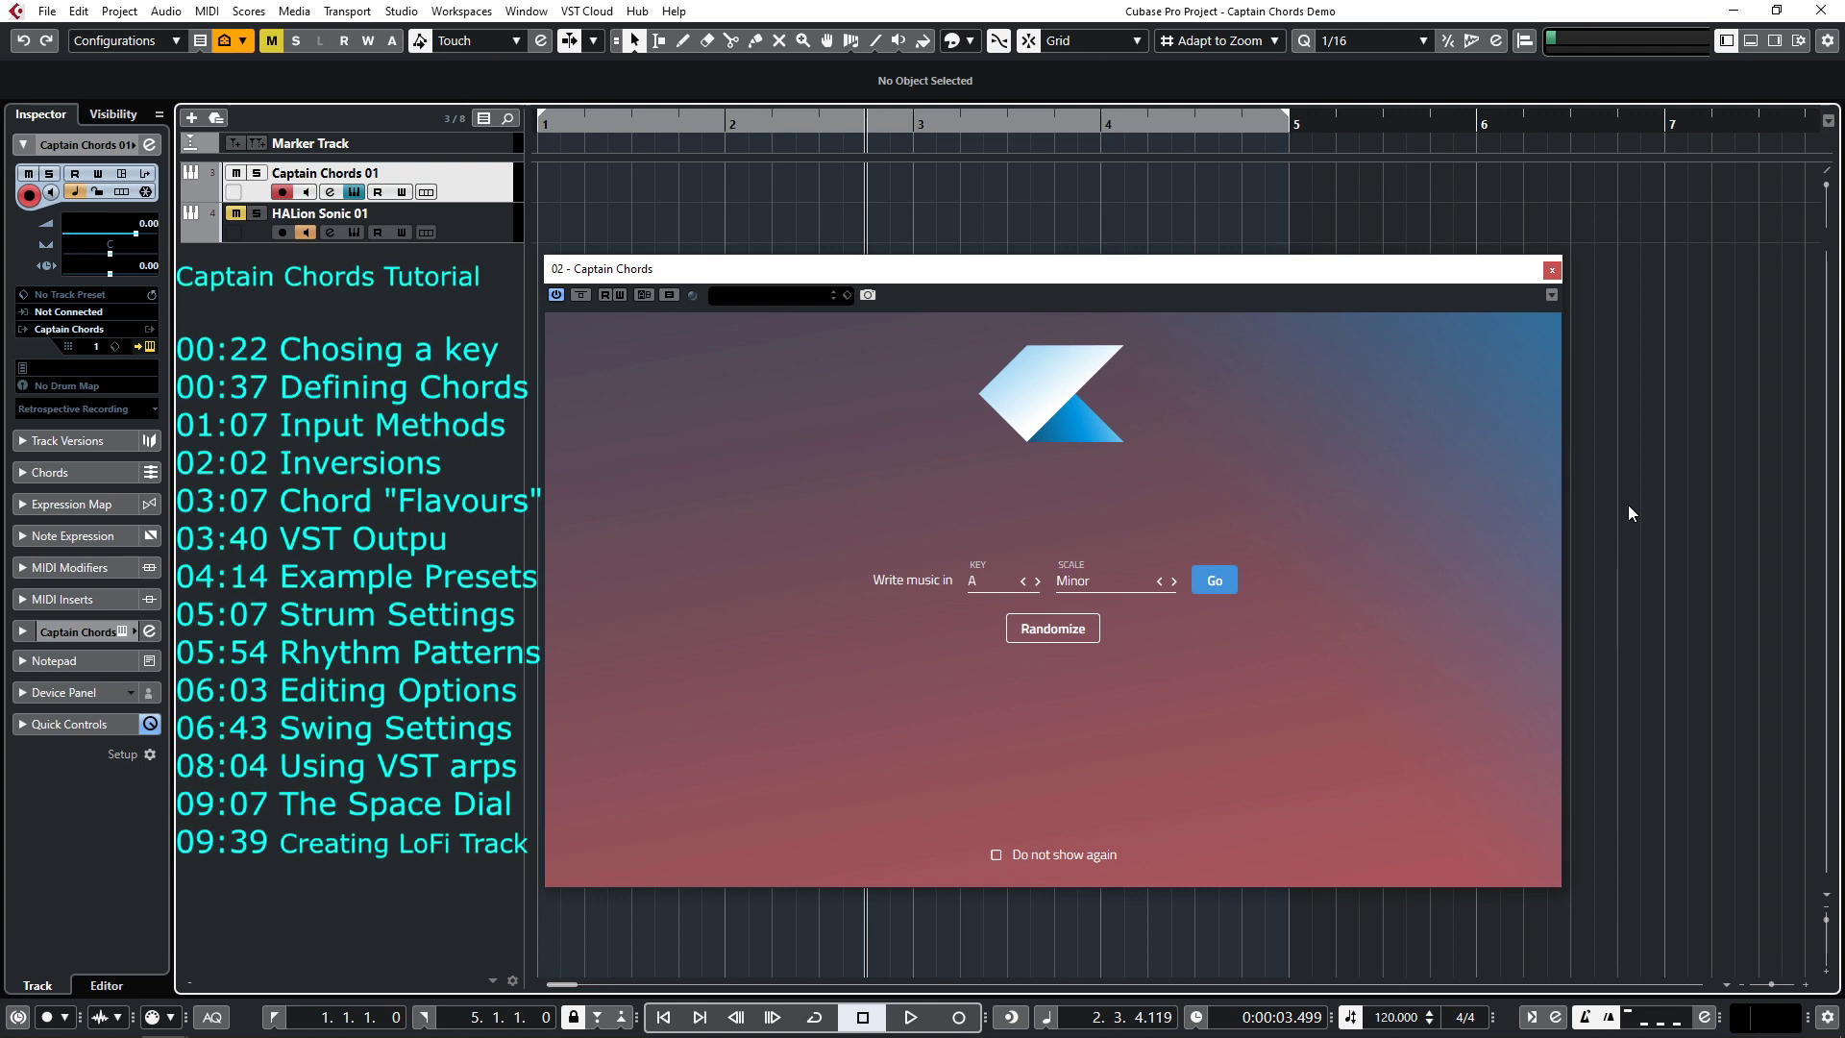
# Step: Set the key to F♯ with the Minor scale and open the chord editor
pyautogui.click(984, 583)
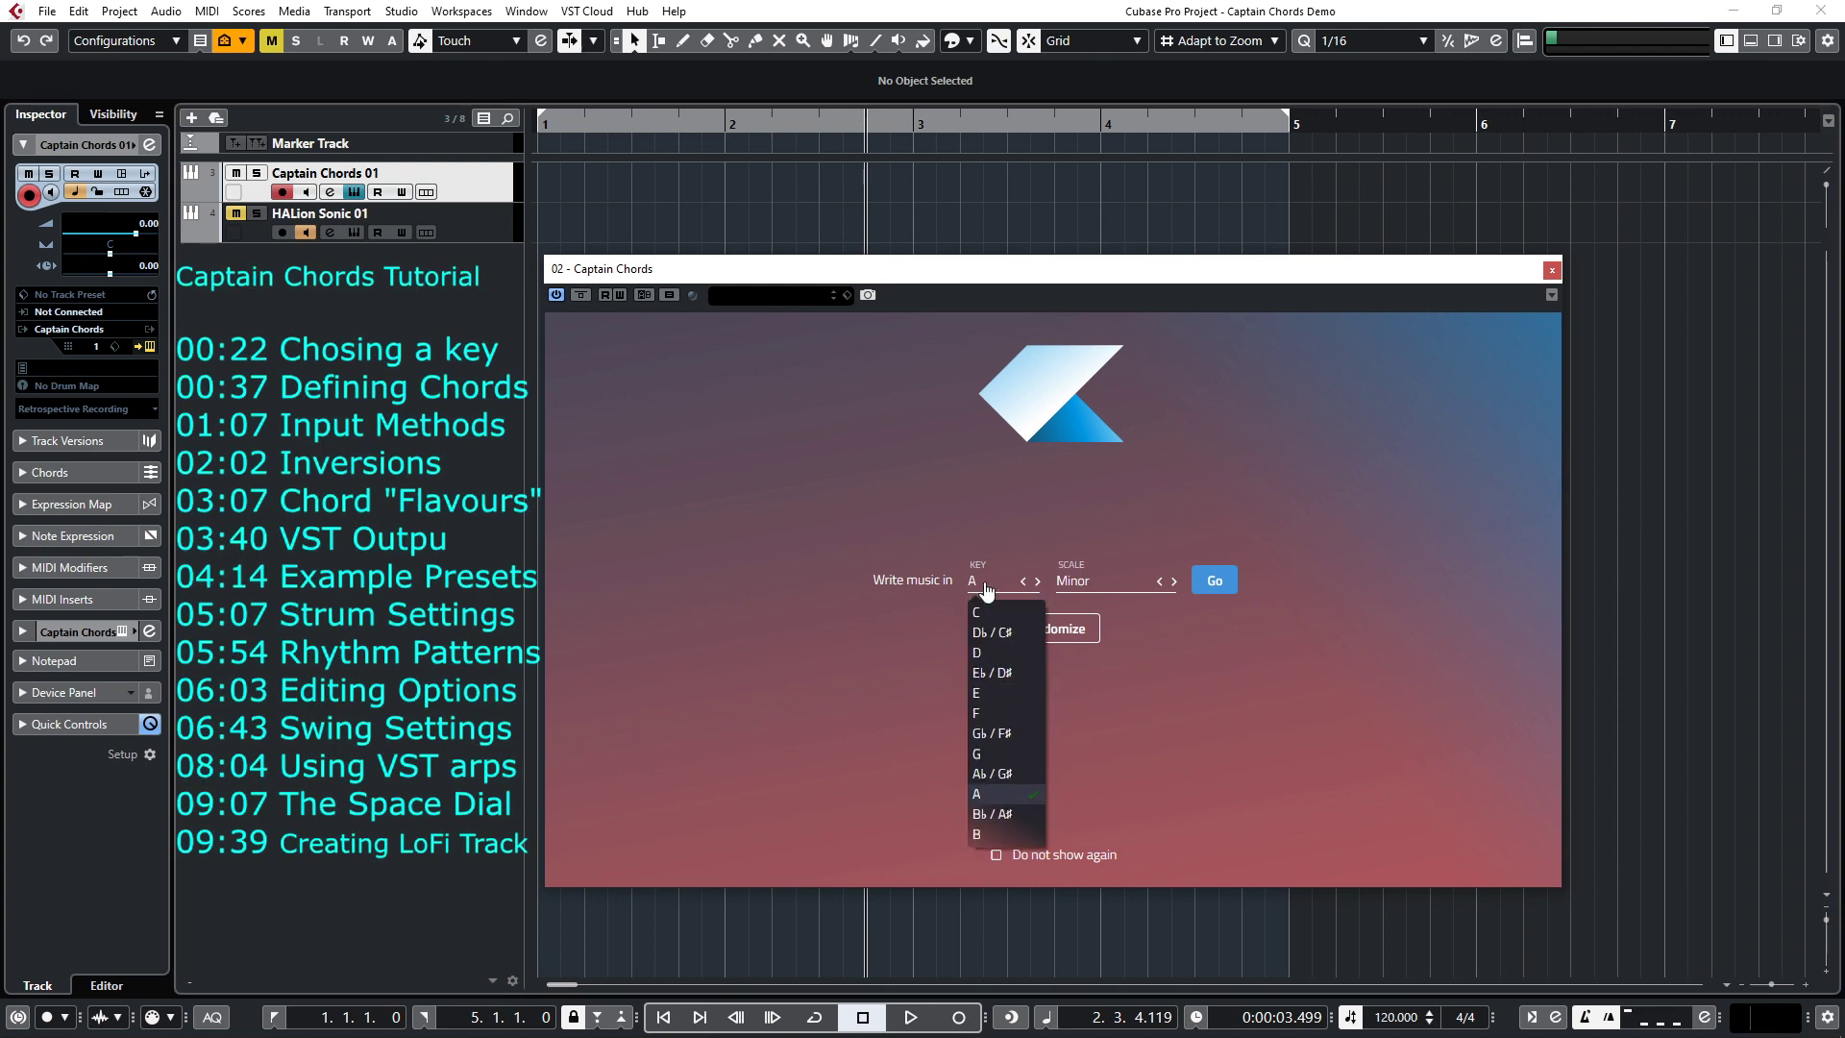
pyautogui.click(1013, 732)
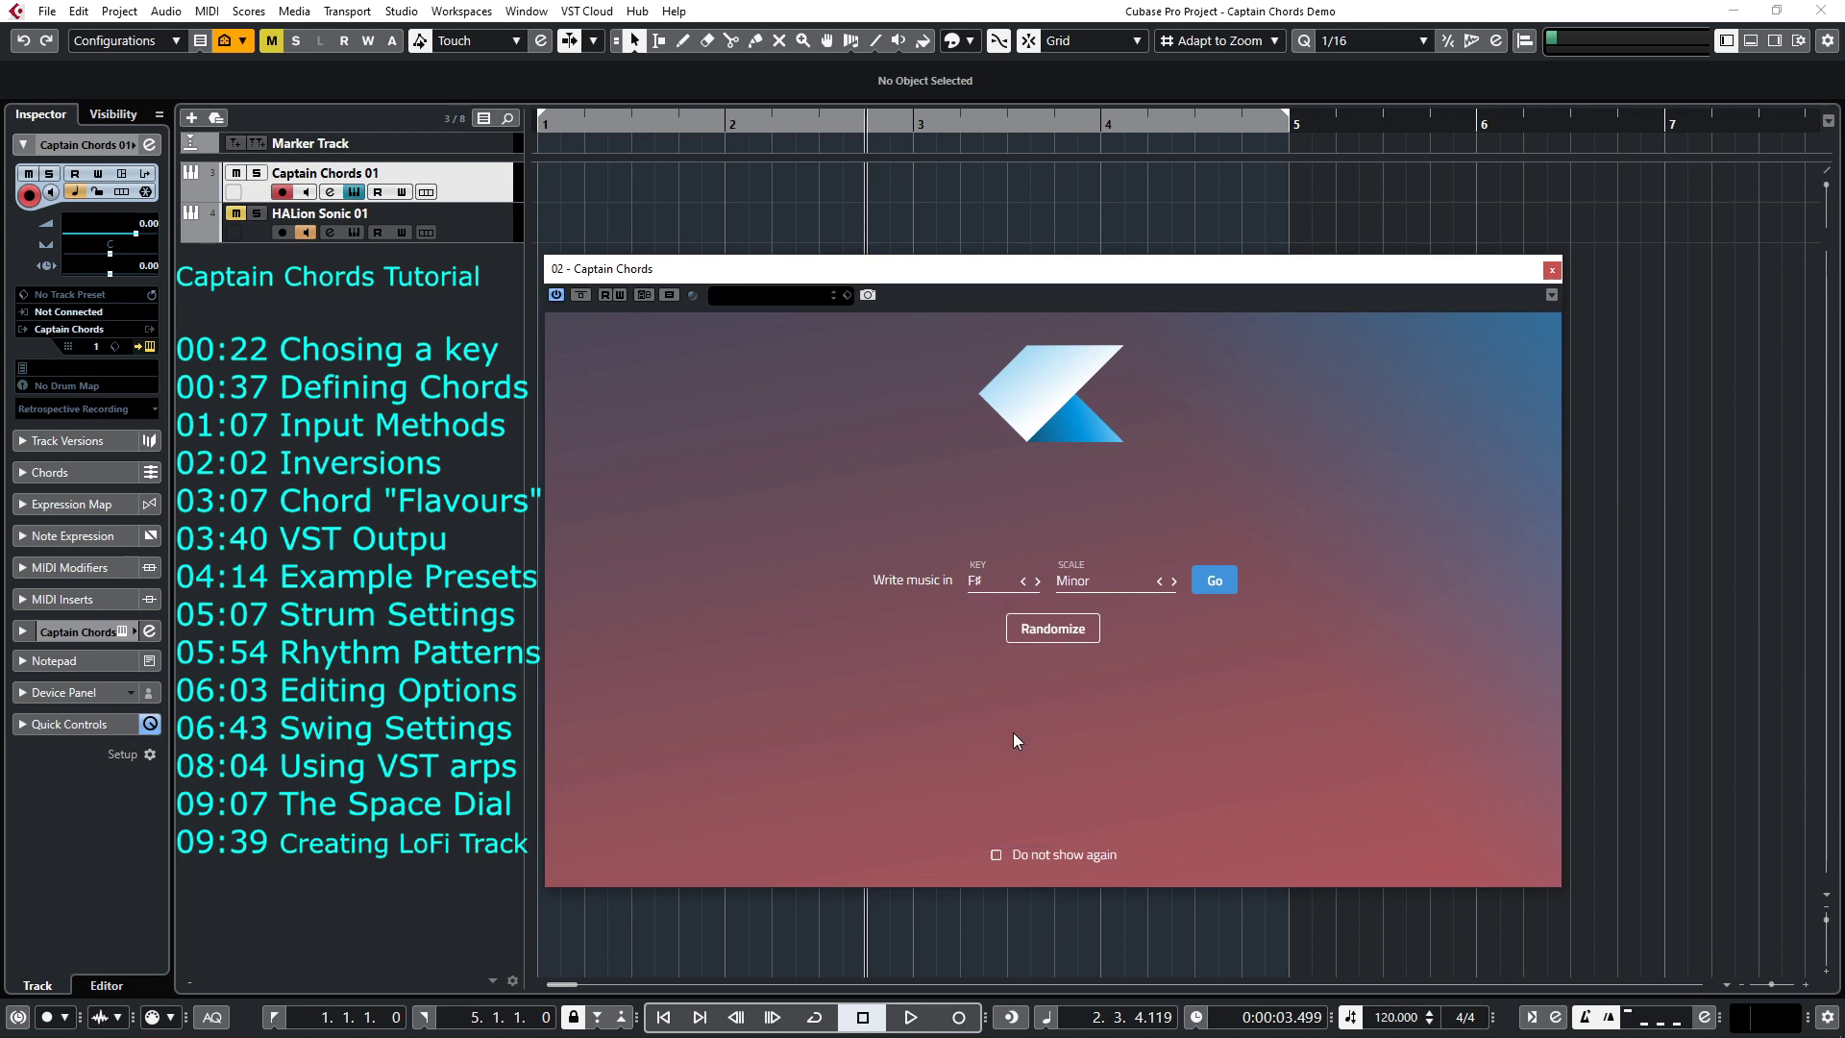
pyautogui.click(1215, 580)
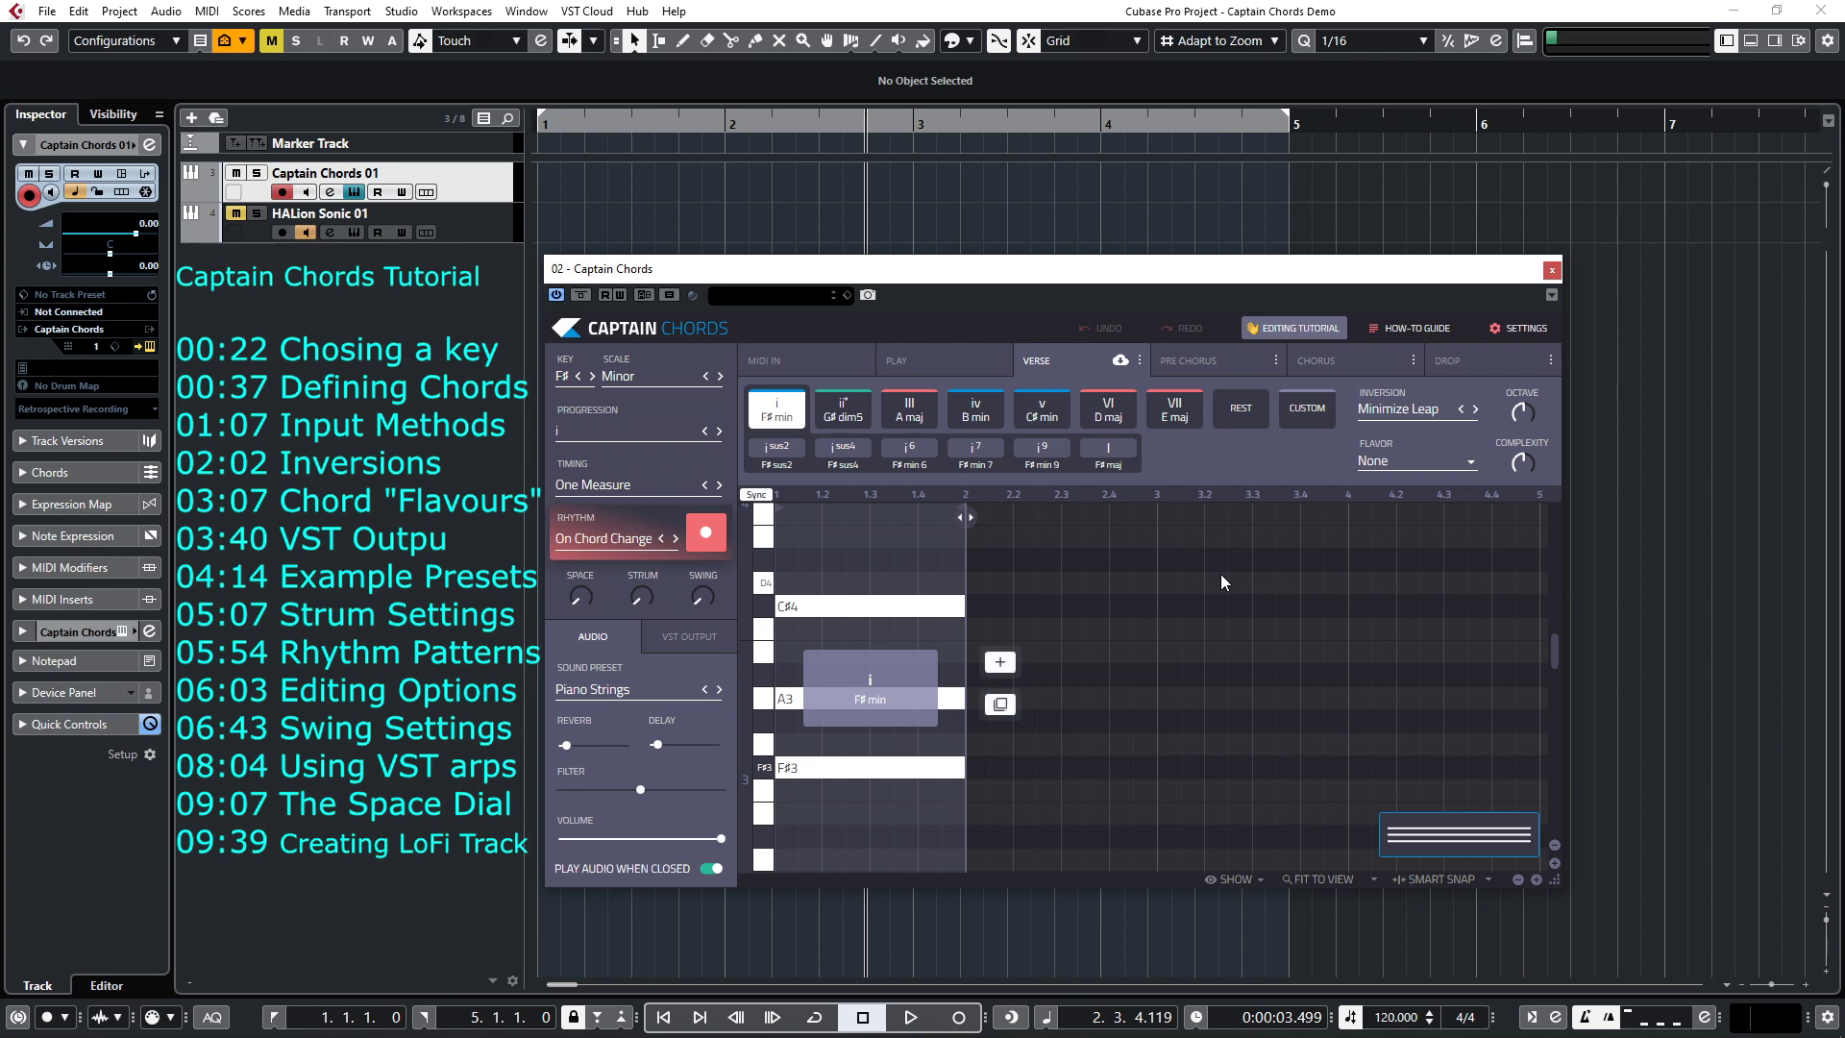
# Step: Change the verse's first chord to v (C♯ min), lower it one octave and raise its complexity to 4
pyautogui.click(1050, 411)
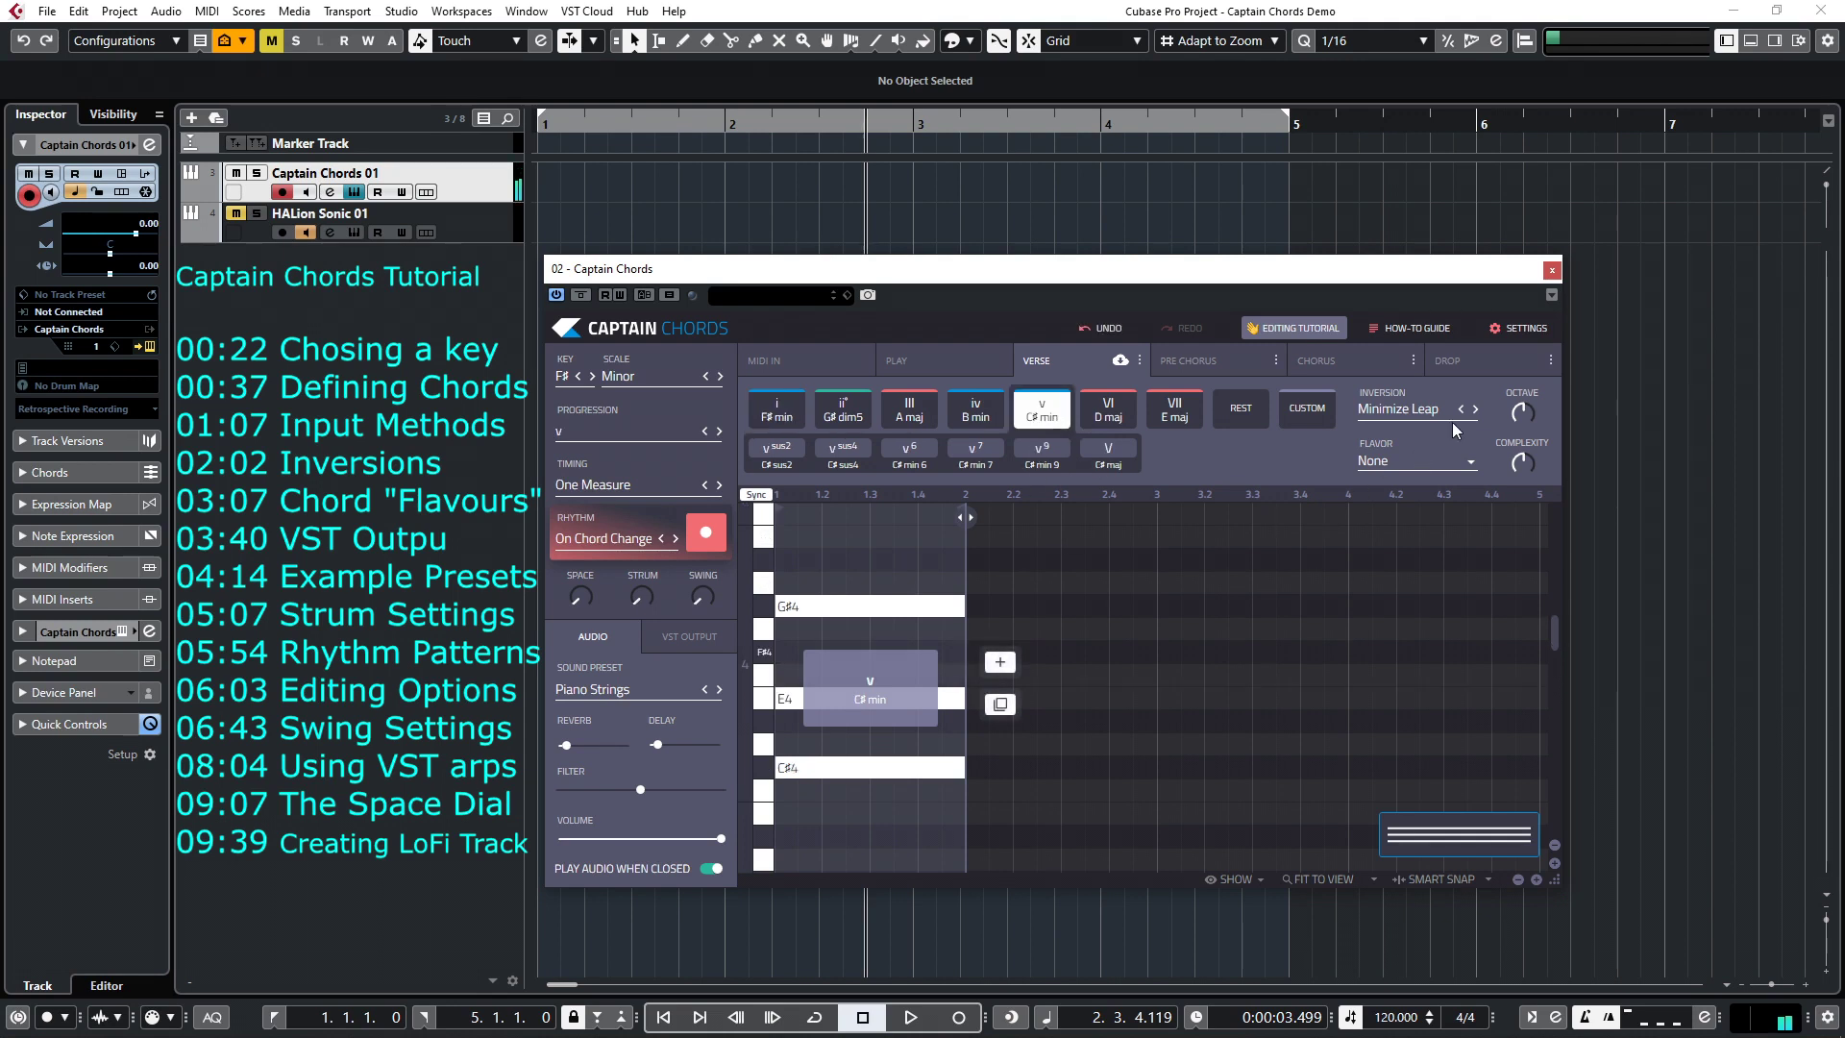
pyautogui.moveTo(1523, 411)
pyautogui.scroll(-1, 1523, 411)
pyautogui.moveTo(1521, 466)
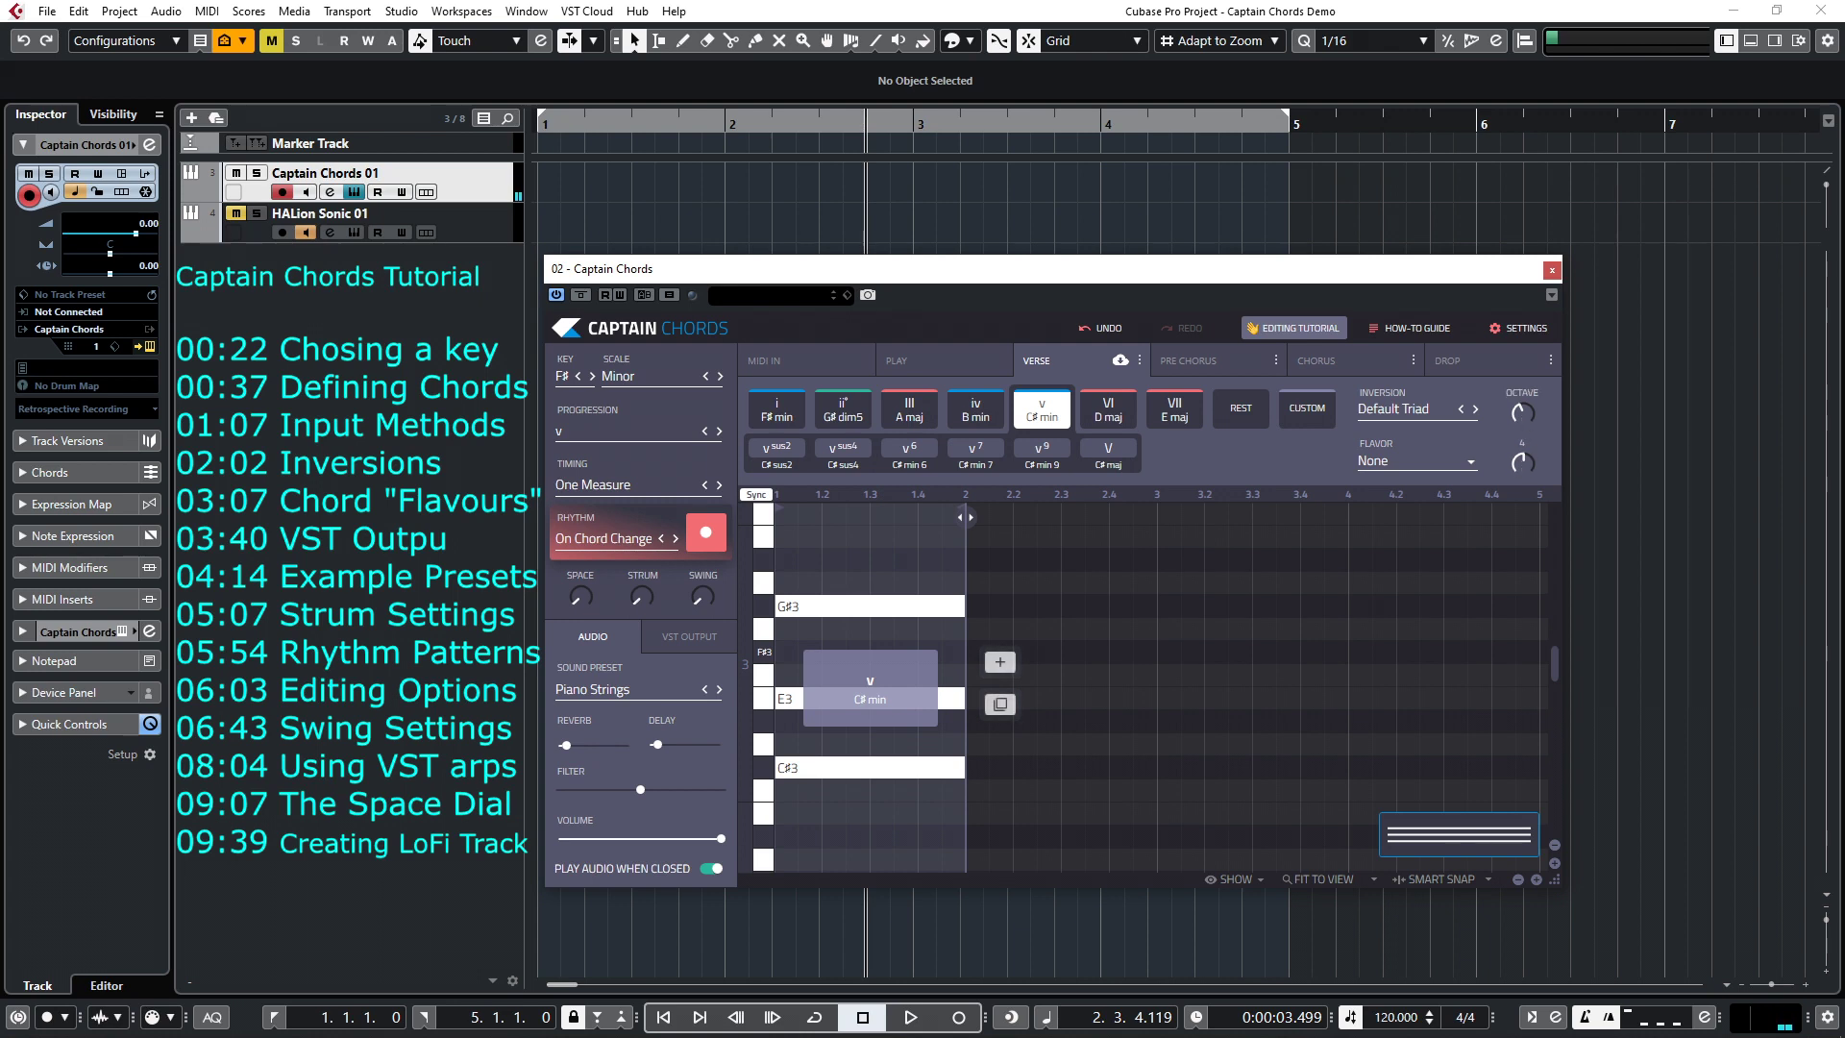
pyautogui.scroll(1, 1521, 463)
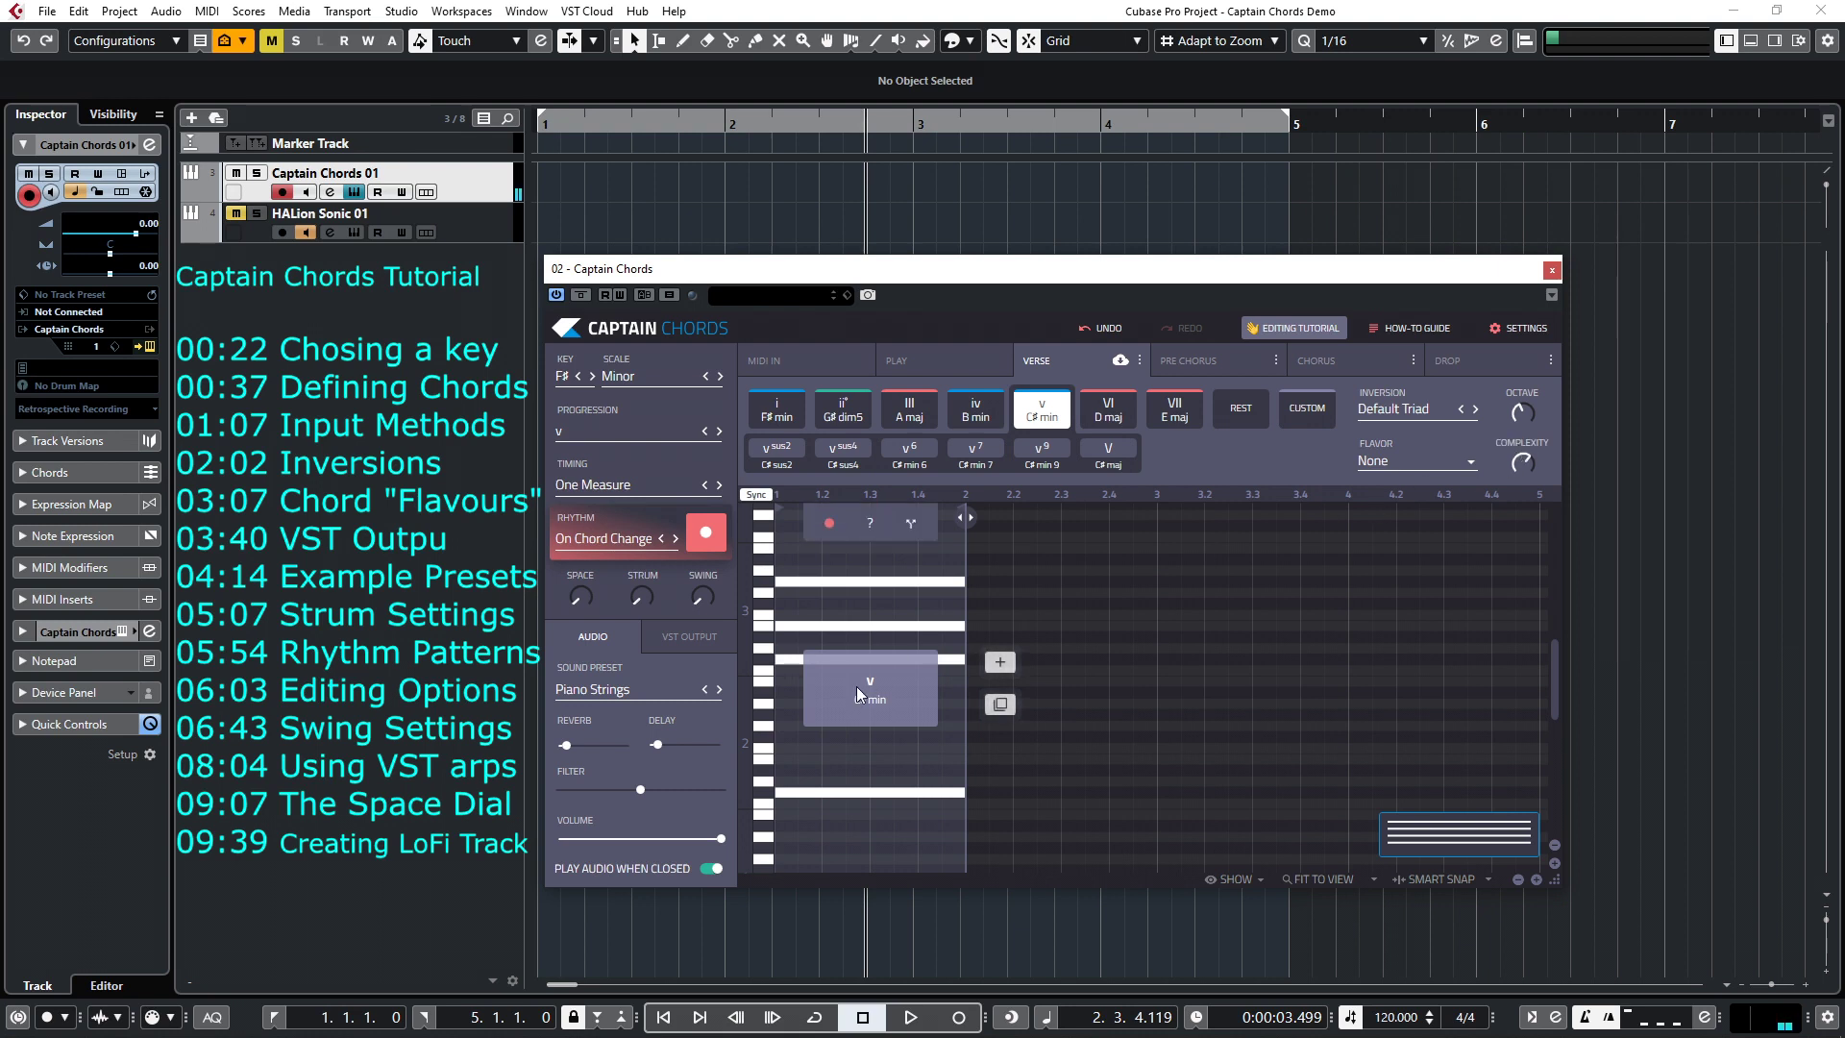
pyautogui.moveTo(1542, 474); pyautogui.dragTo(1542, 462)
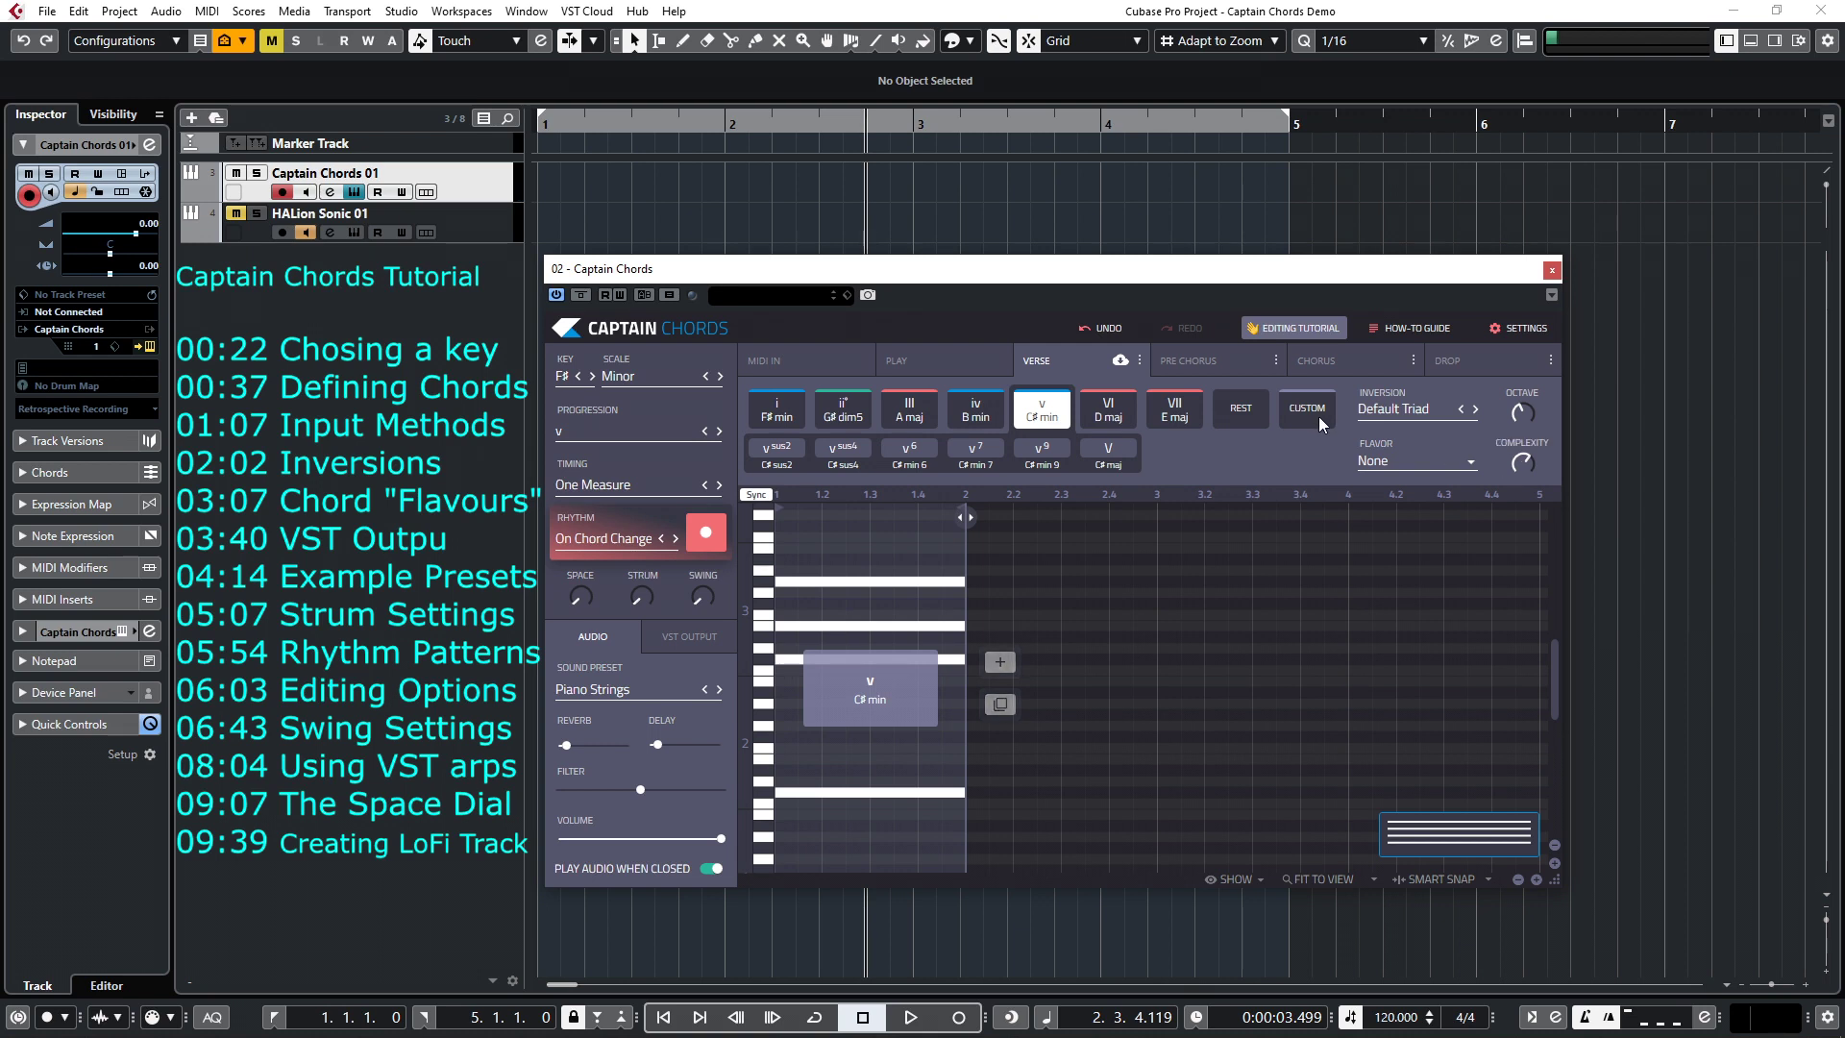
# Step: In Play mode, map the MIDI keyboard's second section to 7th Chords and third to In-Scale Notes, and show the computer keyboard layout
pyautogui.click(931, 361)
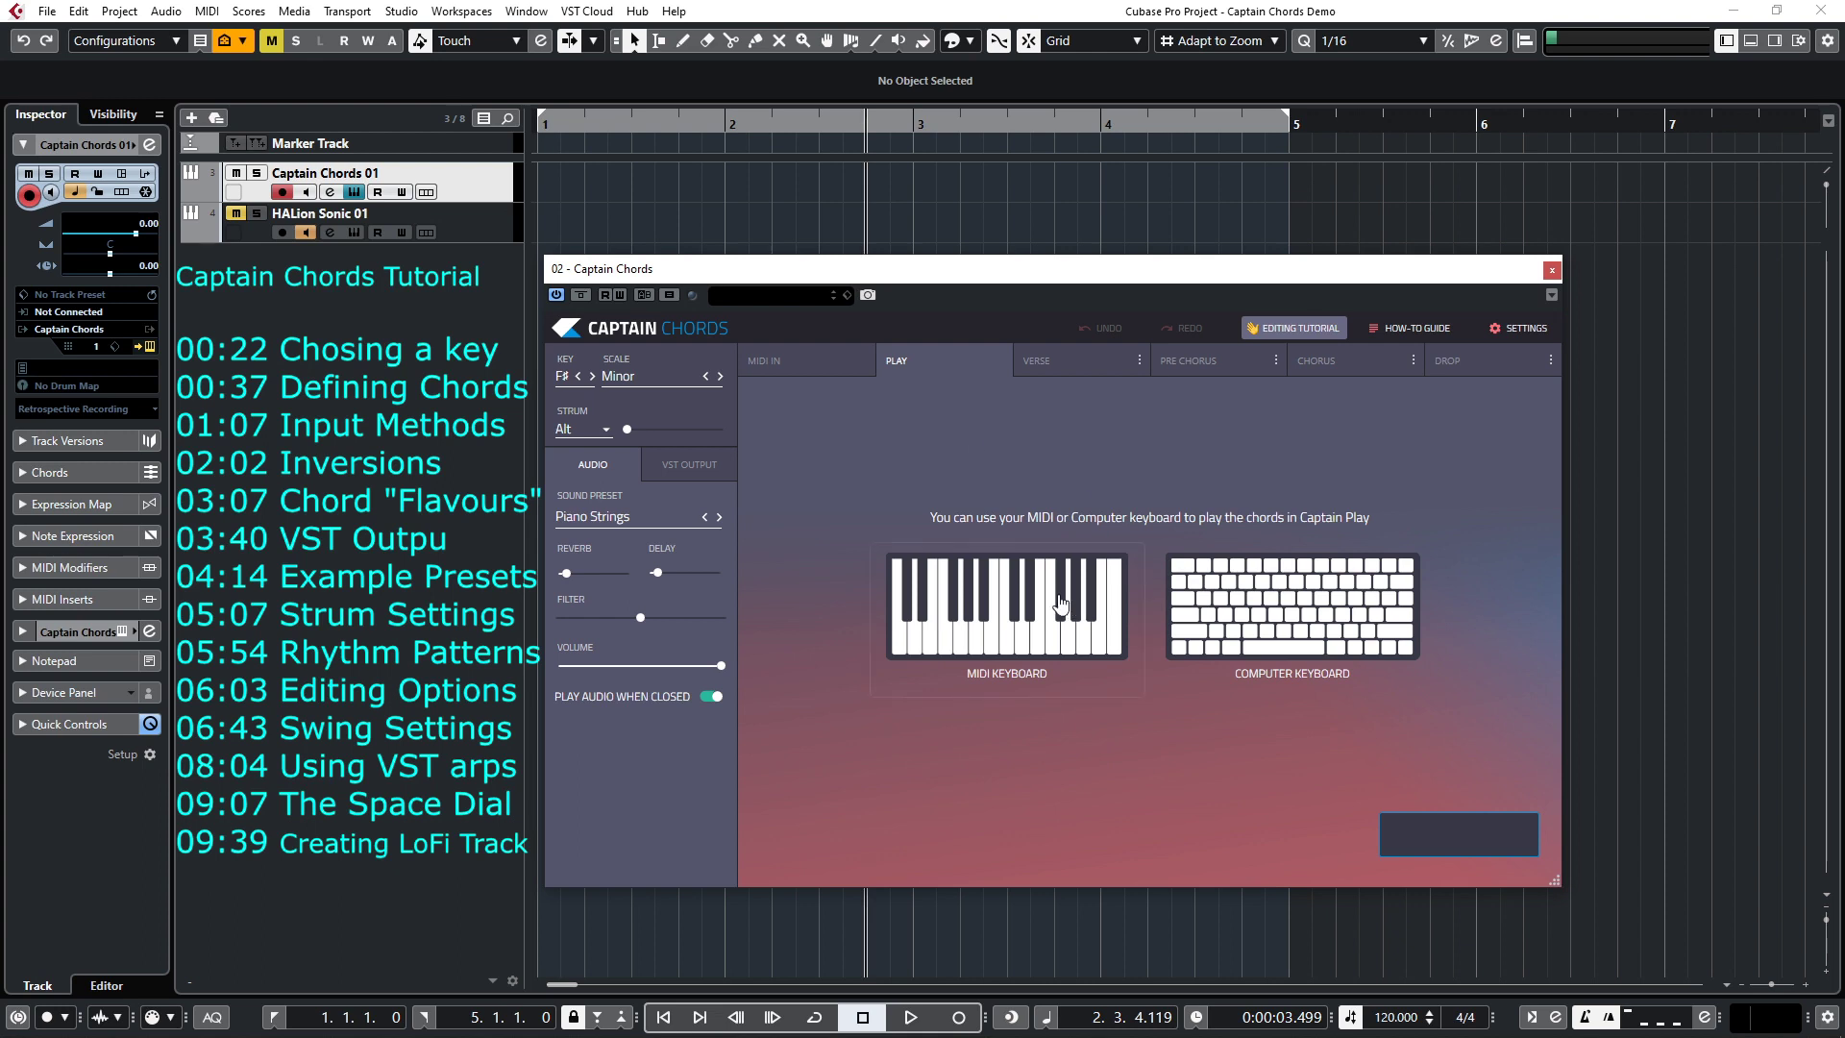
pyautogui.click(1019, 602)
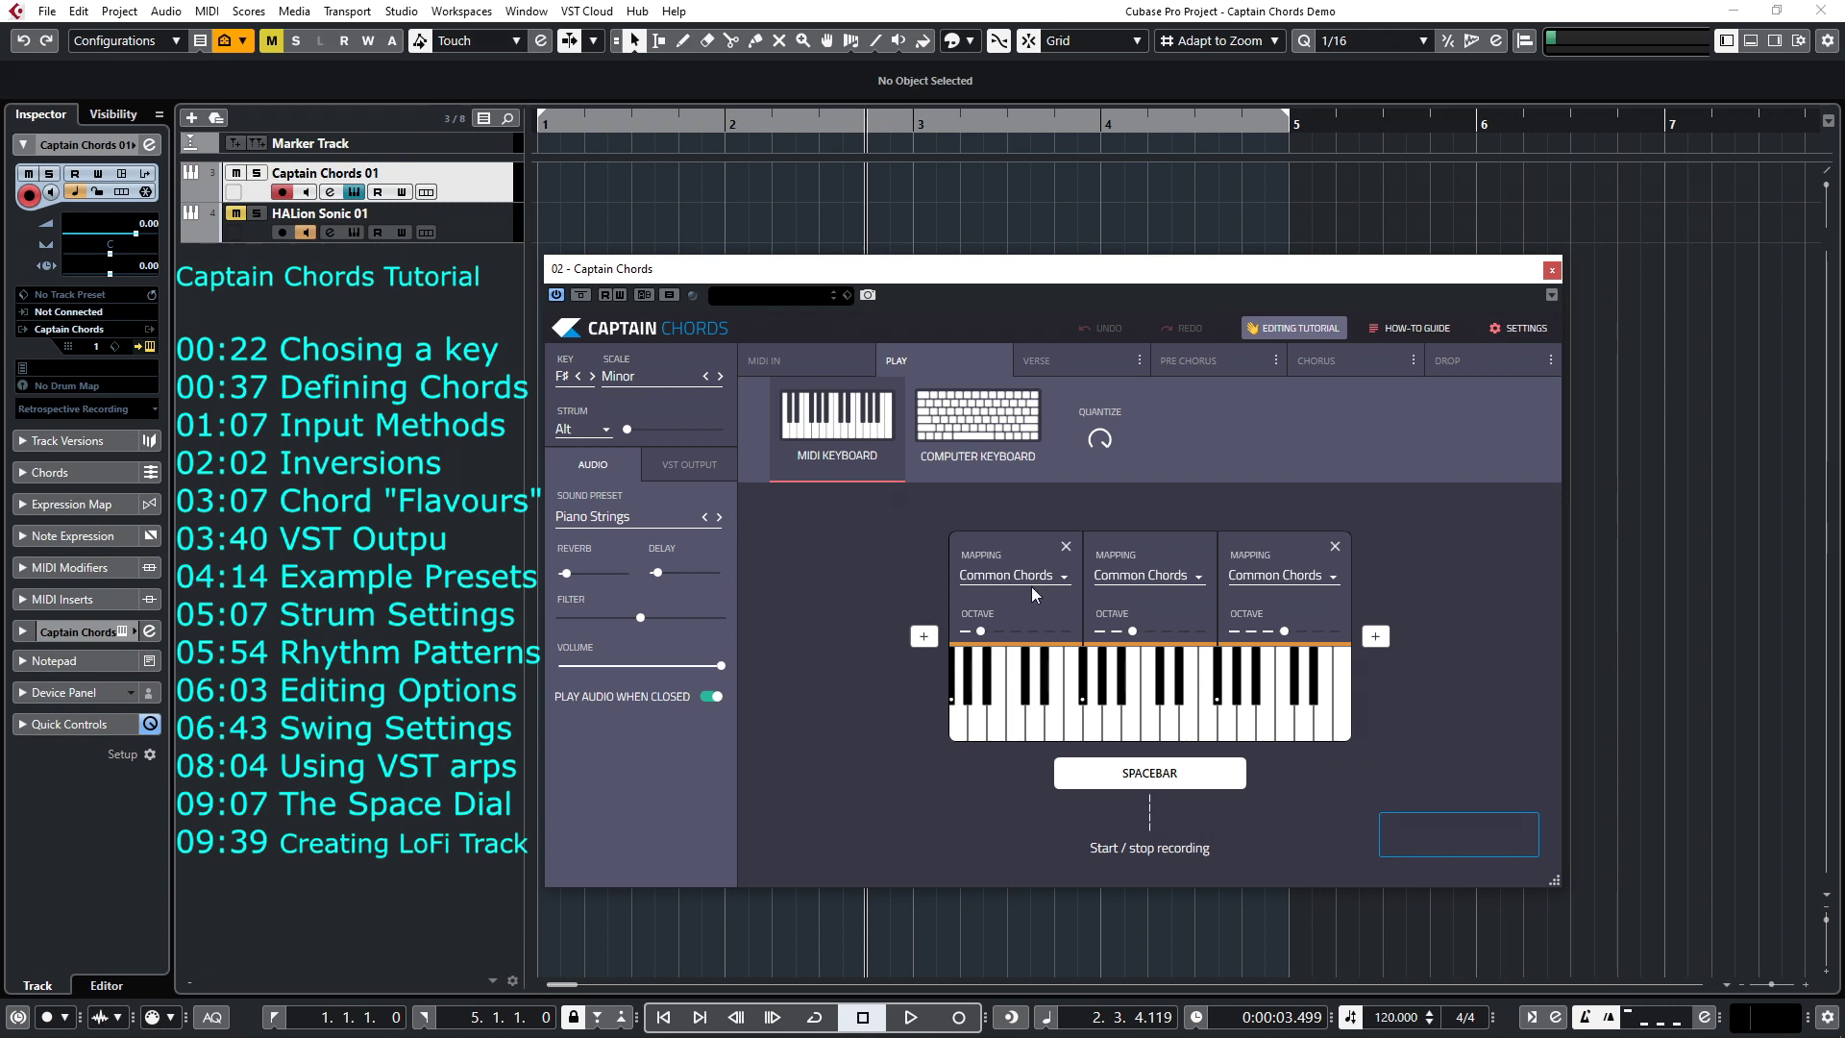
pyautogui.click(1169, 579)
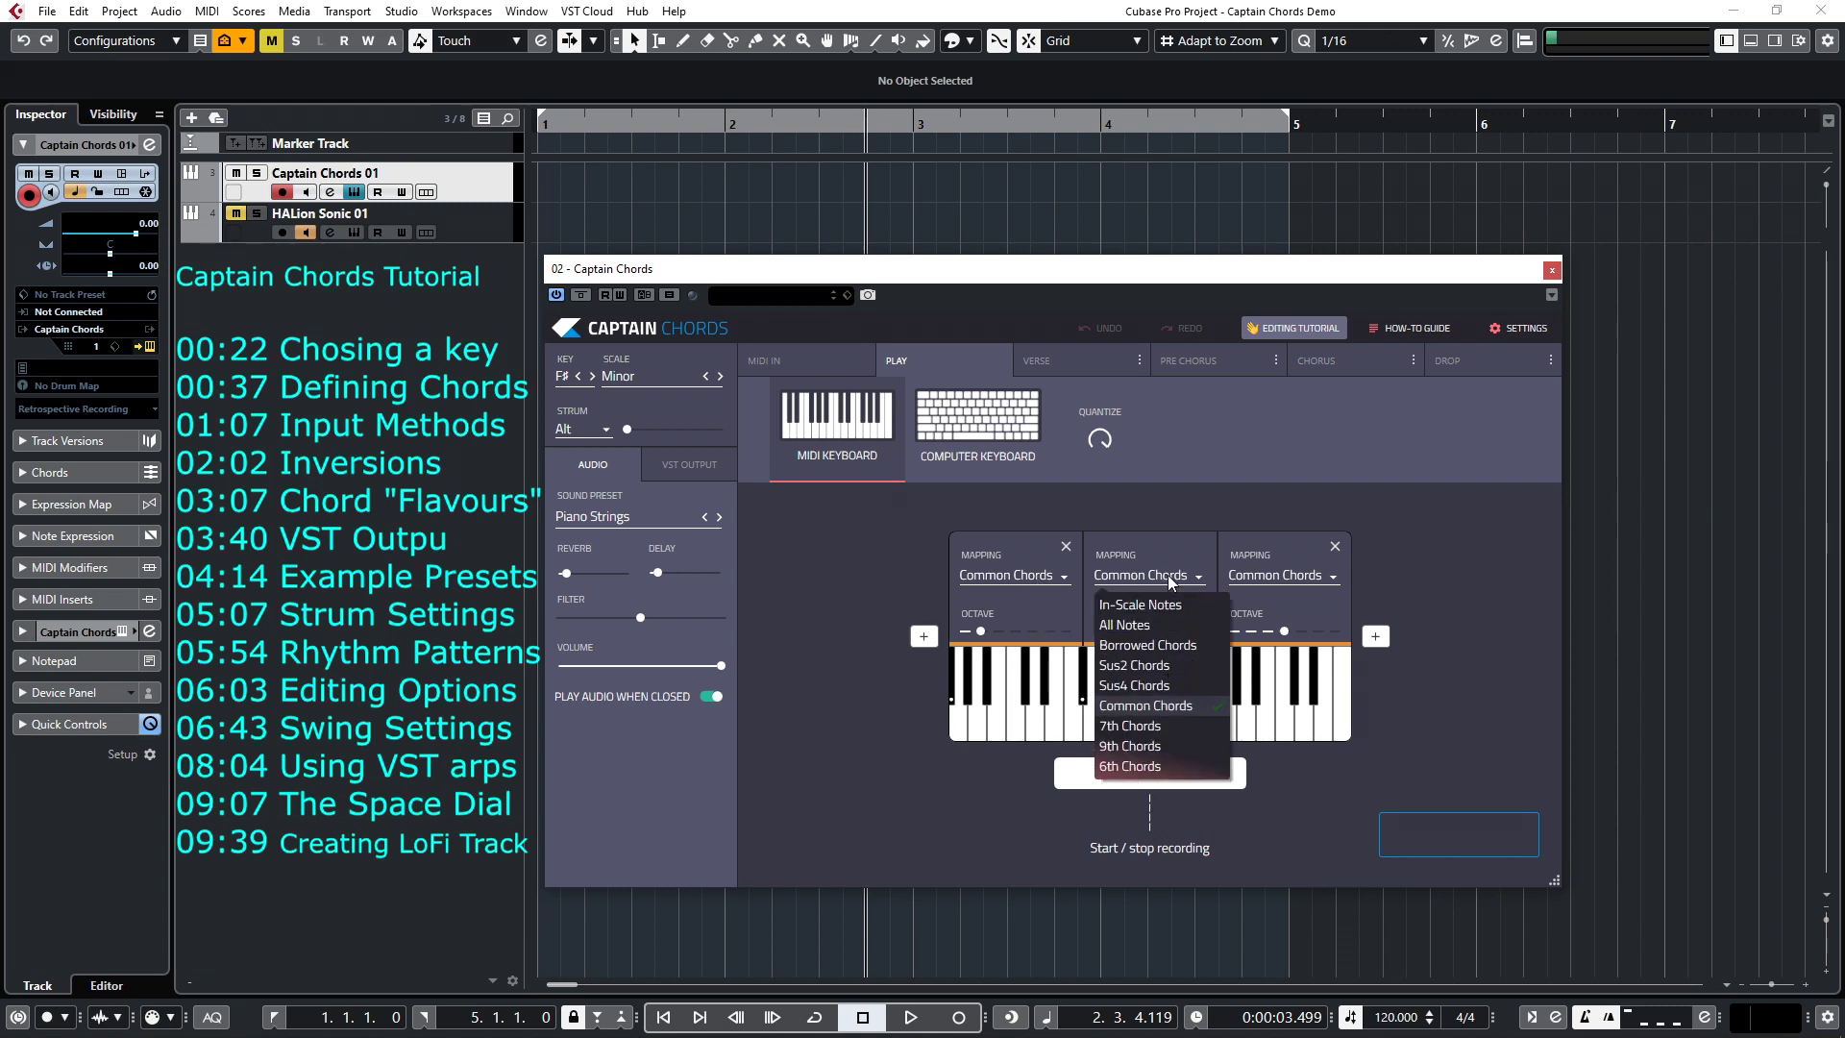
pyautogui.click(1163, 728)
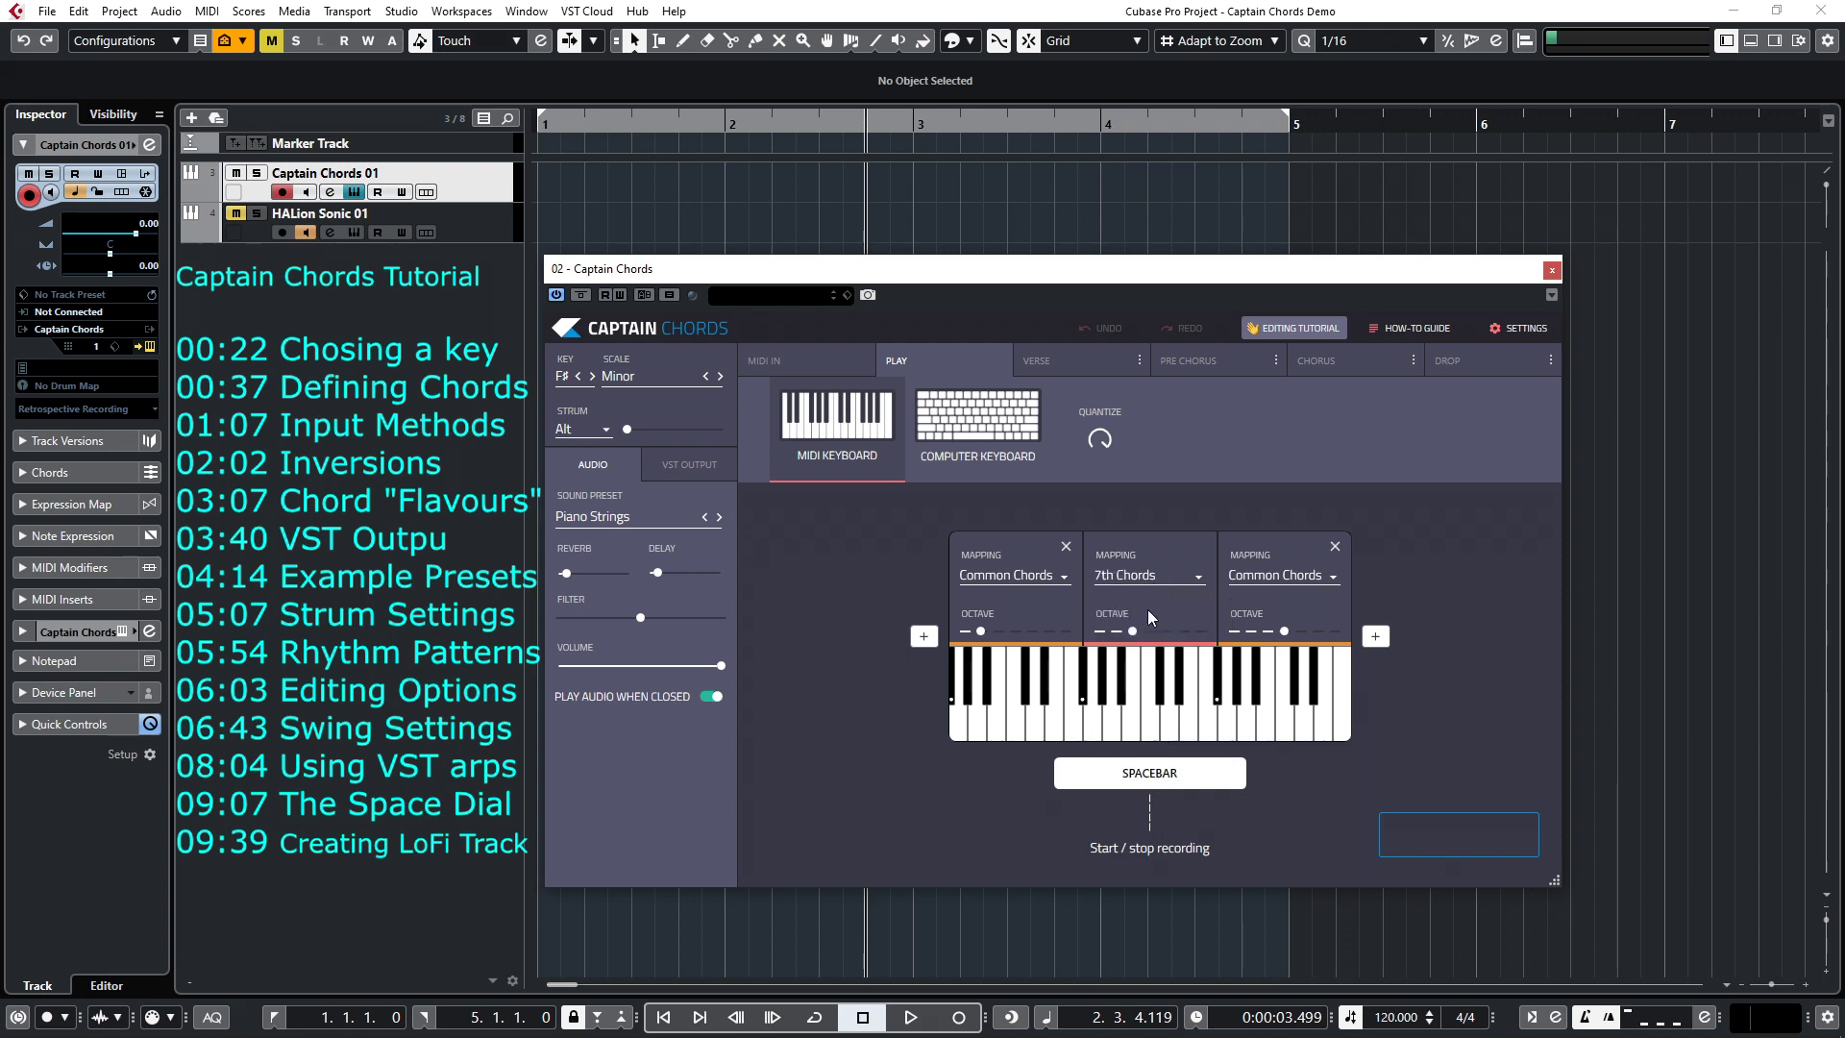
pyautogui.click(1291, 580)
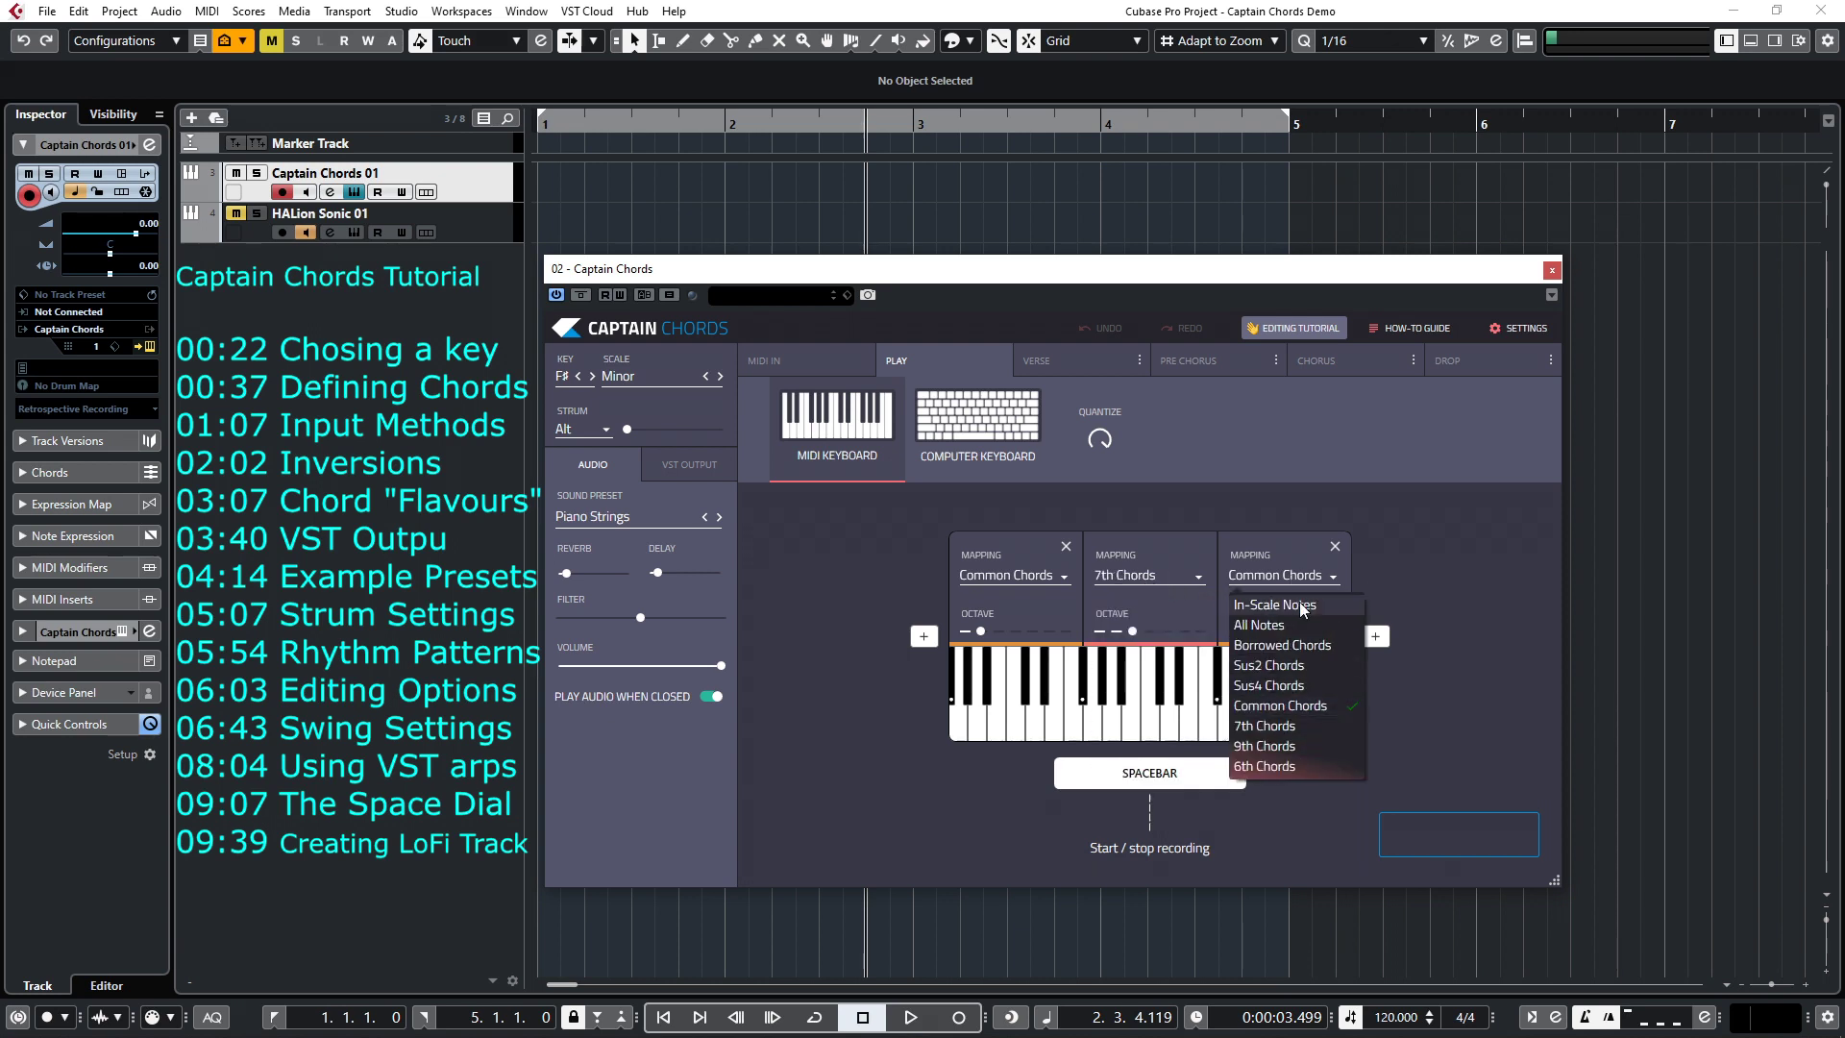
pyautogui.click(1299, 611)
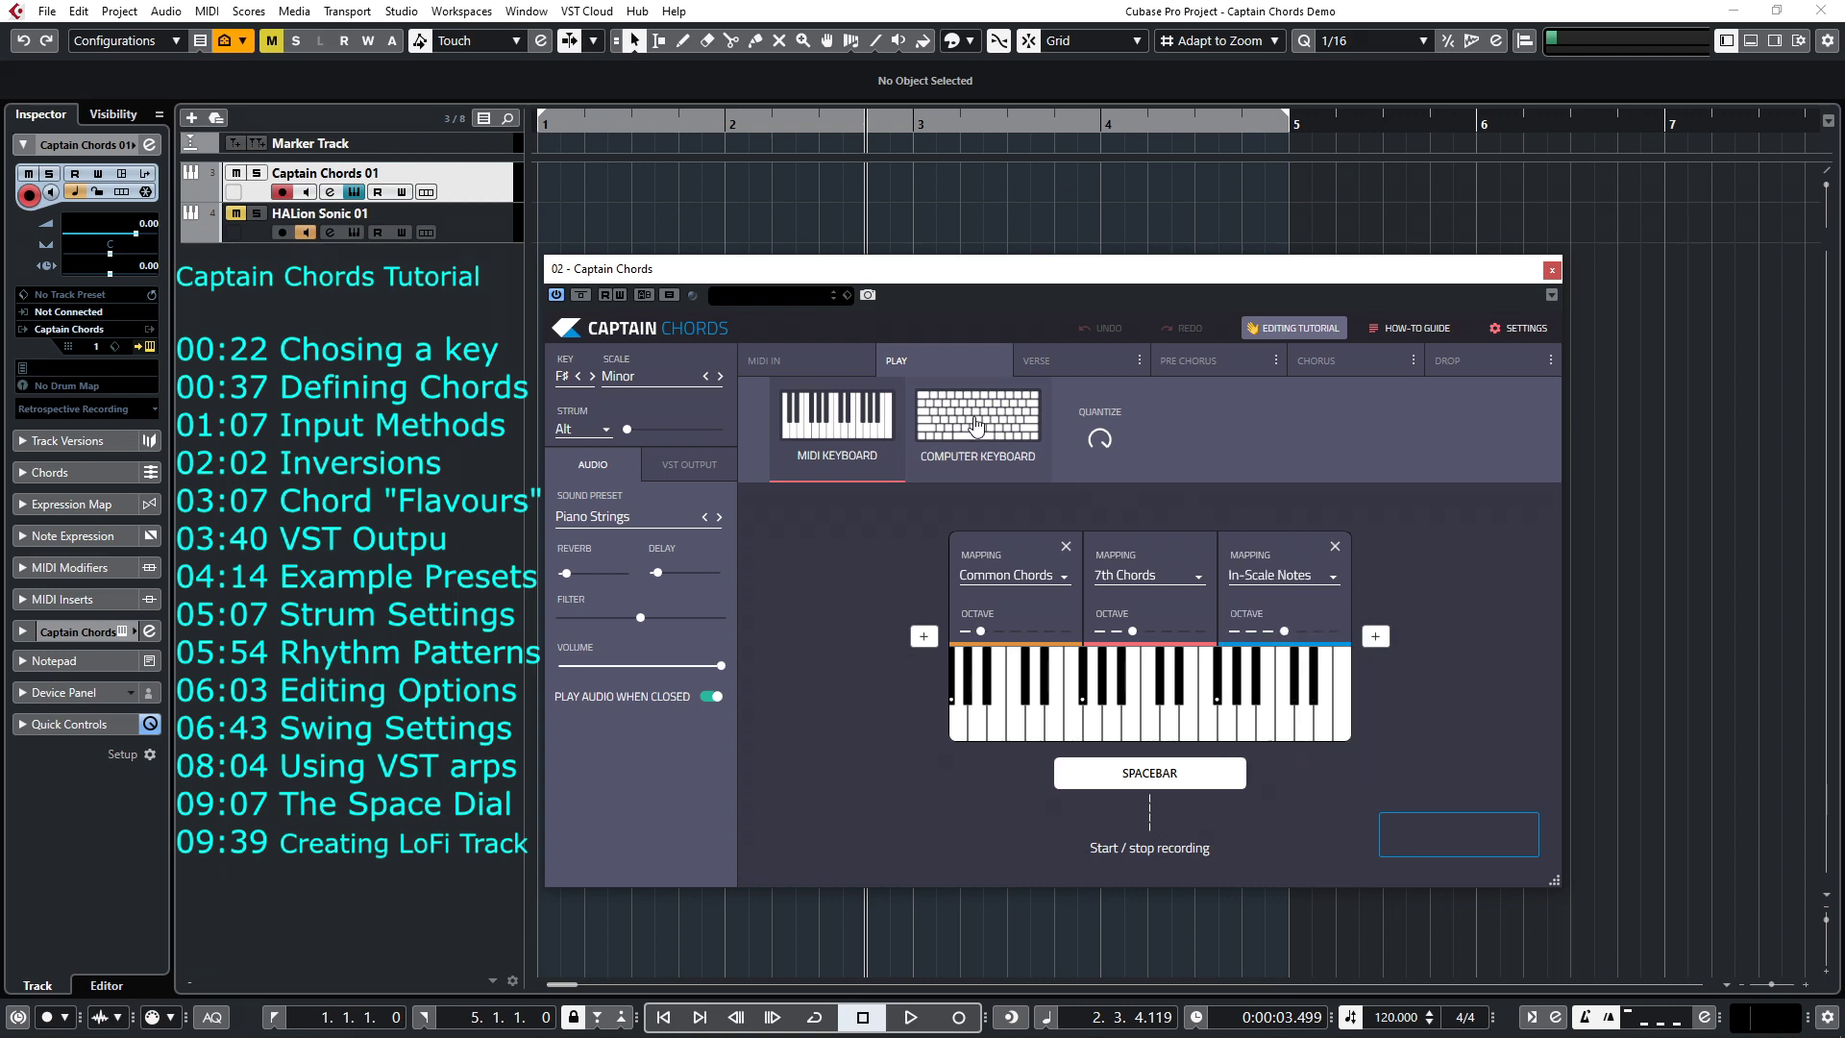
pyautogui.click(977, 424)
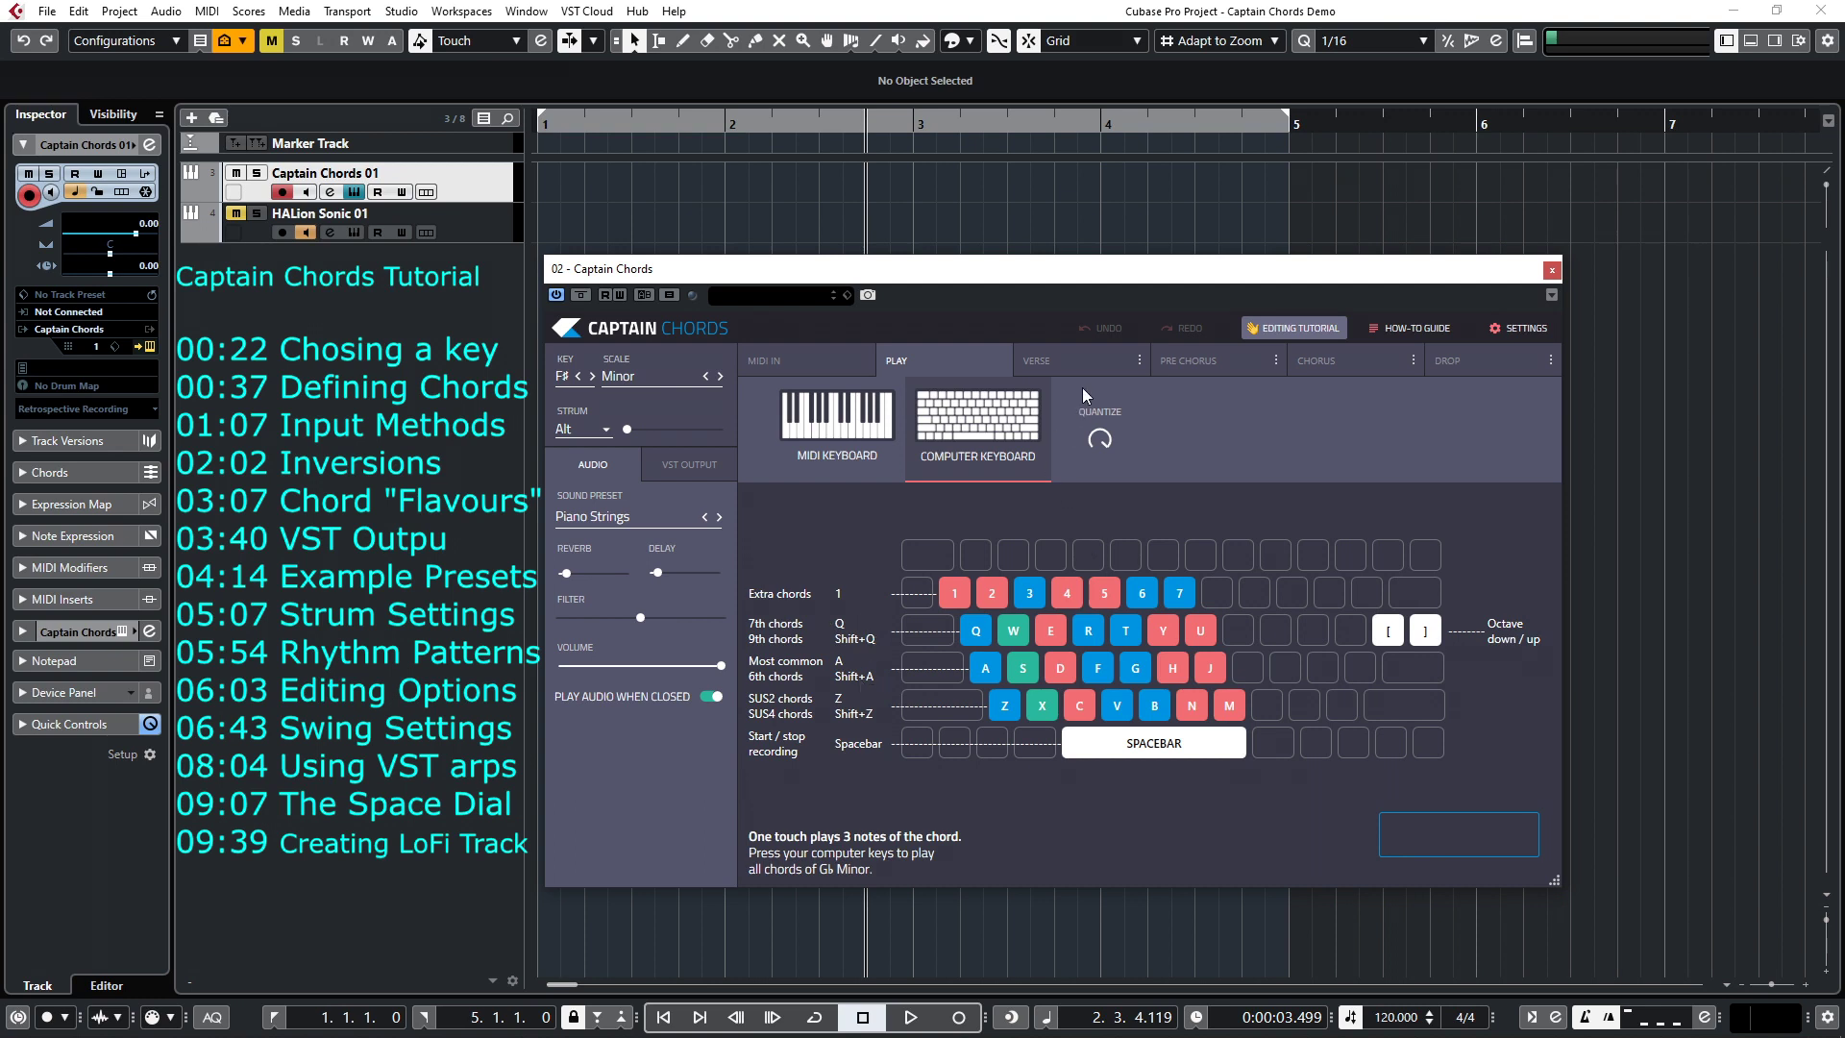
# Step: Return to the verse and add a second chord, III (A maj), after the C♯ min chord
pyautogui.click(1068, 363)
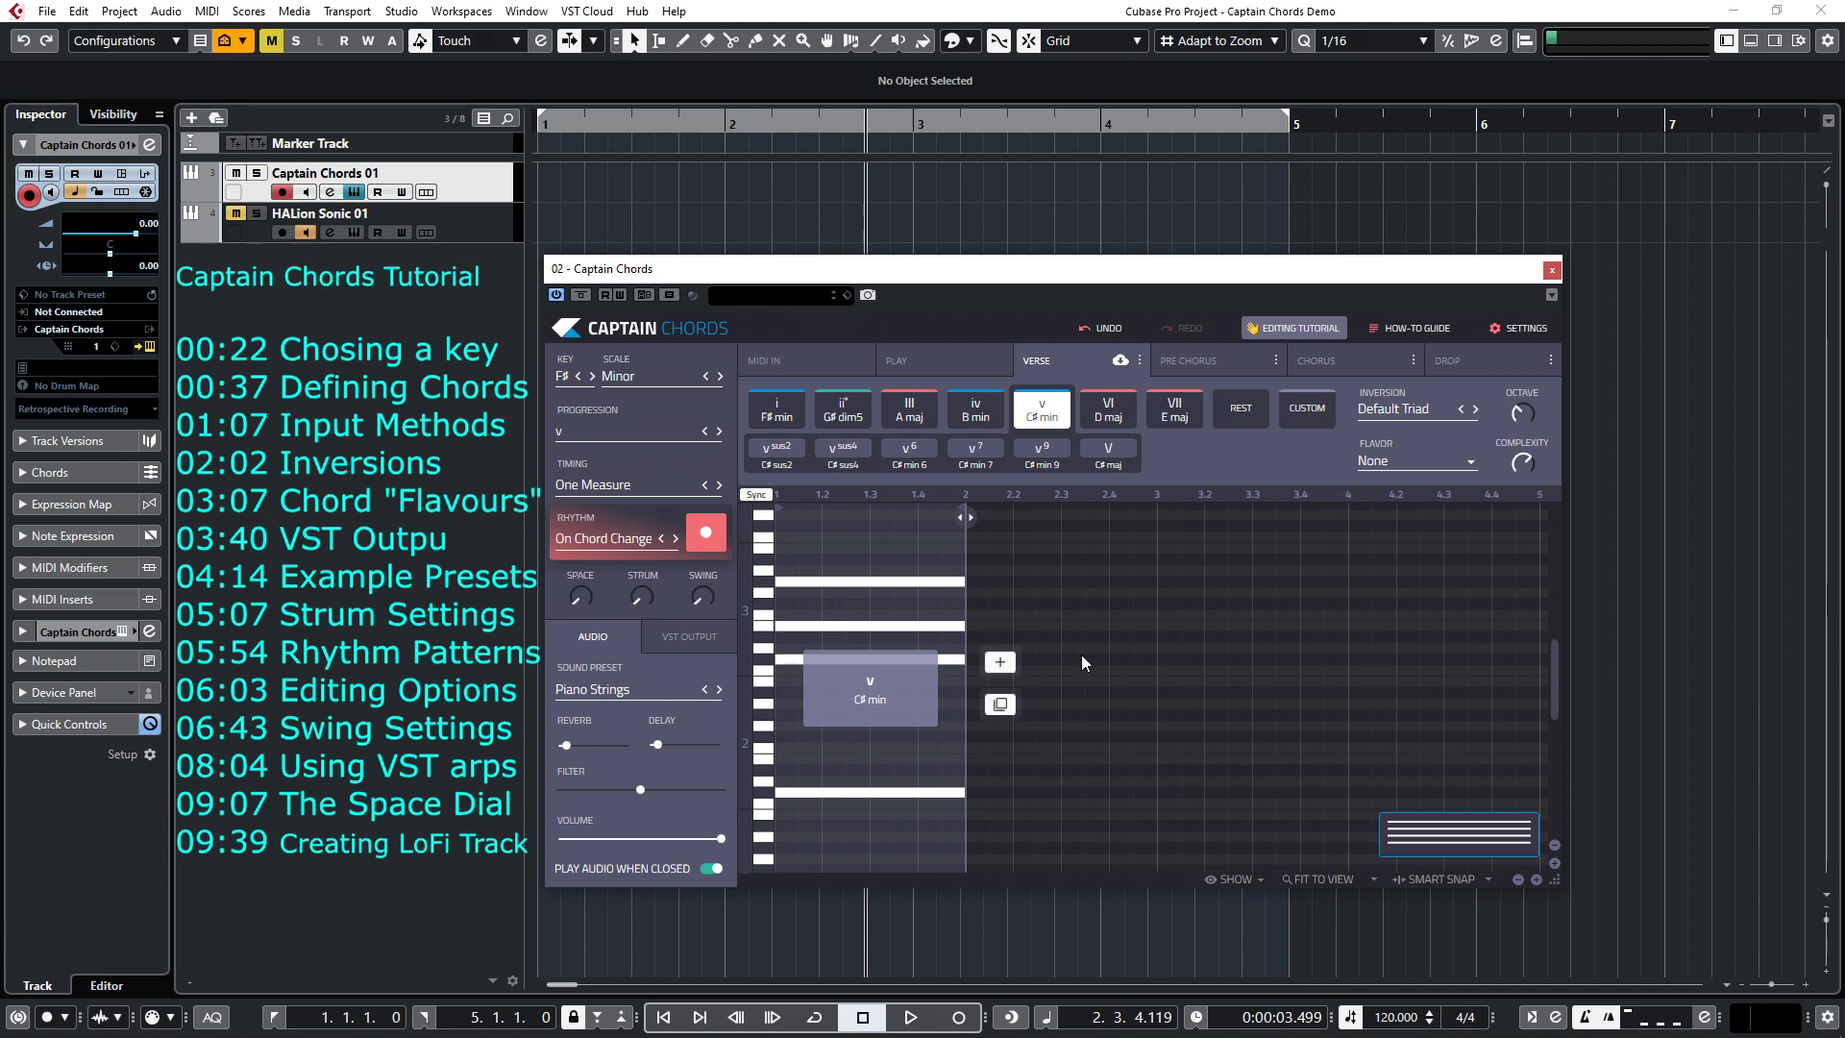
pyautogui.moveTo(938, 678)
pyautogui.click(1001, 662)
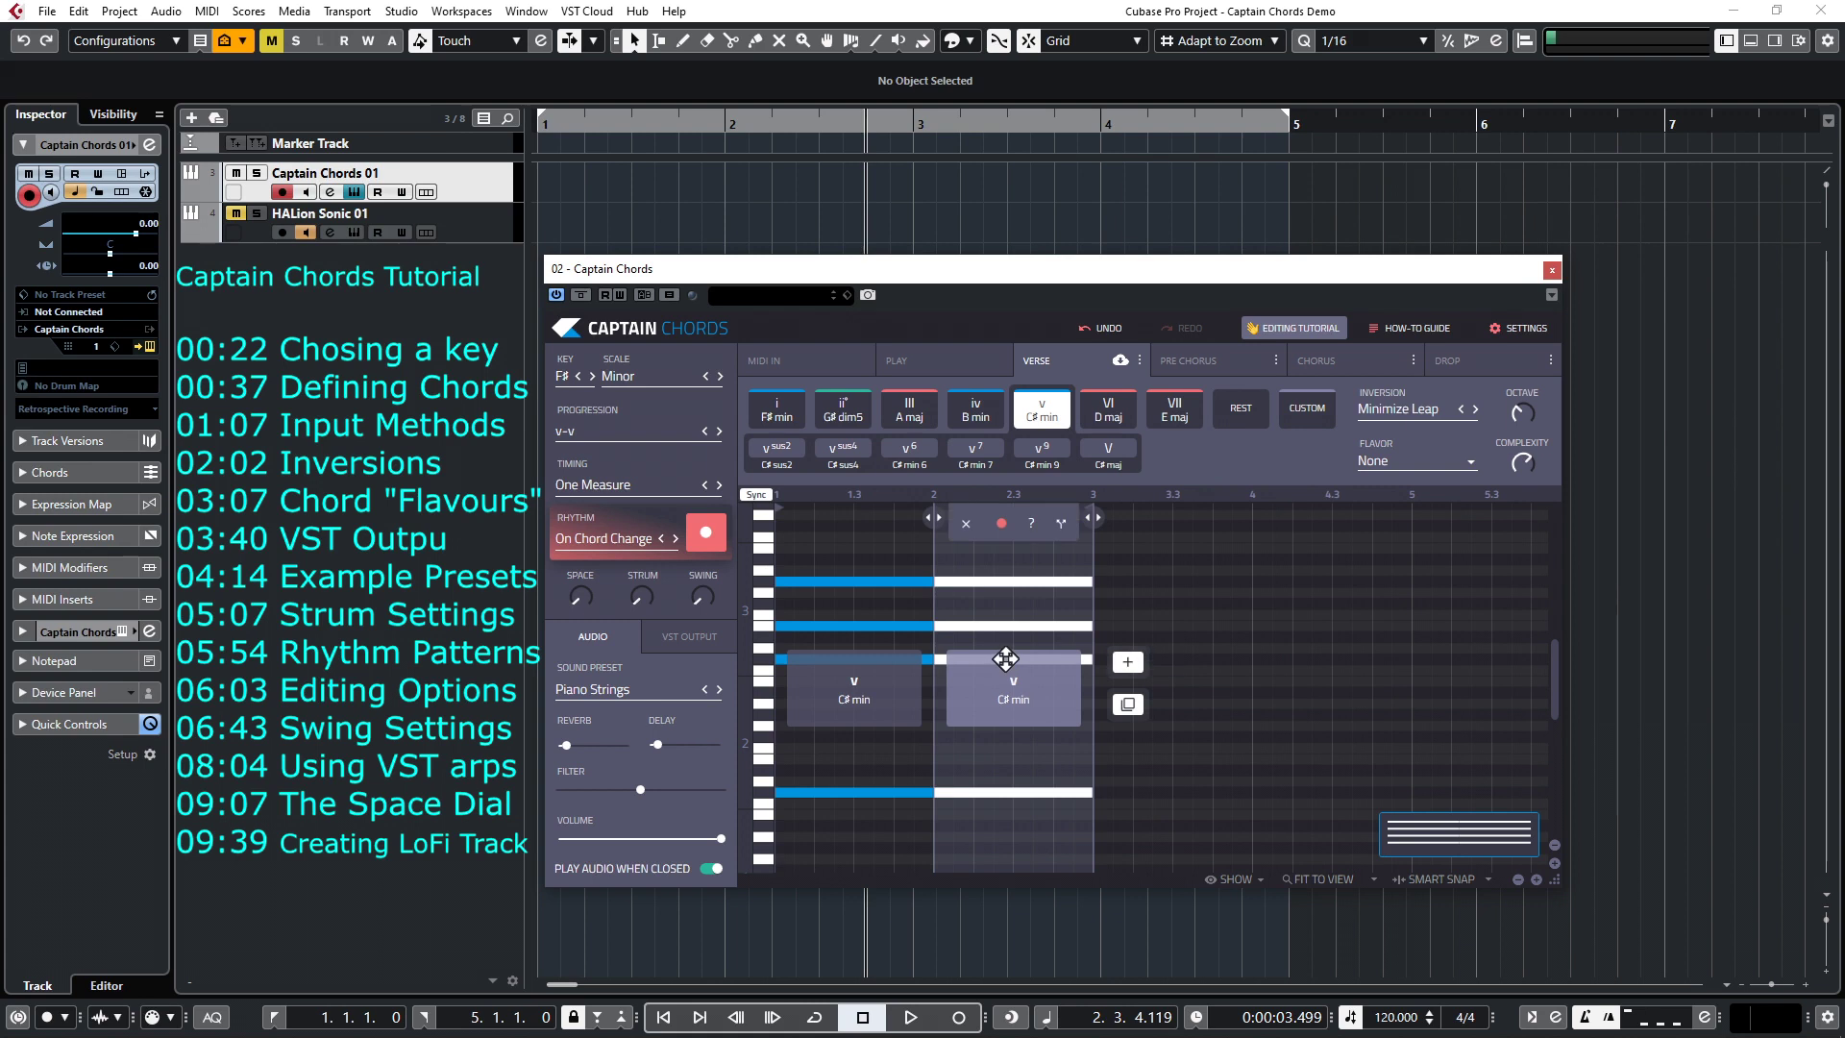
pyautogui.click(908, 415)
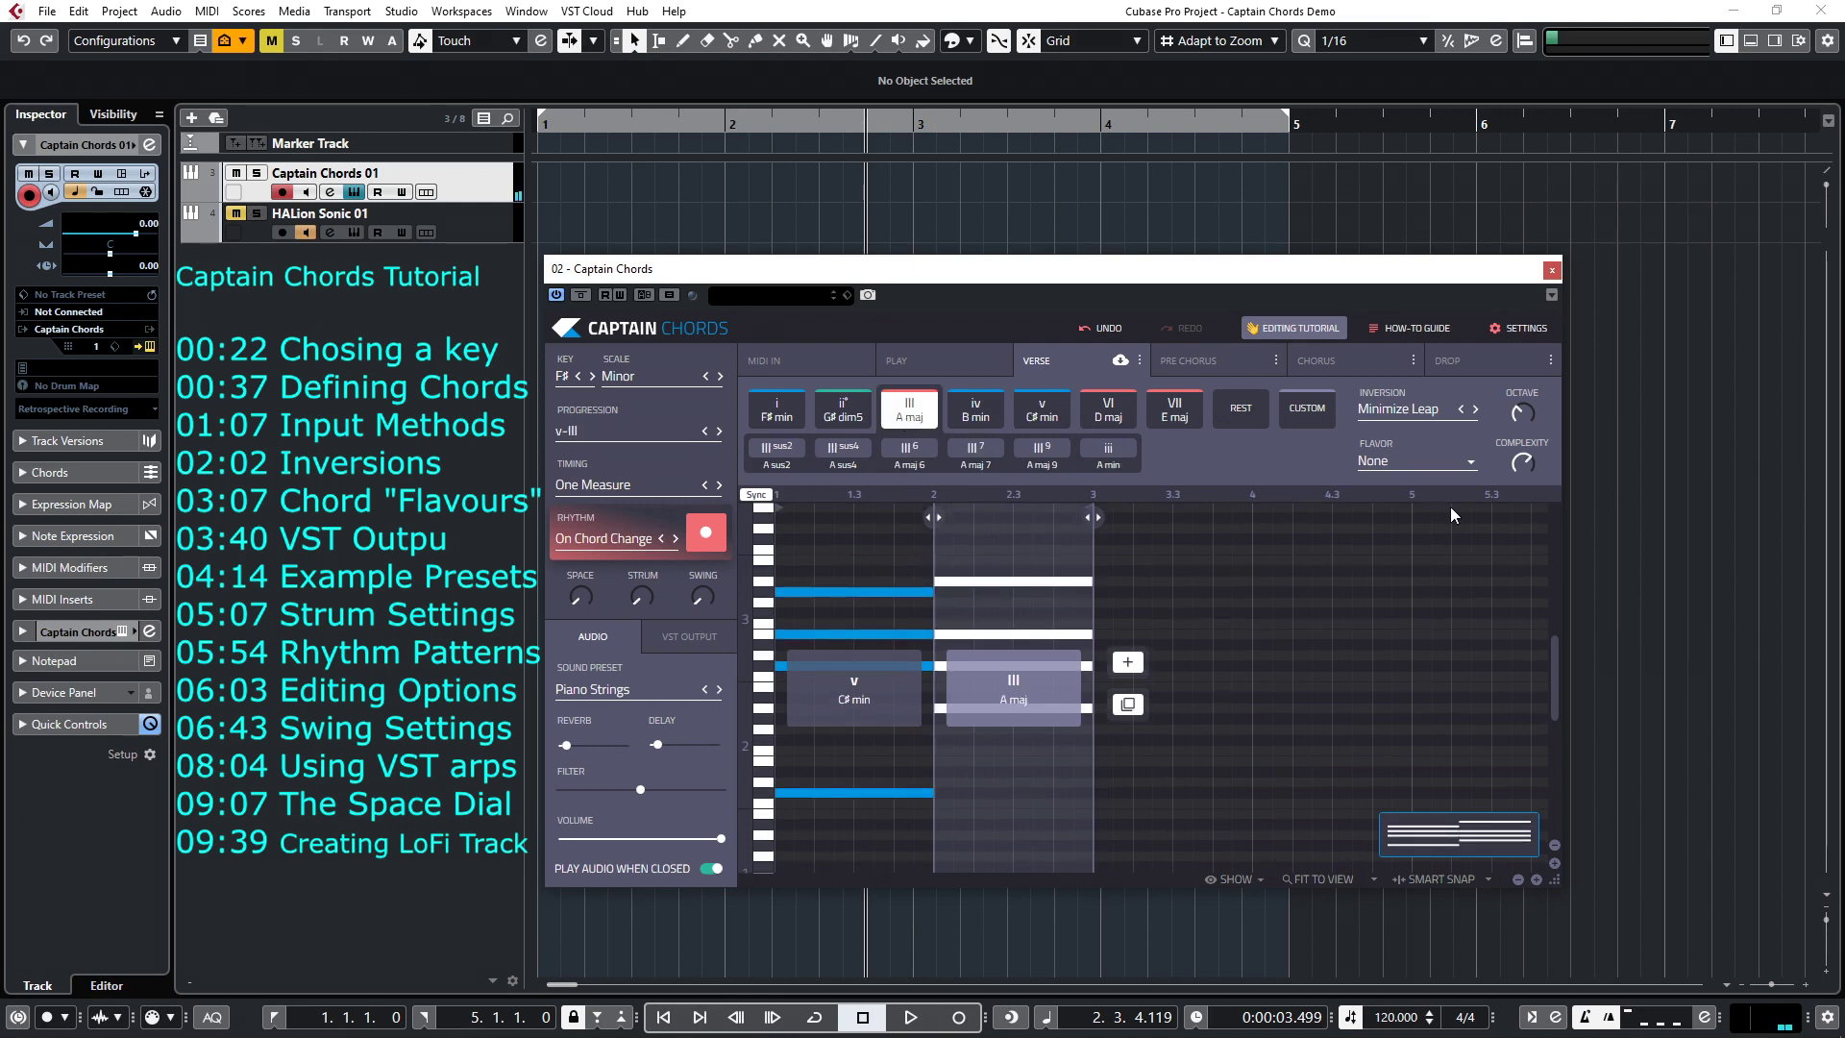
# Step: Try First Inversion, Second Inversion and Default Triad on the A maj chord, and return it to Minimize Leap
pyautogui.click(1399, 412)
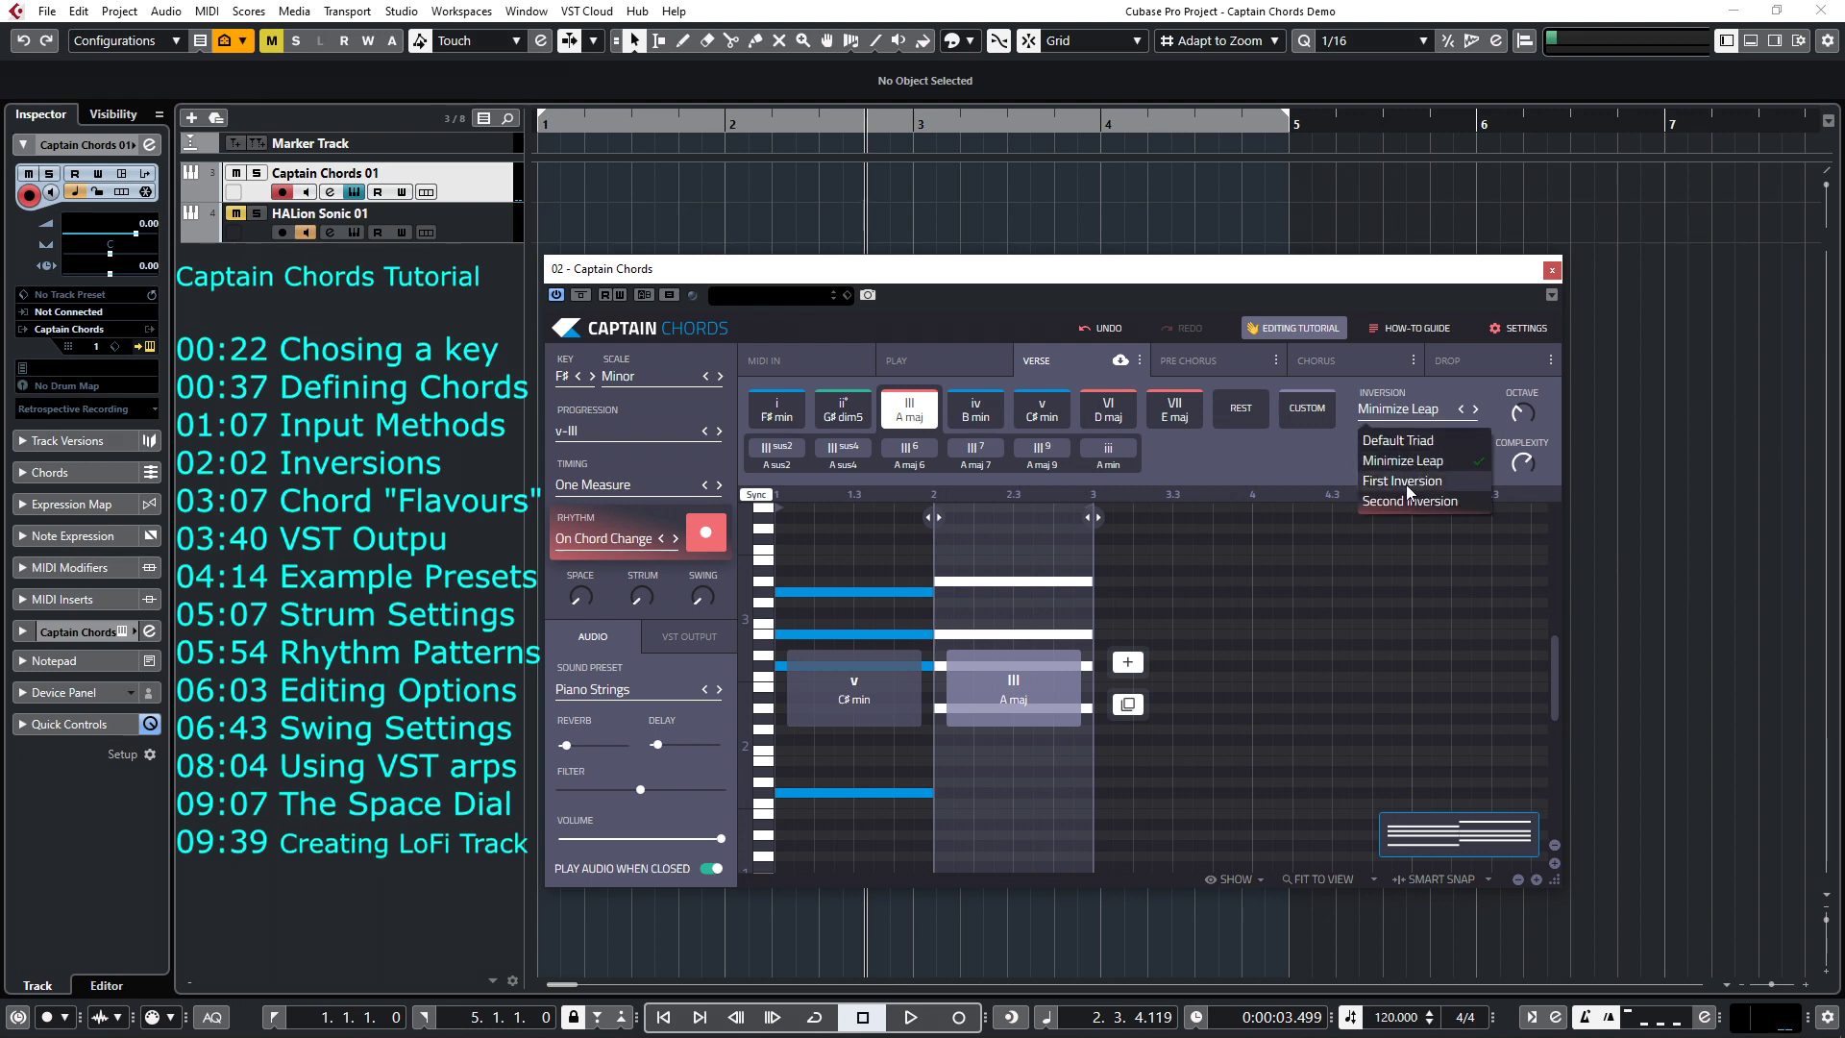
pyautogui.click(1405, 485)
pyautogui.click(1408, 412)
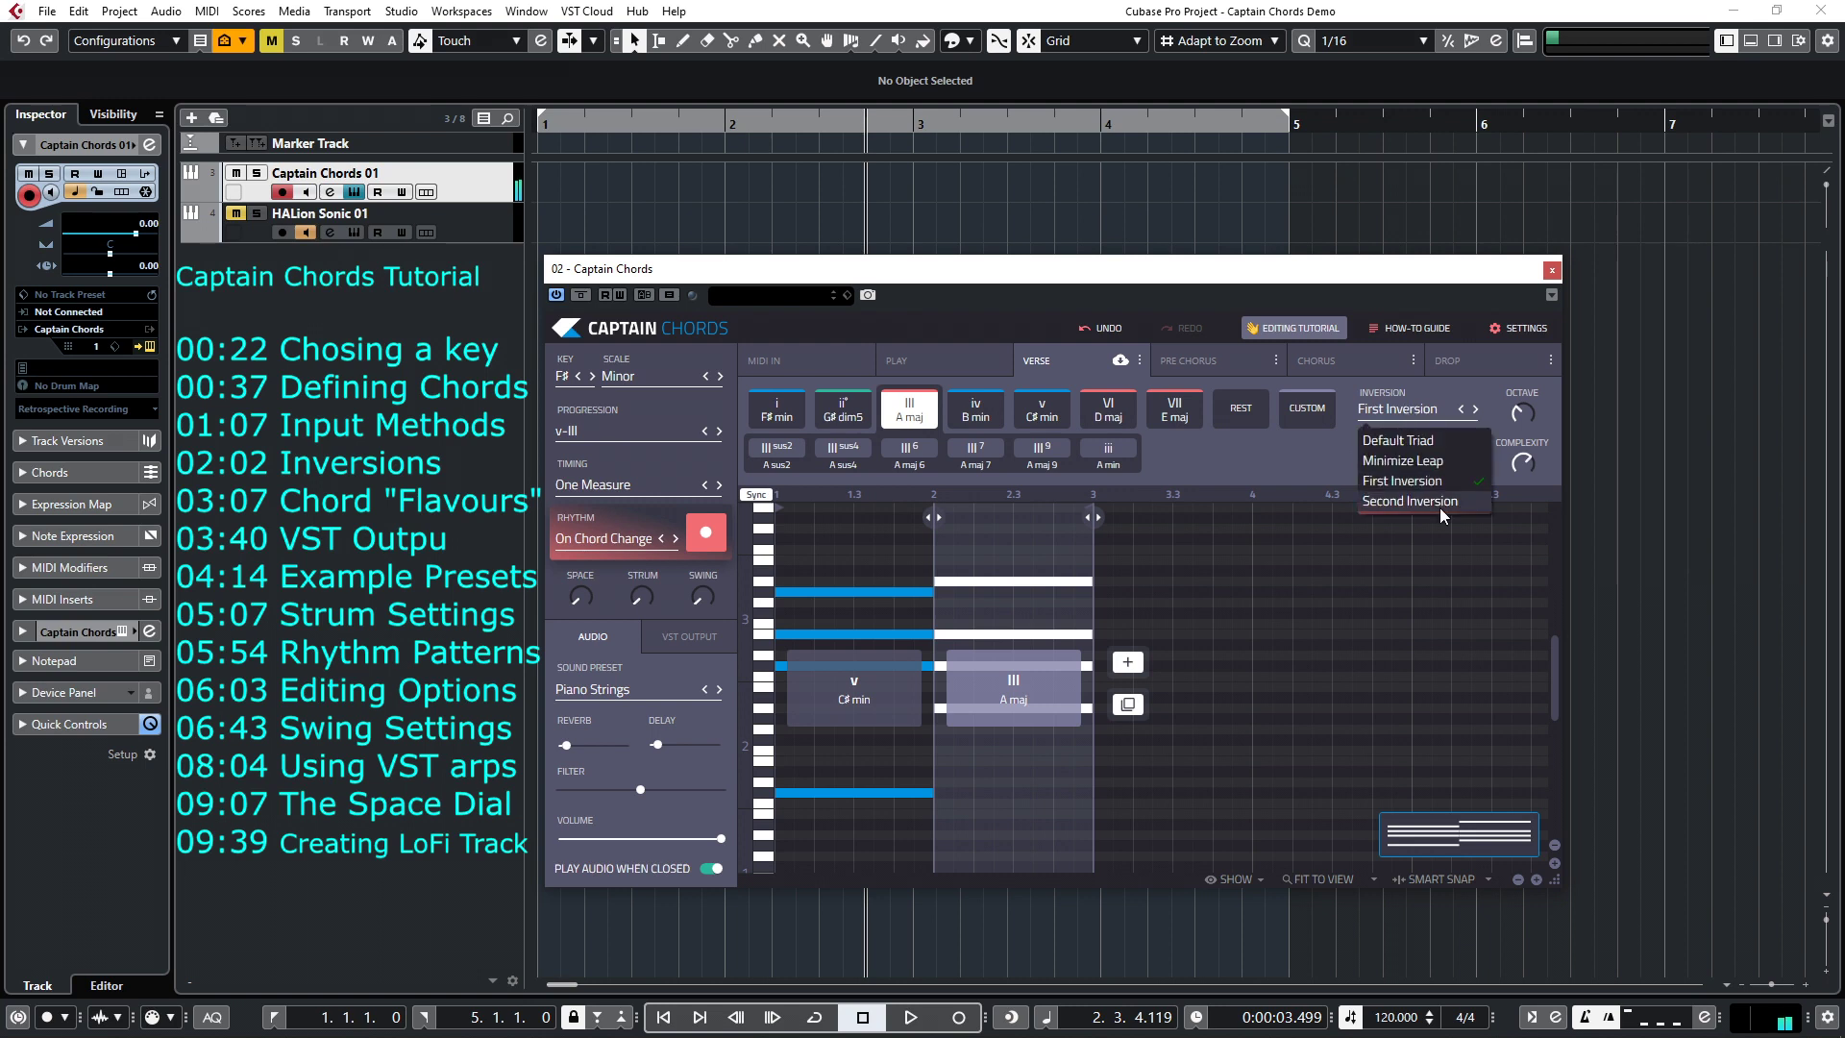
pyautogui.click(1400, 500)
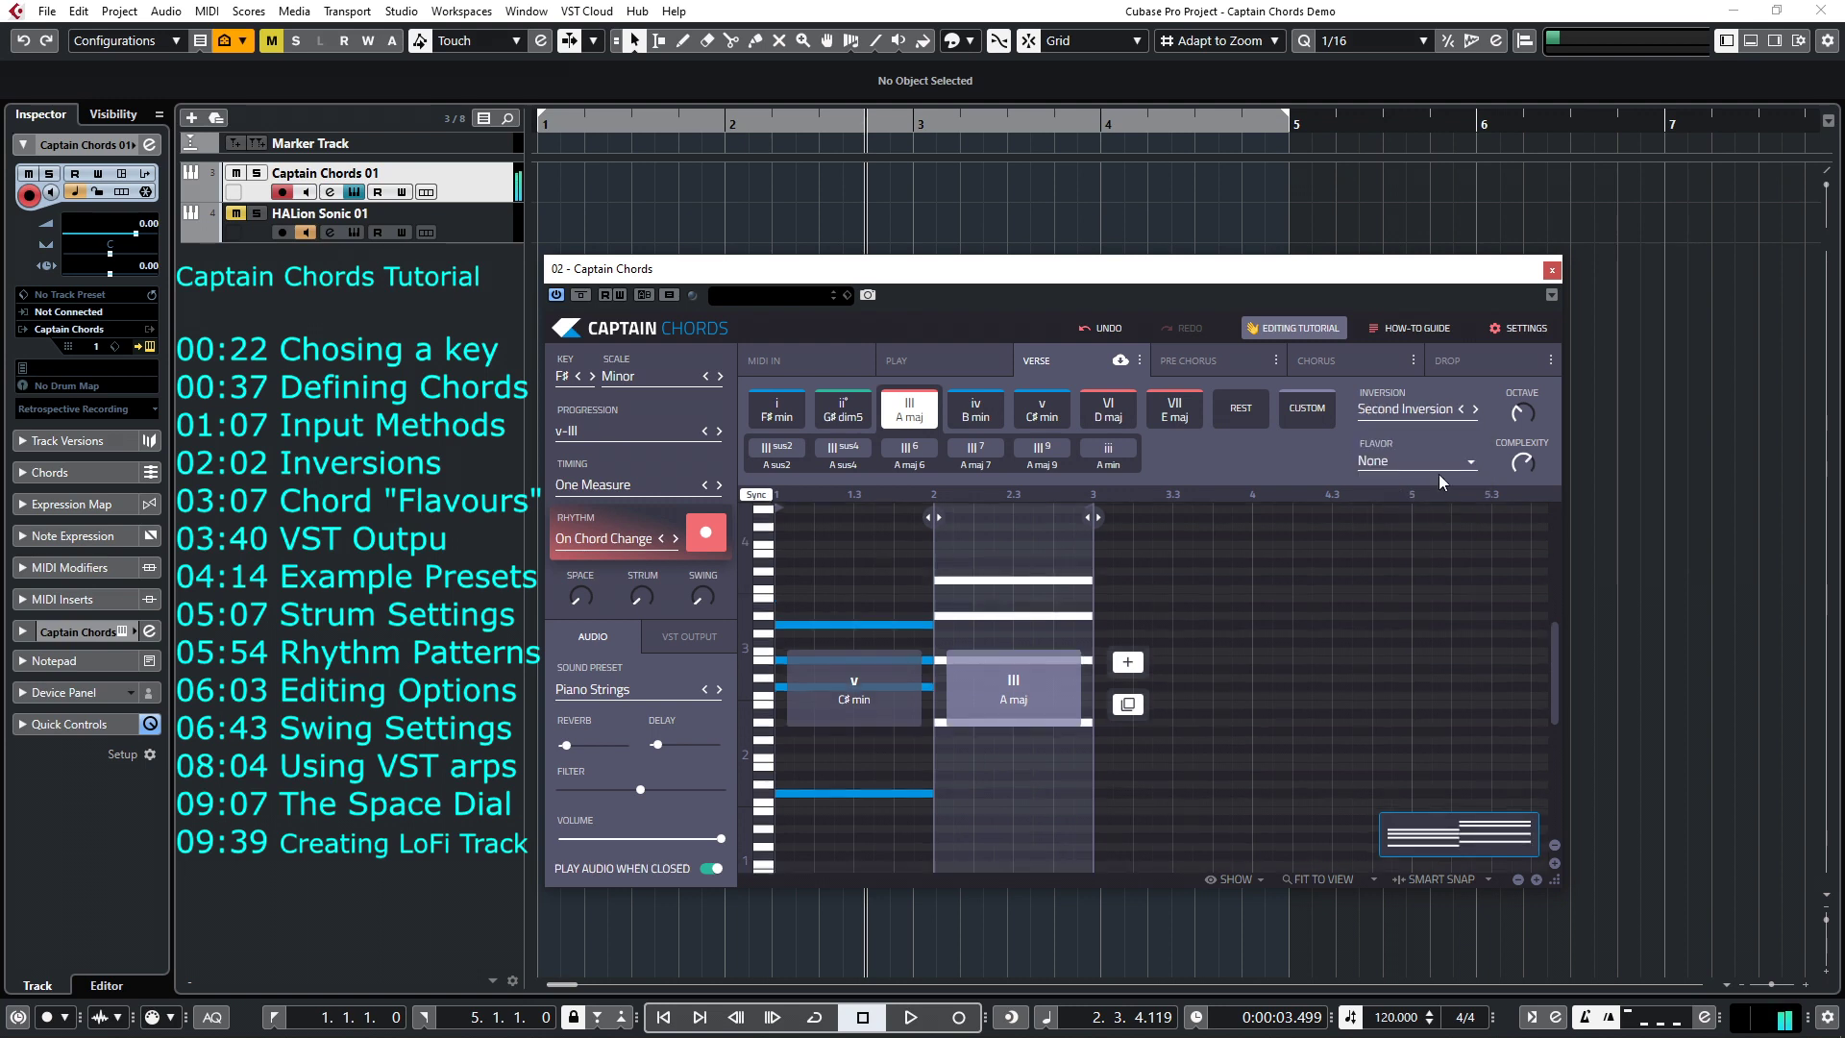
pyautogui.click(1426, 426)
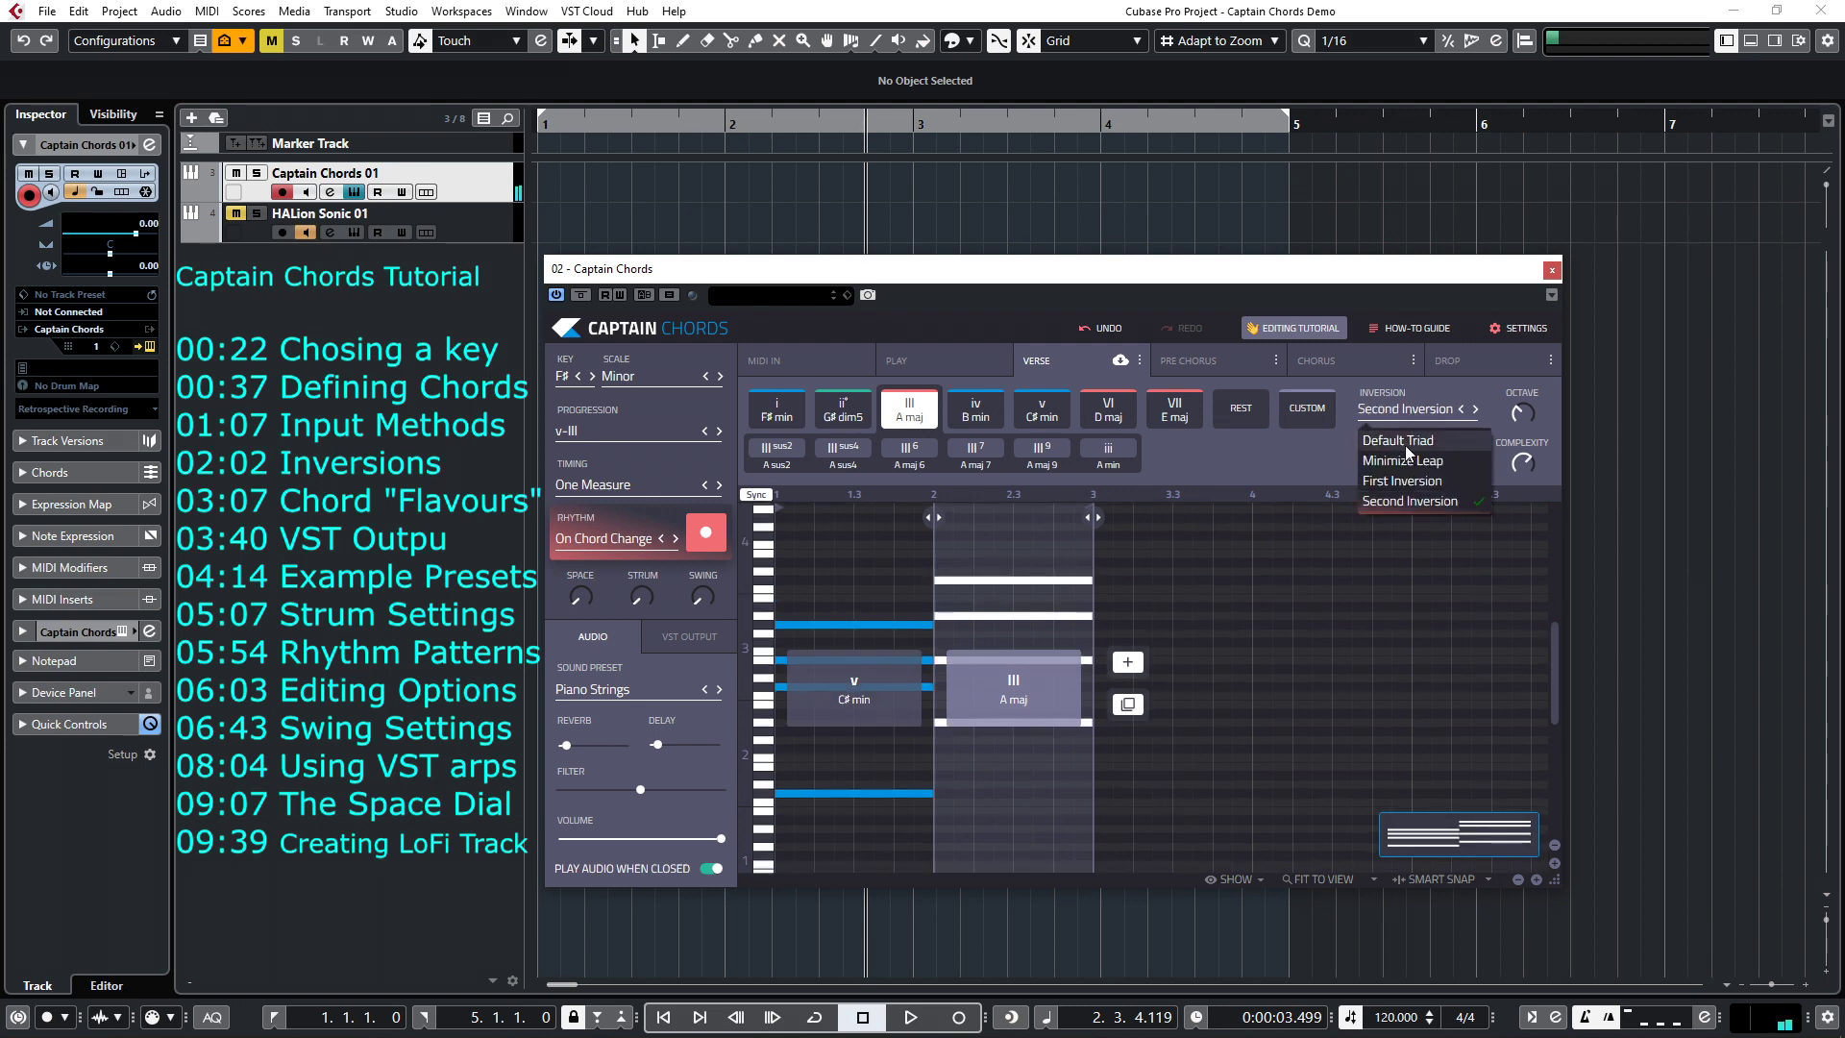
pyautogui.click(1404, 446)
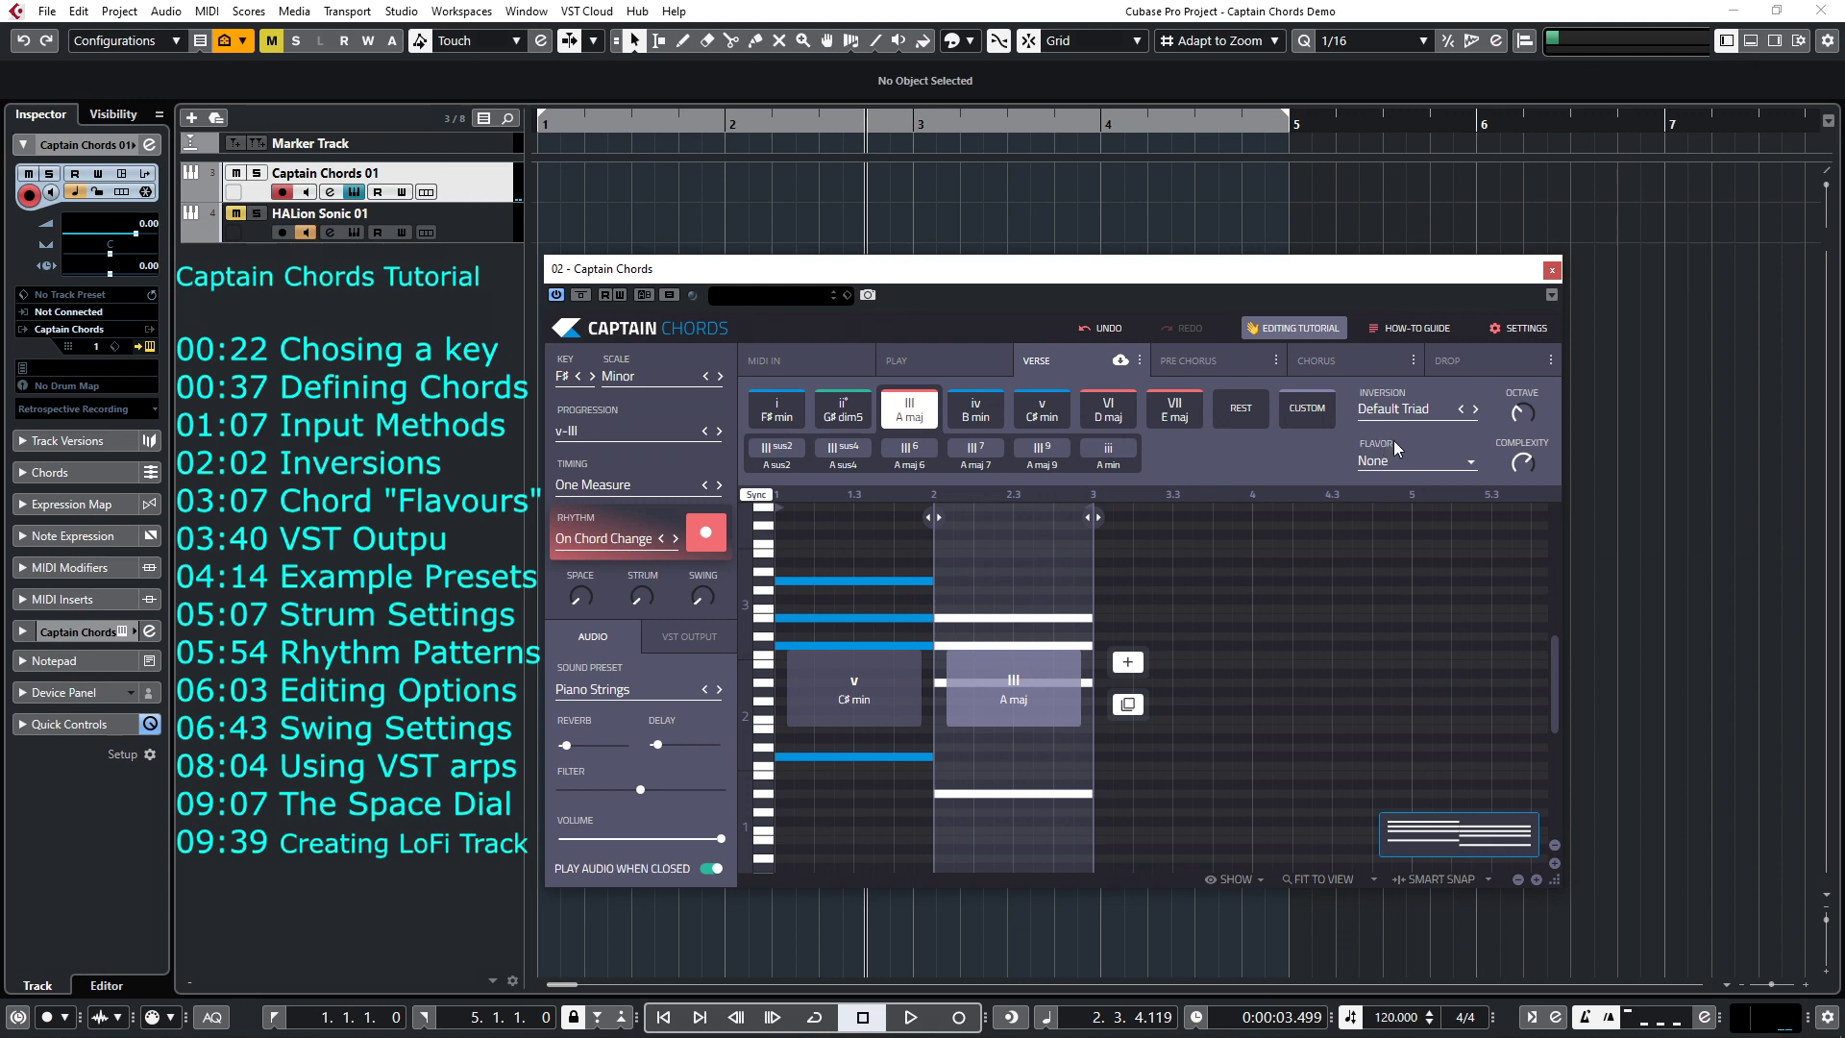
pyautogui.click(1400, 413)
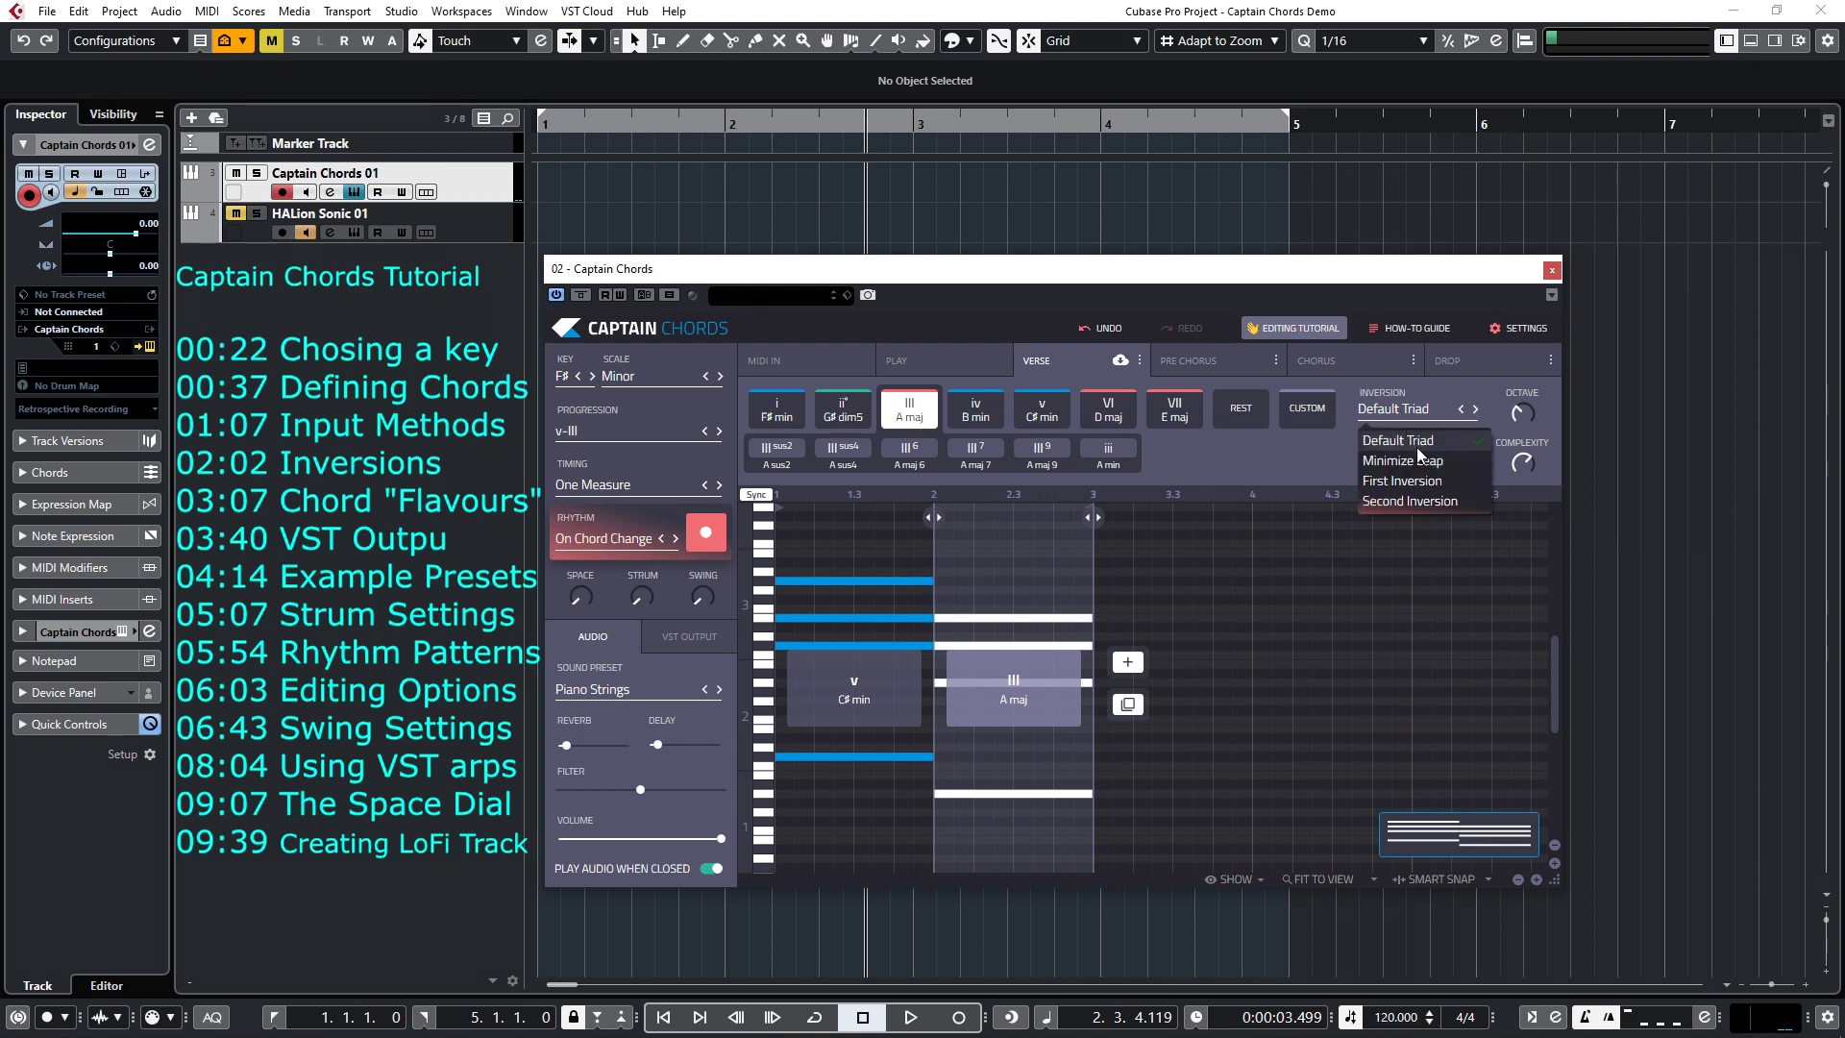
pyautogui.click(1404, 462)
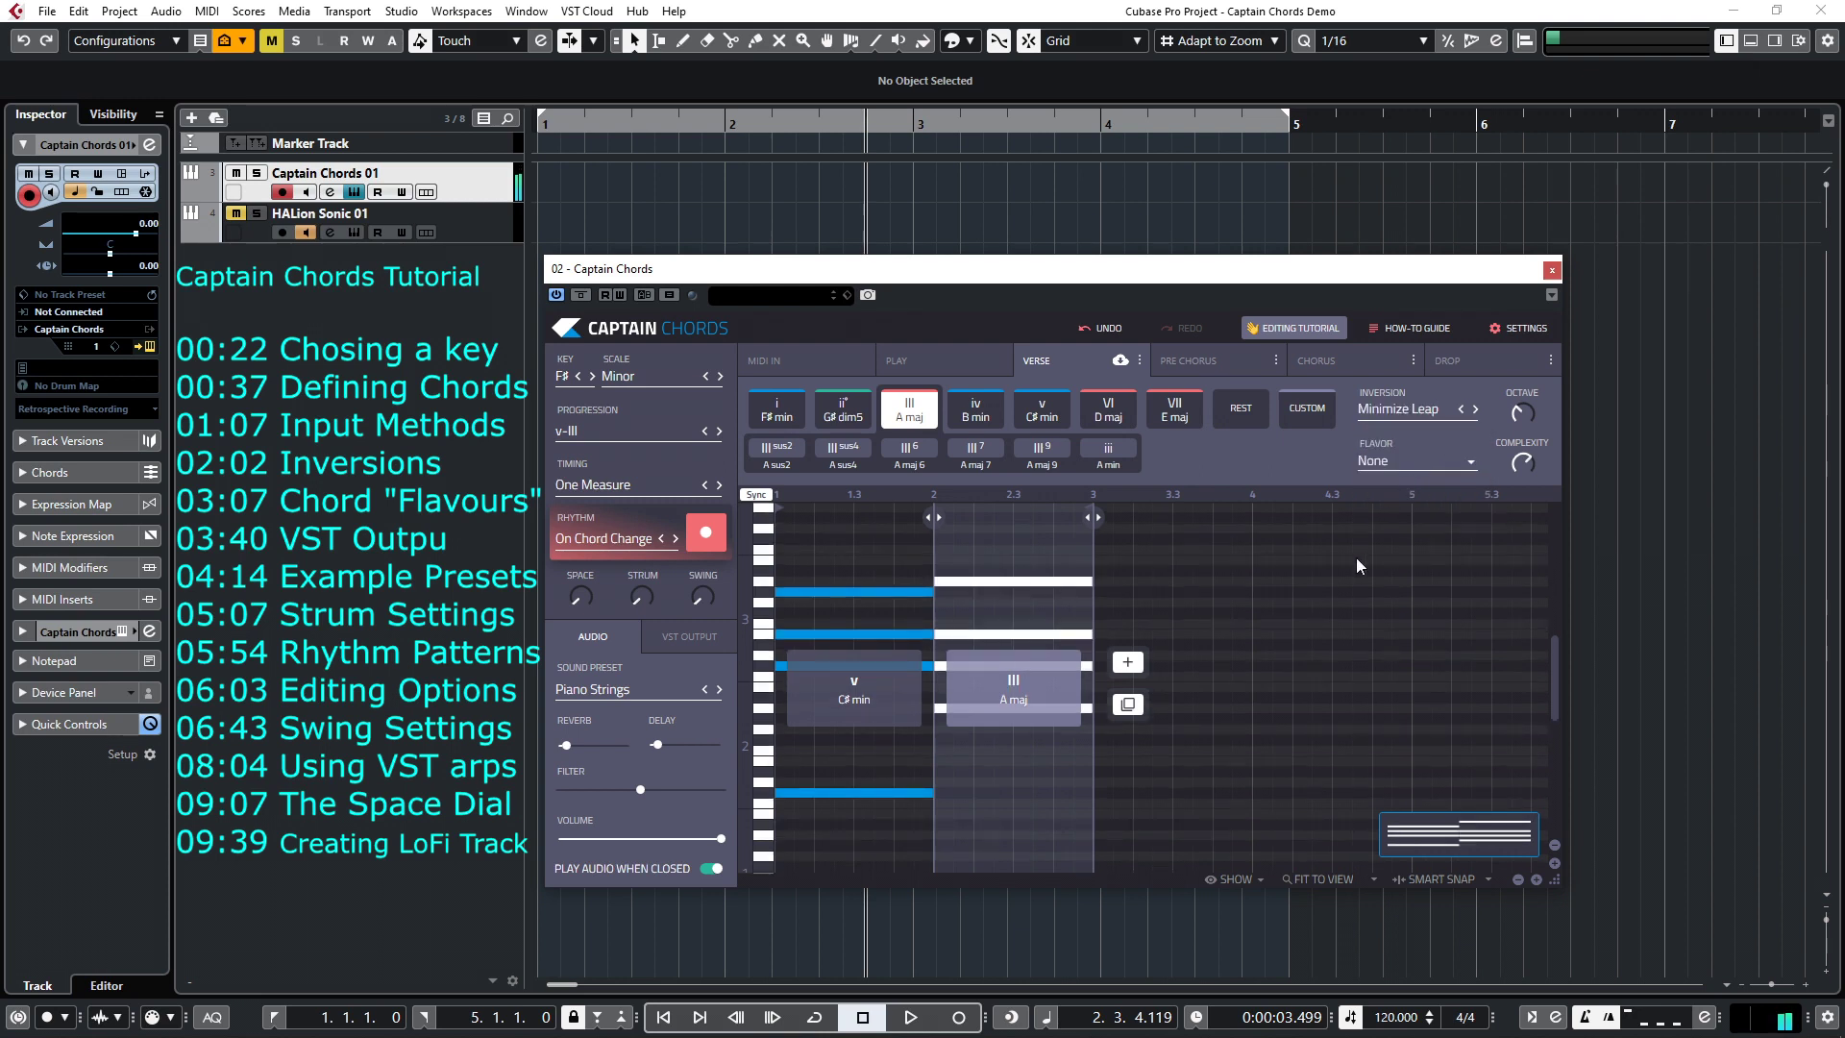
# Step: Extend the verse progression with a third chord, i (F♯ min), and a fourth chord, v (C♯ min)
pyautogui.moveTo(1026, 766)
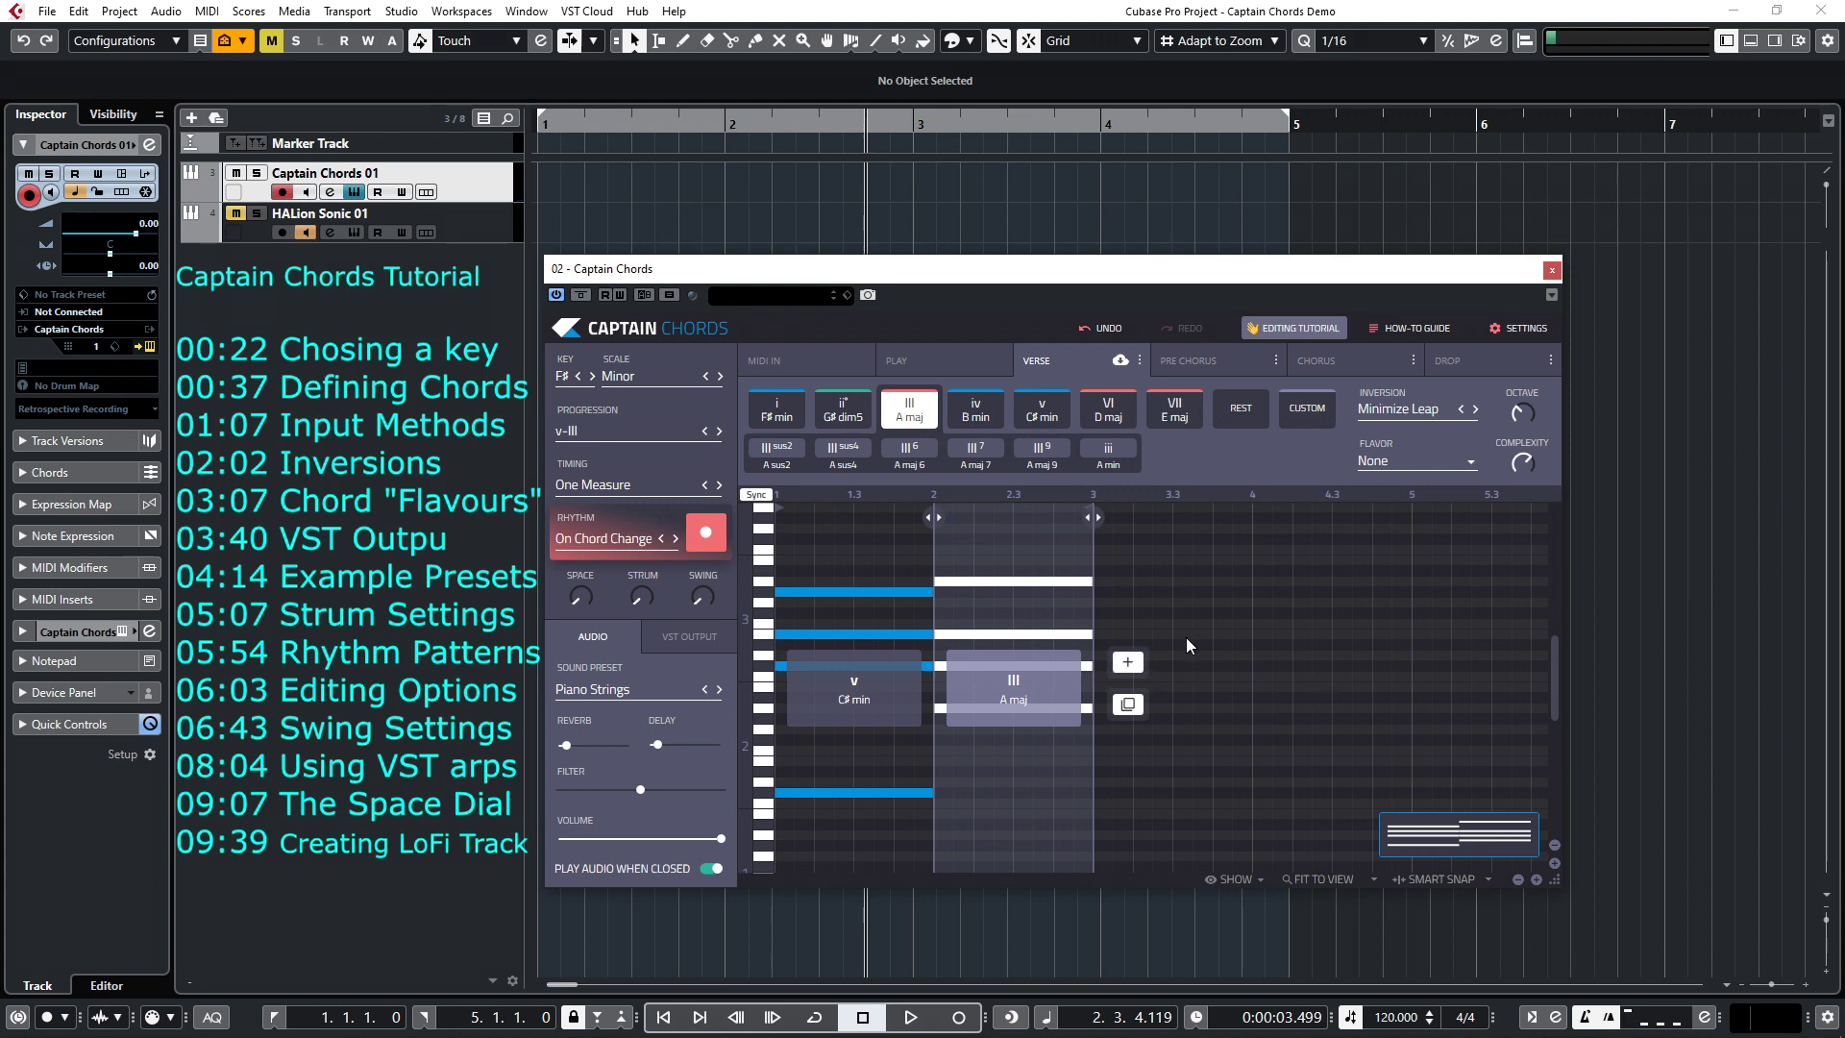
pyautogui.click(1120, 665)
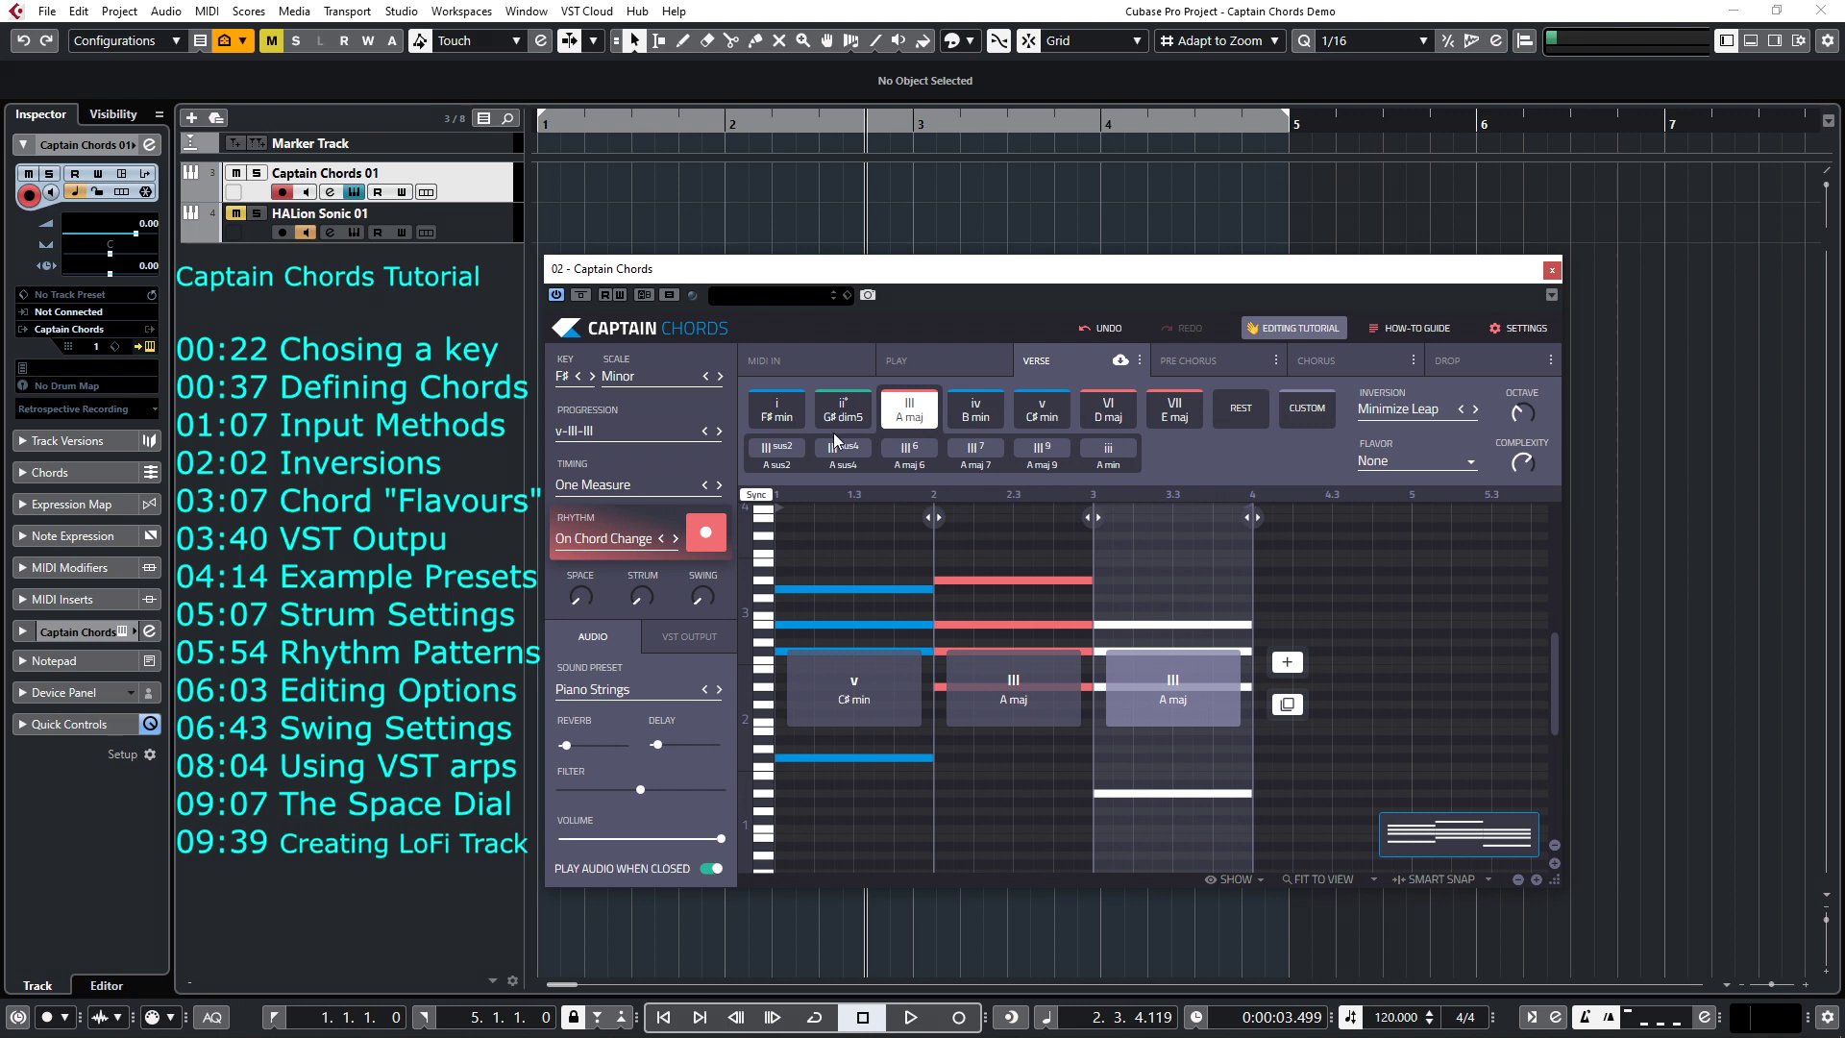
pyautogui.click(776, 412)
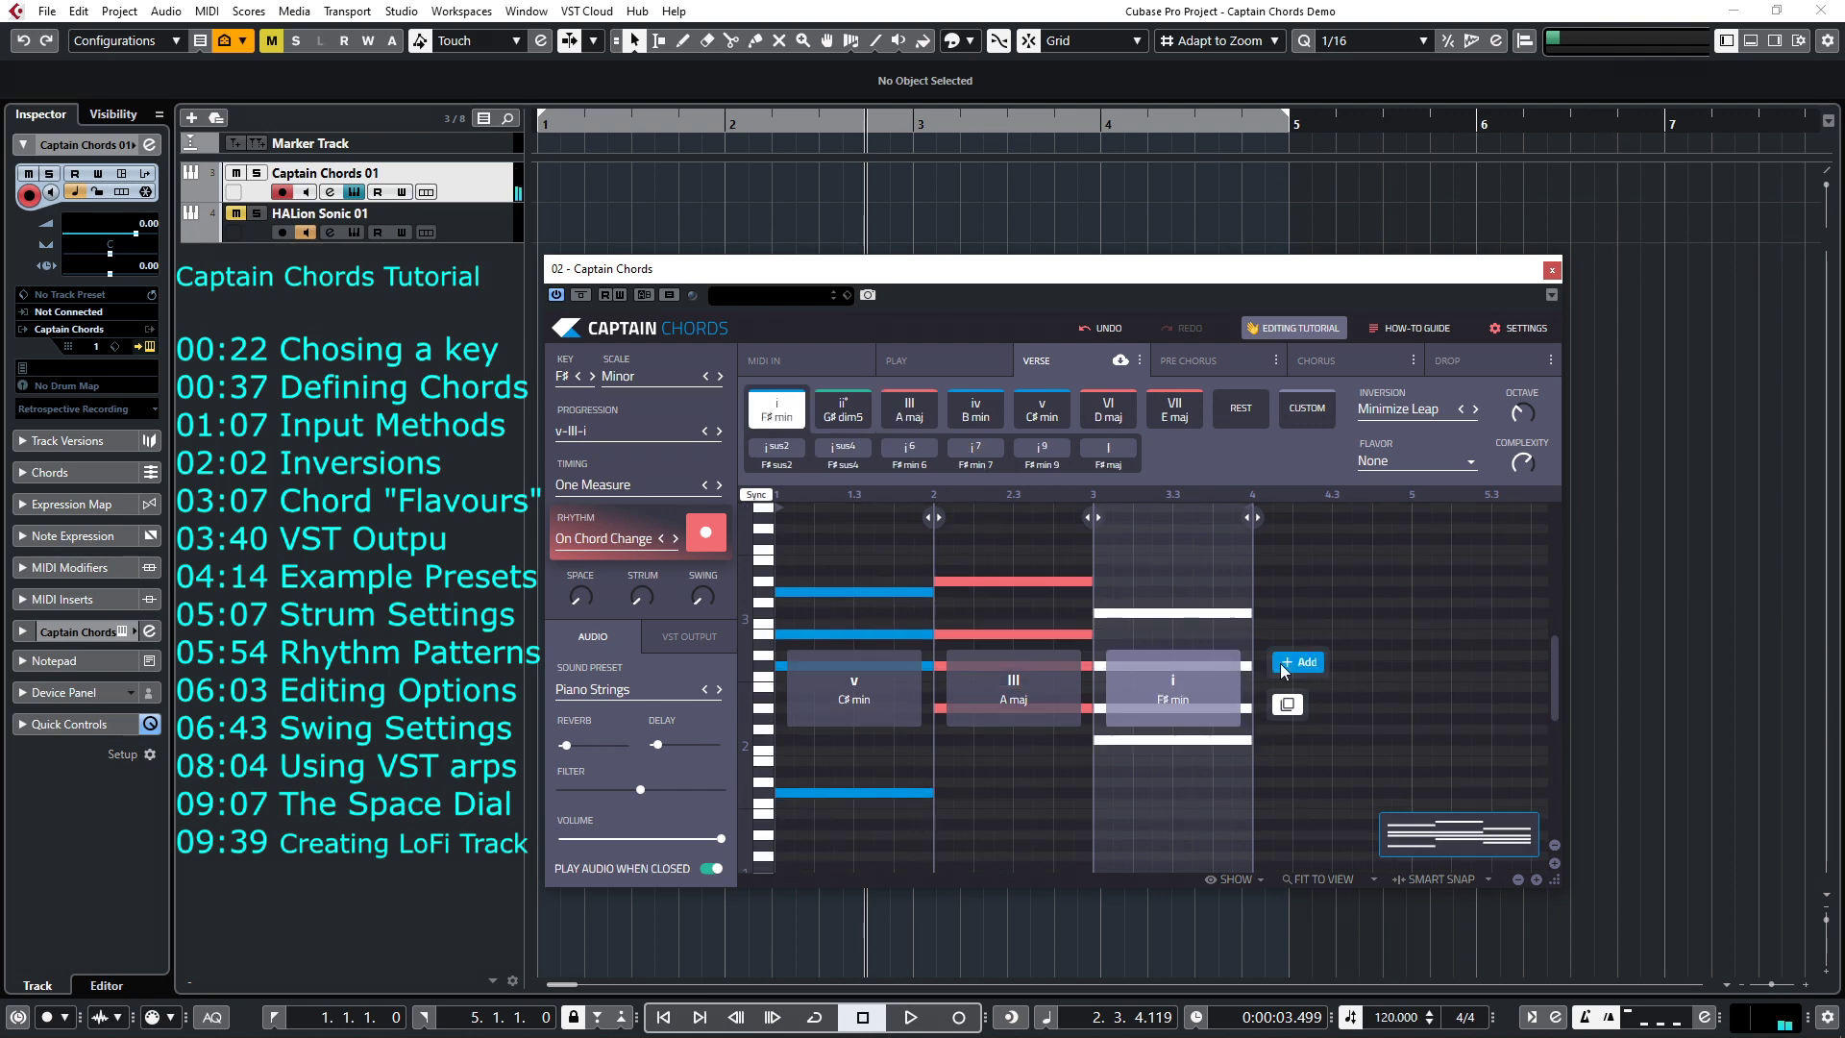
pyautogui.click(1300, 663)
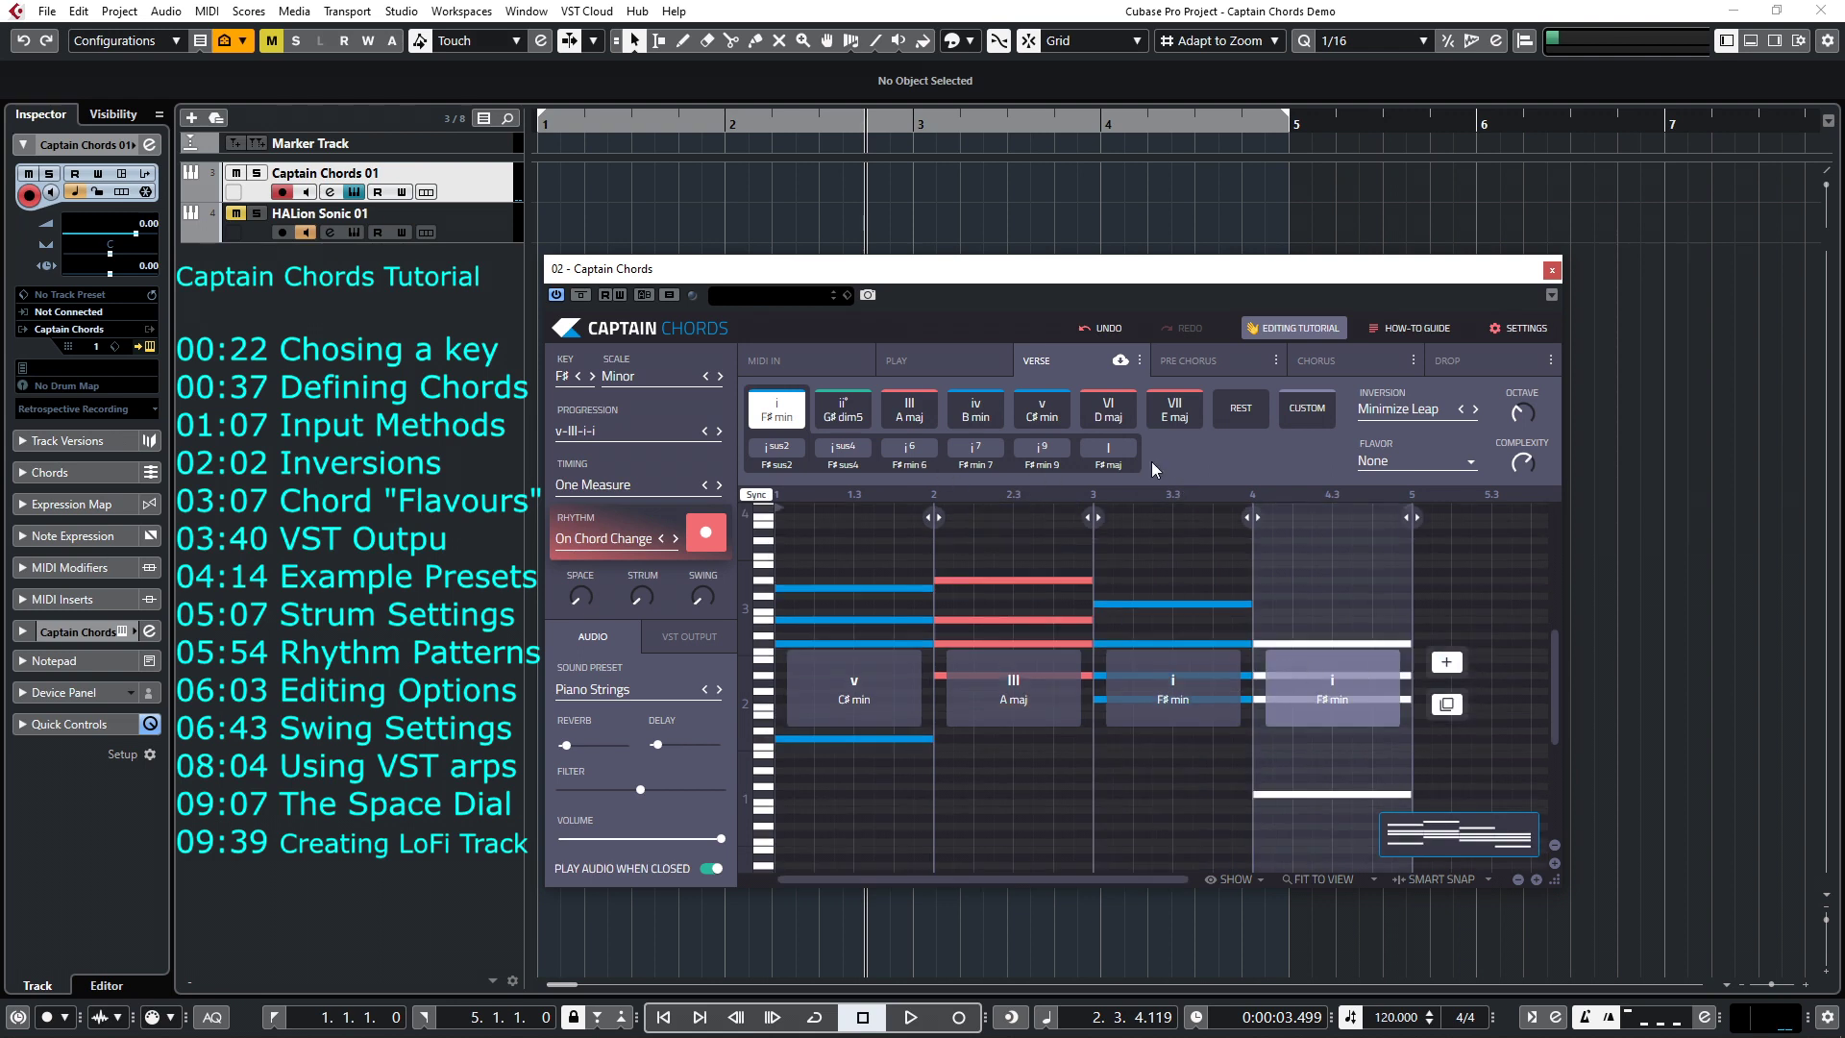
pyautogui.click(1051, 413)
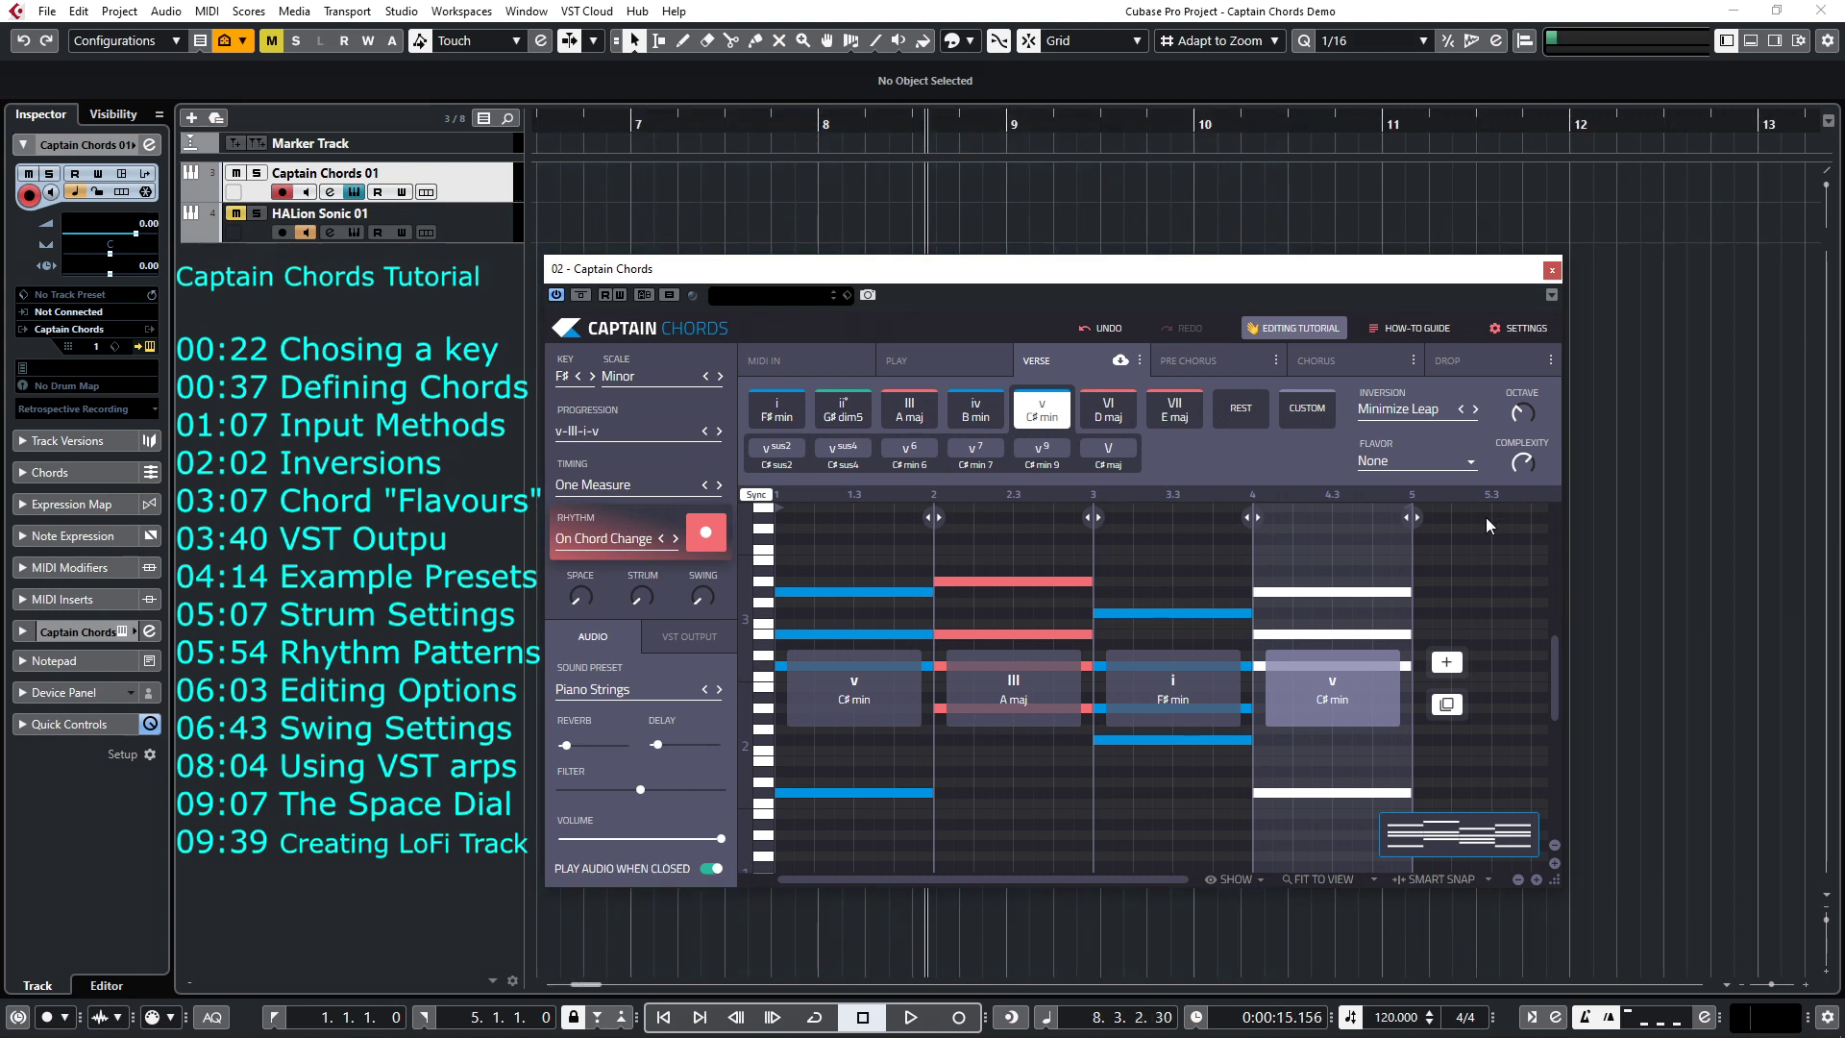
# Step: Play the four-chord progression from the start of the project and stop playback after the last chord
pyautogui.press('Home')
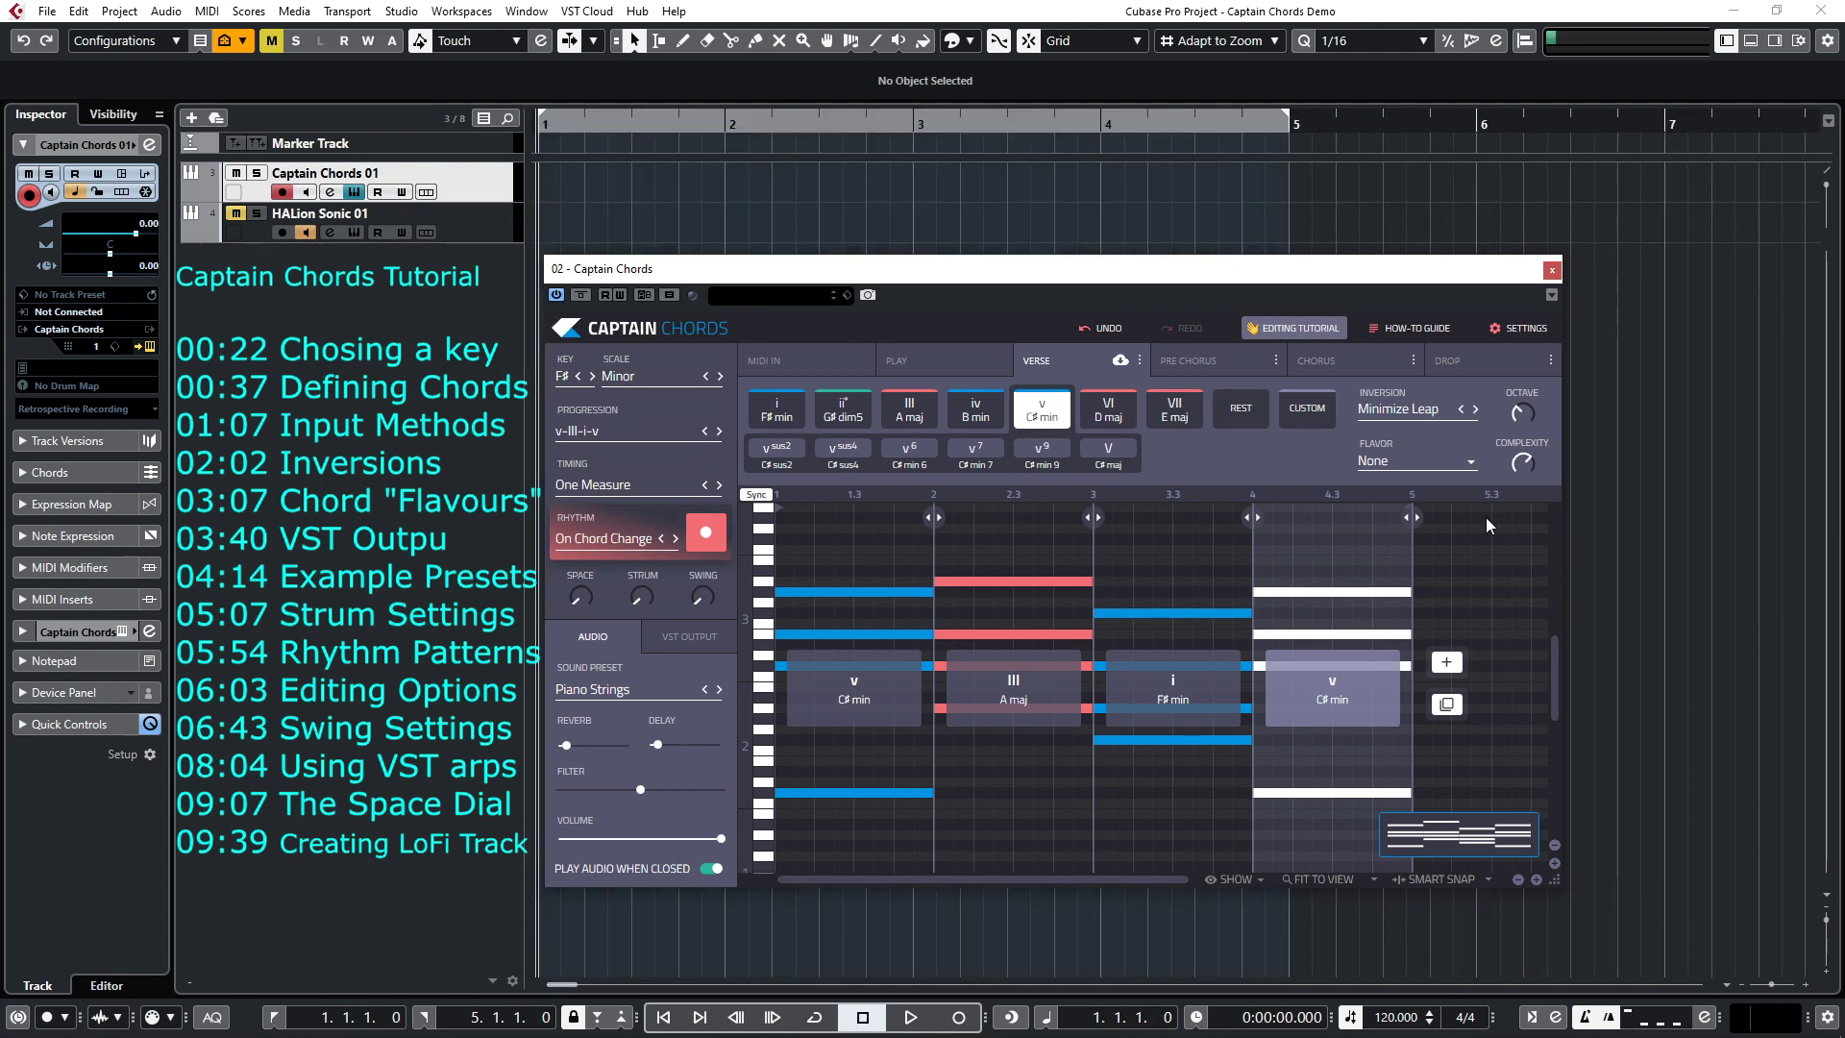
pyautogui.press('space')
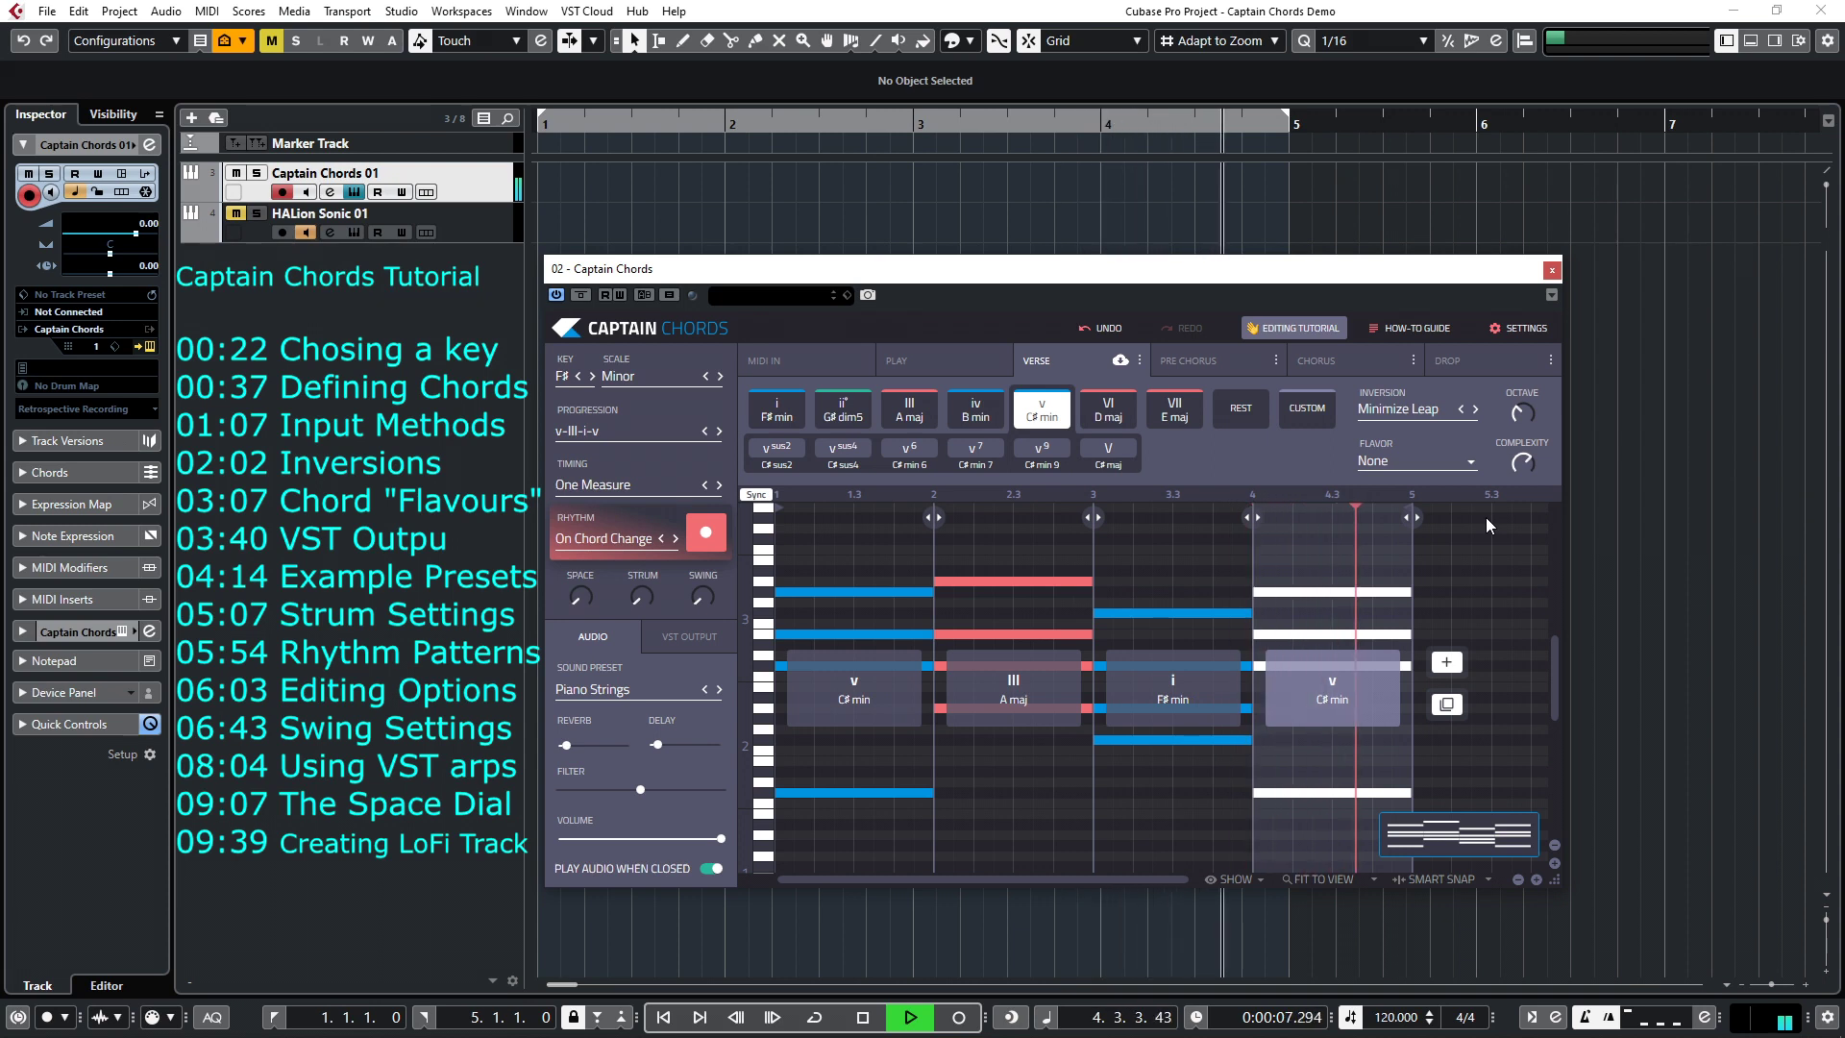
pyautogui.press('space')
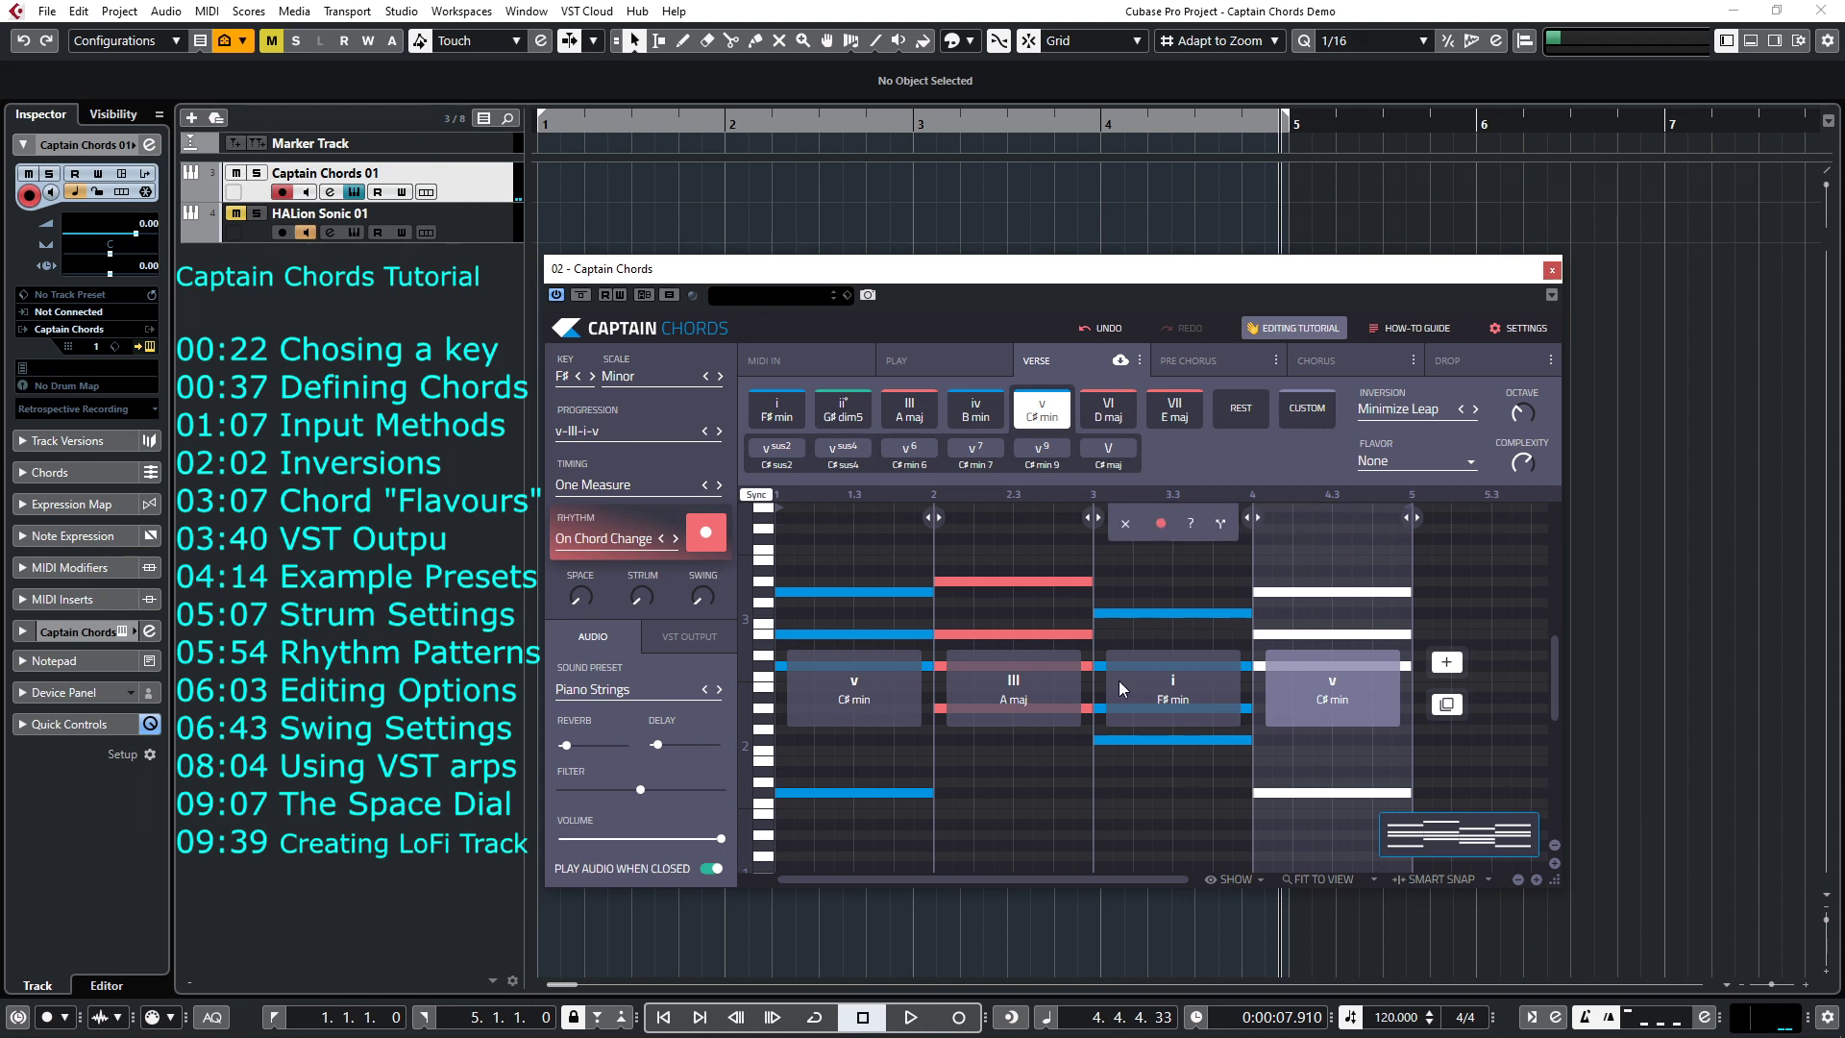
# Step: Set the flavor of the verse's second chord, III (A maj), to 7th
pyautogui.click(1041, 688)
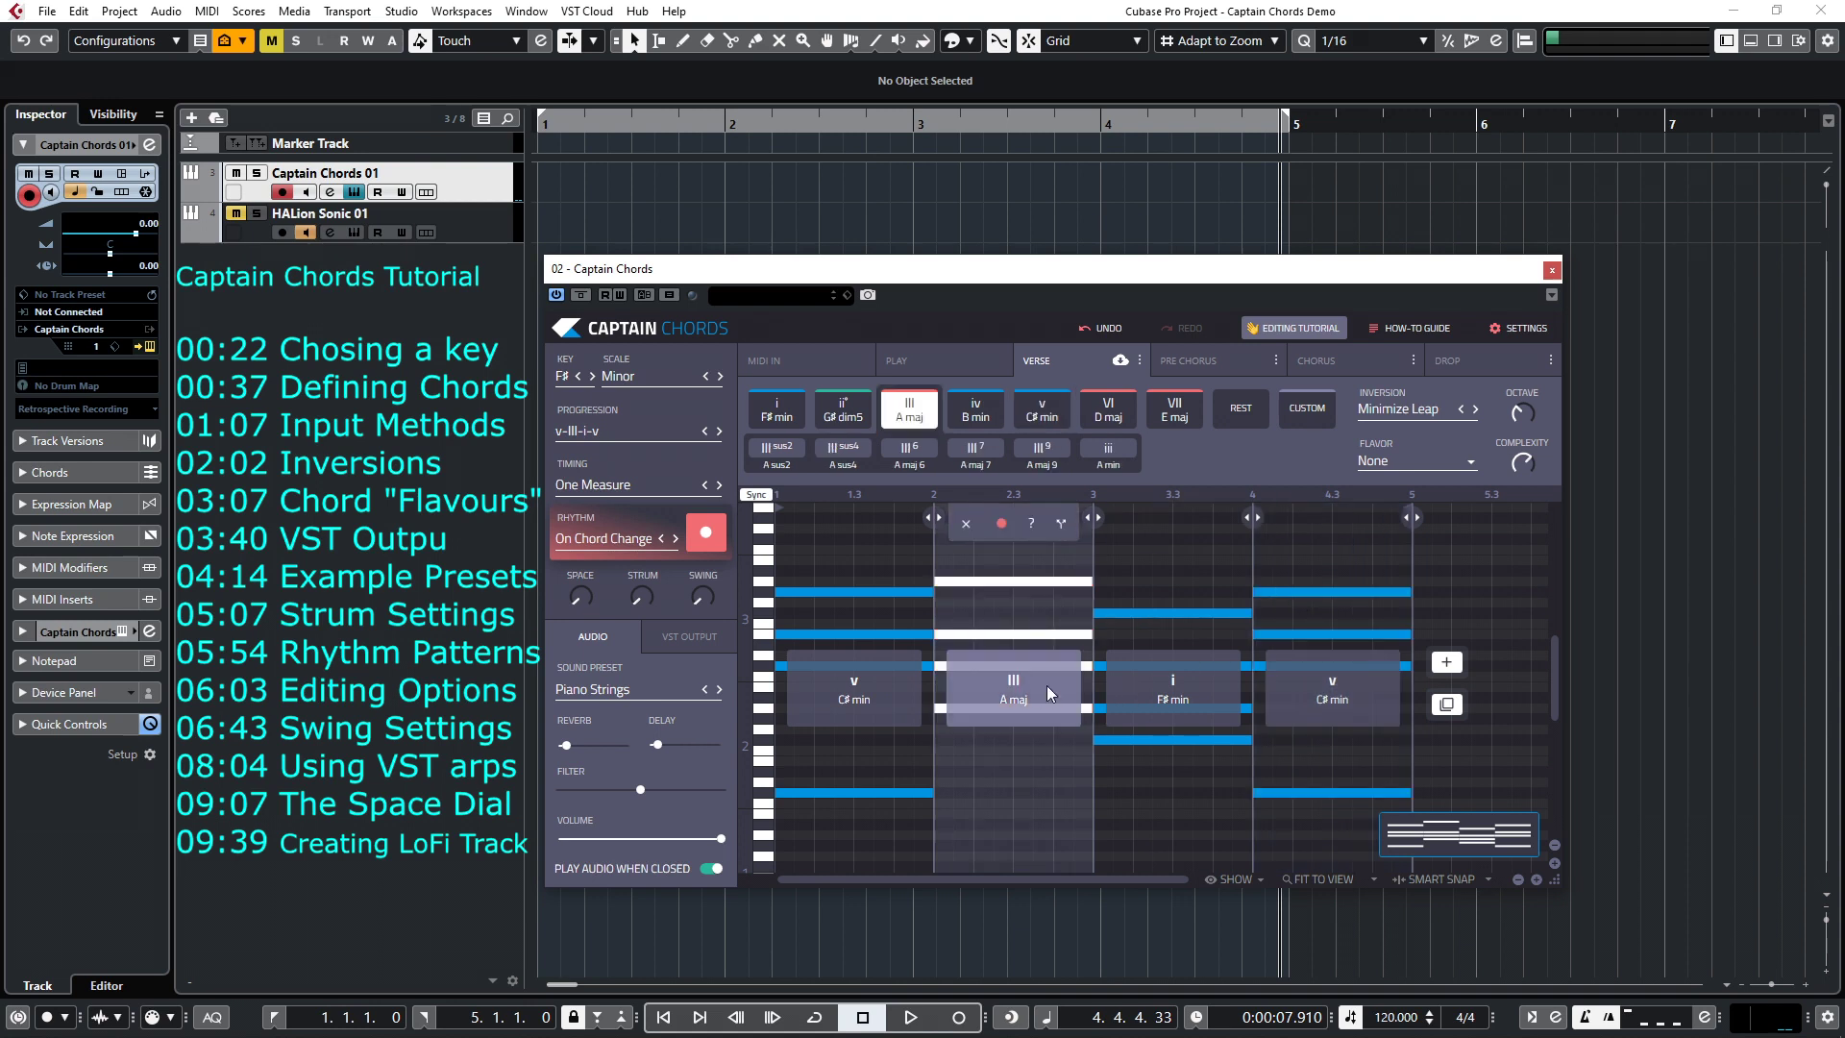
pyautogui.click(1405, 467)
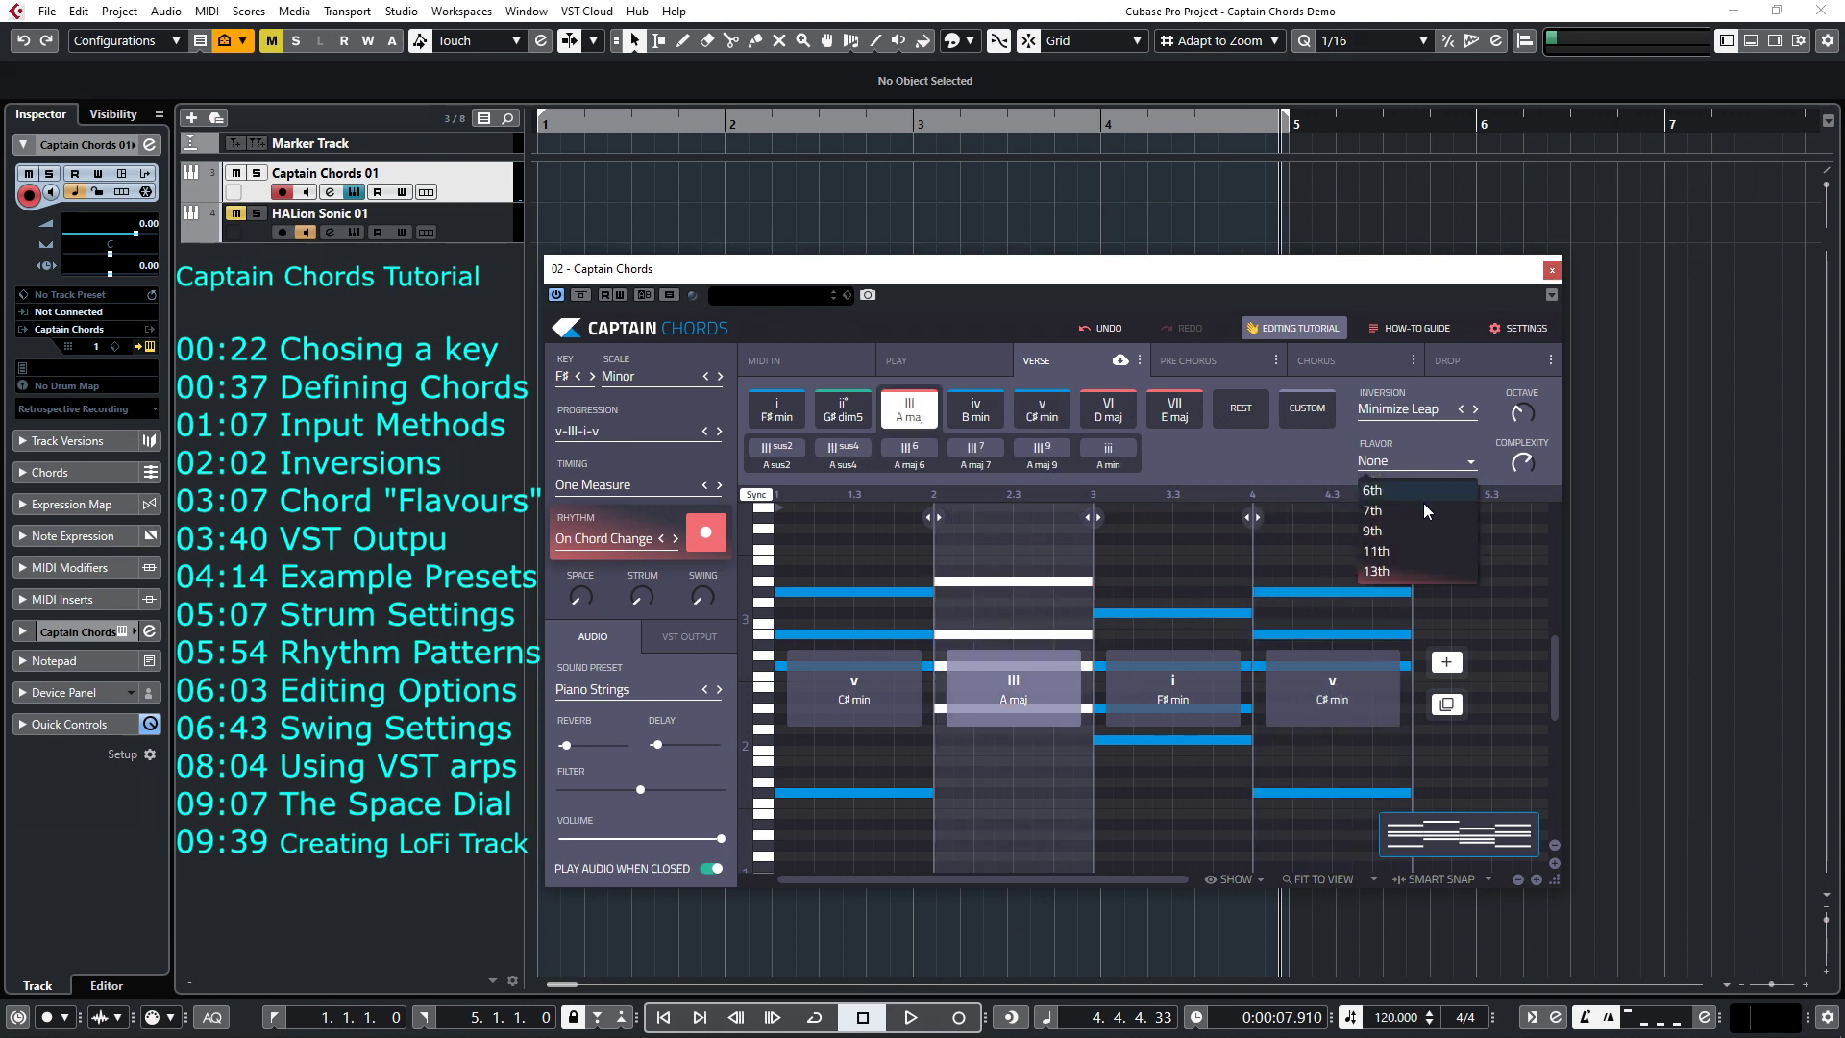
pyautogui.click(1388, 516)
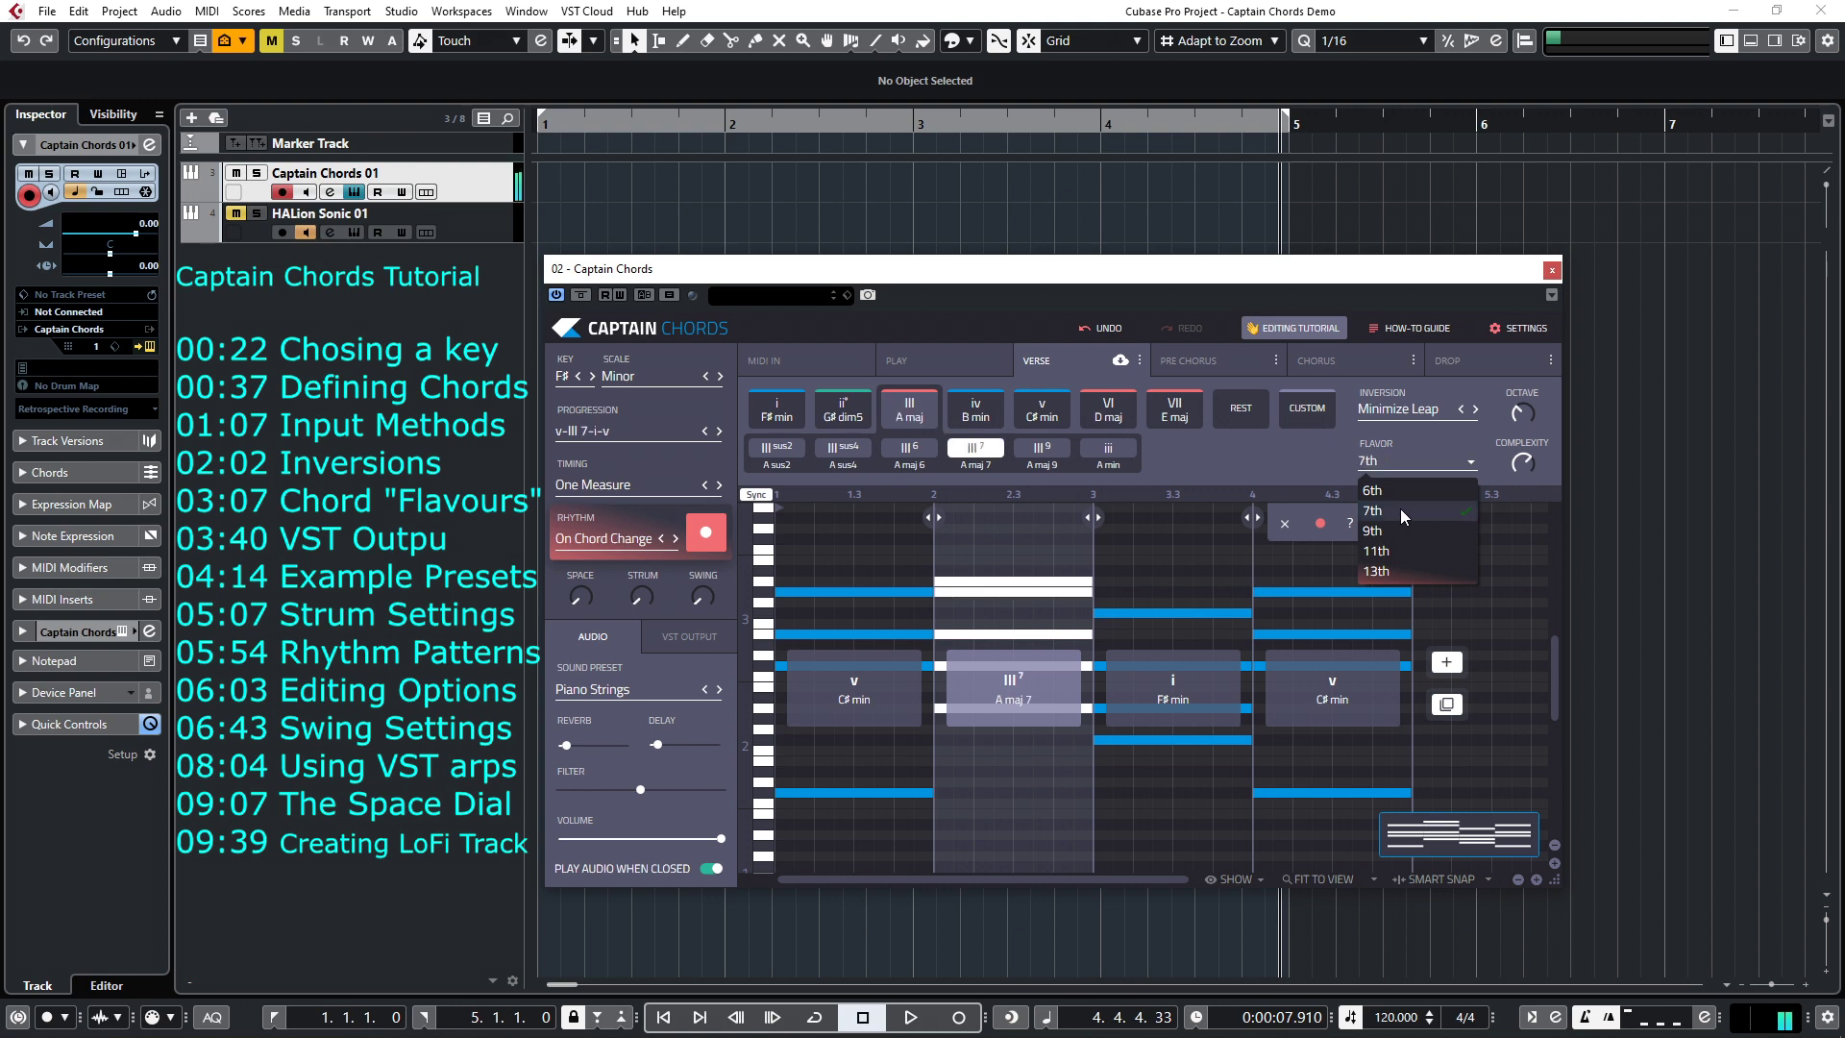
# Step: Try the 6th, 9th and 11th flavors on the verse's A maj chord, and return its flavor to None
pyautogui.click(1400, 494)
pyautogui.click(1399, 494)
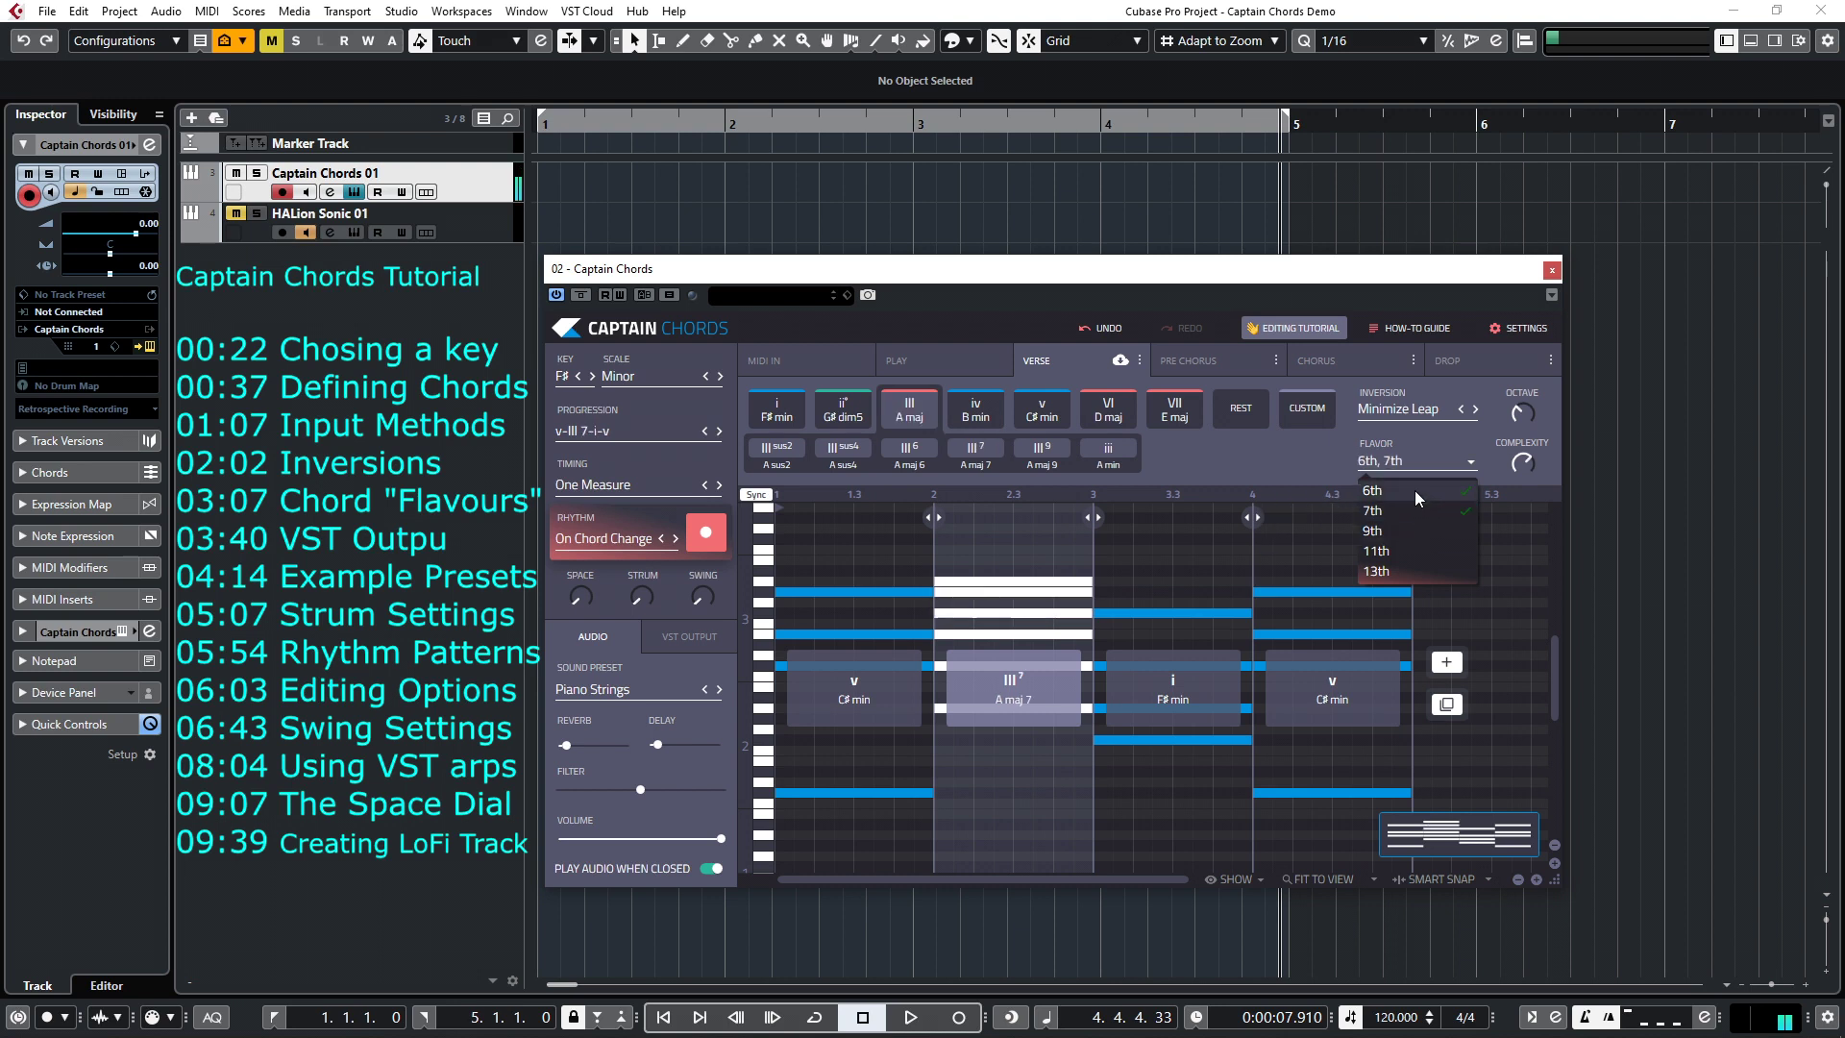
pyautogui.click(1405, 535)
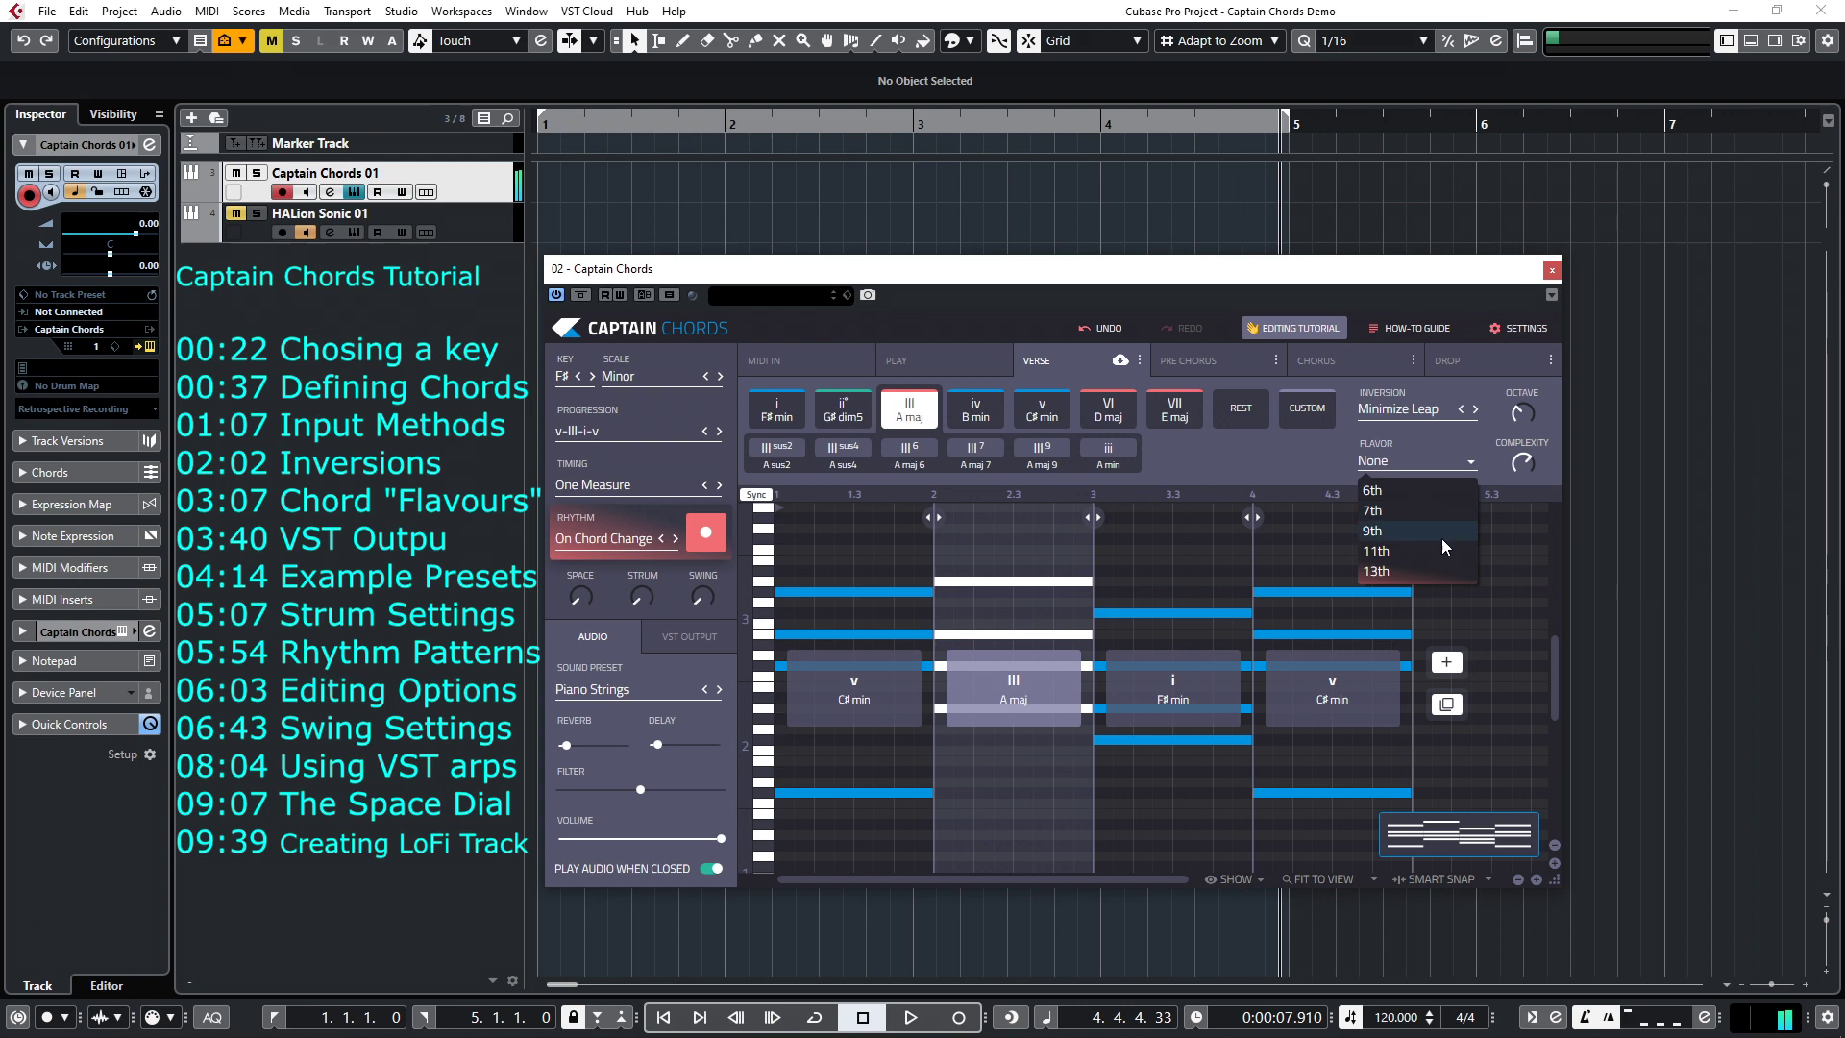
pyautogui.click(1437, 544)
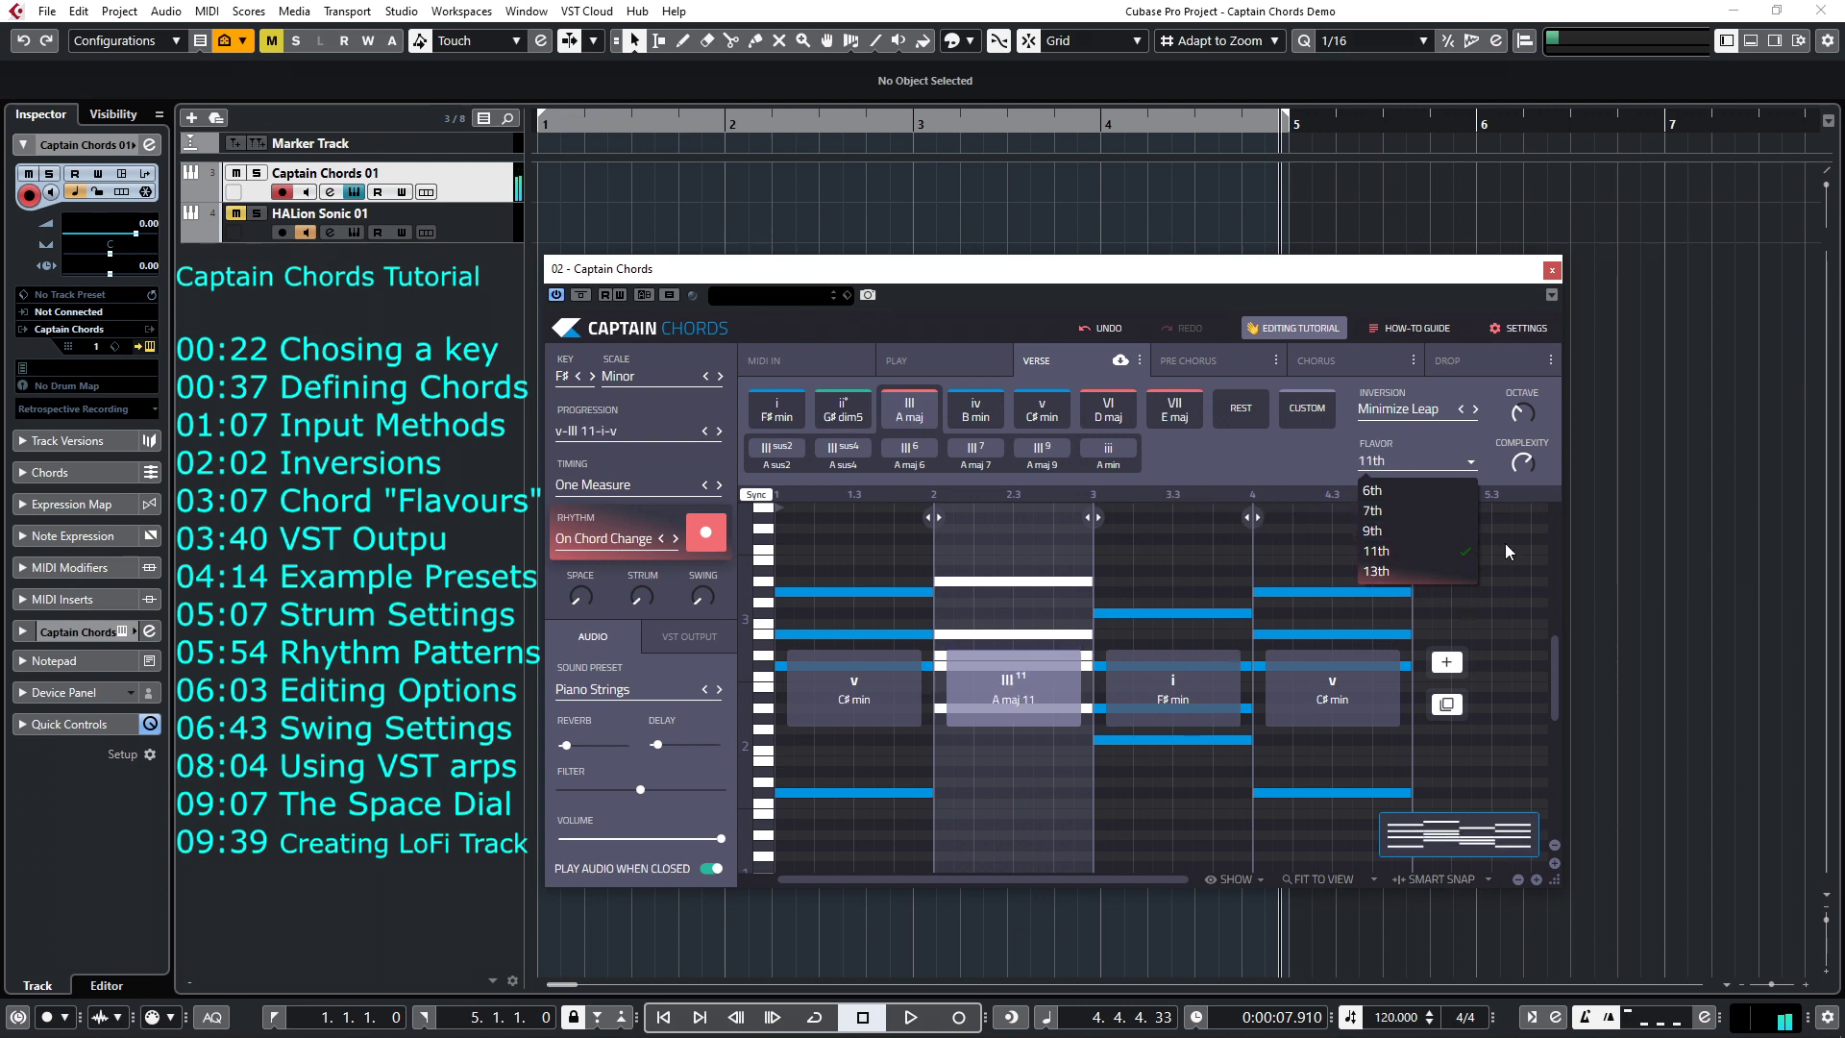
pyautogui.click(1448, 550)
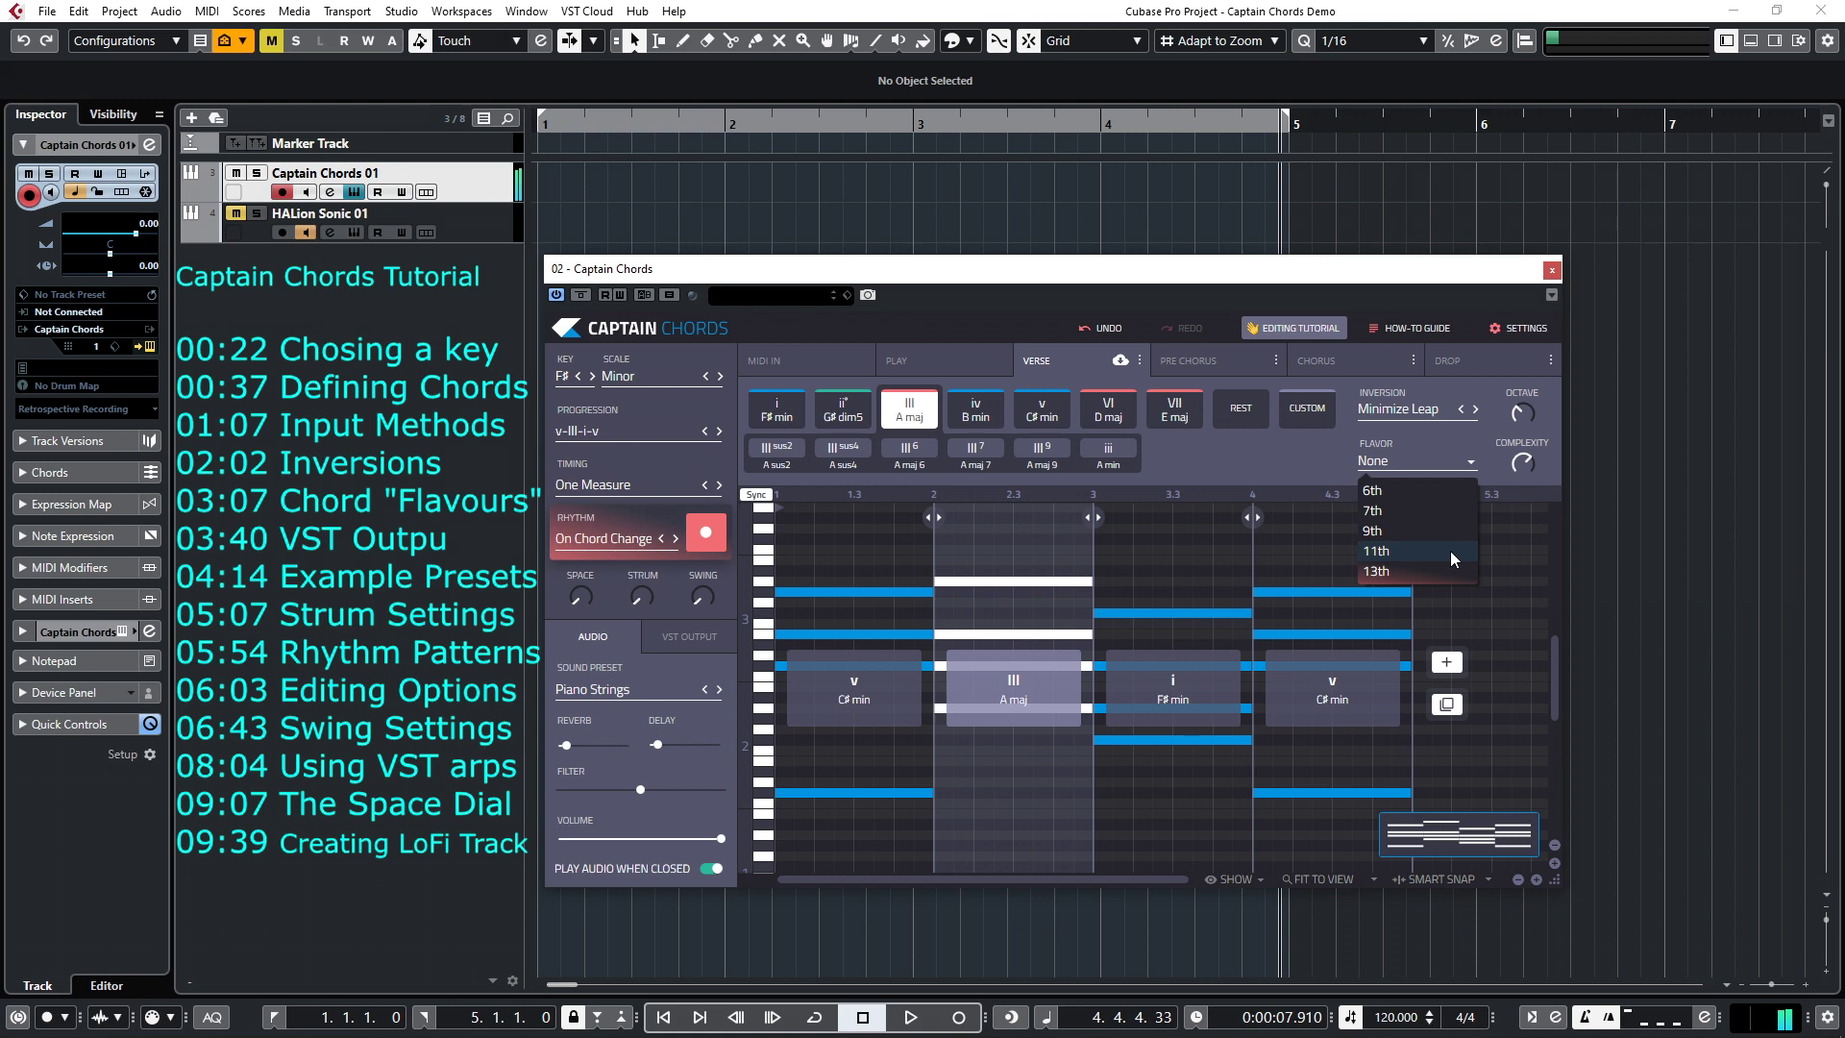
pyautogui.click(1265, 446)
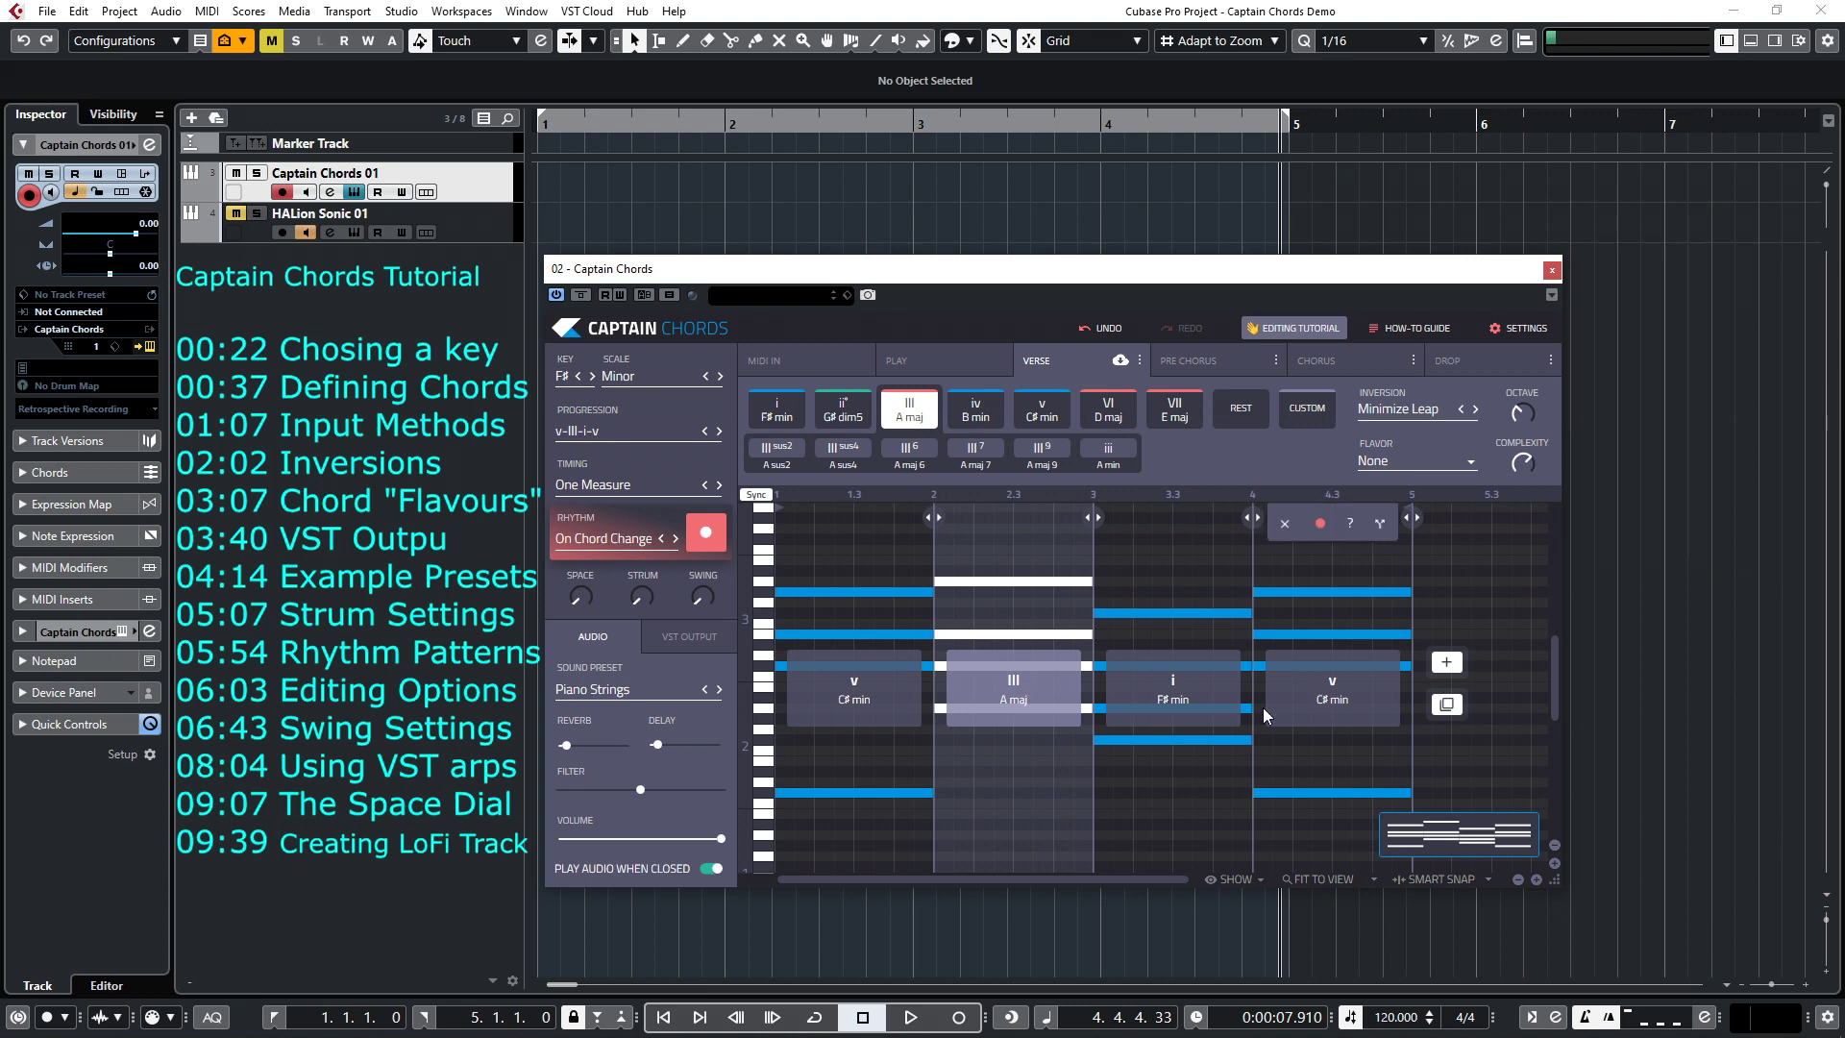
# Step: Audition the progression through the unmuted HALion Sonic 01 track using VST Output, and restore the track's mute and the Audio output
pyautogui.click(707, 644)
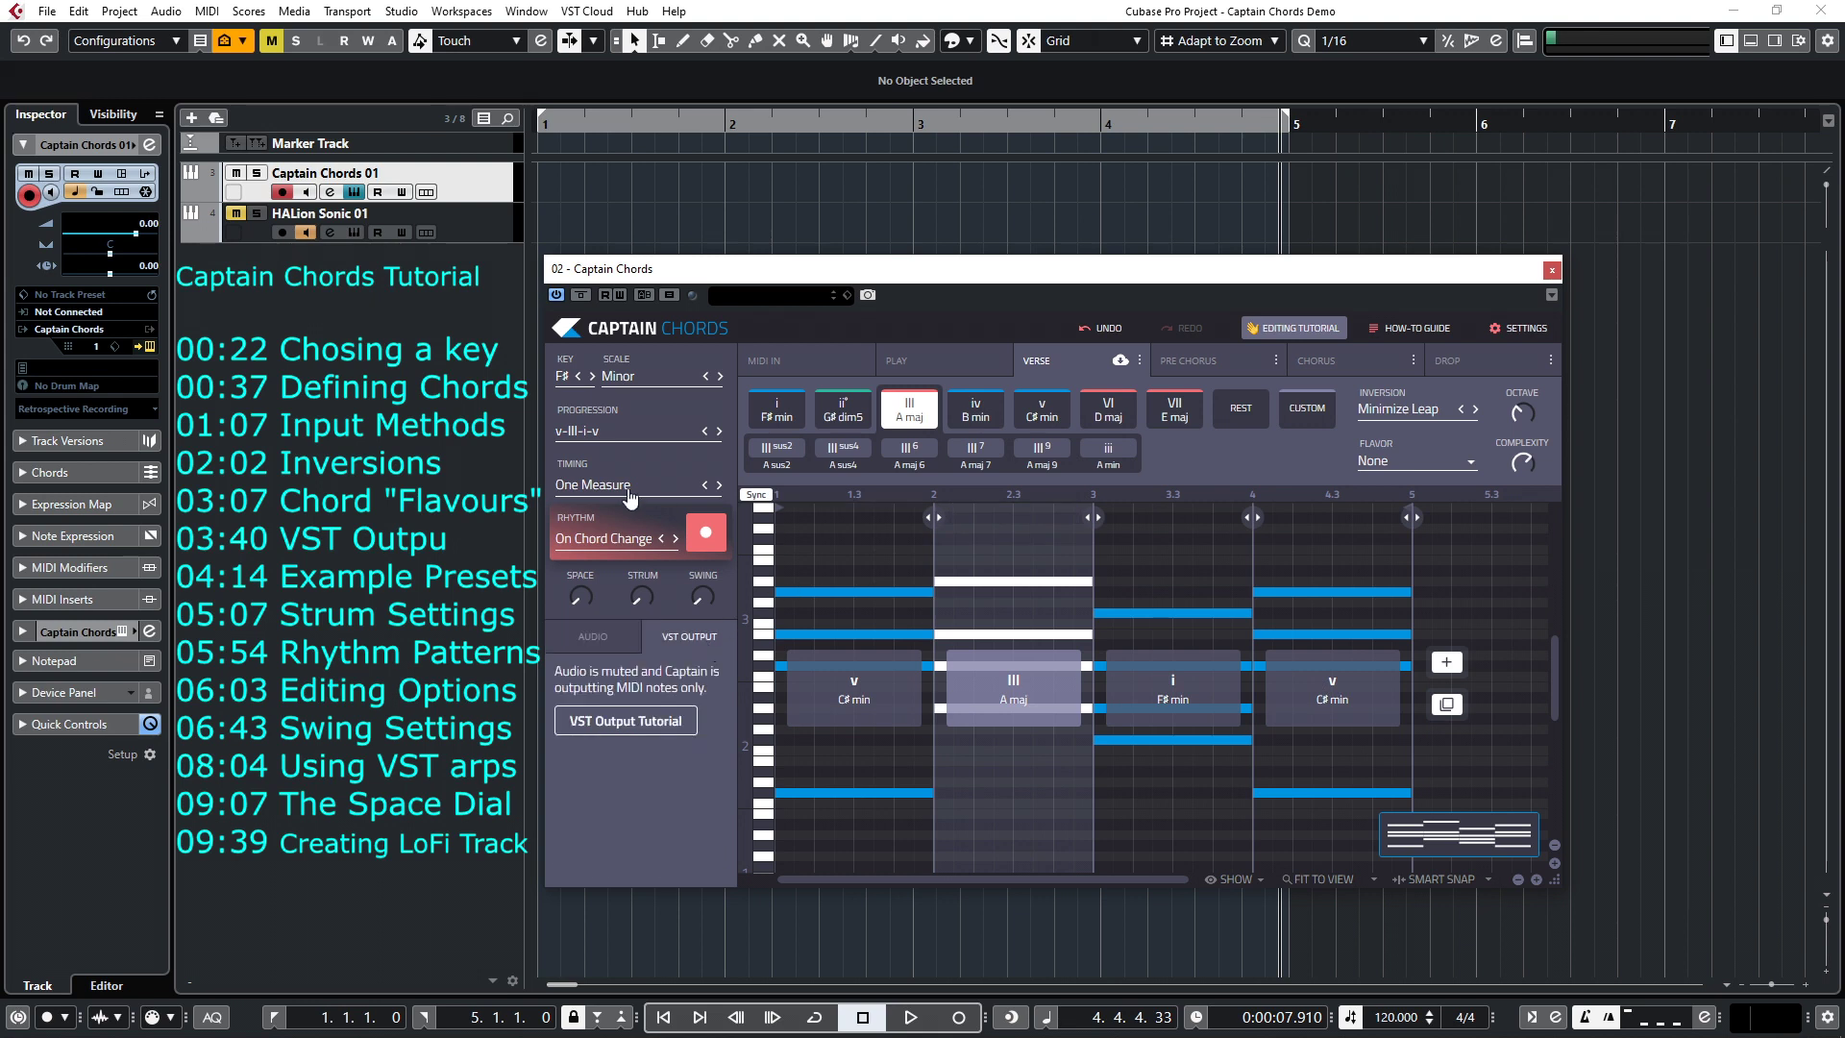
pyautogui.click(235, 217)
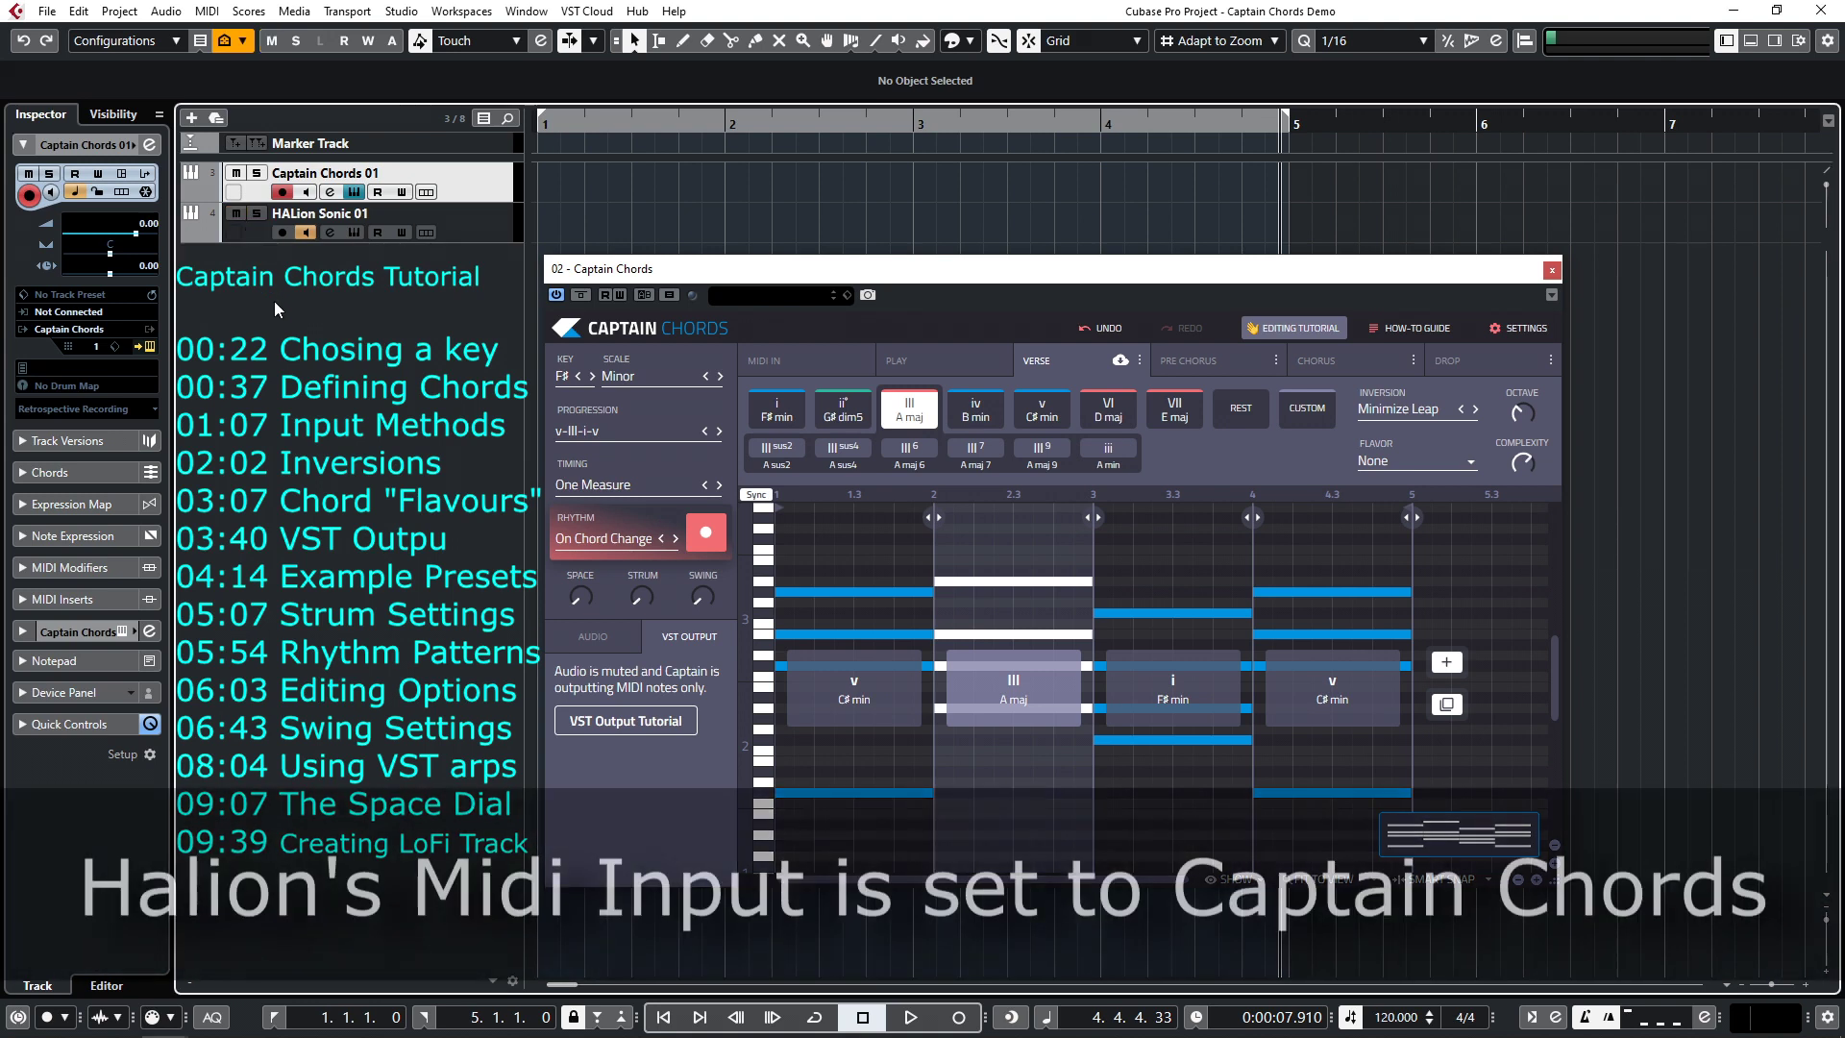
pyautogui.press('space')
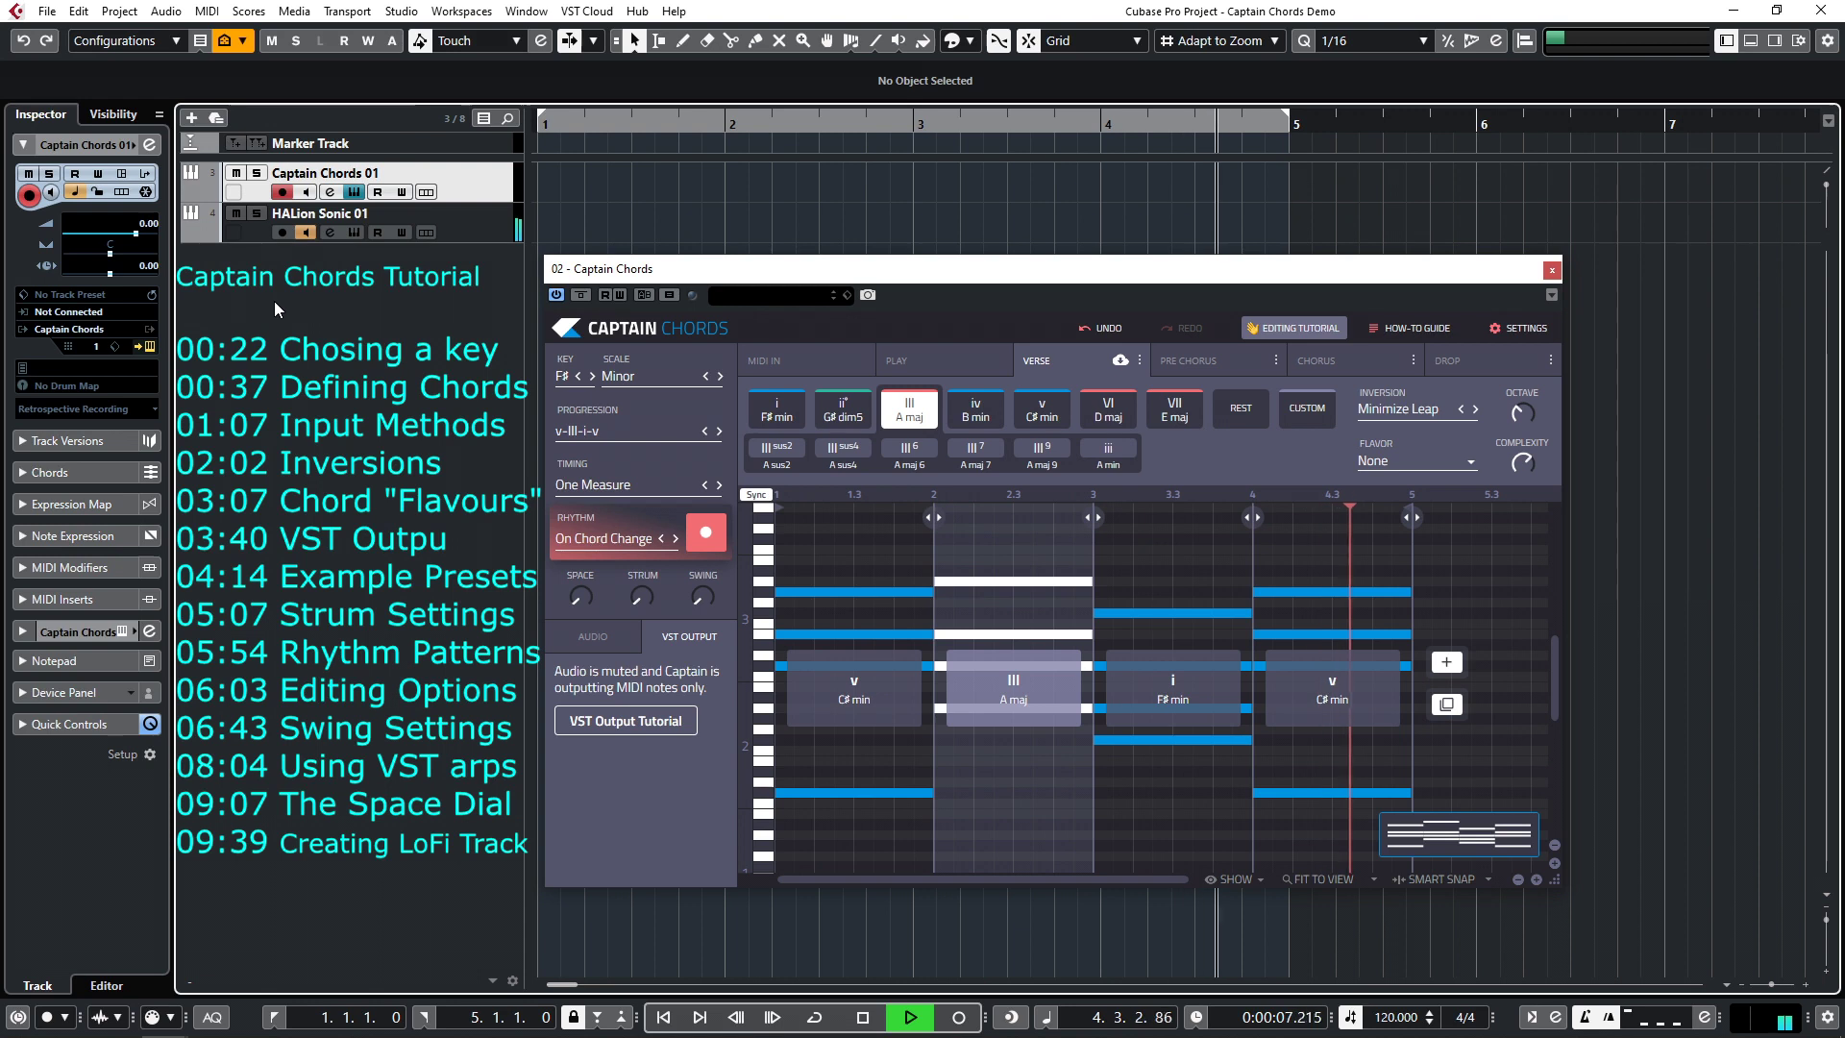
pyautogui.press('space')
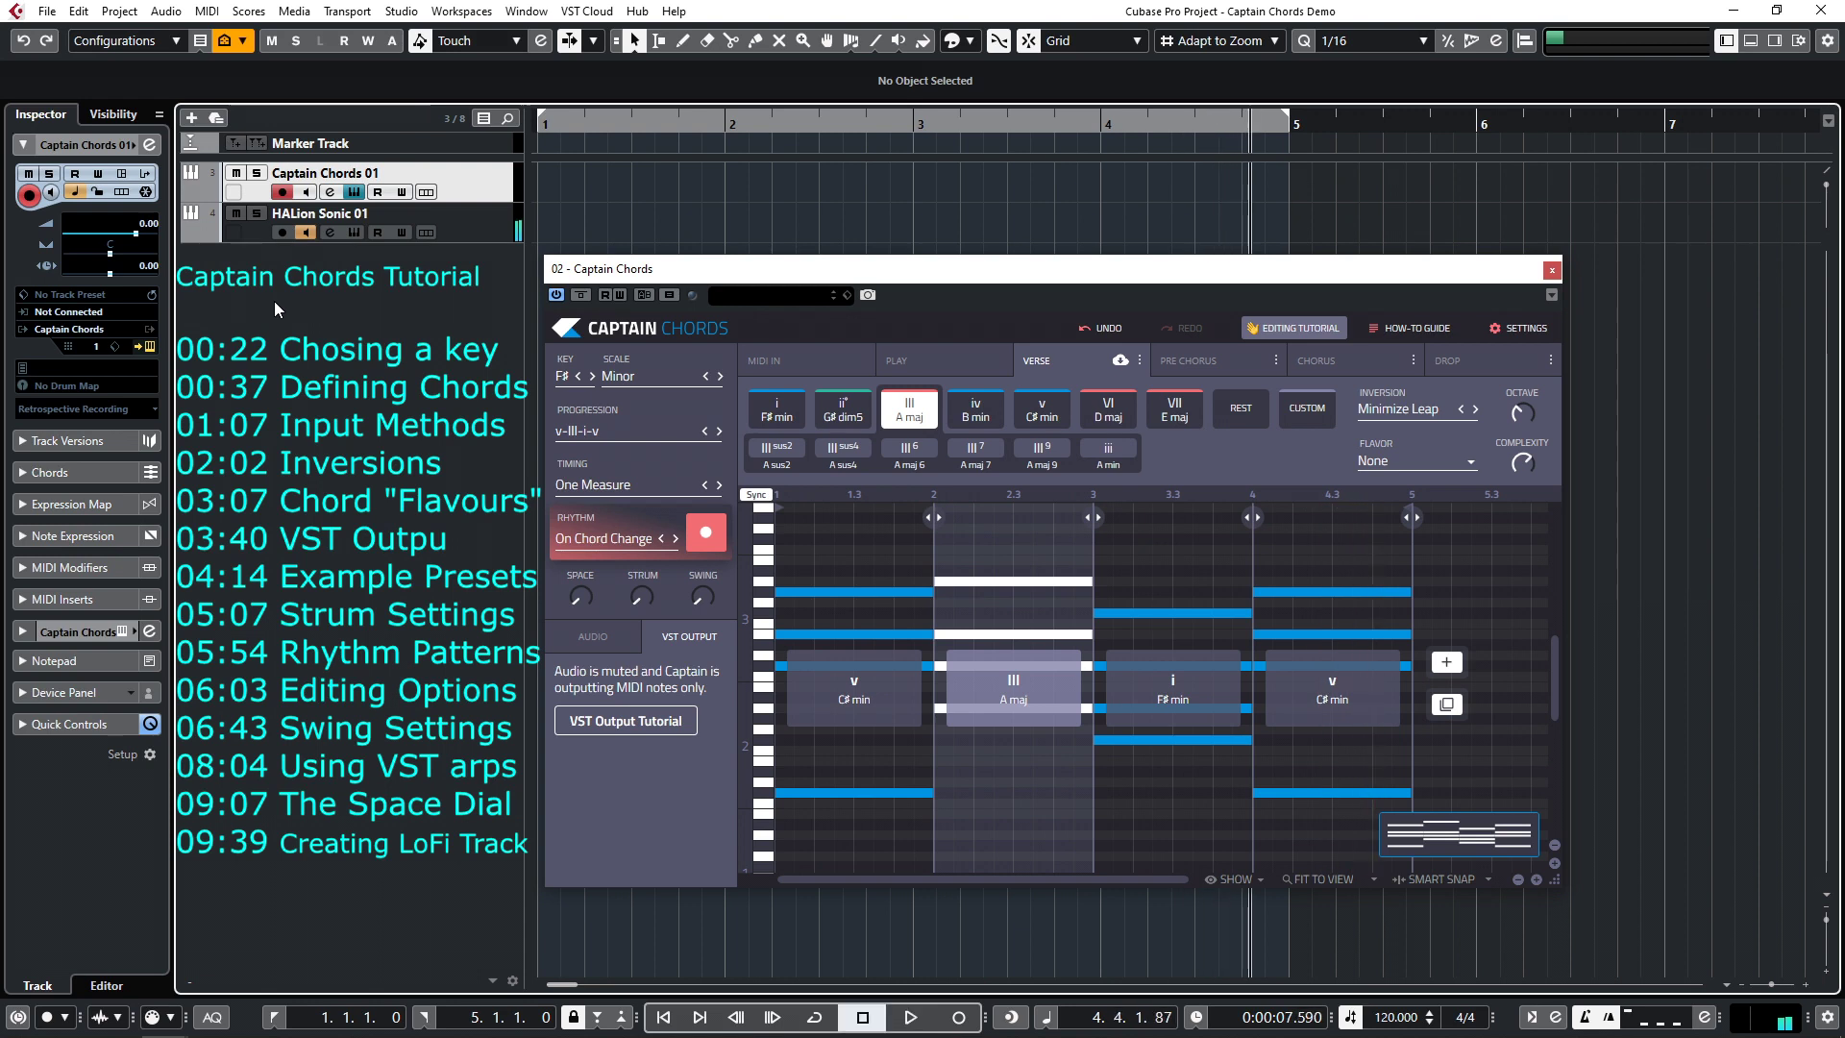
pyautogui.click(236, 213)
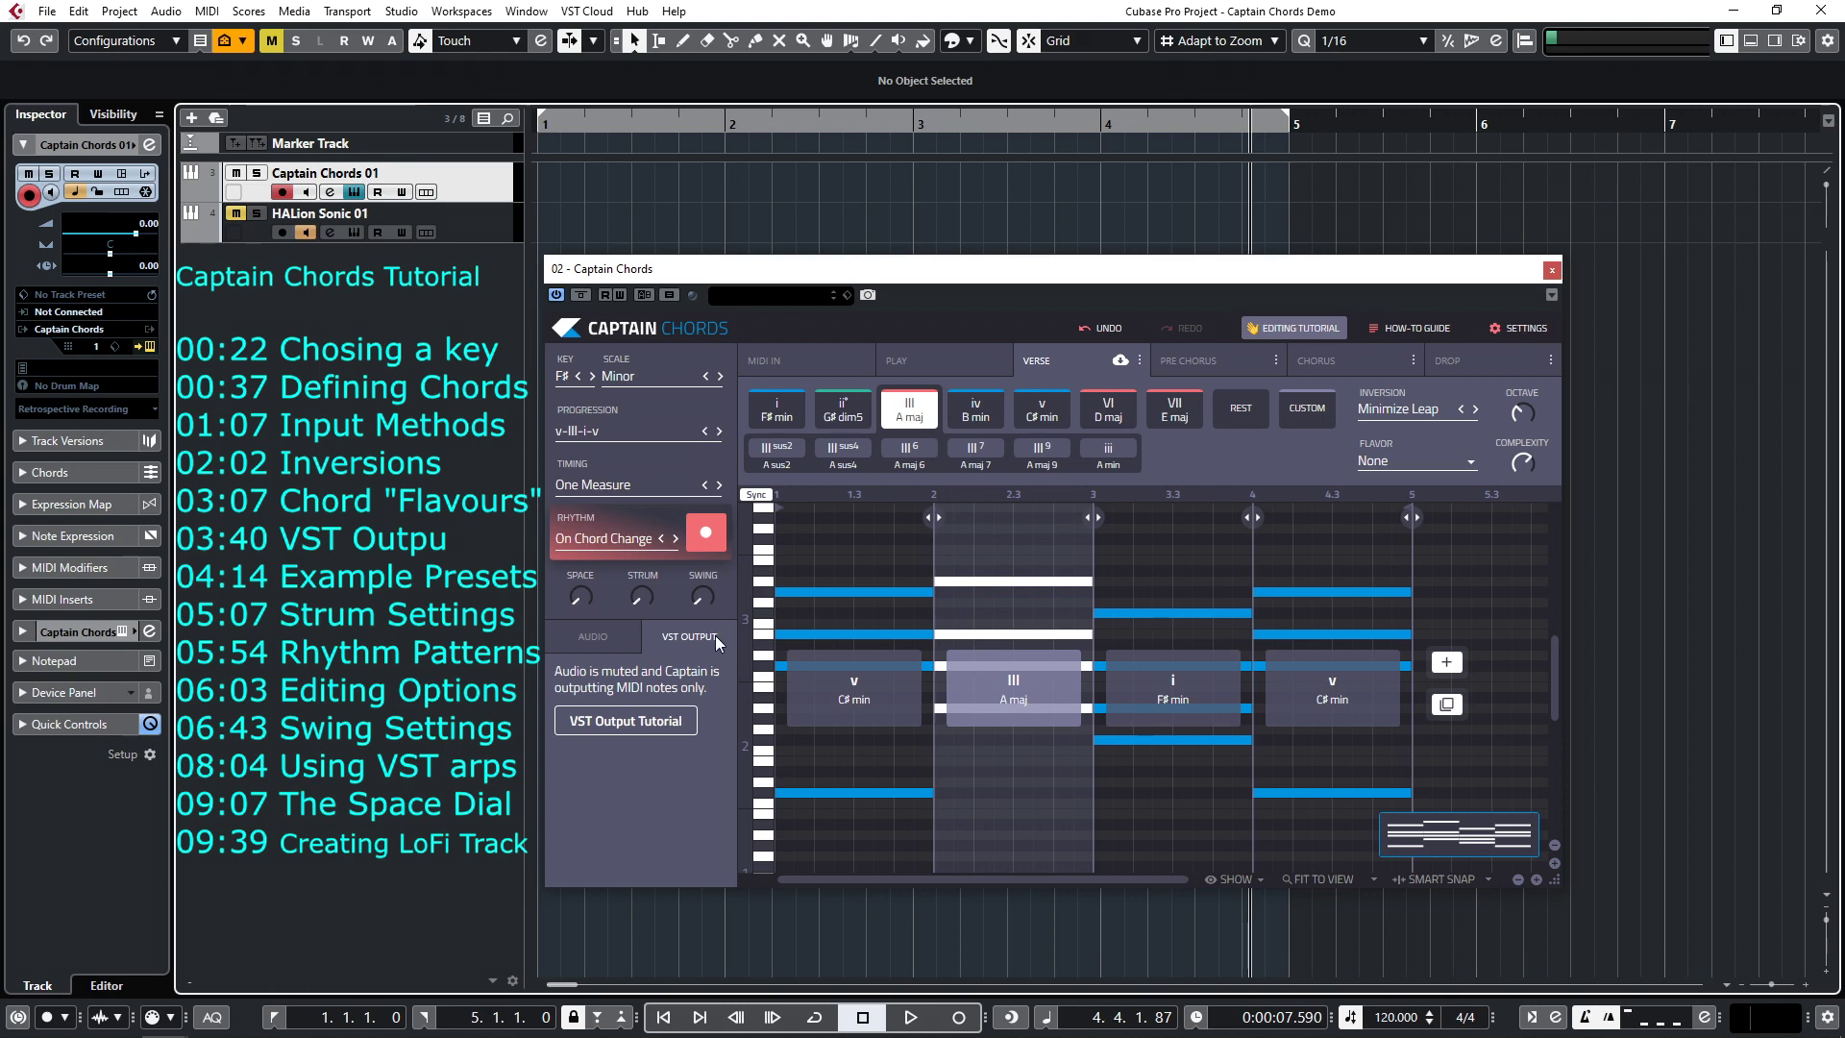
pyautogui.click(613, 632)
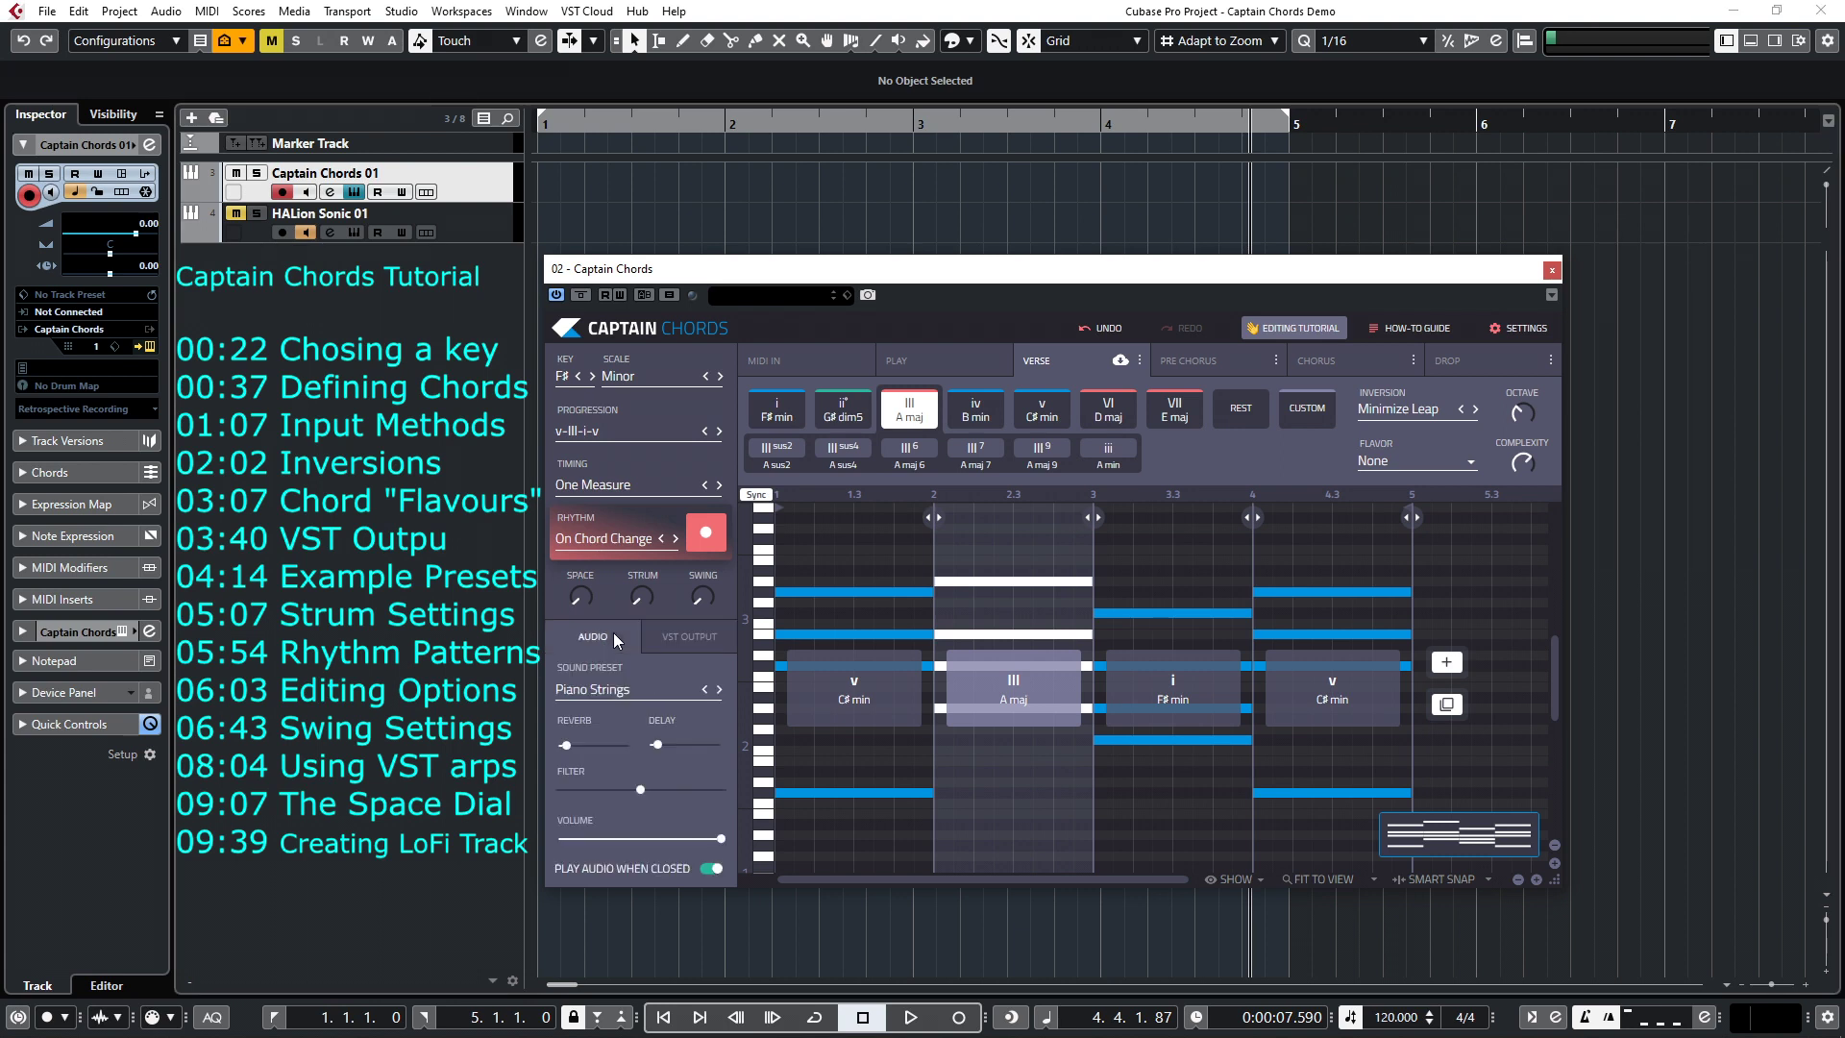
# Step: Audition the Keys presets Large String Ensemble, Phaser Rhodes, Dub Rhodes and Electric Piano while the progression plays, and stop playback
pyautogui.click(608, 690)
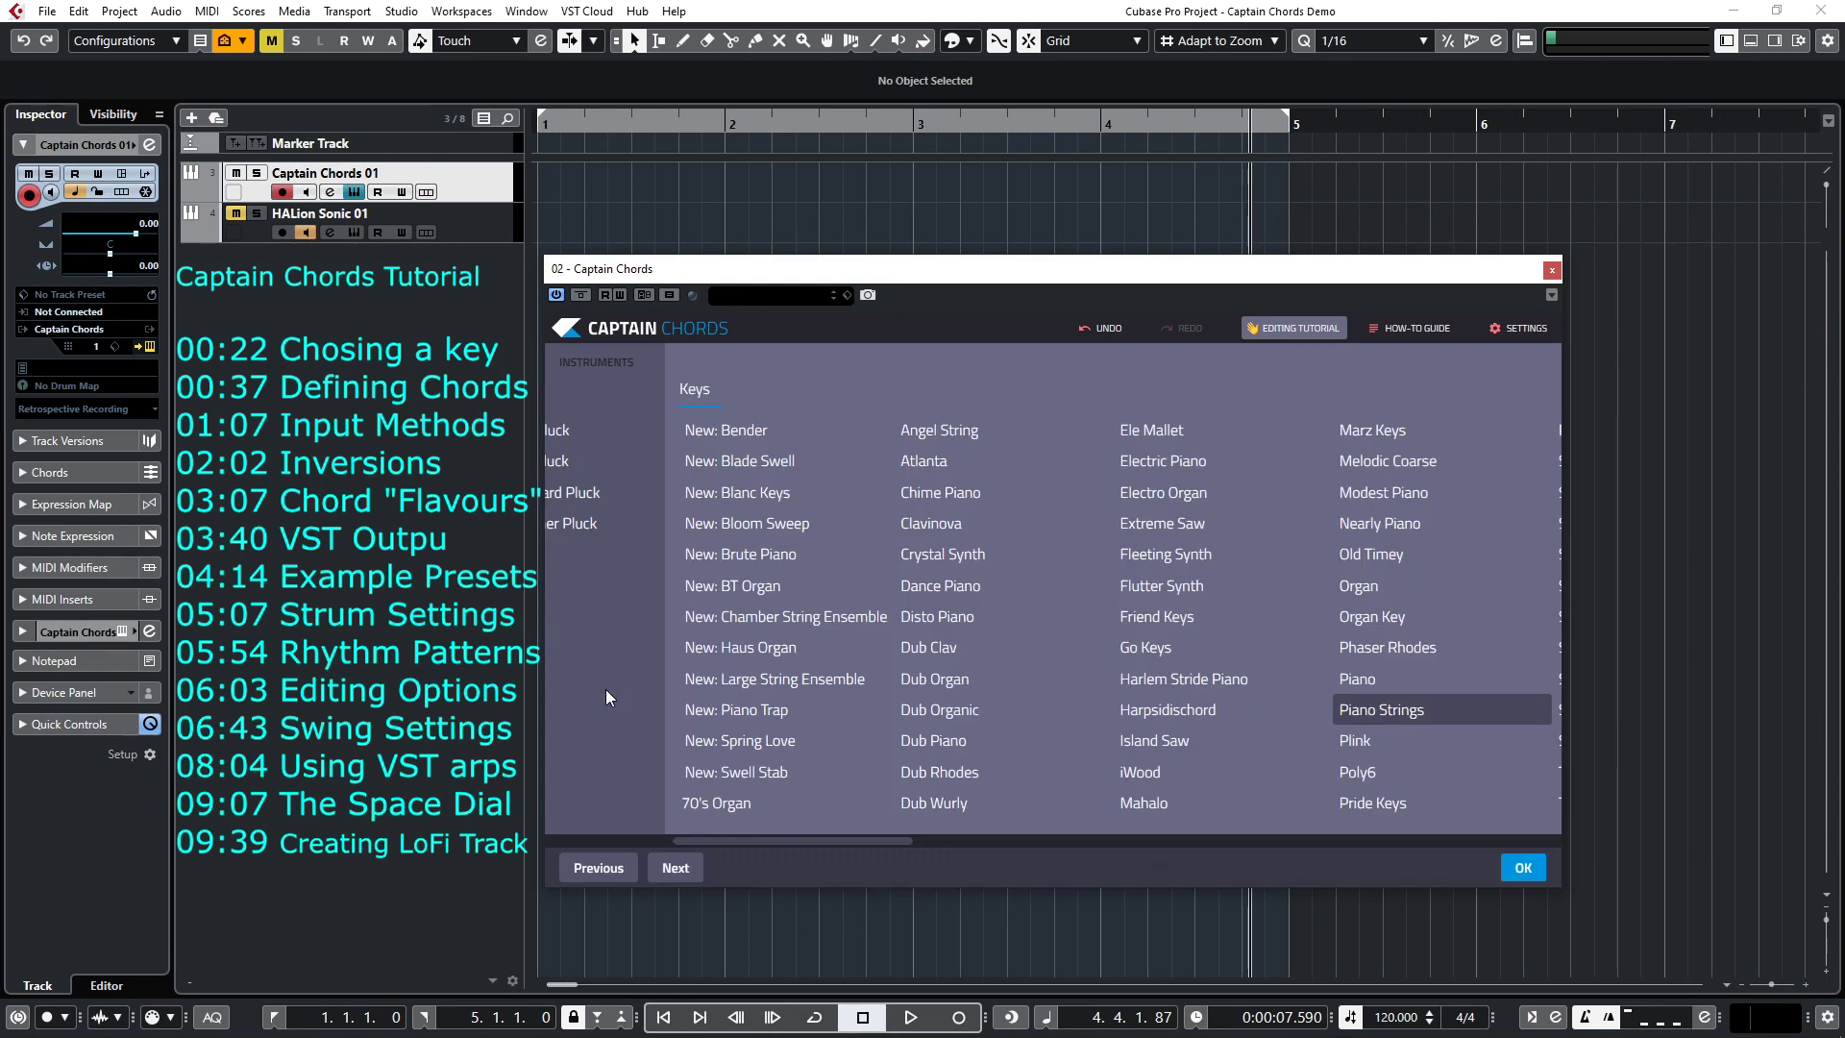
pyautogui.press('space')
pyautogui.click(749, 683)
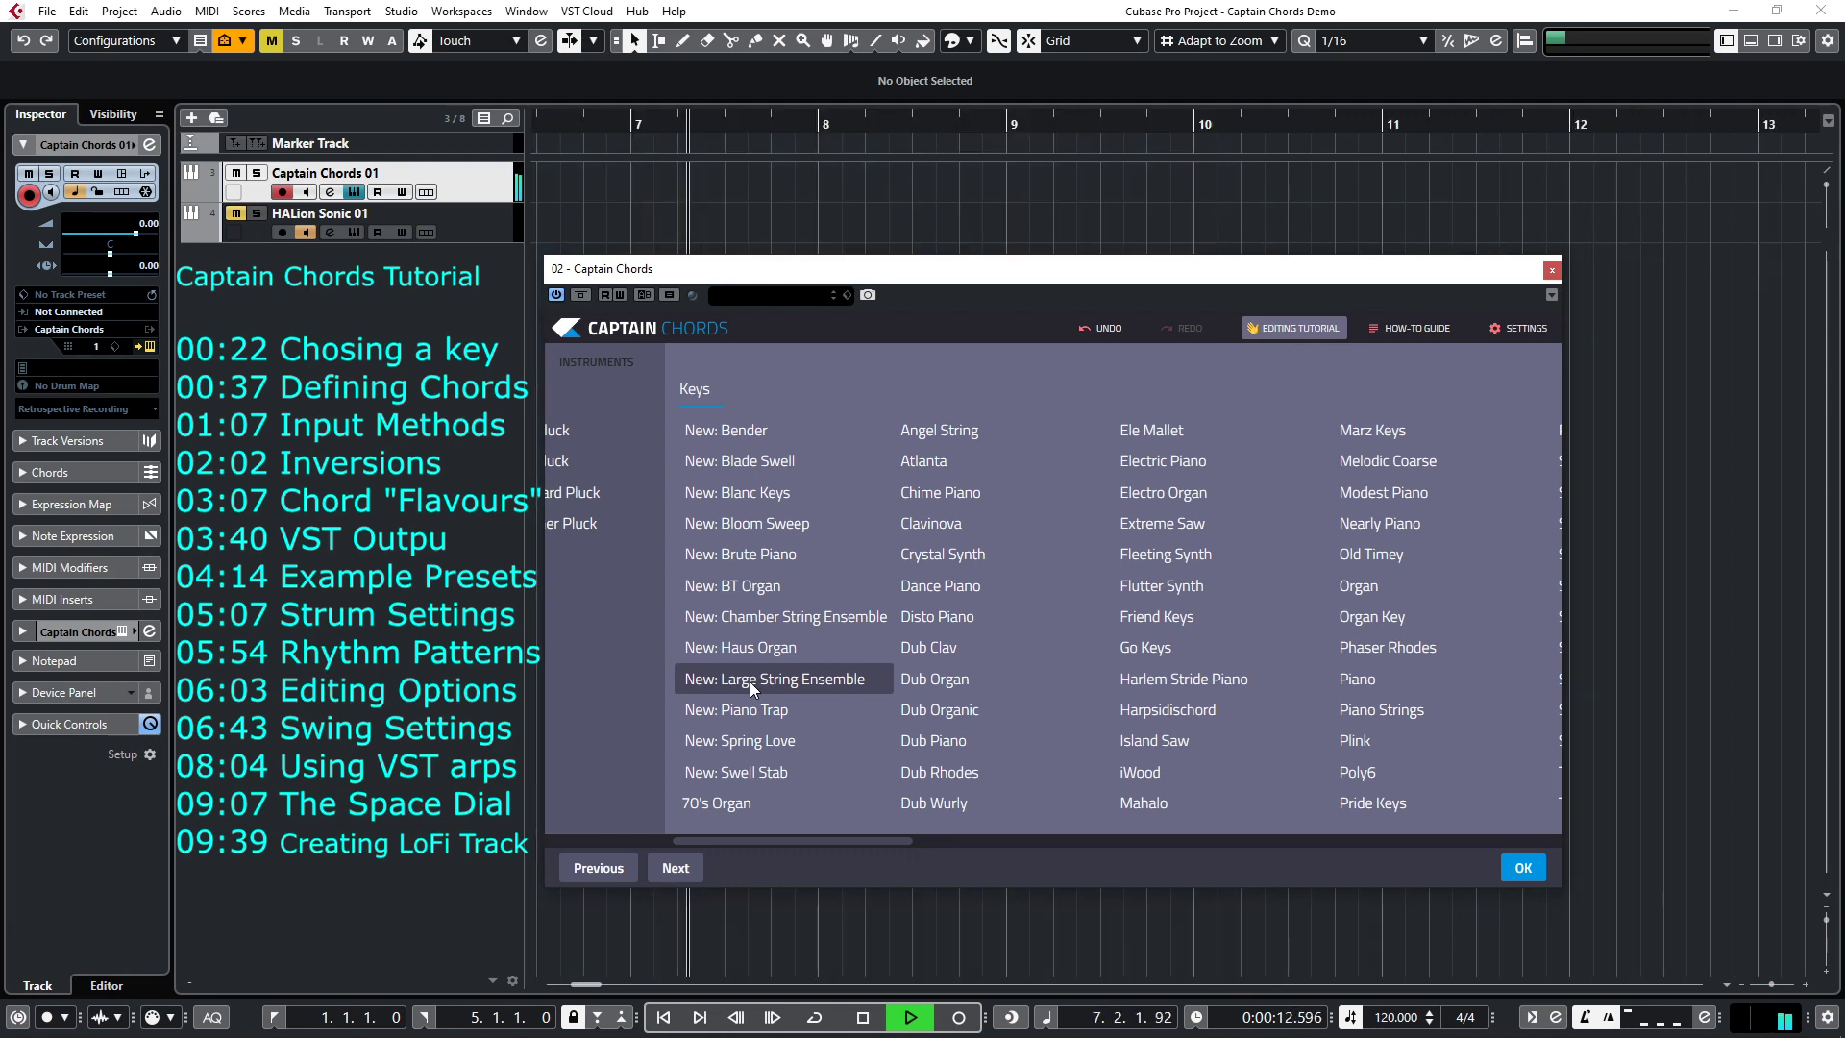
pyautogui.click(1376, 648)
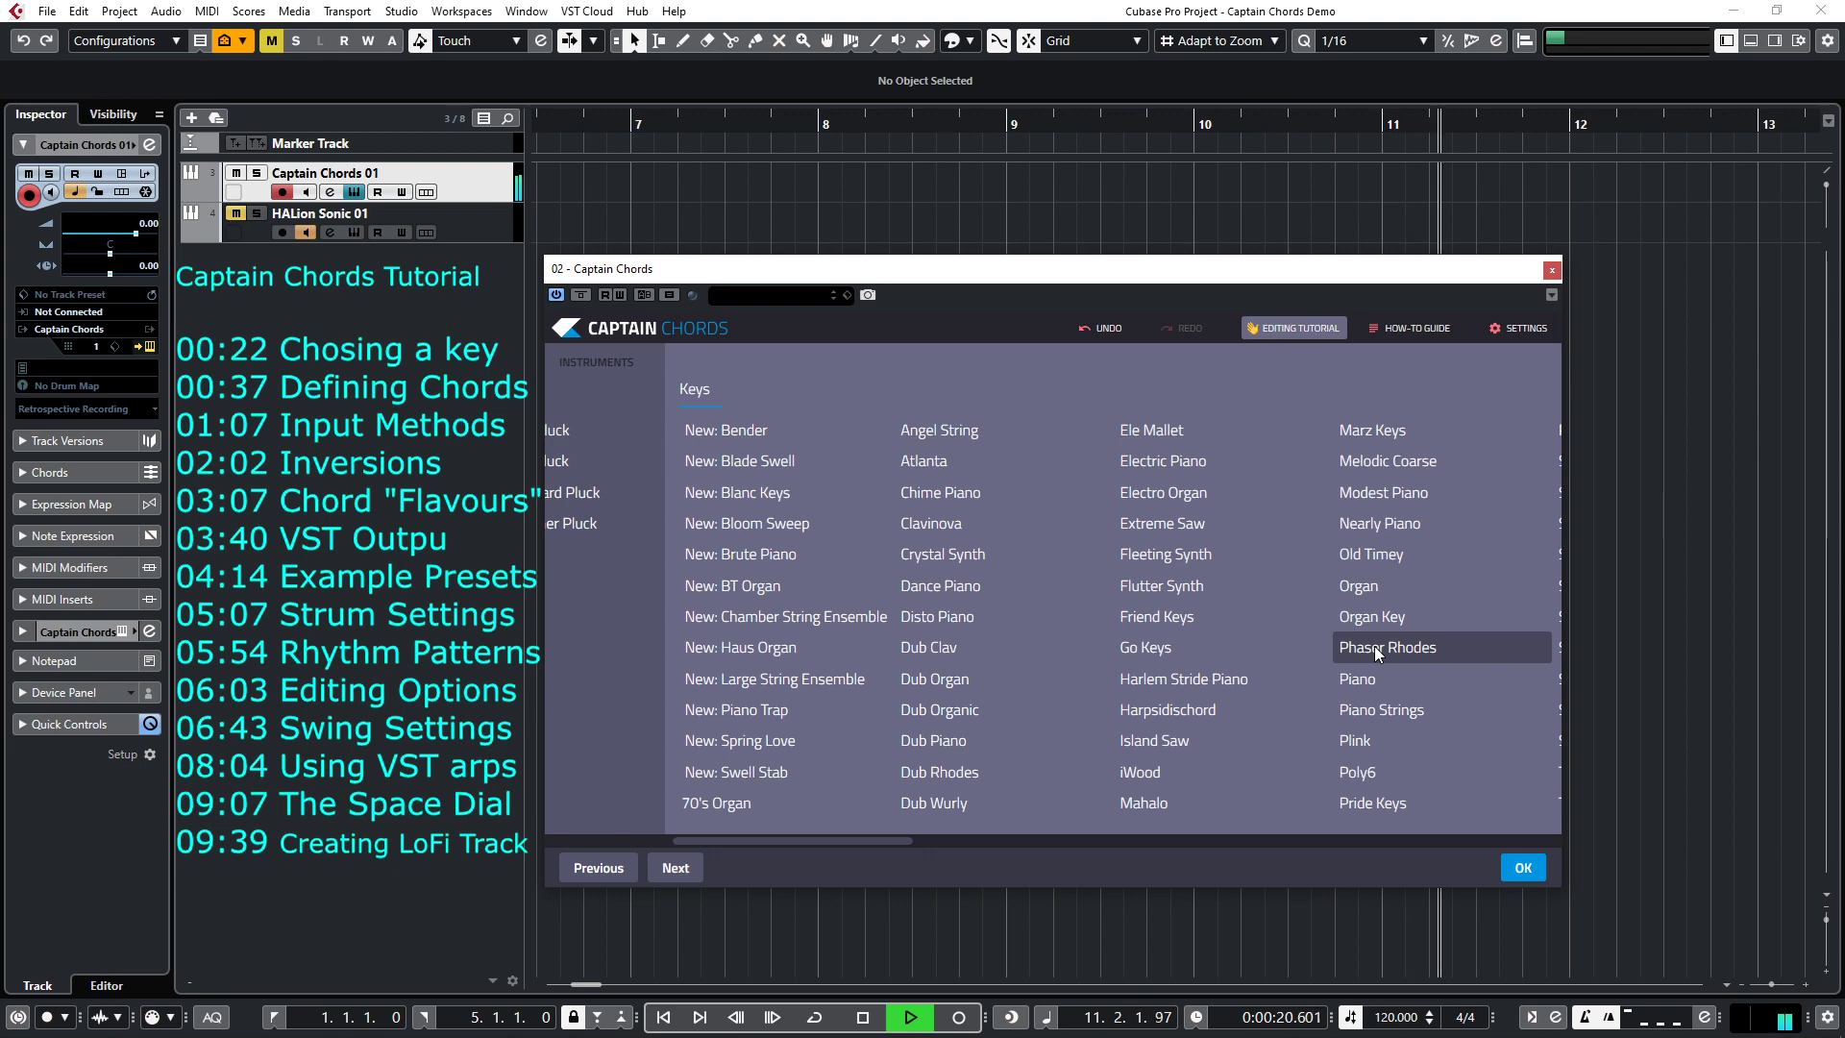
pyautogui.click(932, 774)
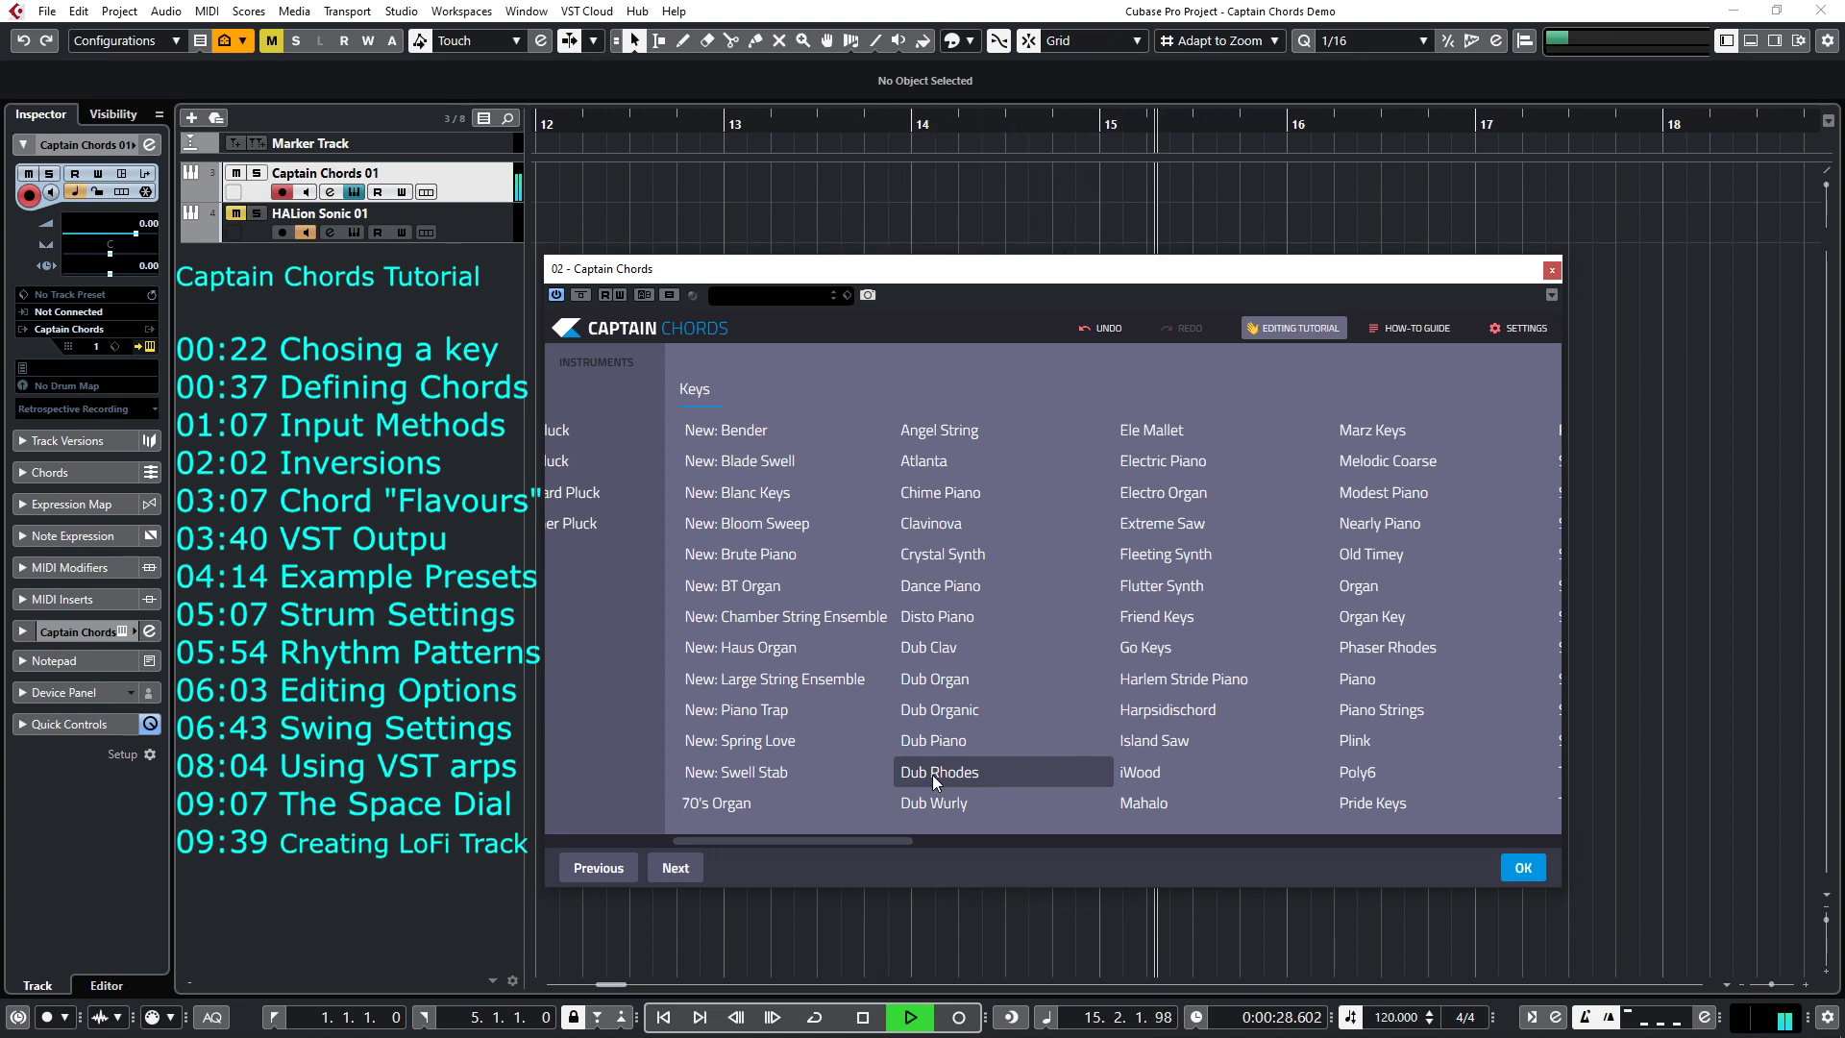
pyautogui.click(1158, 465)
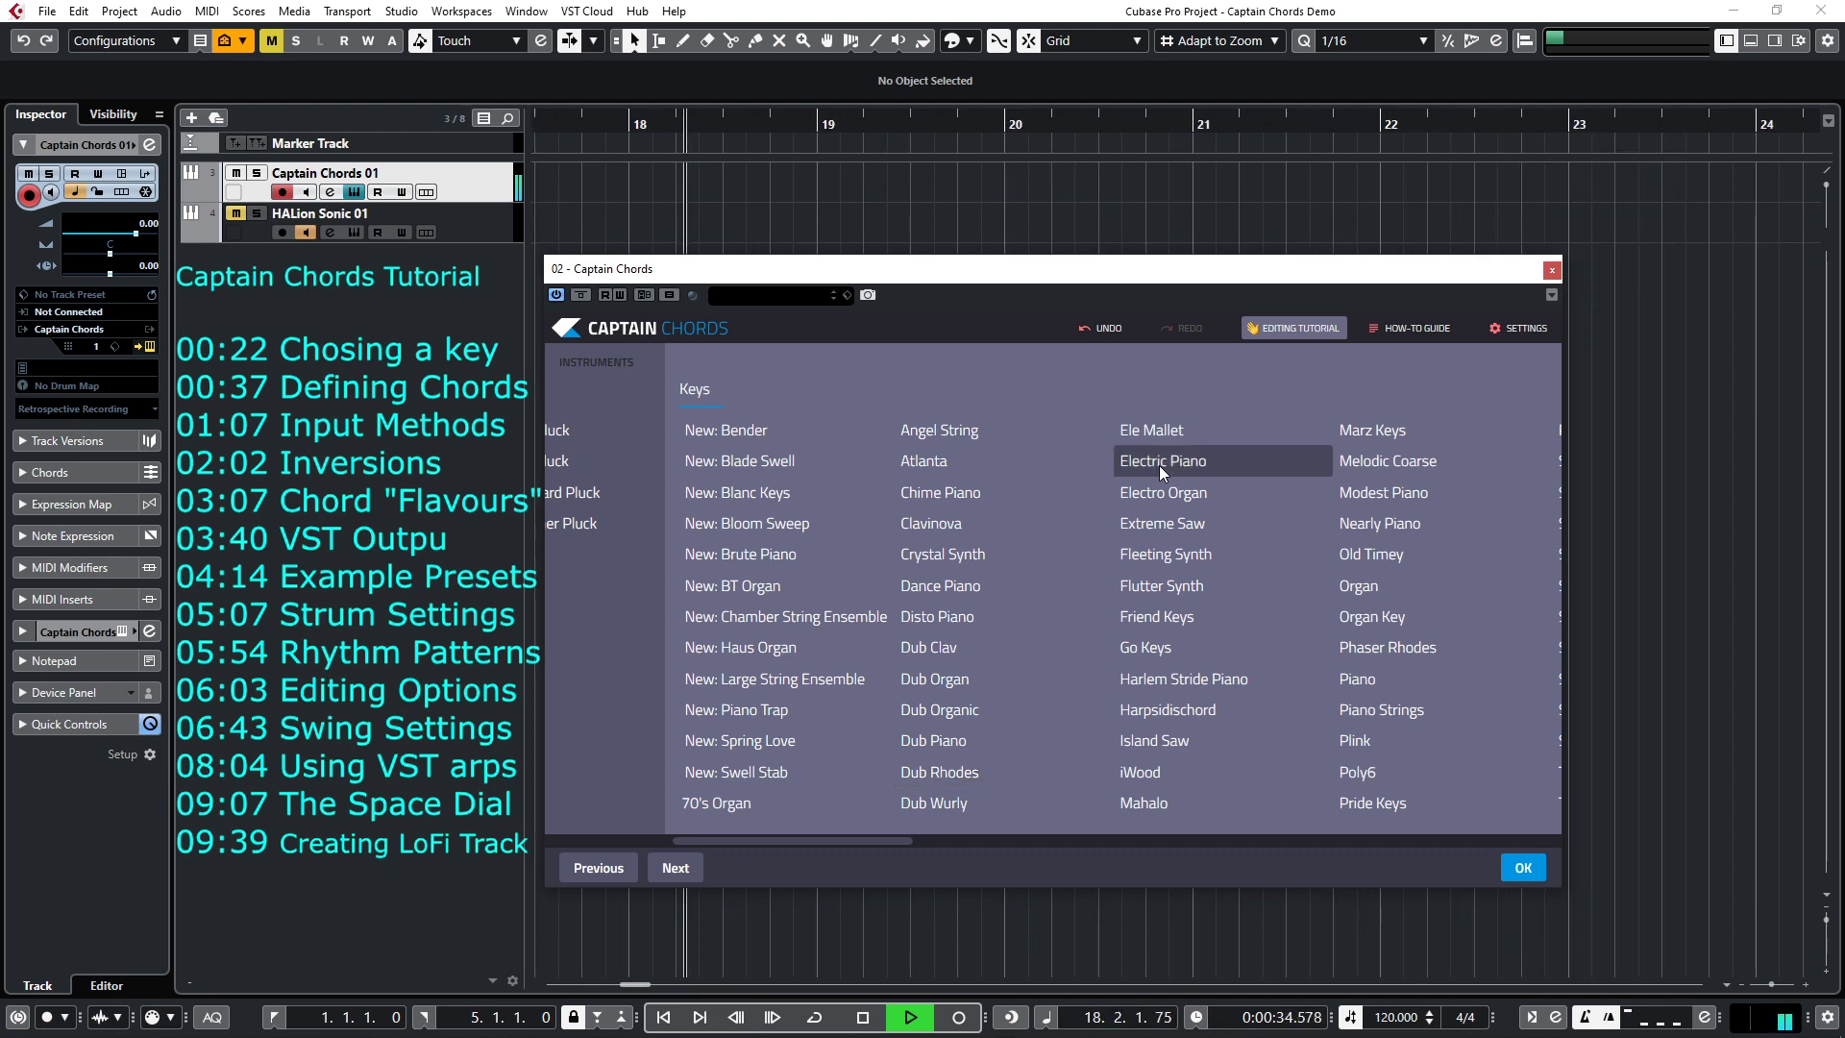
pyautogui.press('space')
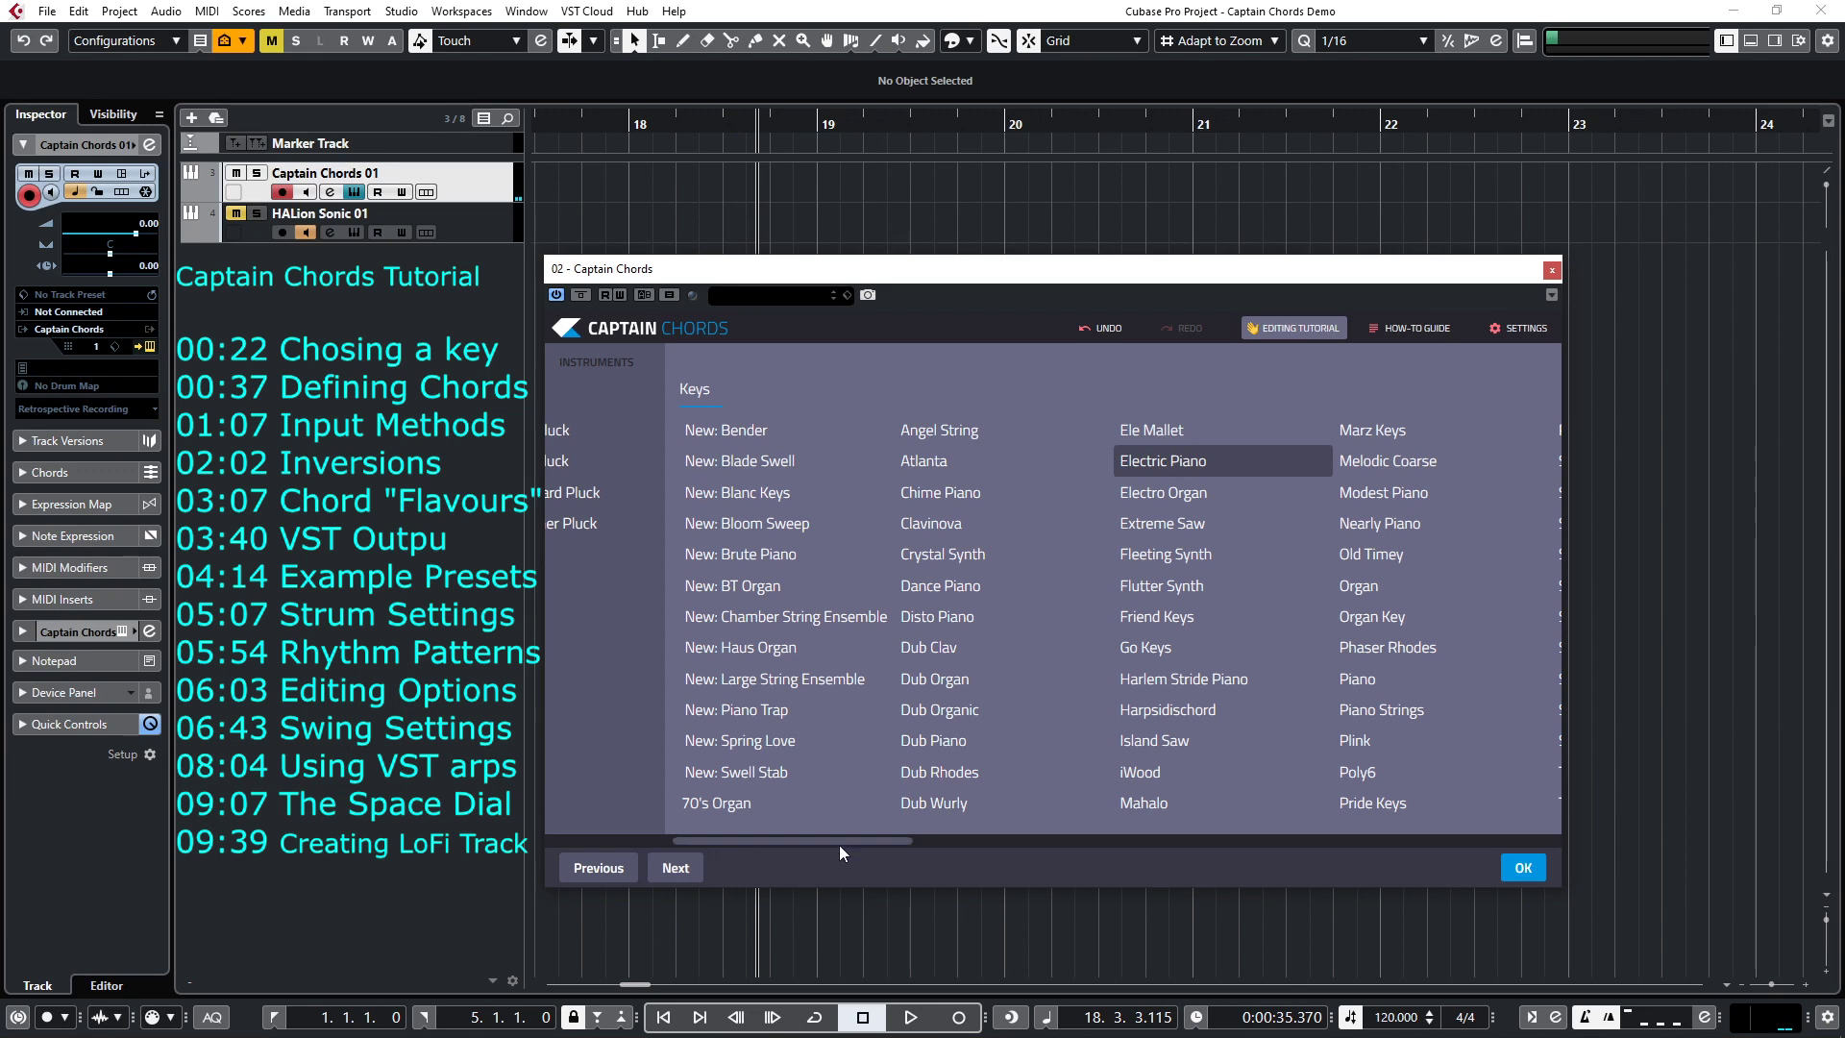
# Step: Set the sound preset to the guitar sound Pauly and play the progression briefly from the start of the project
pyautogui.moveTo(838, 845); pyautogui.dragTo(1516, 822)
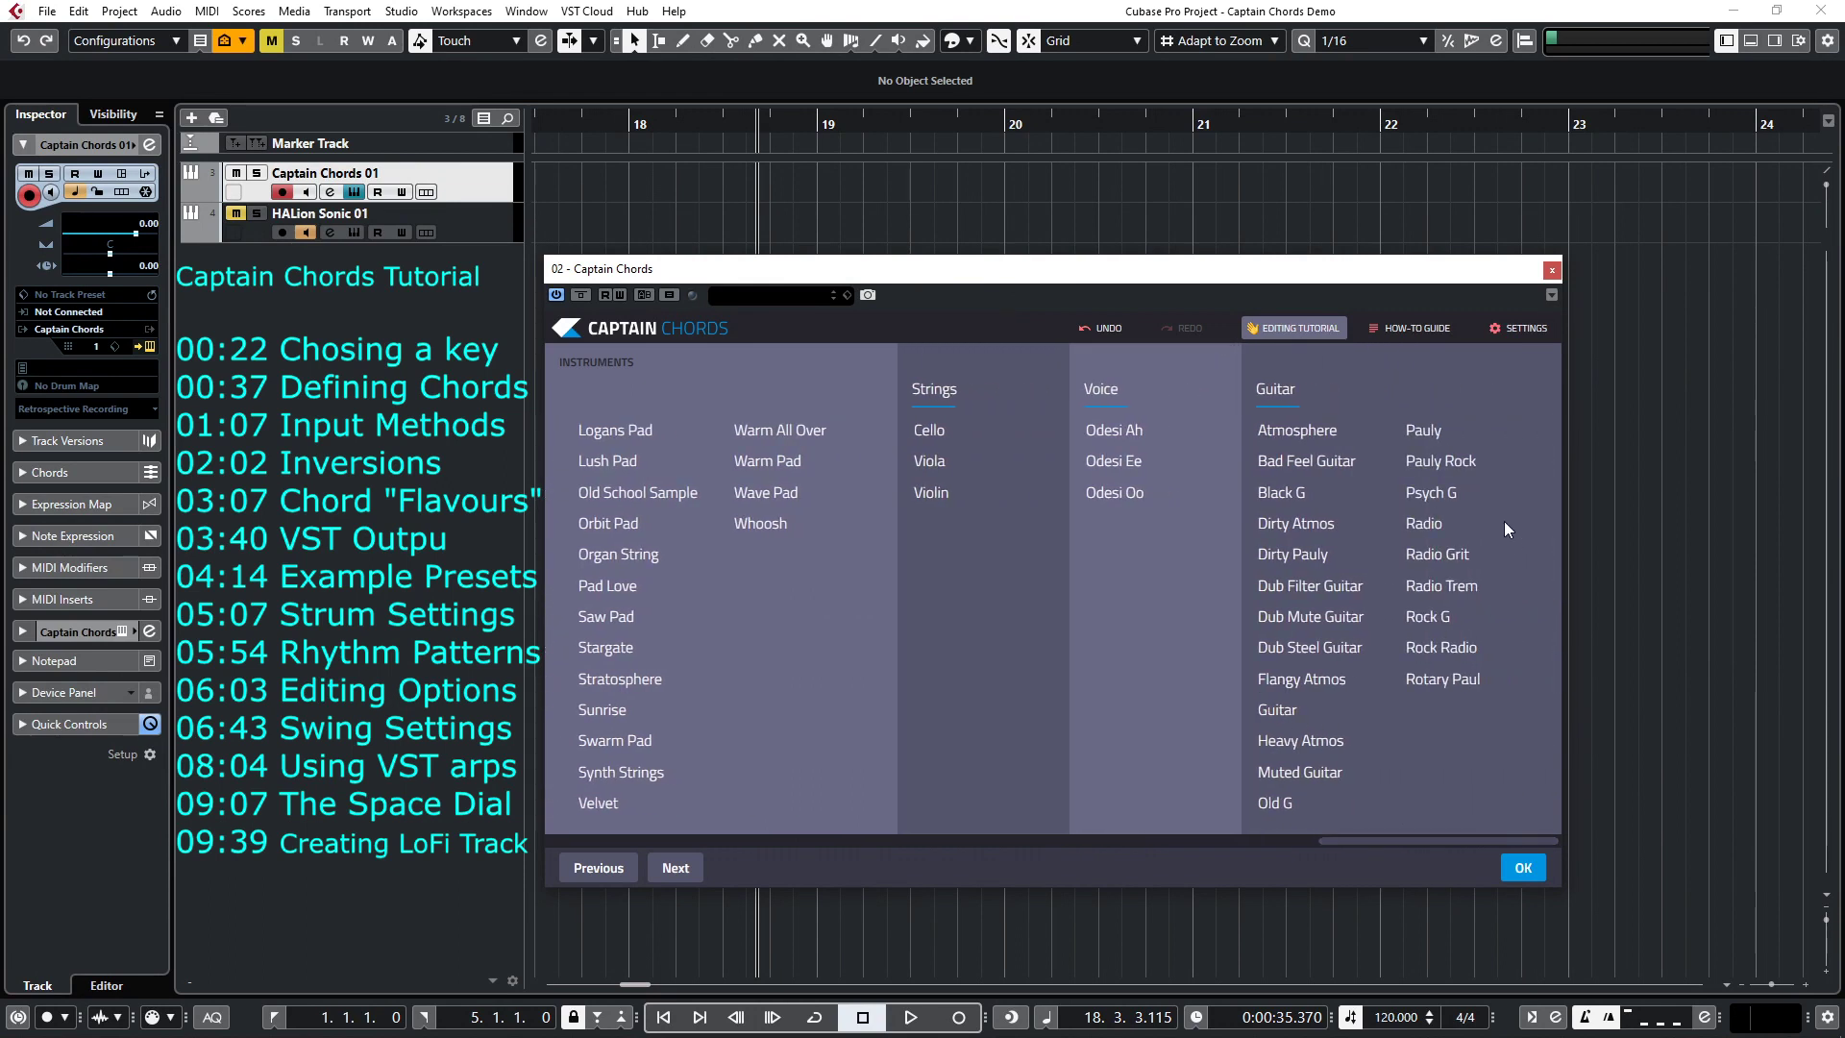
pyautogui.click(1416, 430)
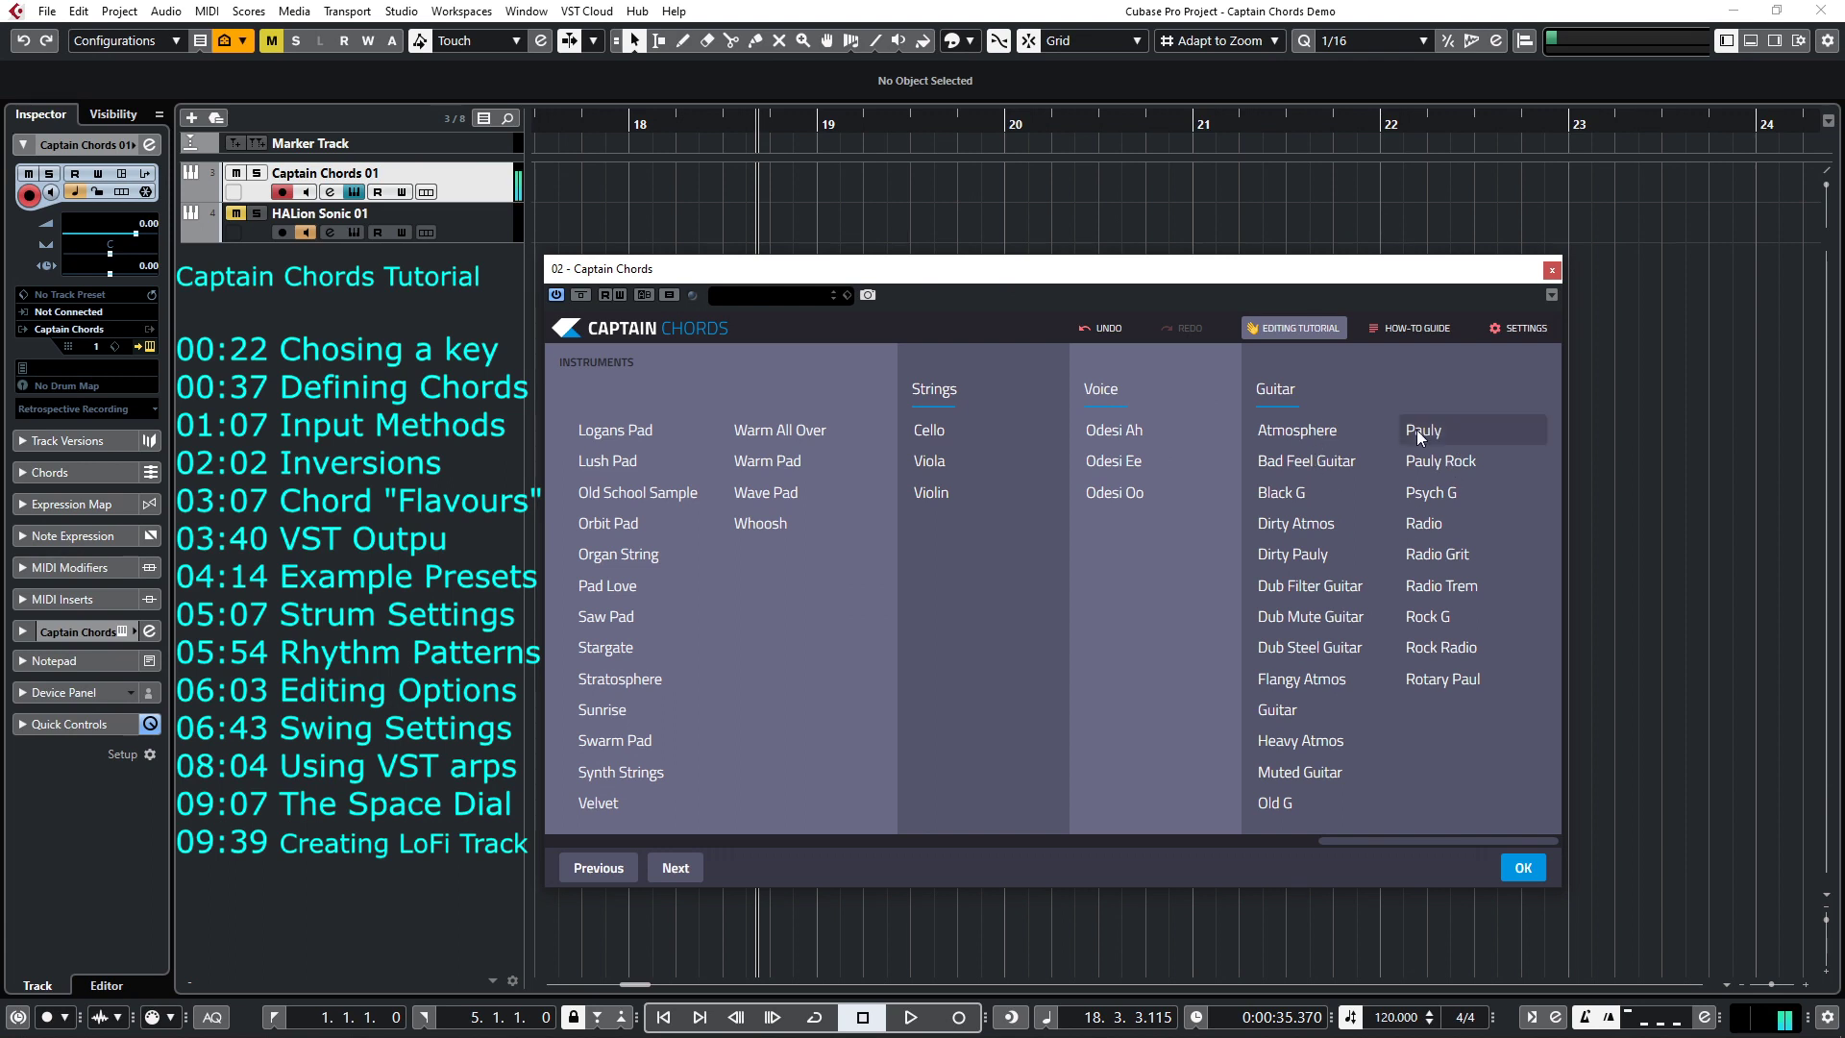
pyautogui.click(1523, 868)
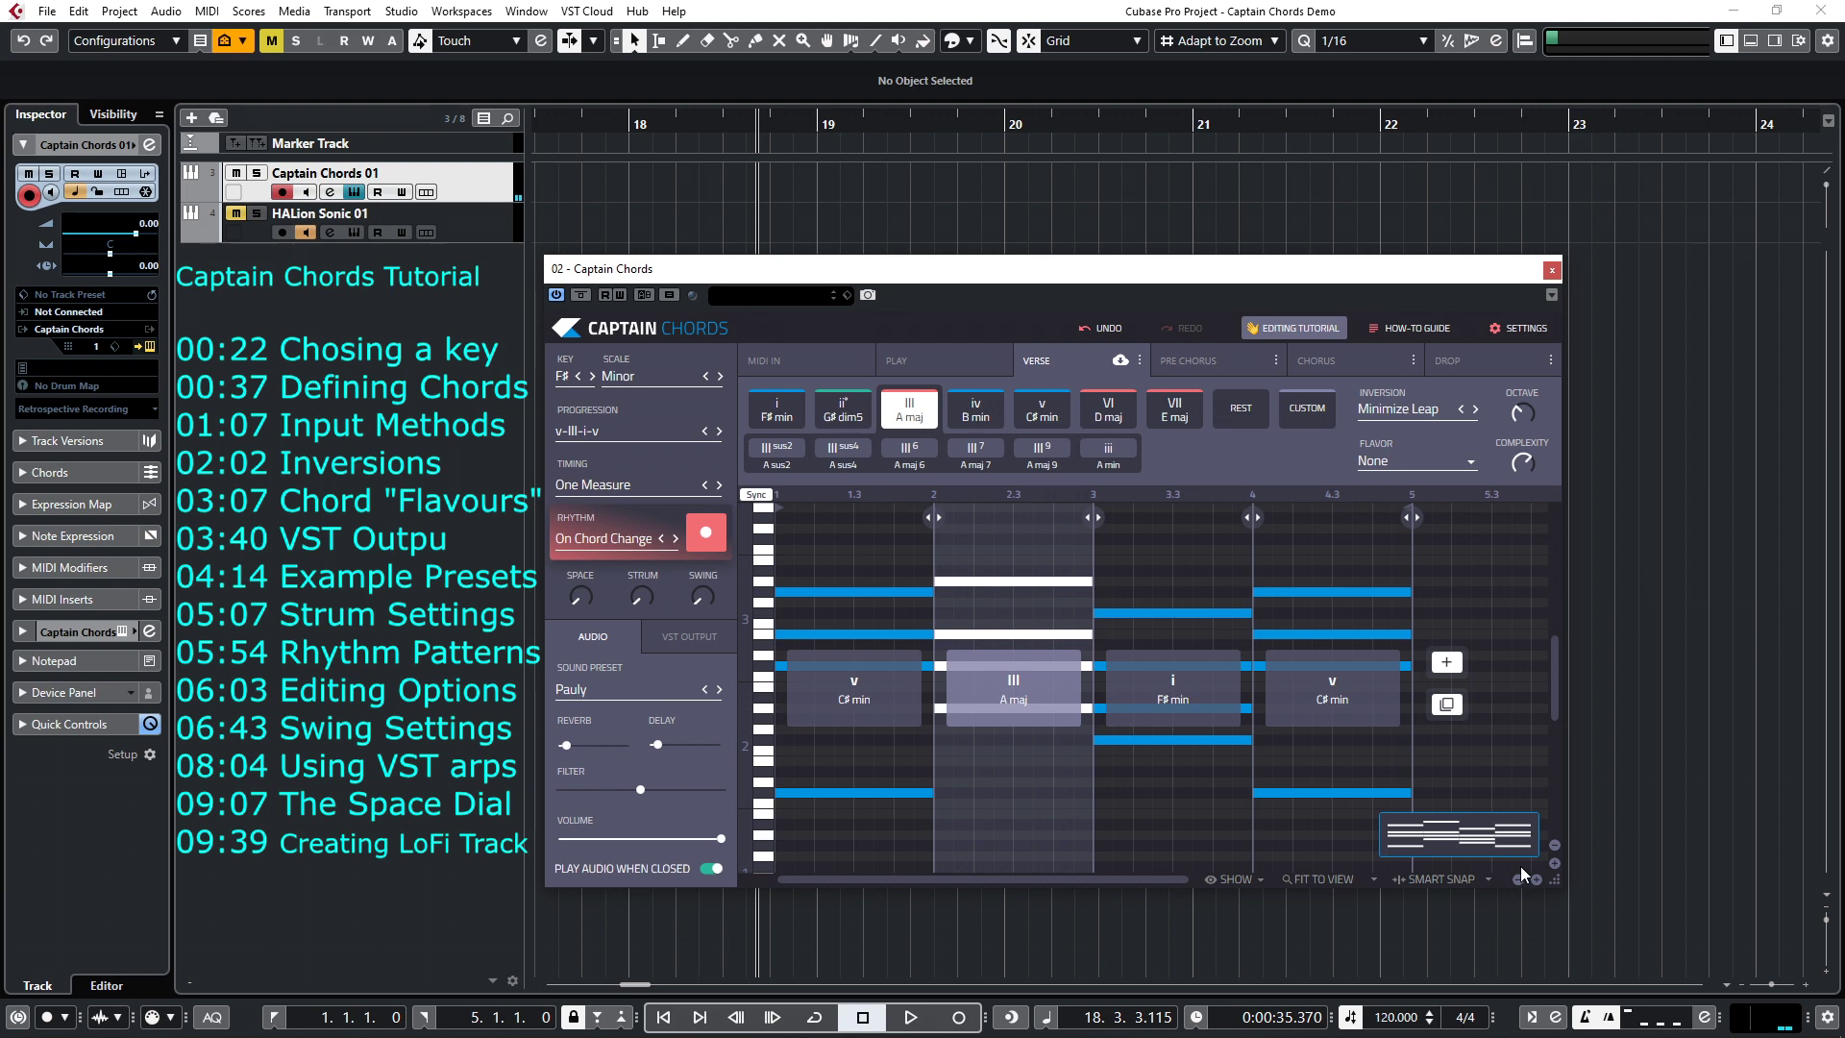
pyautogui.press('Home')
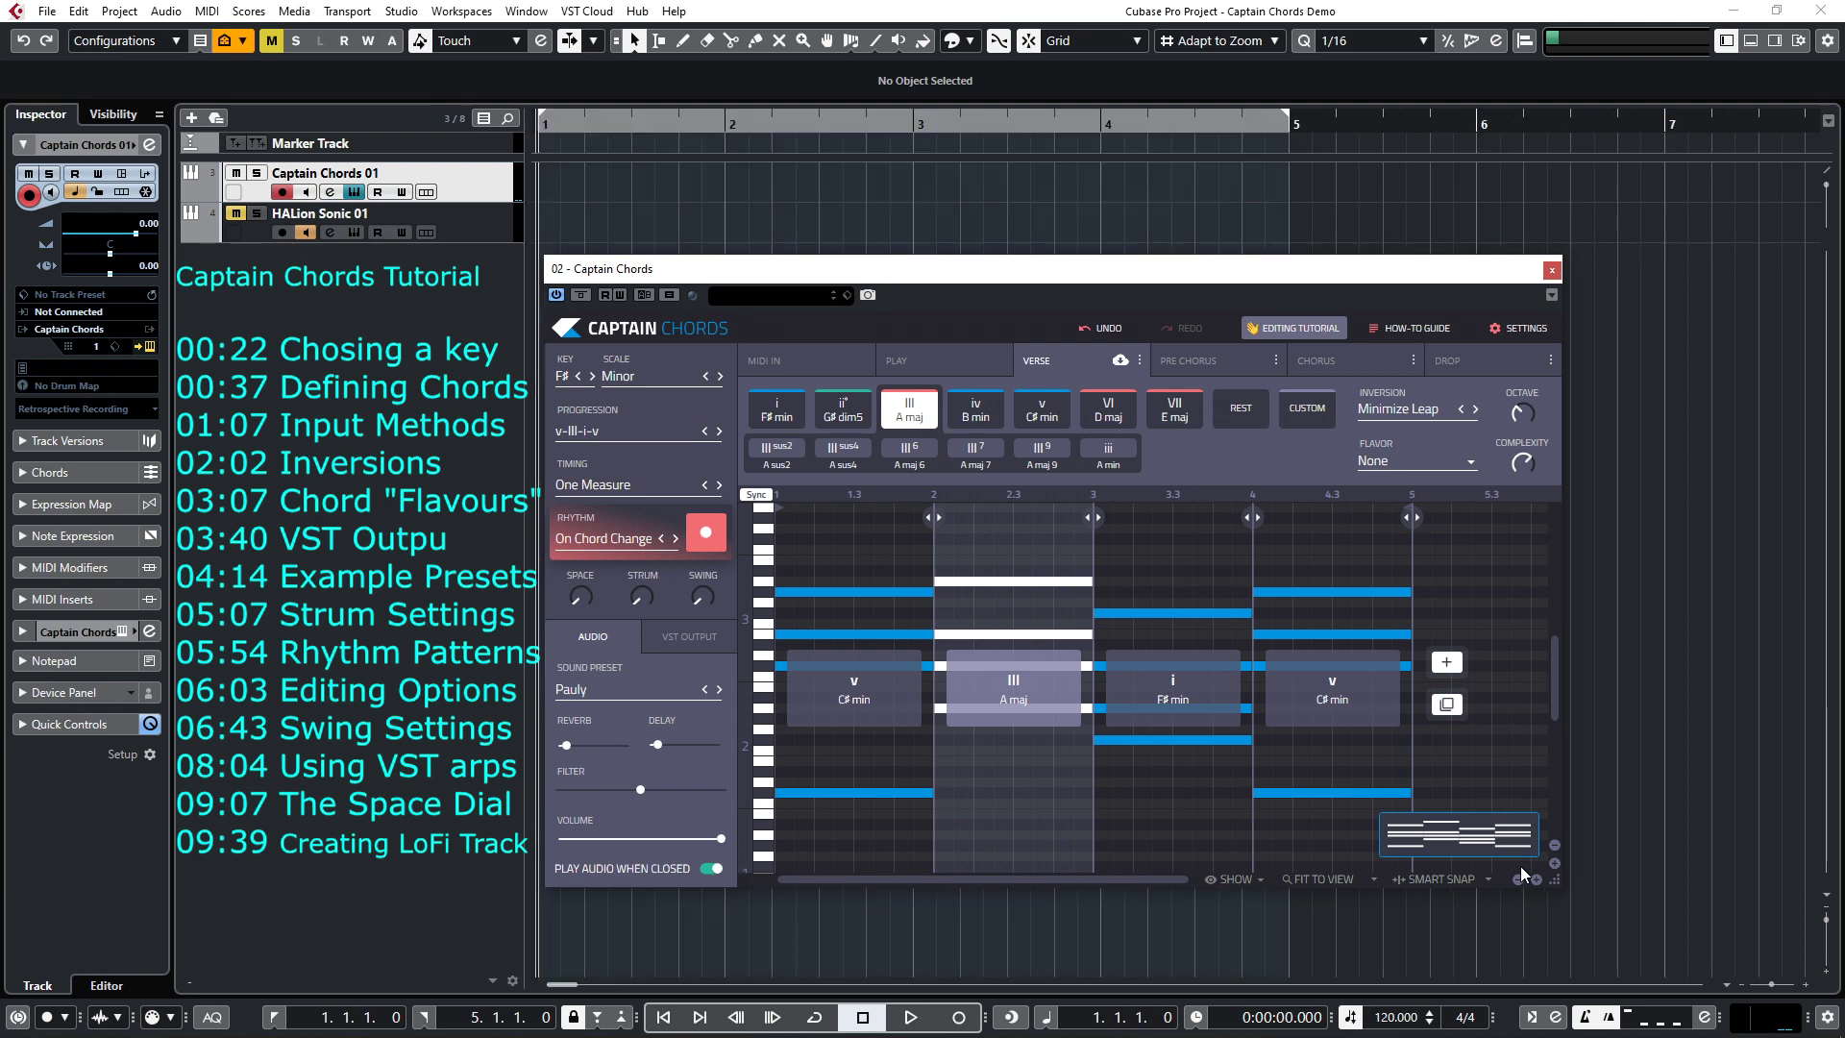
pyautogui.press('space')
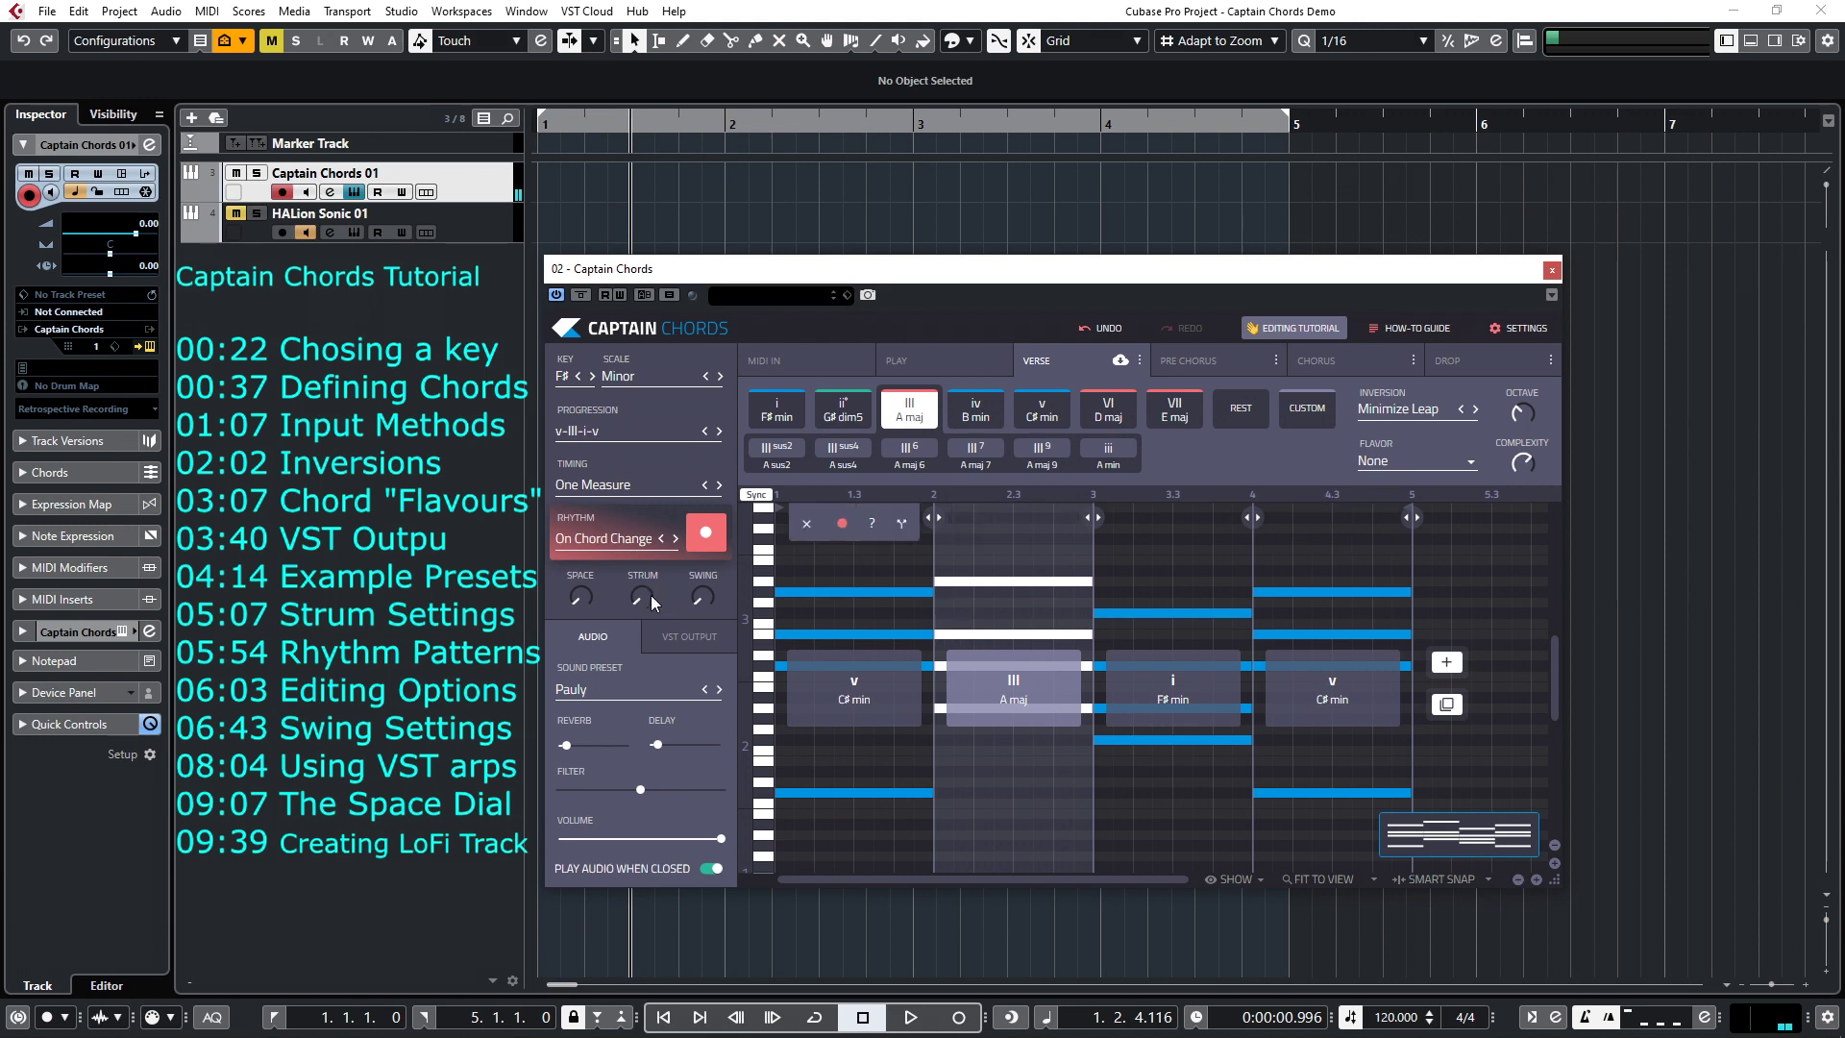
# Step: Raise the Strum amount with the direction kept on Alt, adjust it while the progression plays, and stop playback
pyautogui.moveTo(647, 597)
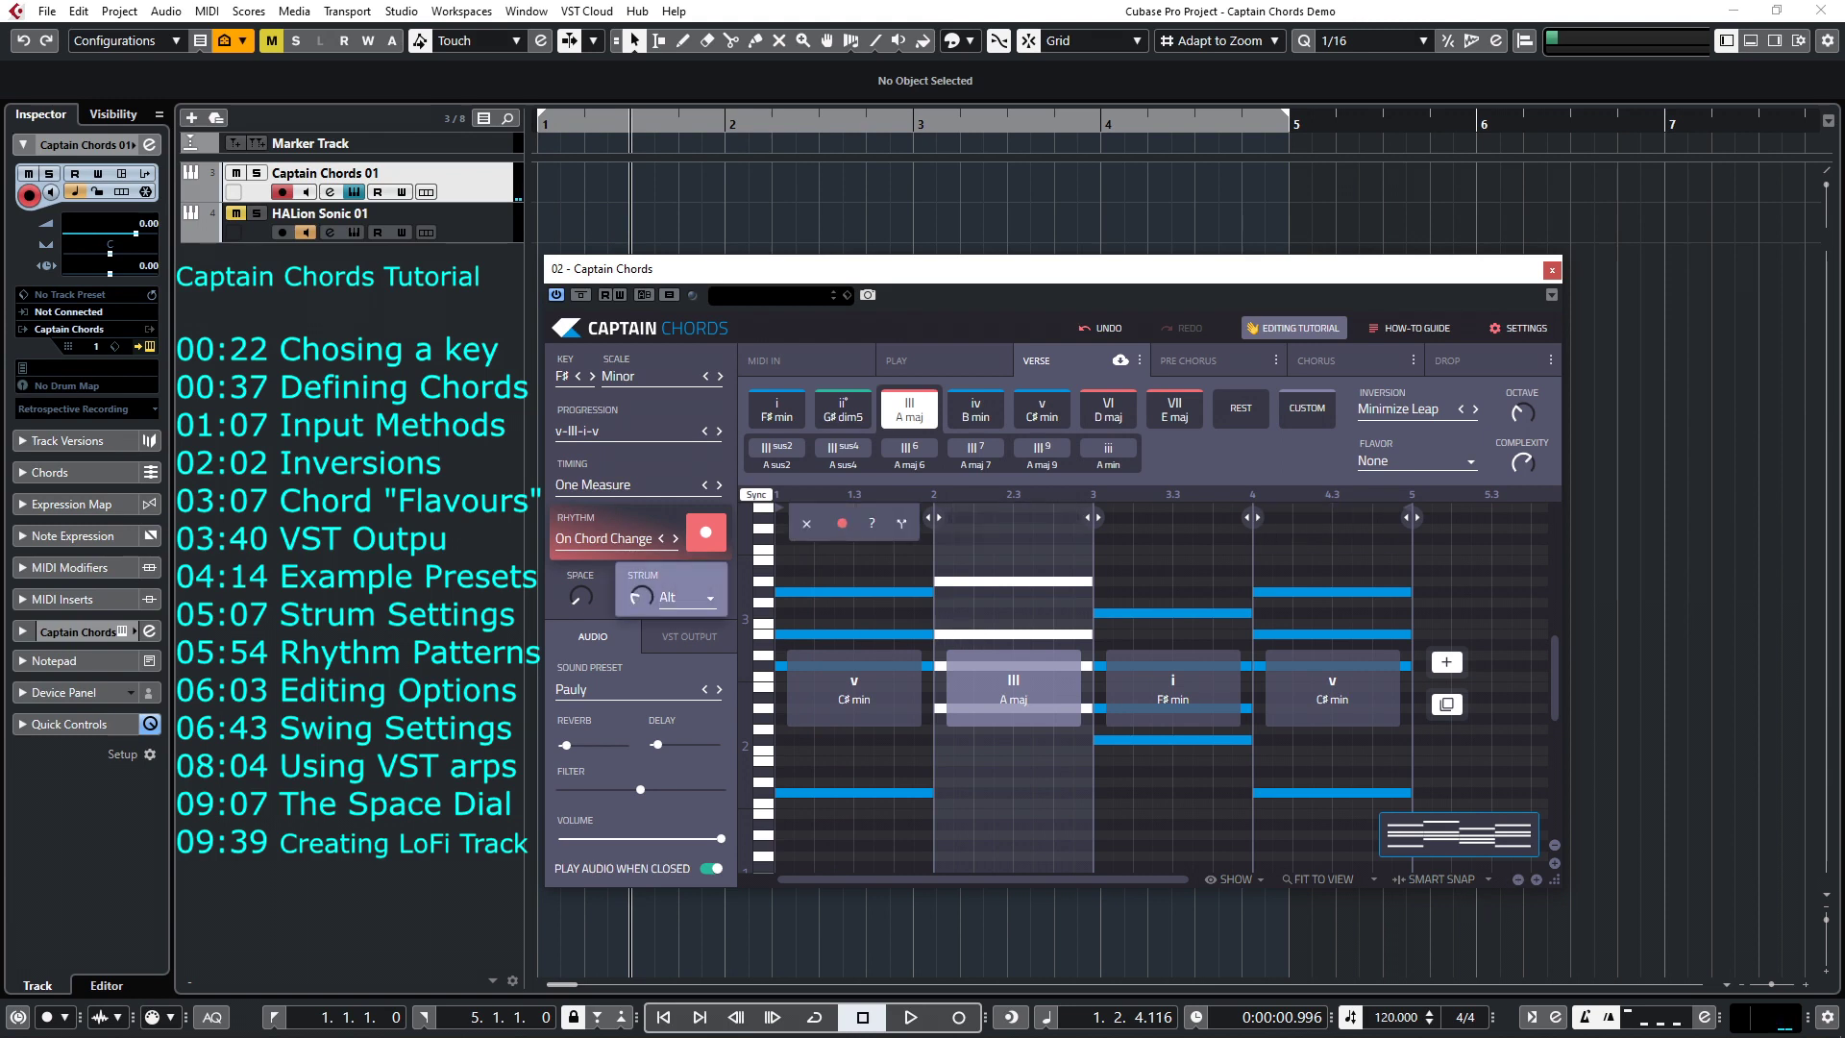
pyautogui.click(708, 605)
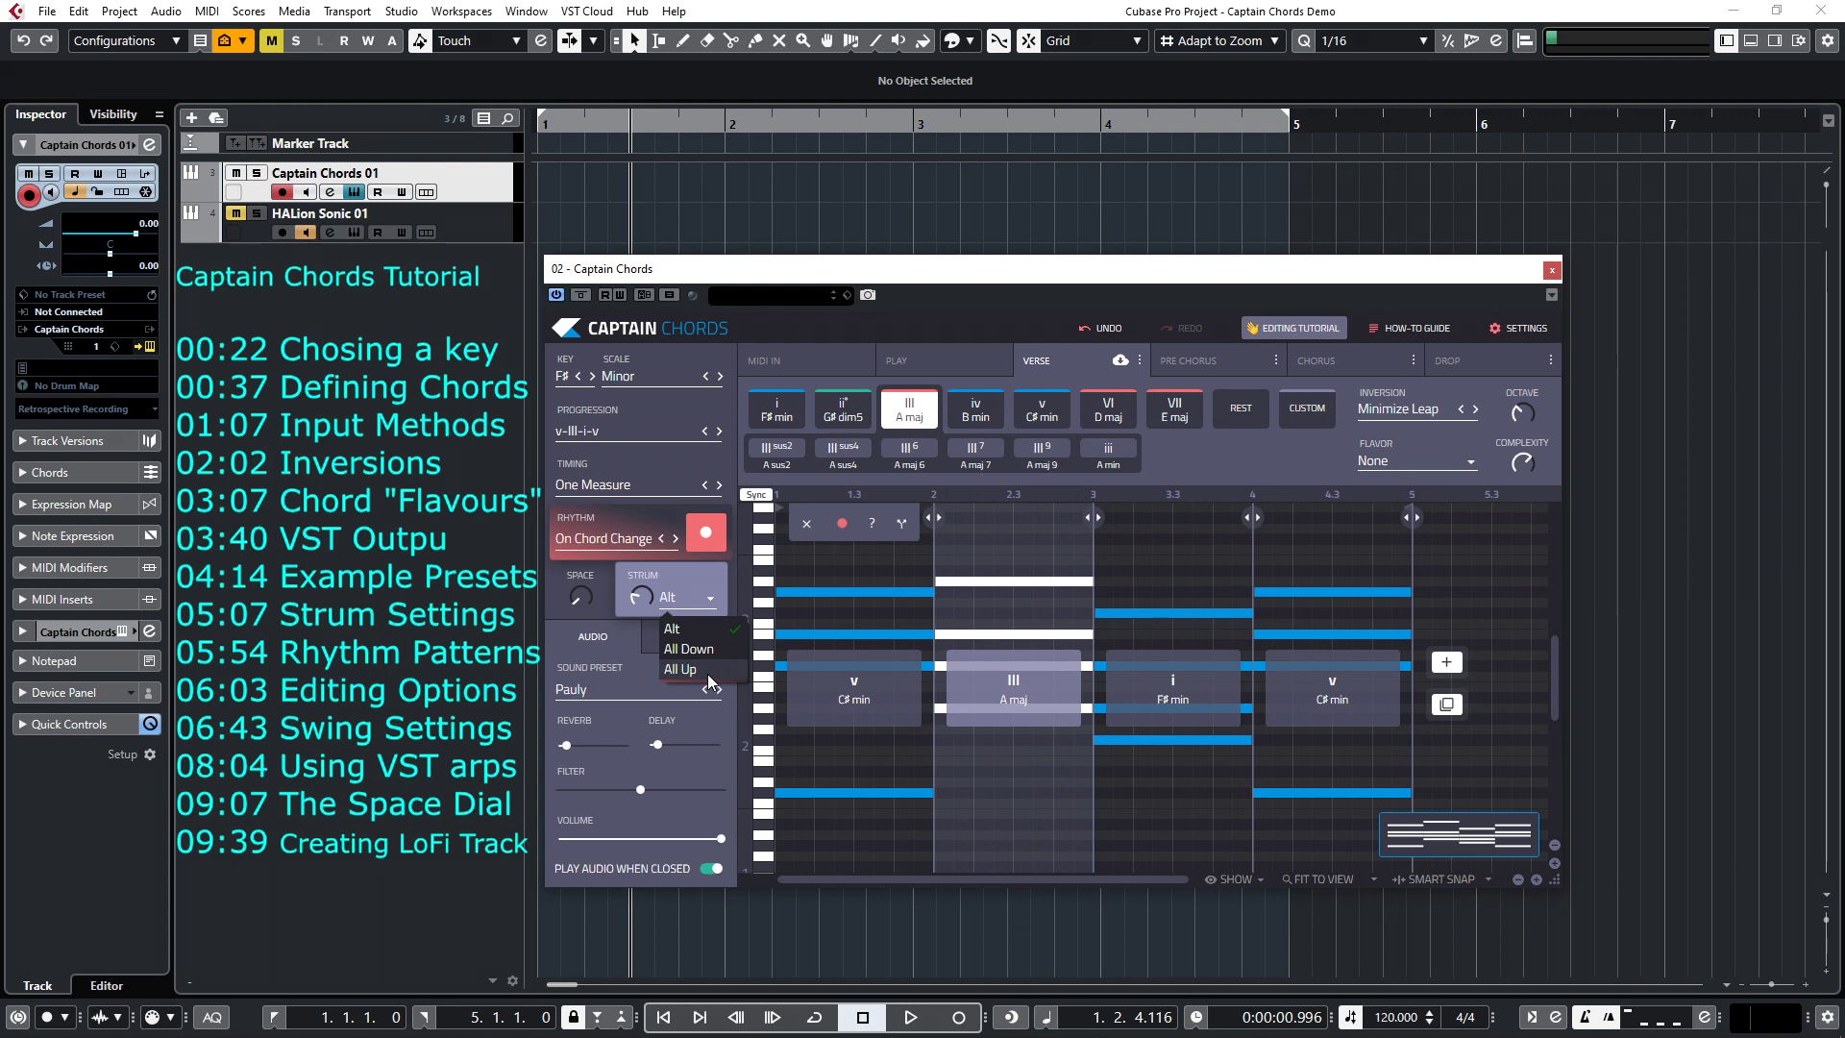
pyautogui.click(683, 577)
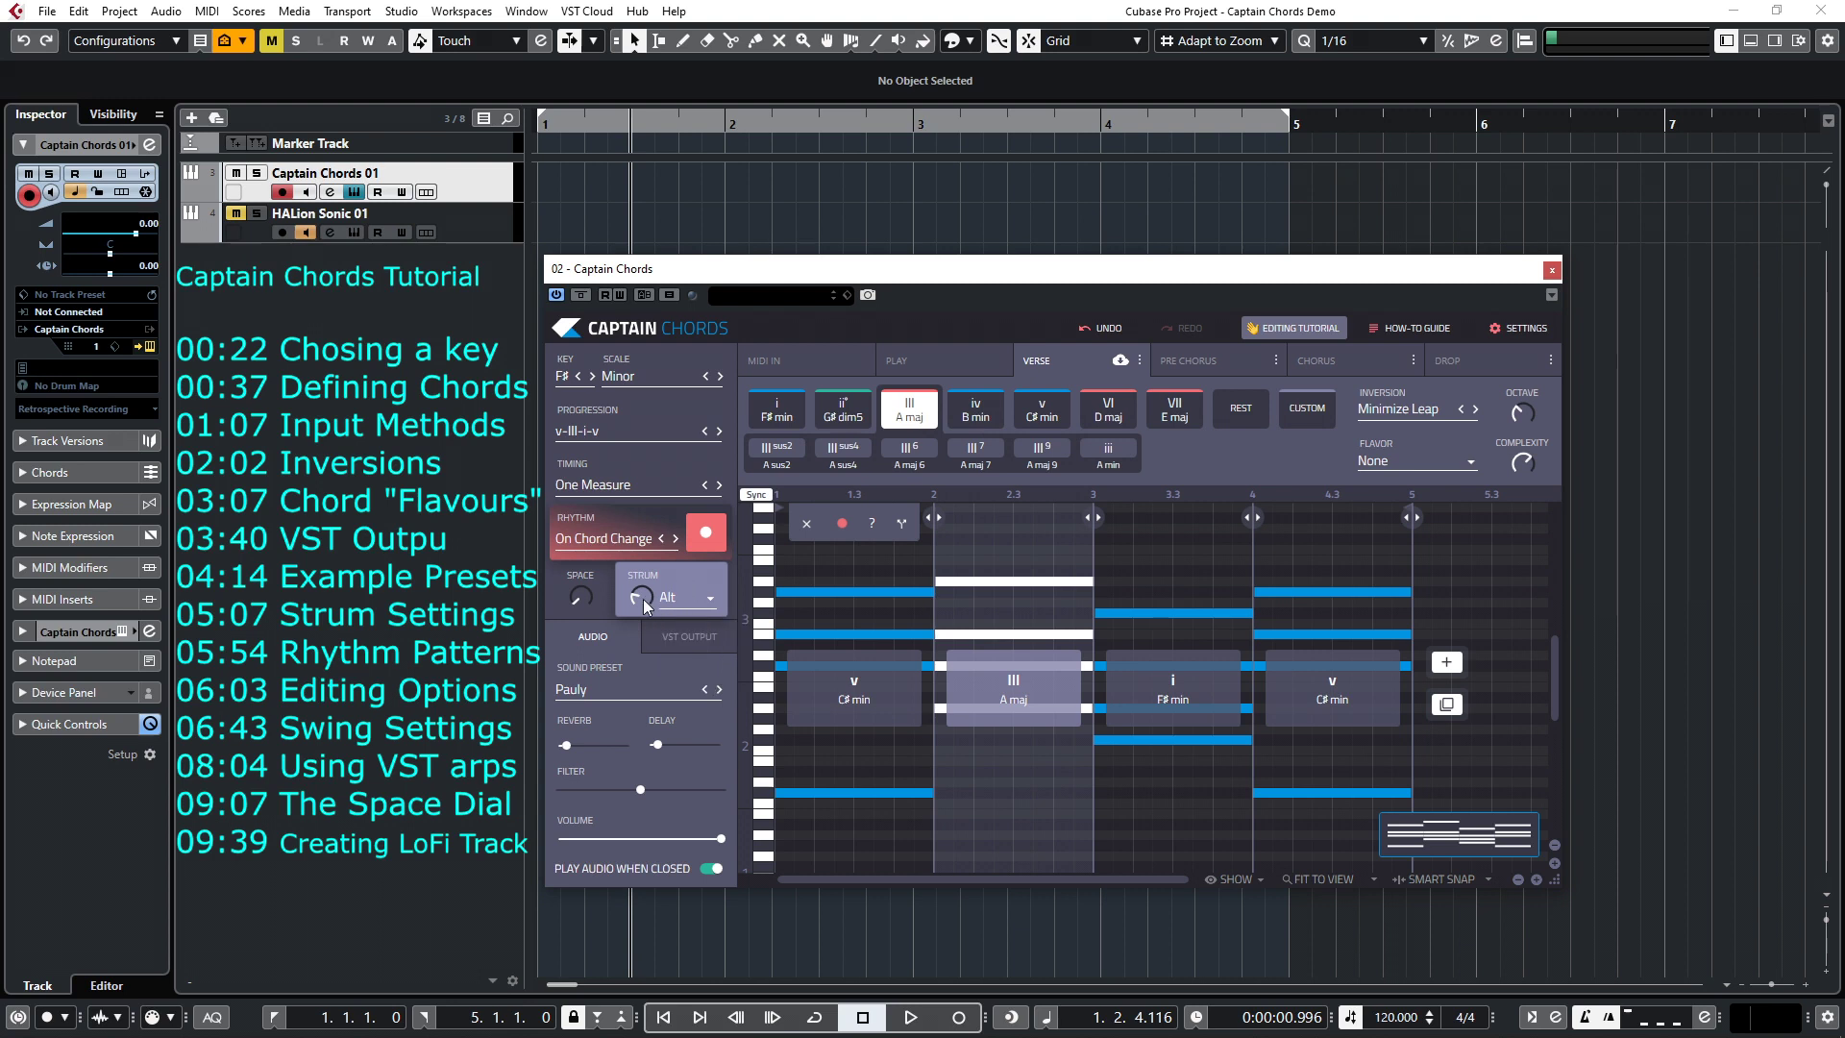
pyautogui.press('space')
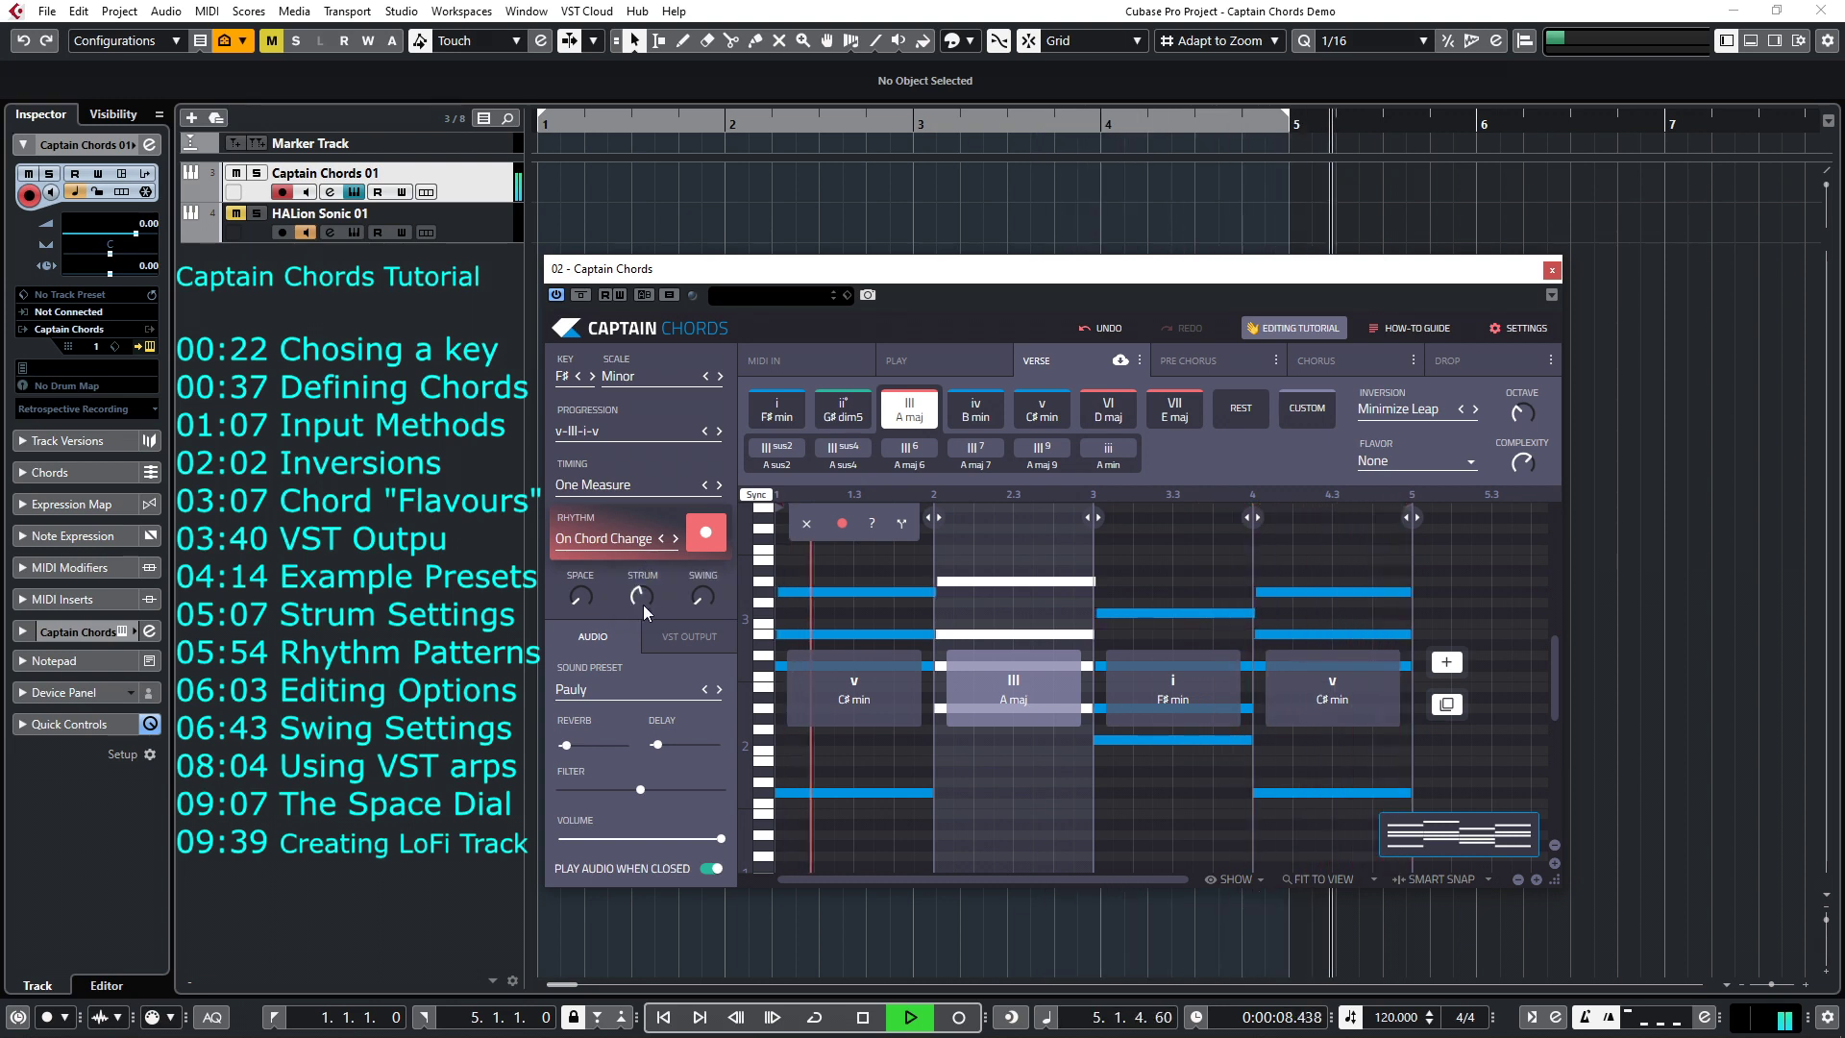
pyautogui.moveTo(638, 588)
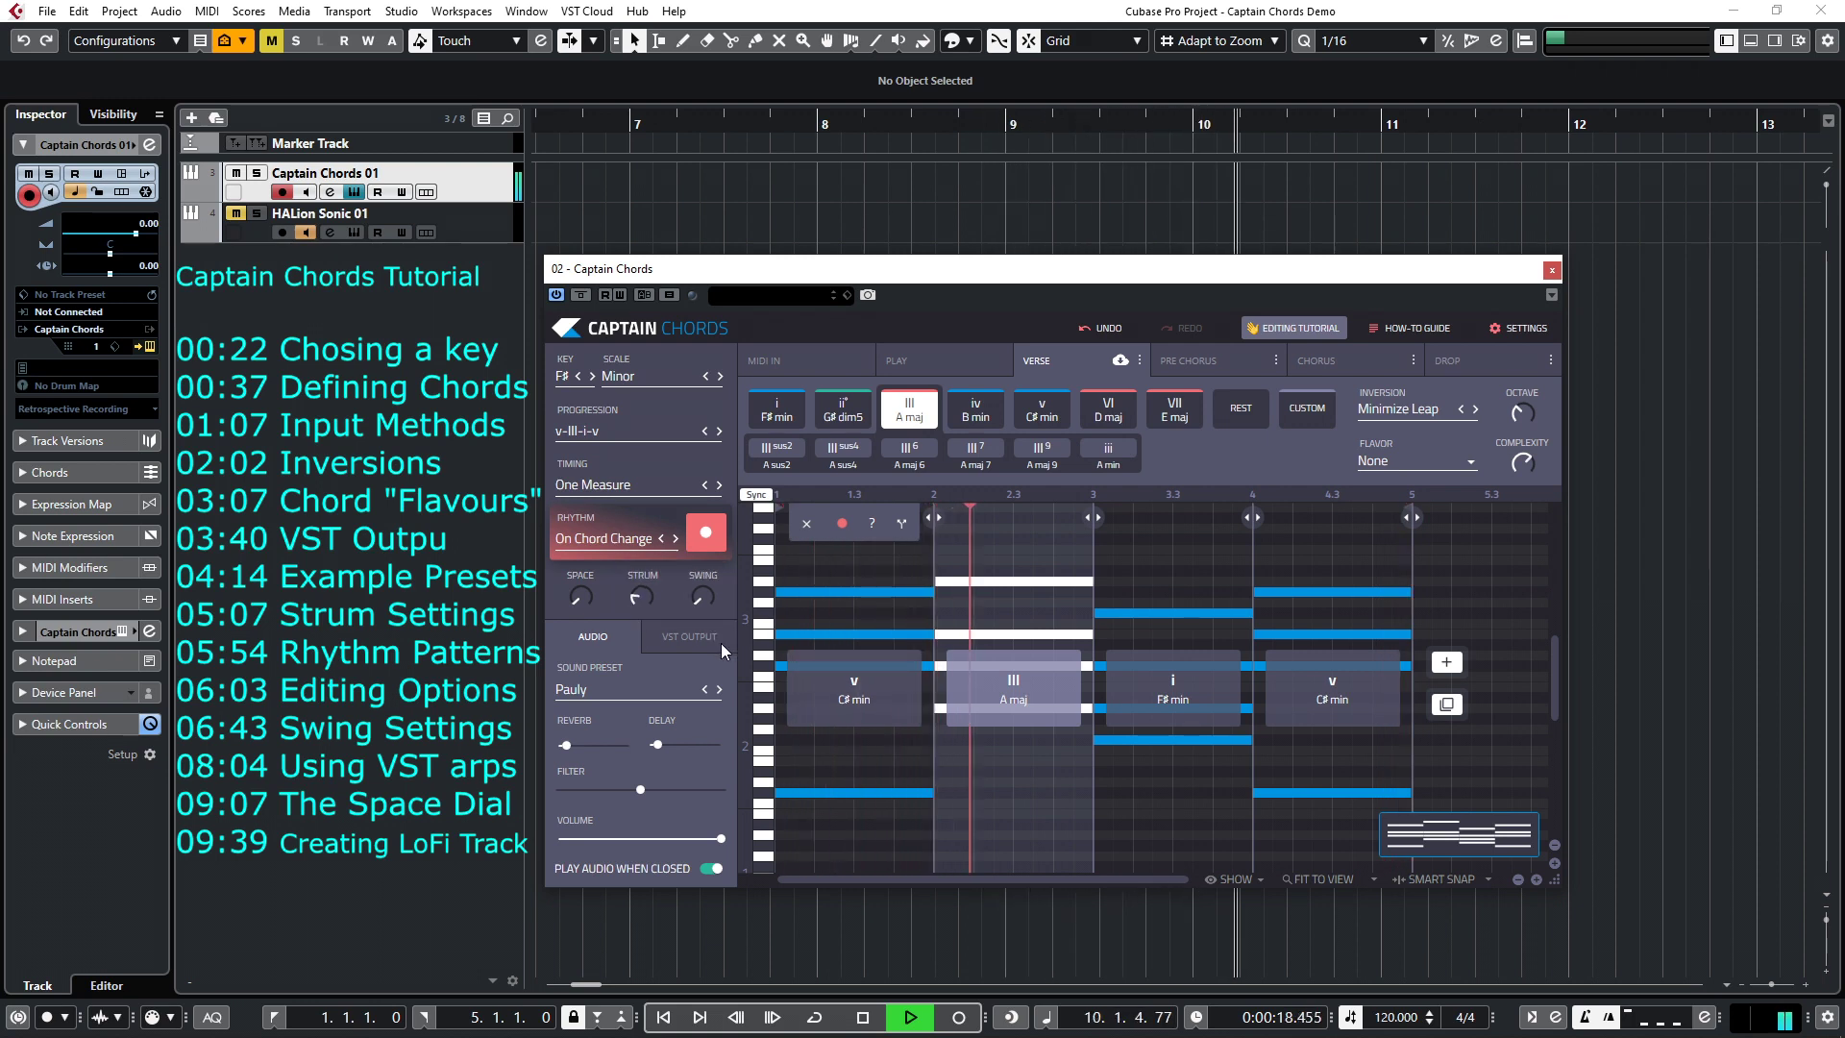
pyautogui.press('space')
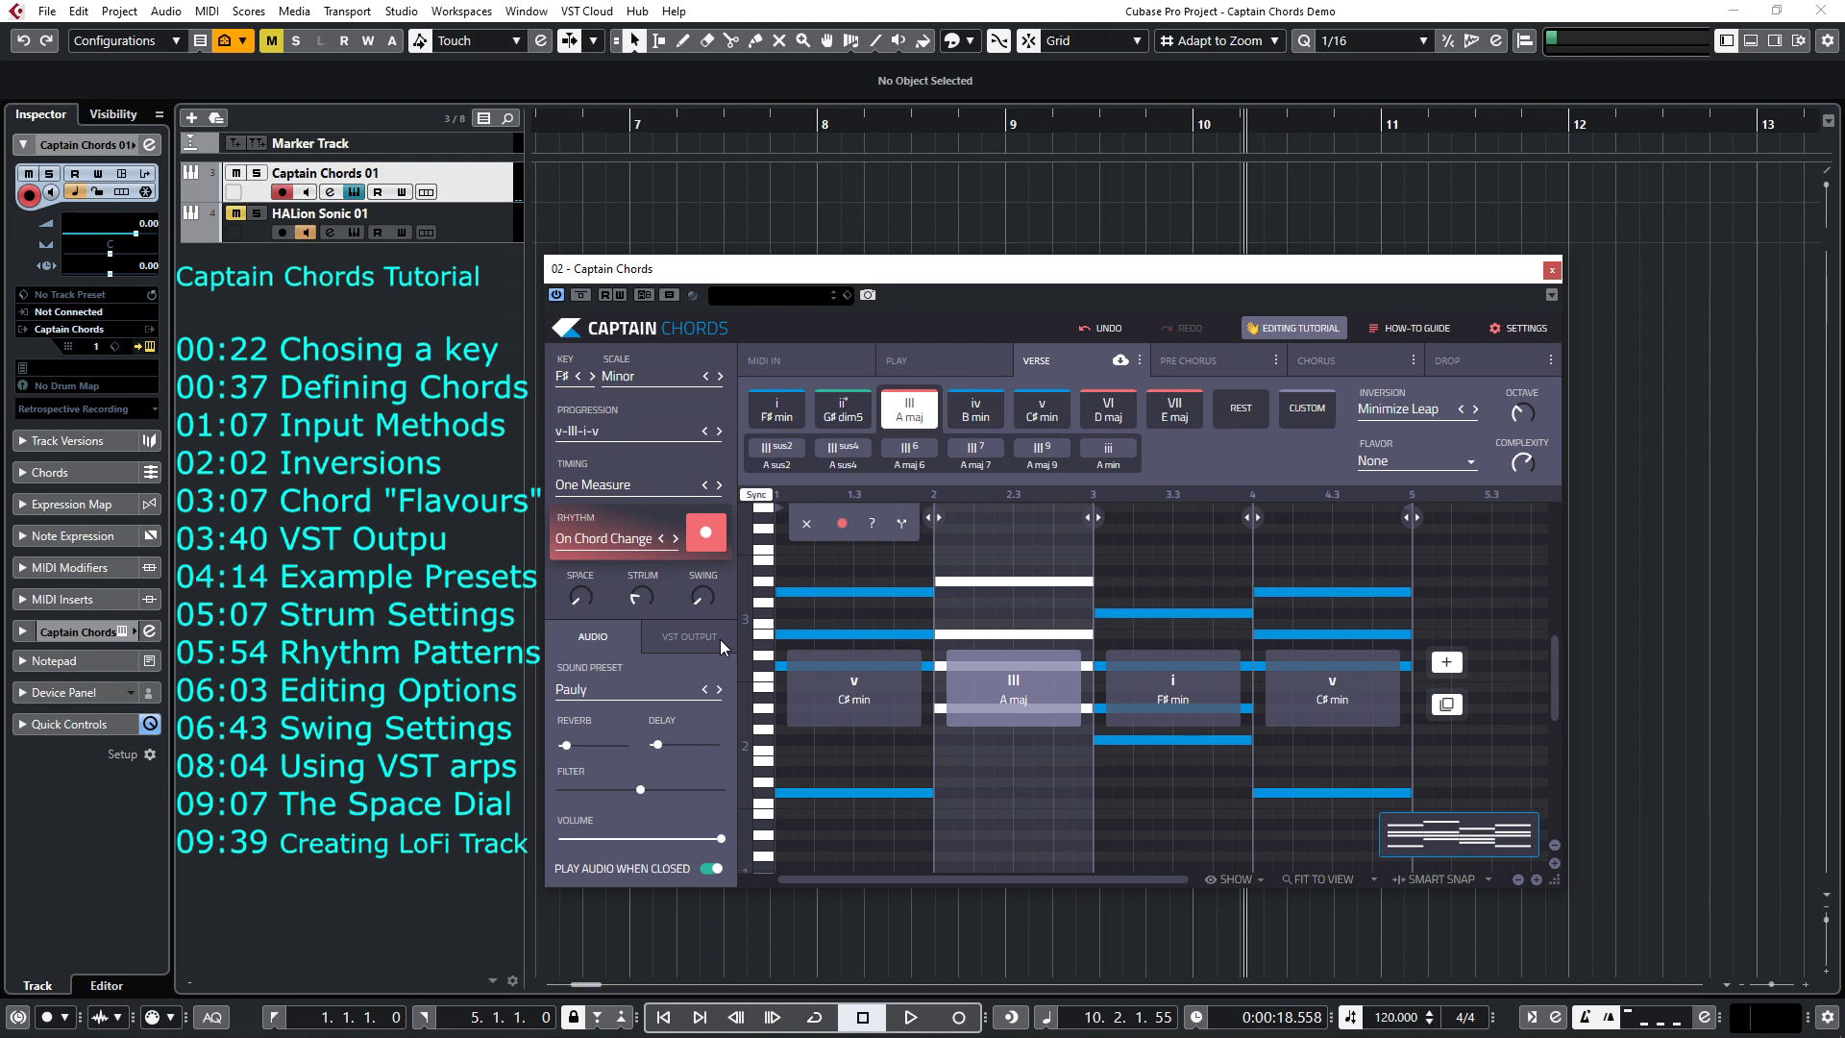
# Step: Set the rhythm to the Simple pattern Addiction and play the progression to hear it
pyautogui.click(605, 545)
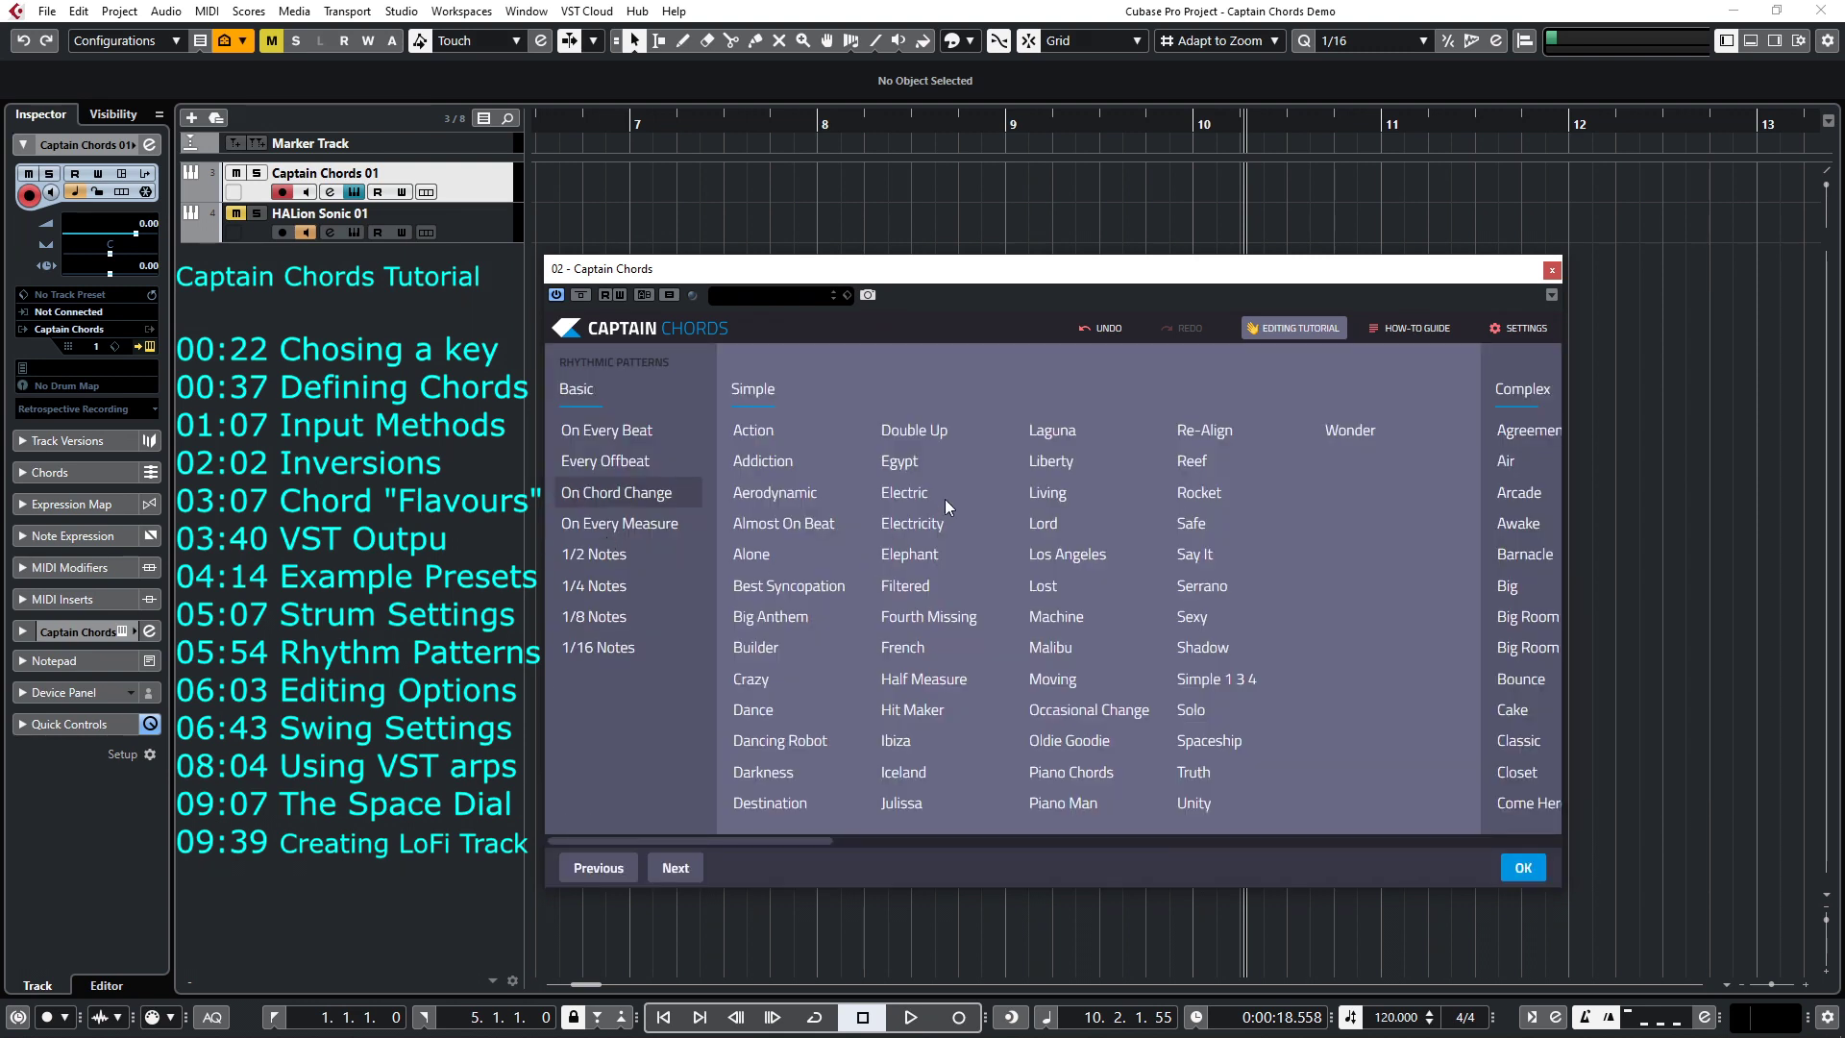
pyautogui.click(759, 459)
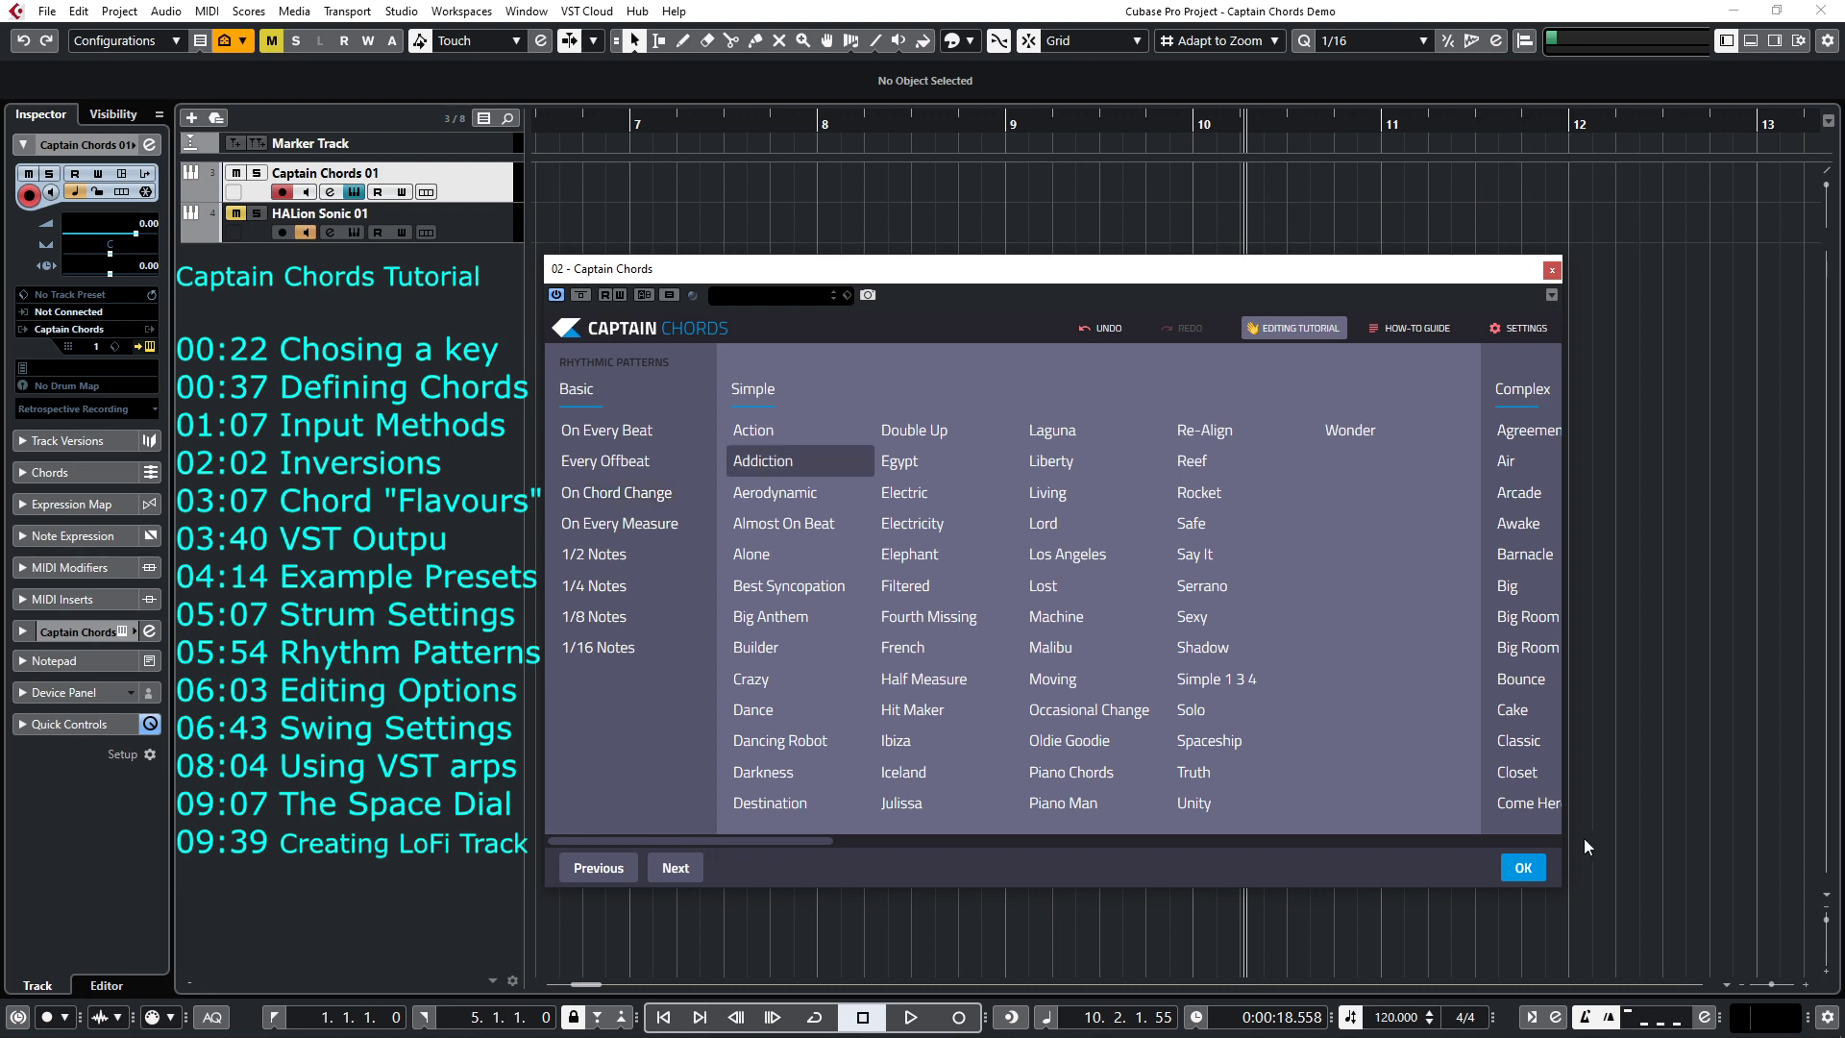
pyautogui.click(1523, 868)
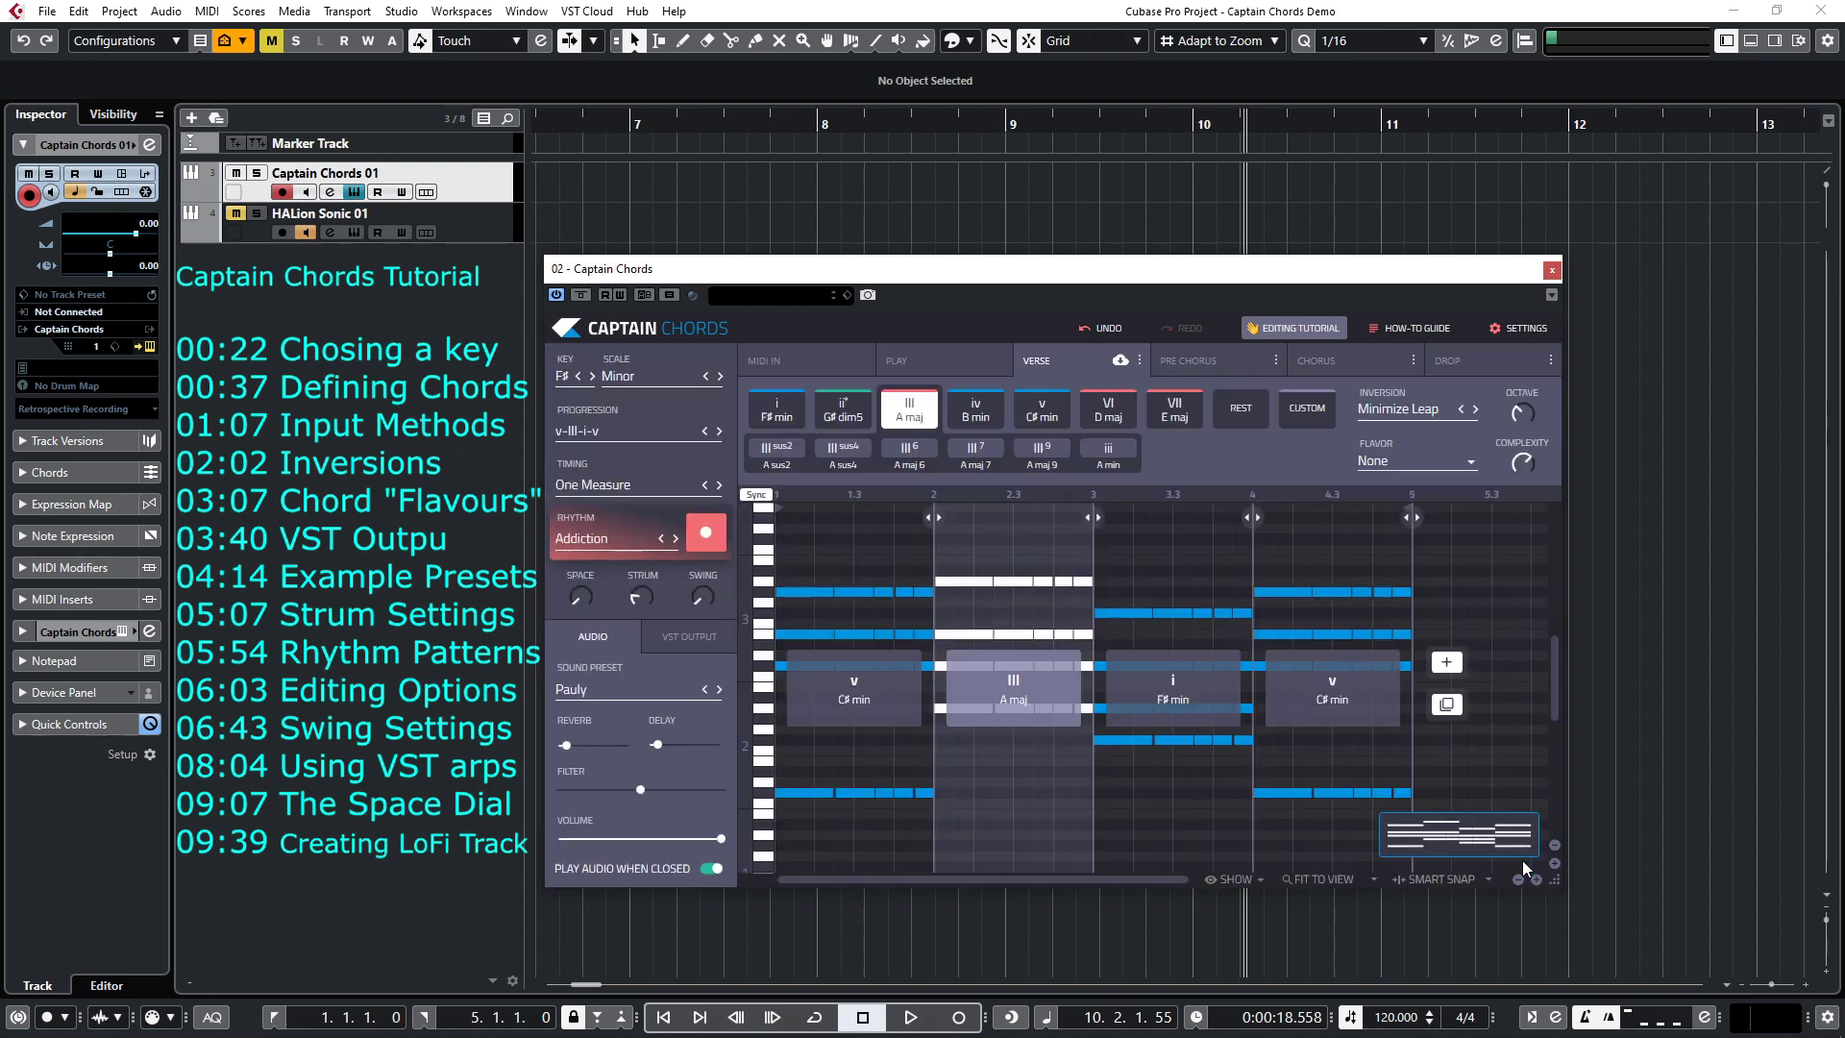
pyautogui.press('space')
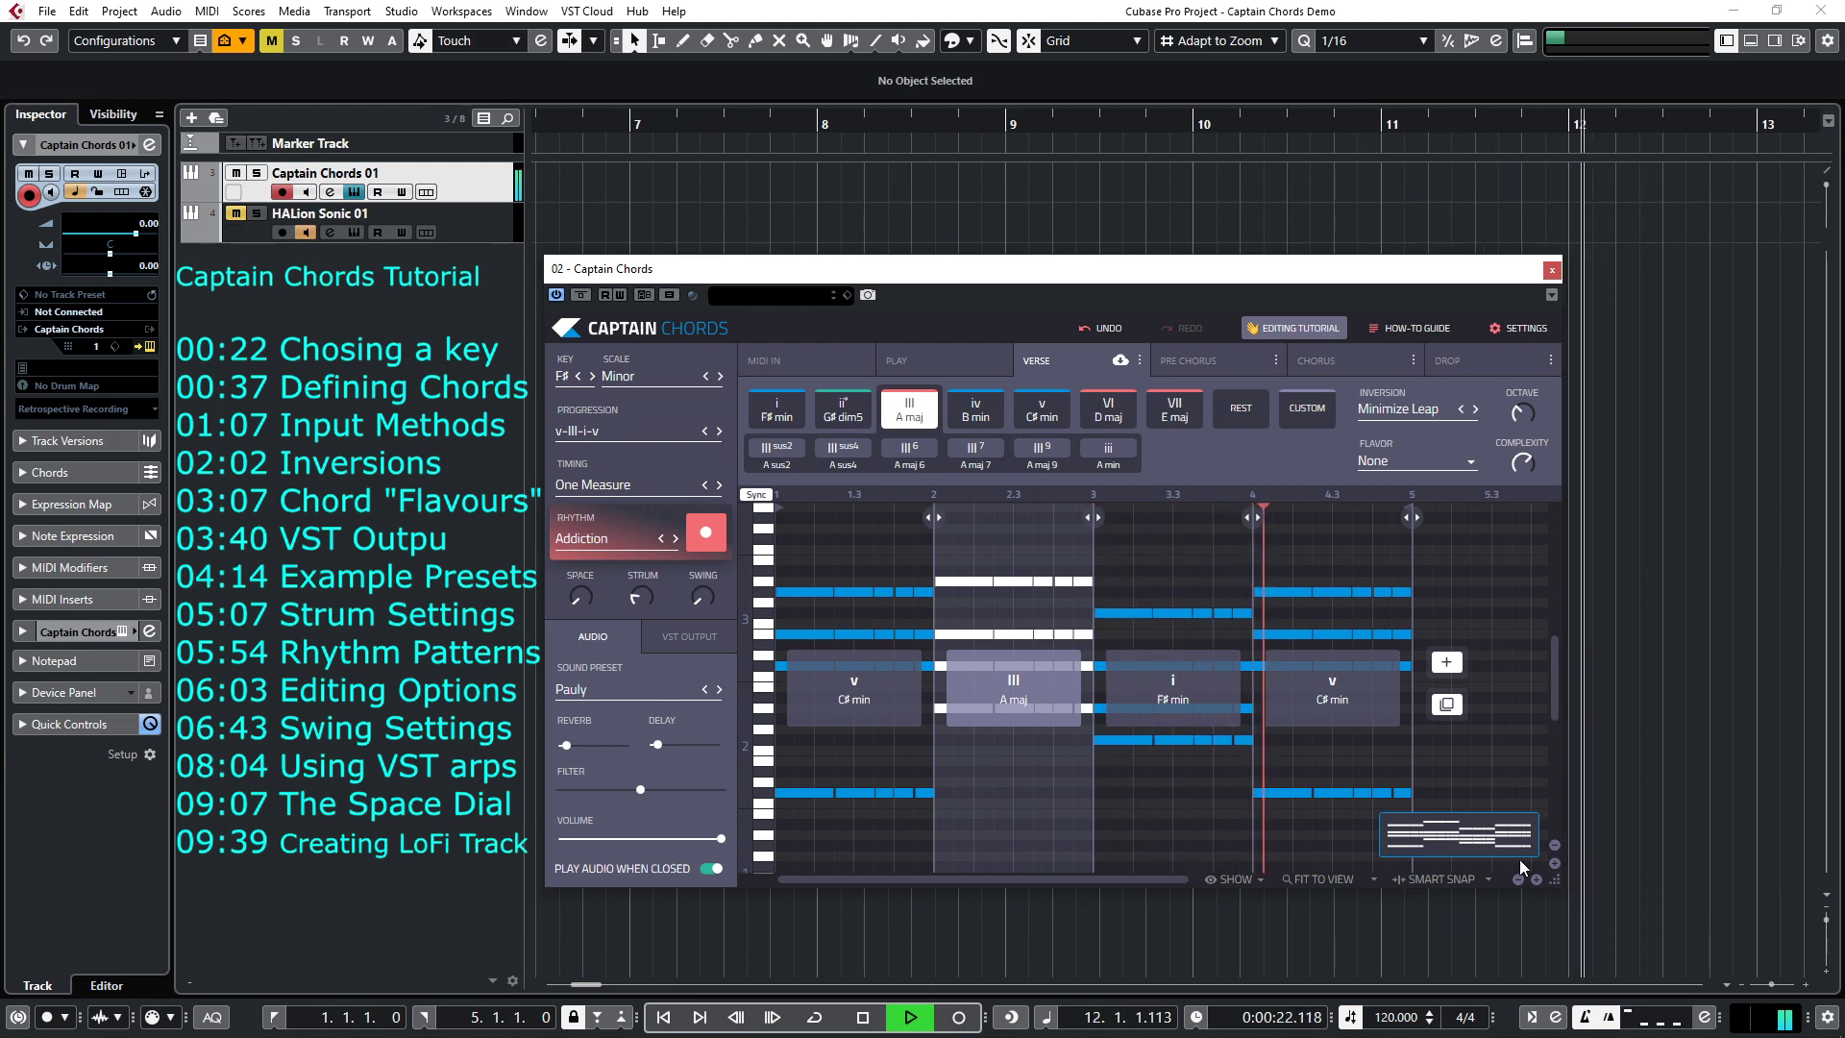
pyautogui.press('space')
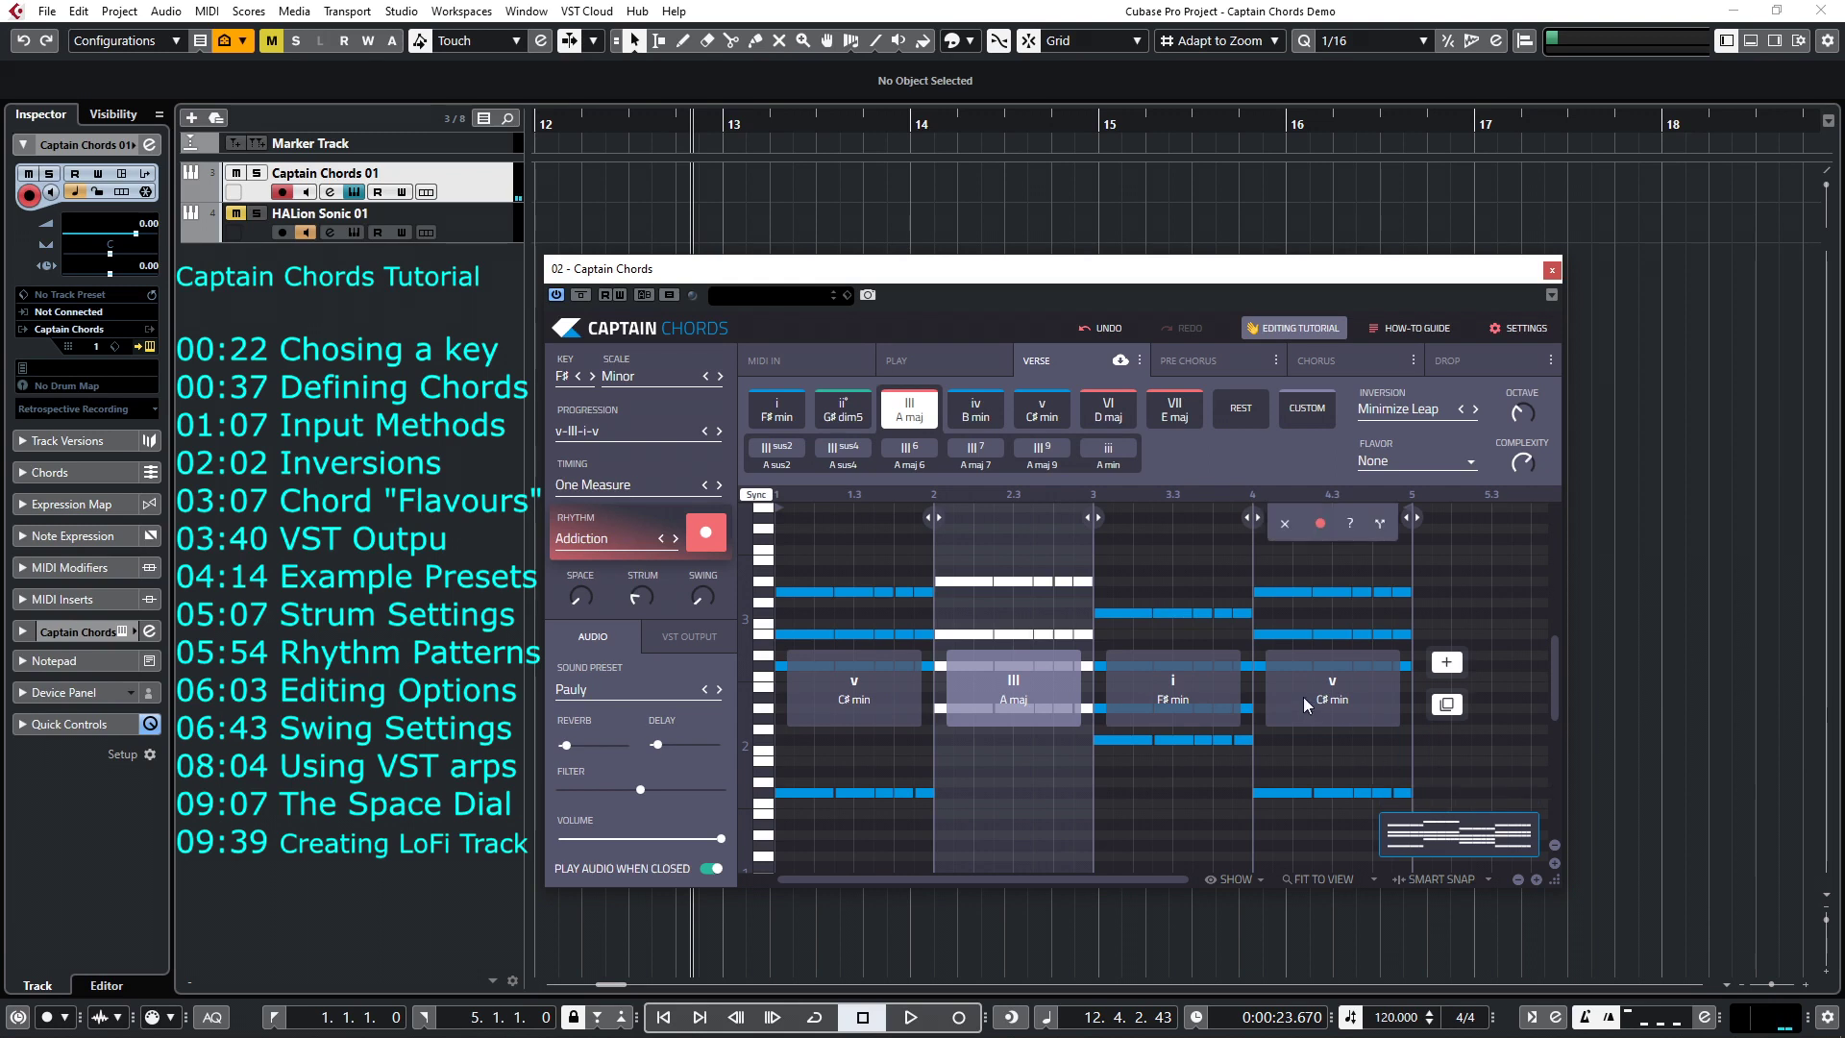
# Step: Customize the rhythm by extending the highest note near the end of the A maj chord to the chord's end
pyautogui.moveTo(1078, 602)
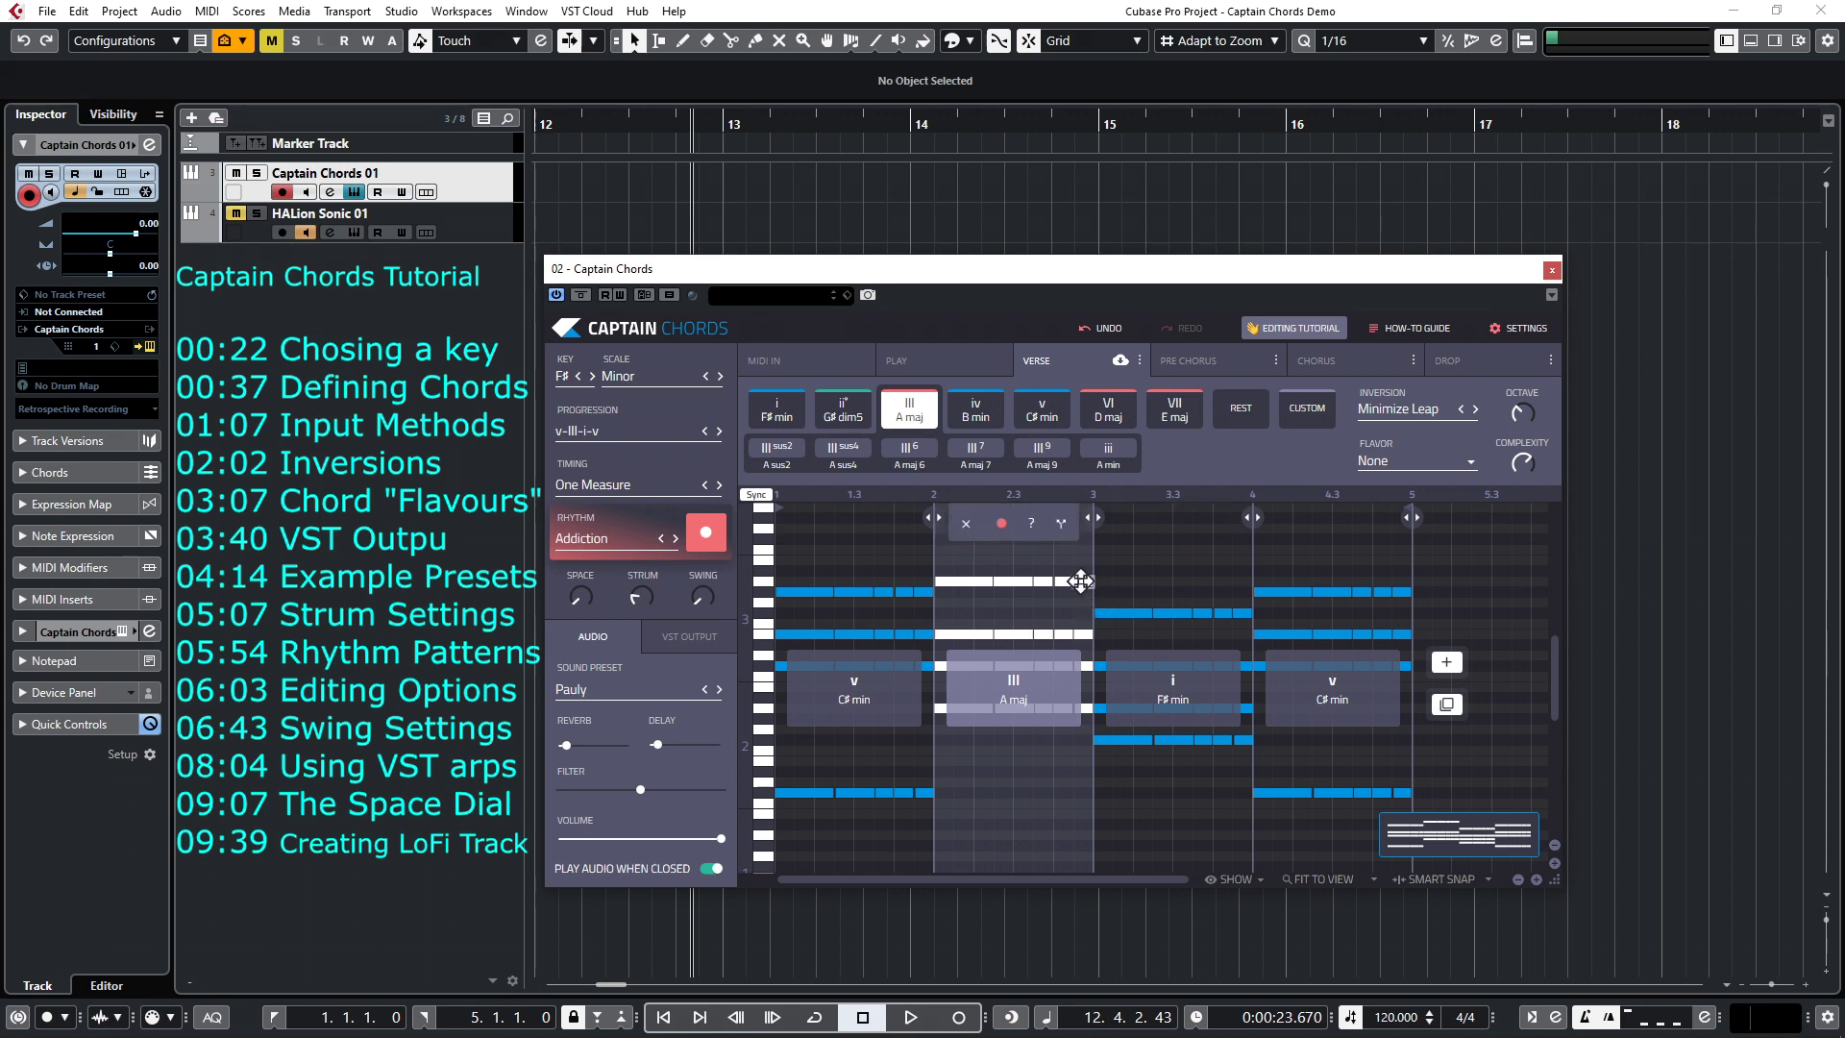
pyautogui.moveTo(1080, 581); pyautogui.dragTo(1073, 580)
pyautogui.moveTo(1080, 582); pyautogui.dragTo(1096, 581)
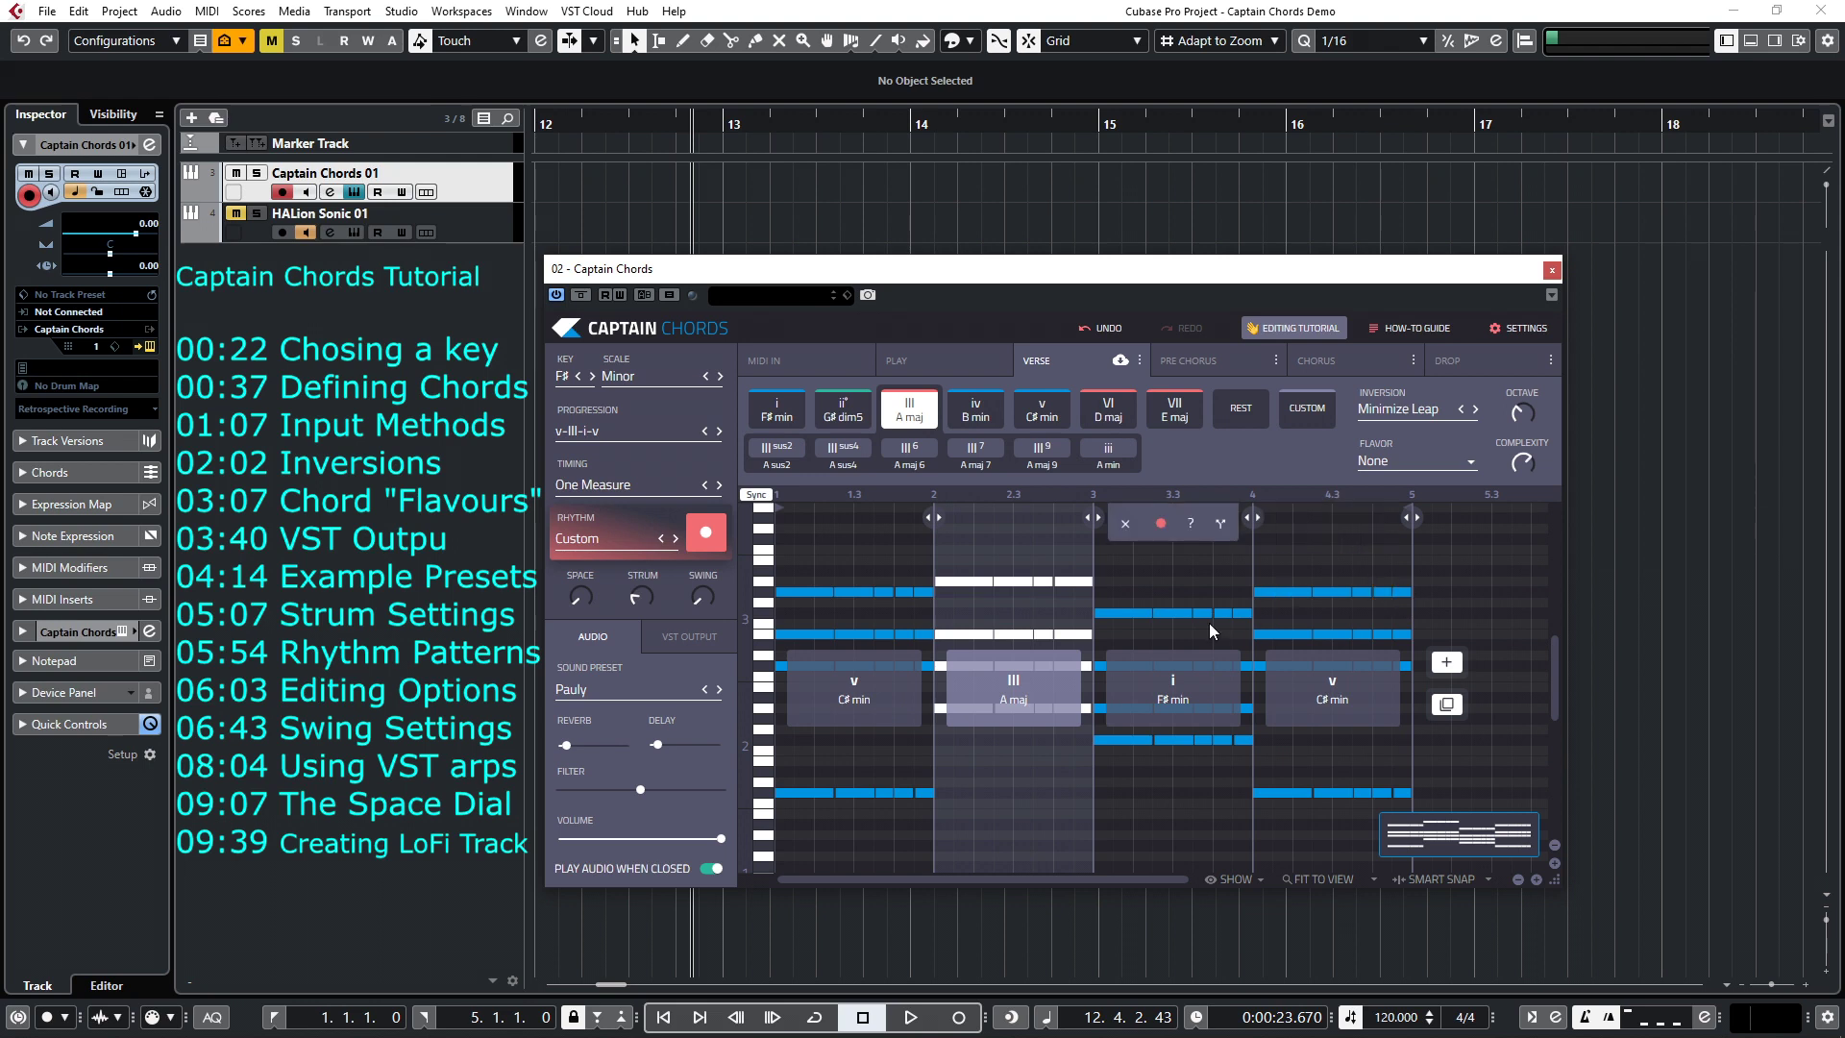
# Step: Play the edited progression briefly and adjust the end of the highest note in the last C# min chord
pyautogui.press('space')
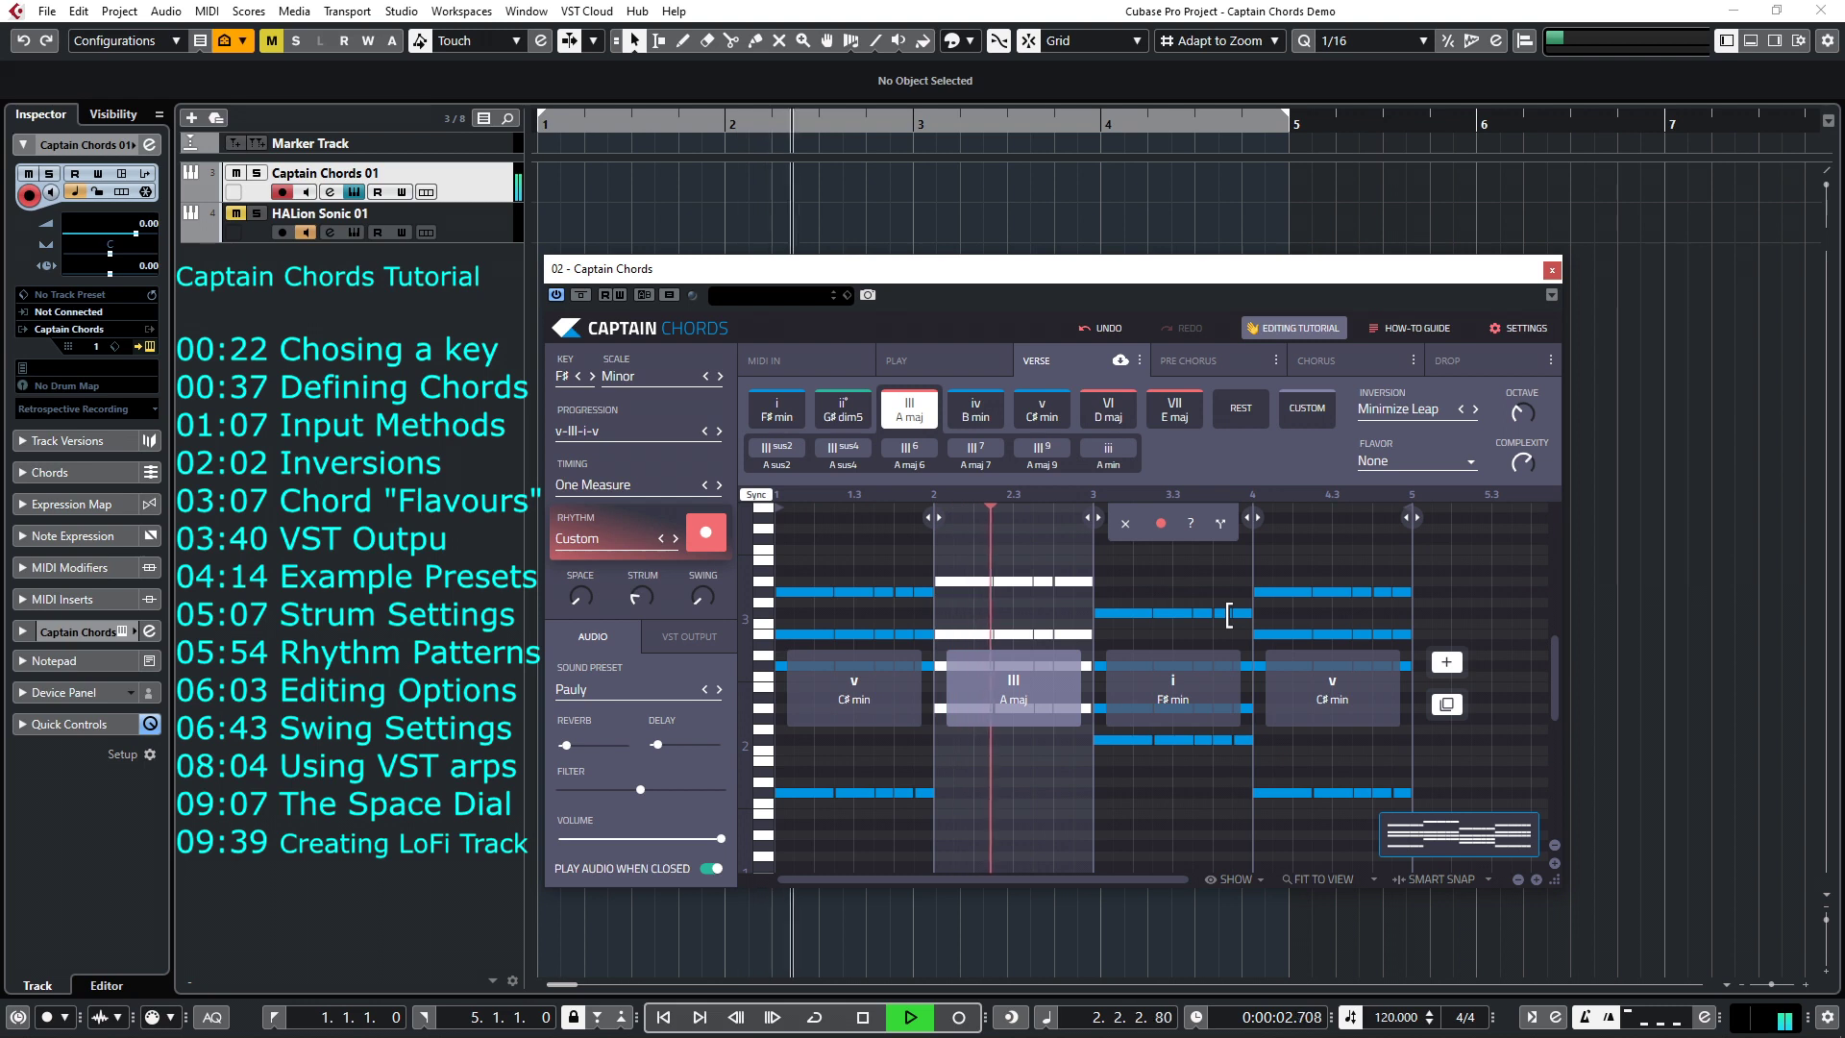
pyautogui.press('space')
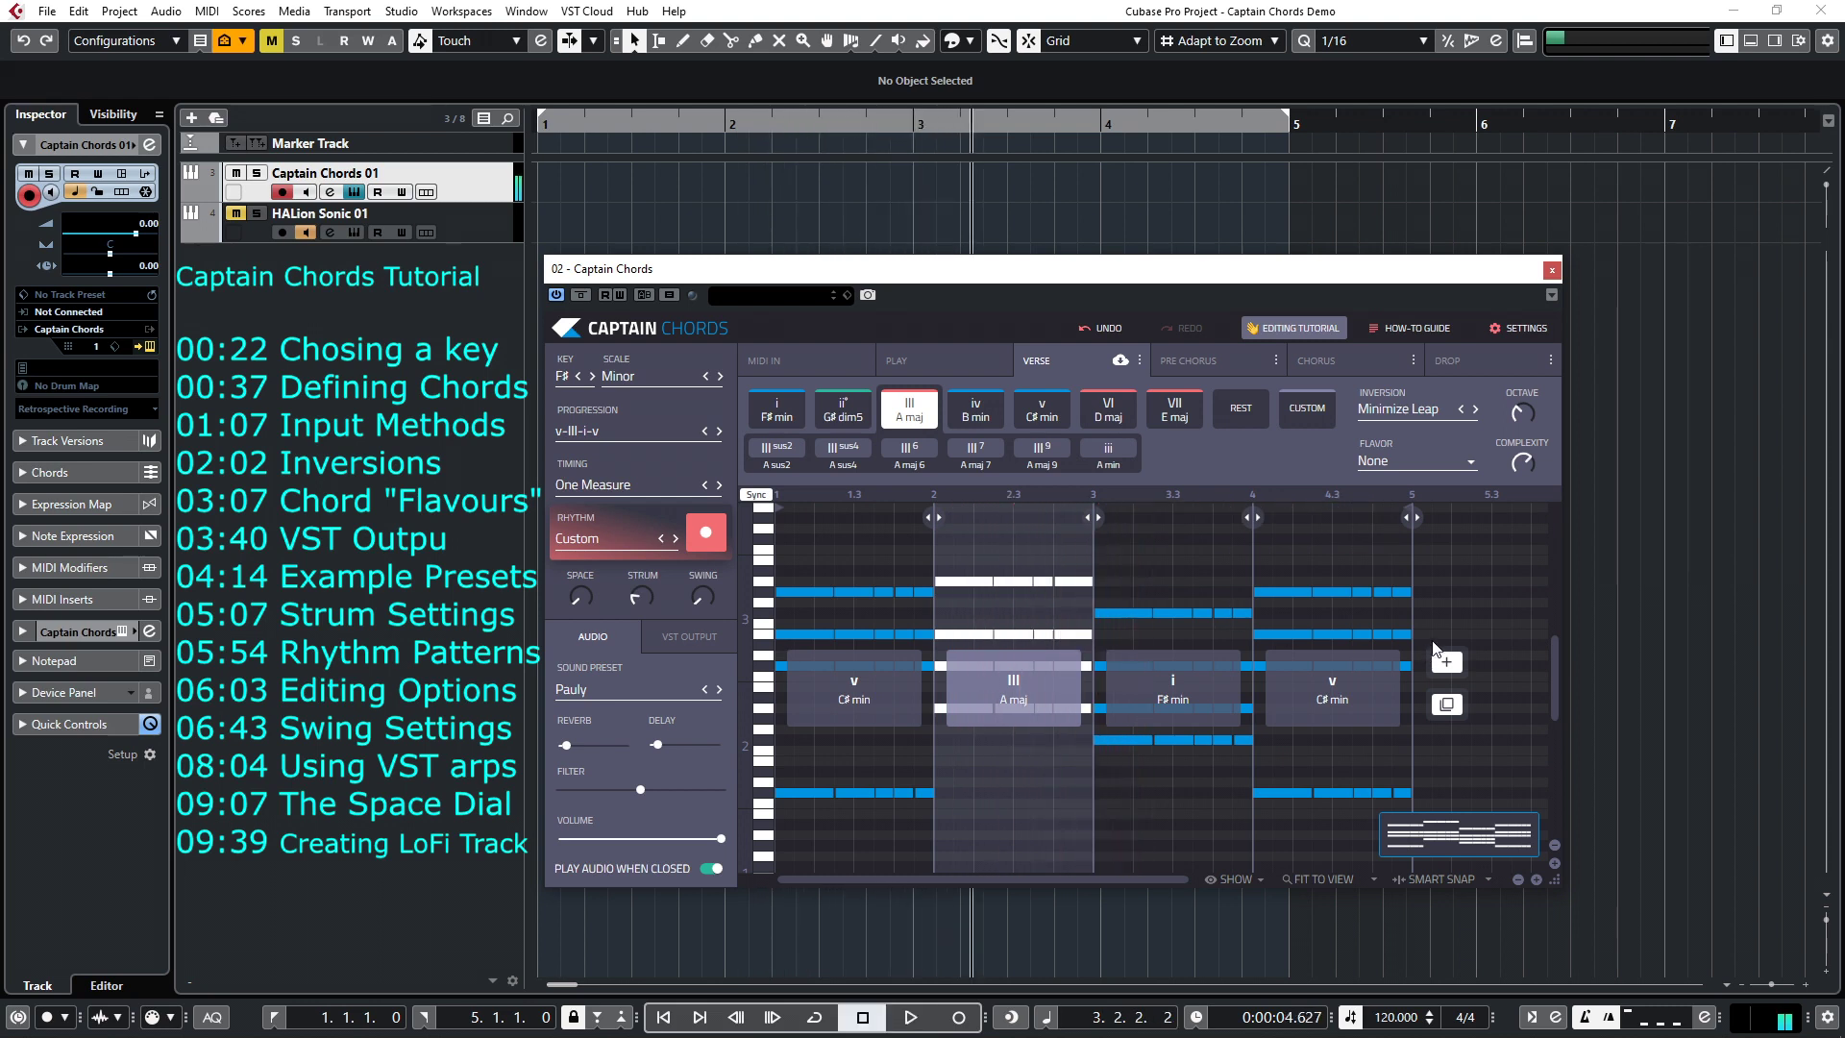
pyautogui.click(1408, 591)
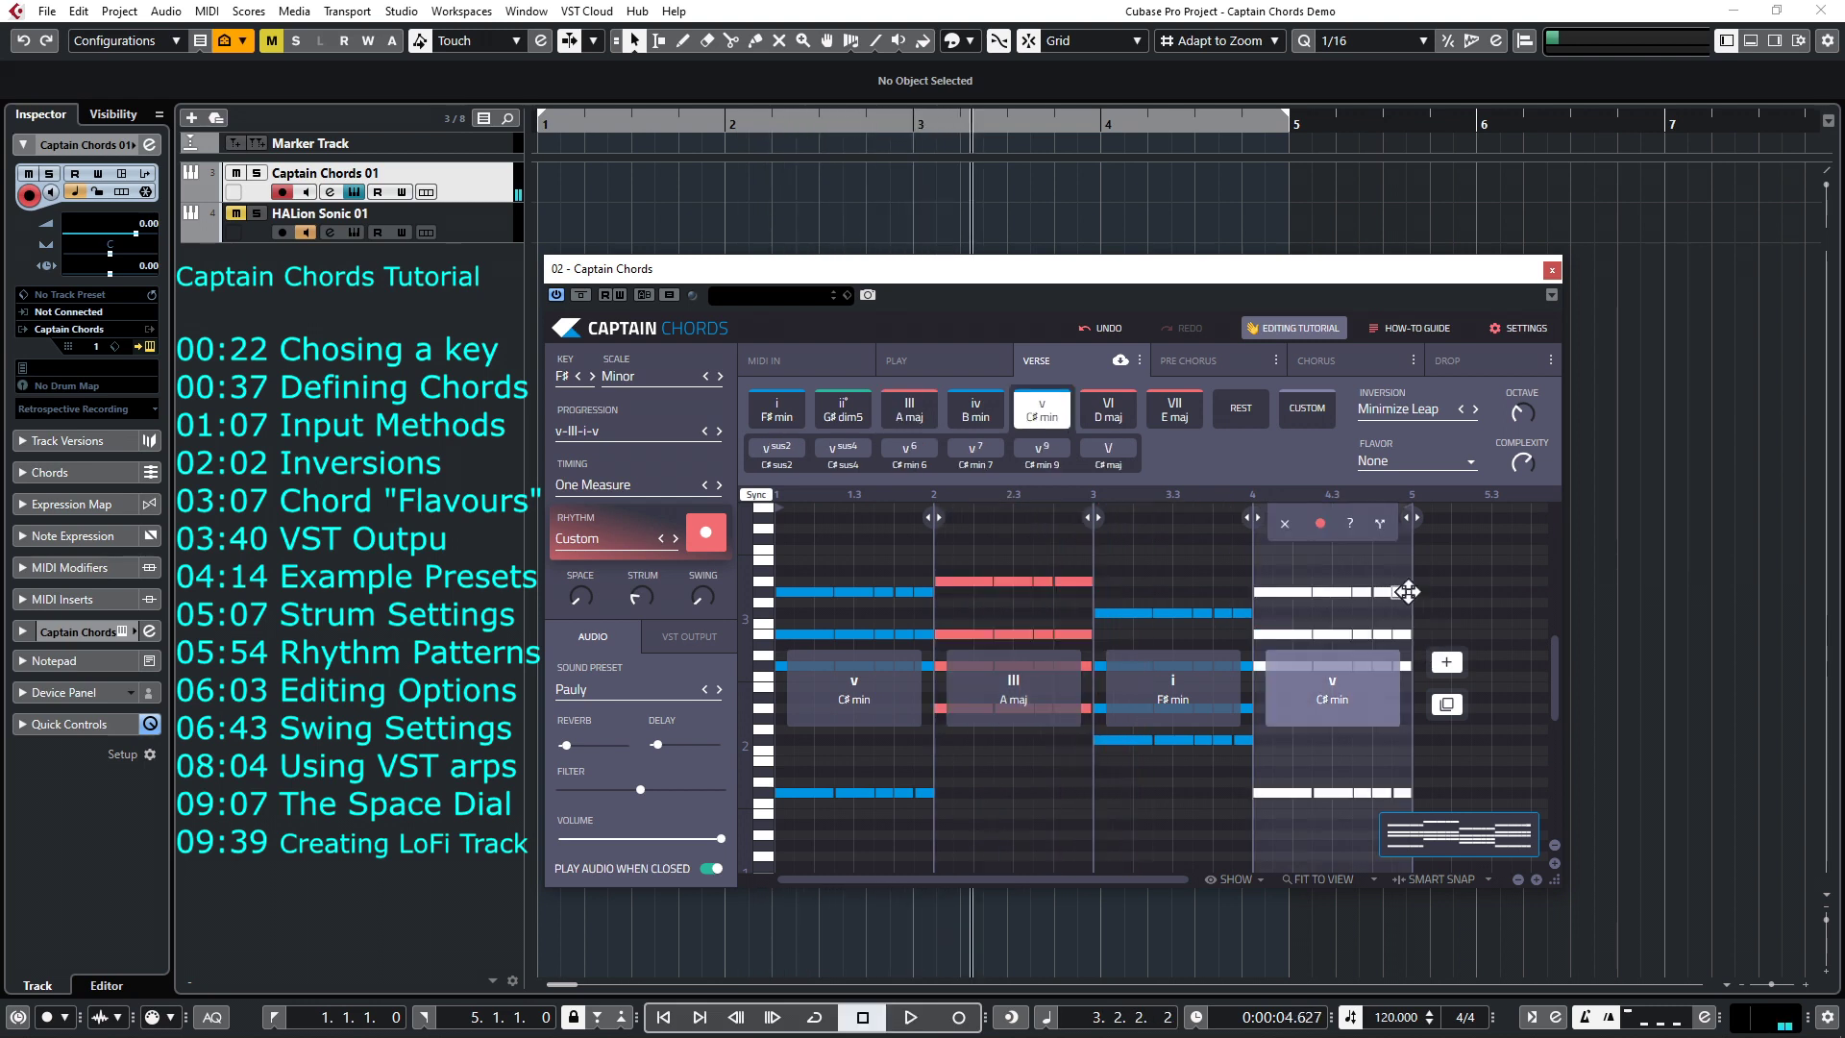
pyautogui.moveTo(1405, 592); pyautogui.dragTo(1411, 591)
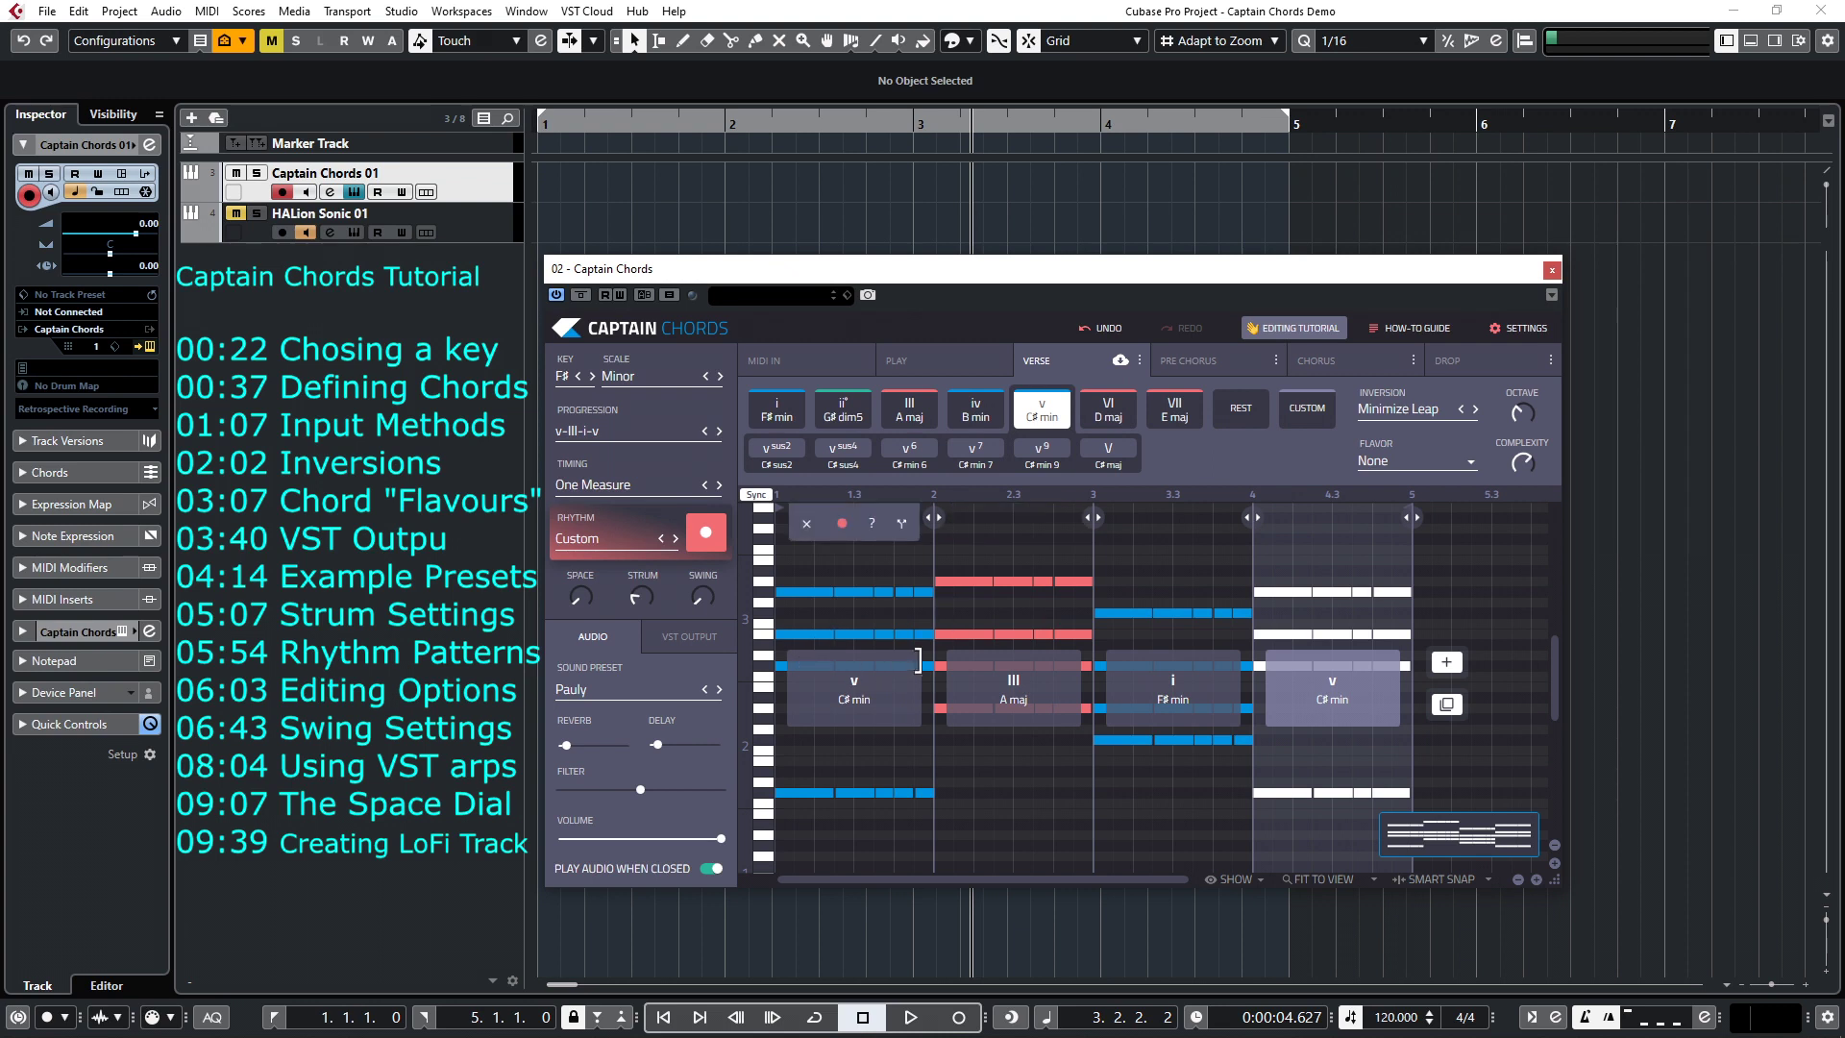
# Step: Raise the Swing amount with the 1/8 setting kept and play the progression from the start to hear it
pyautogui.press('Home')
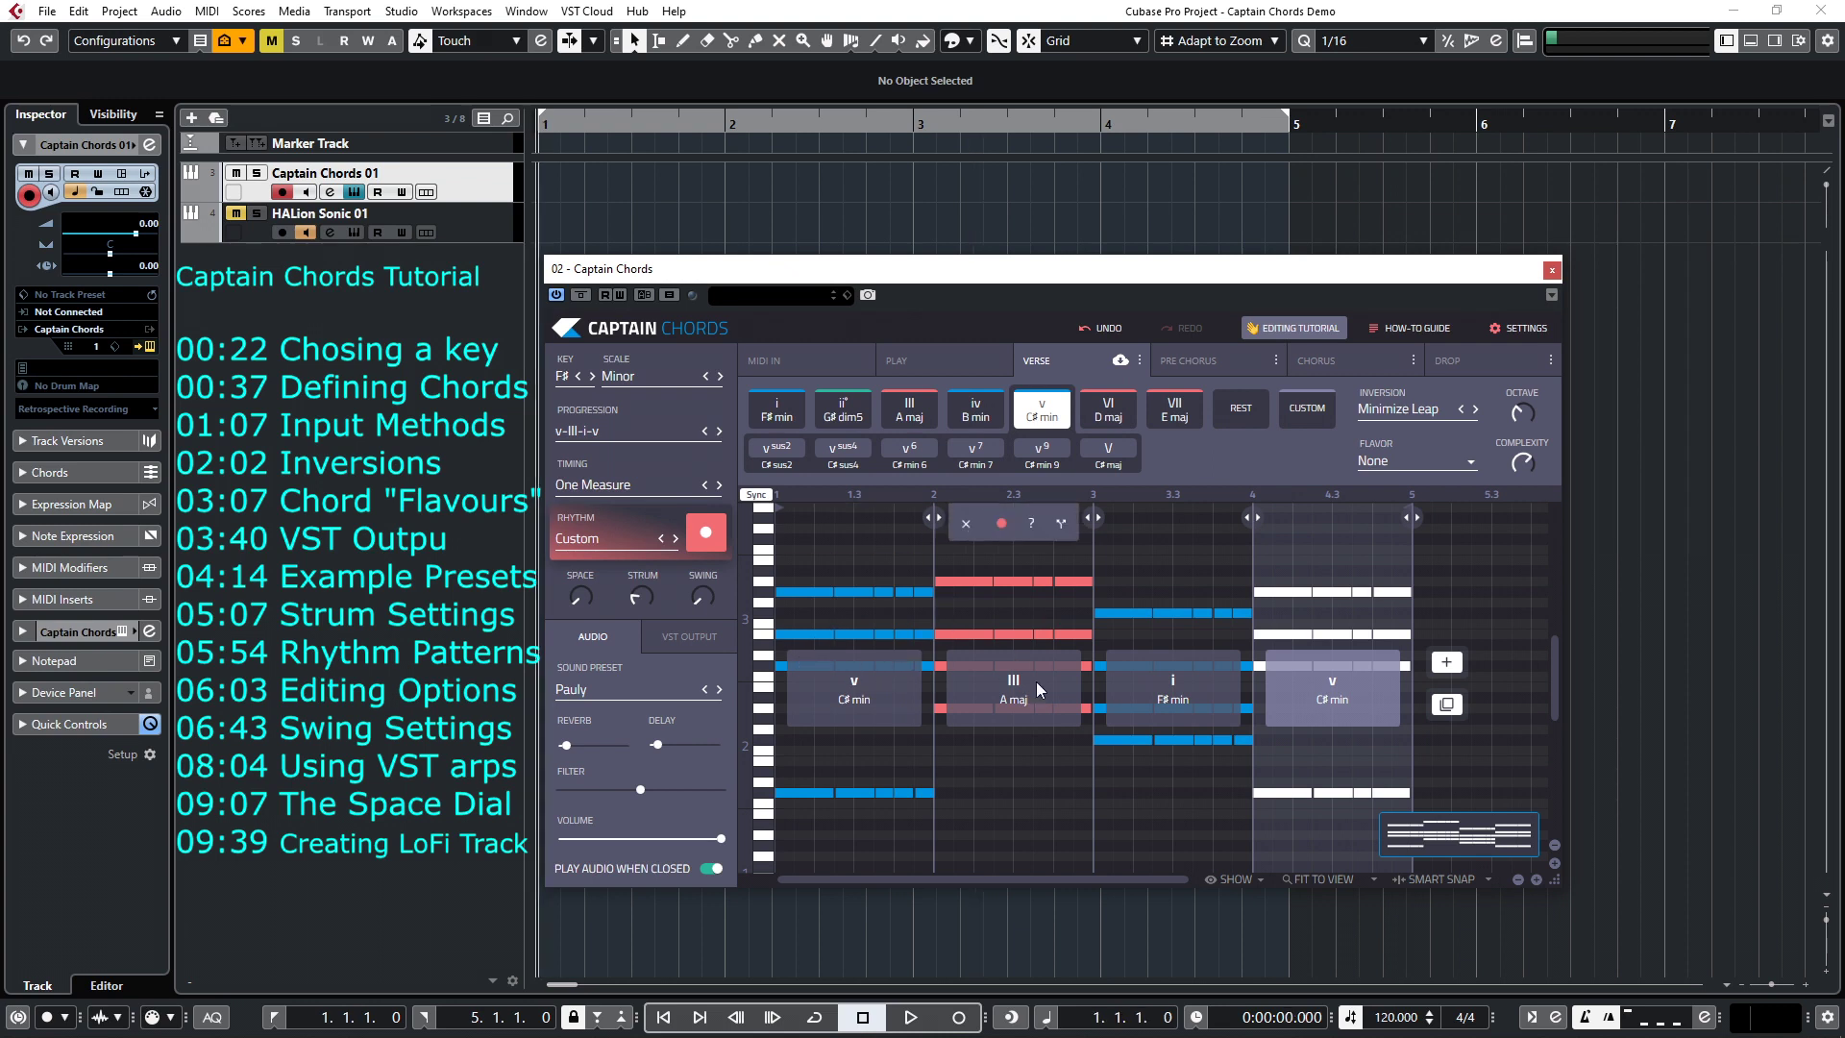
pyautogui.moveTo(698, 600); pyautogui.dragTo(746, 632)
pyautogui.press('space')
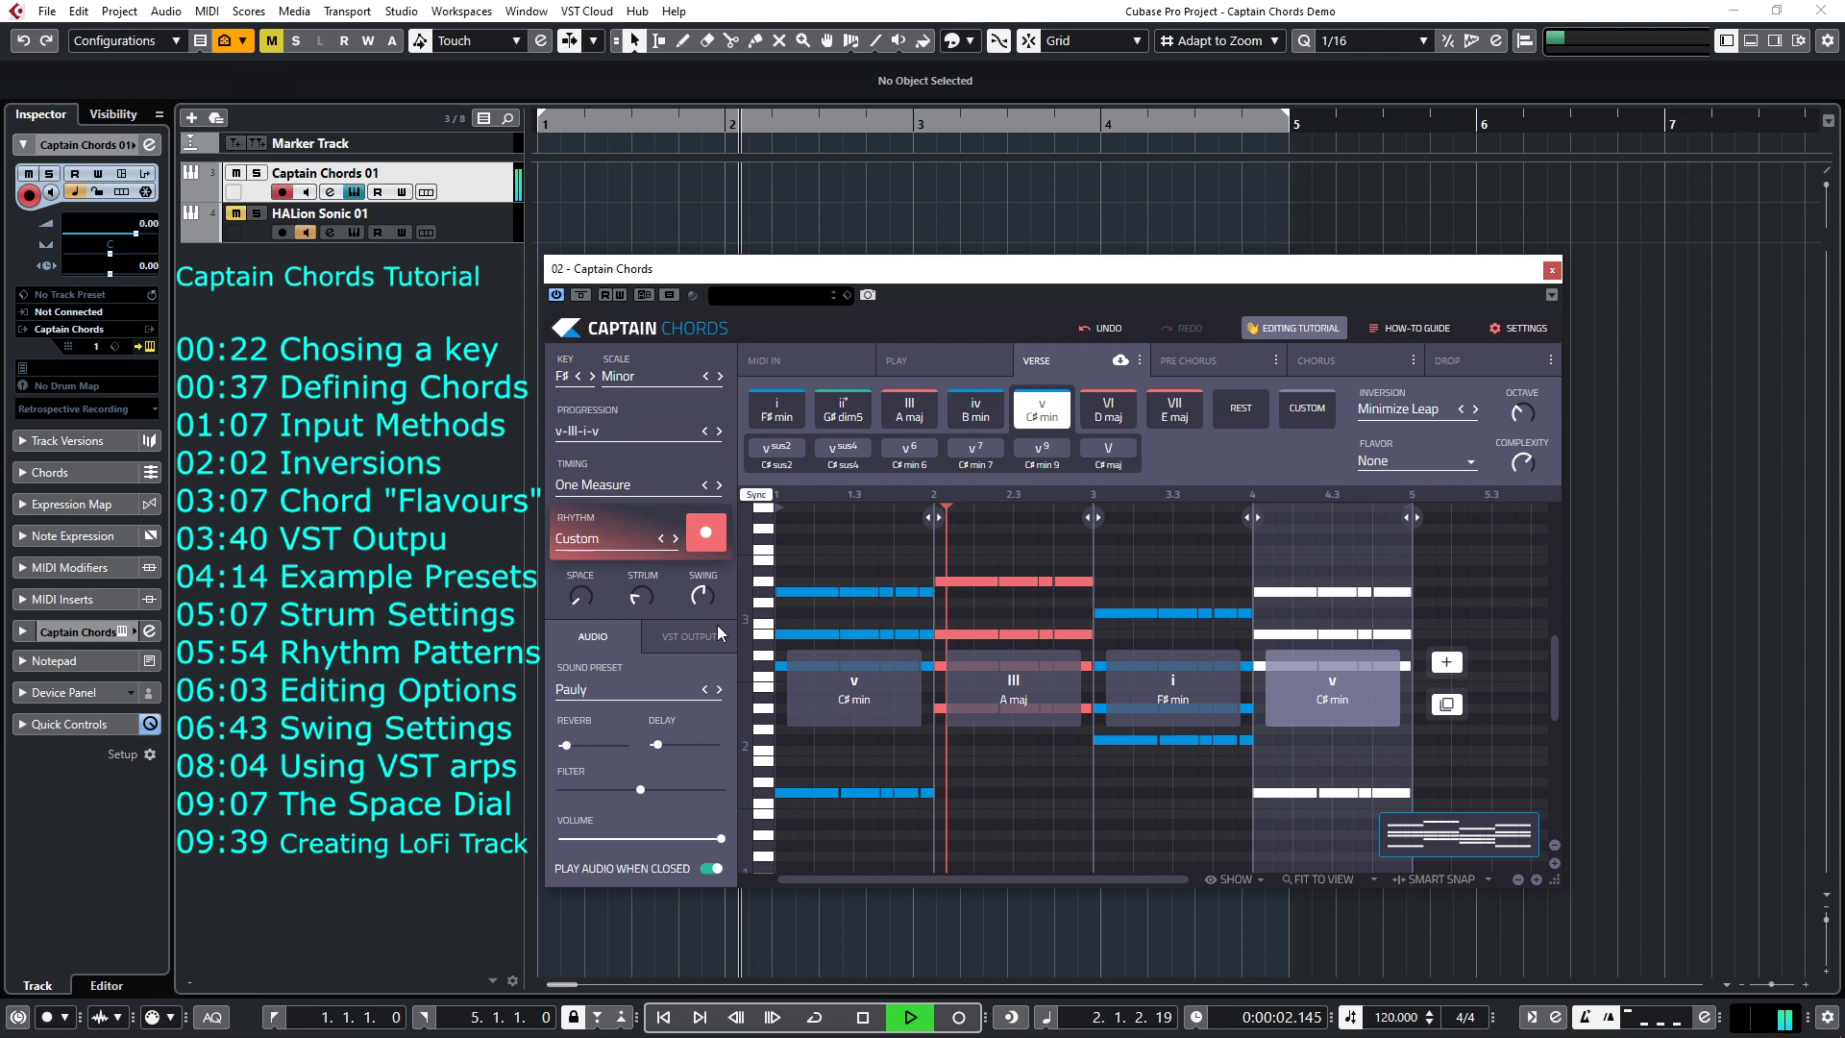
pyautogui.moveTo(702, 596)
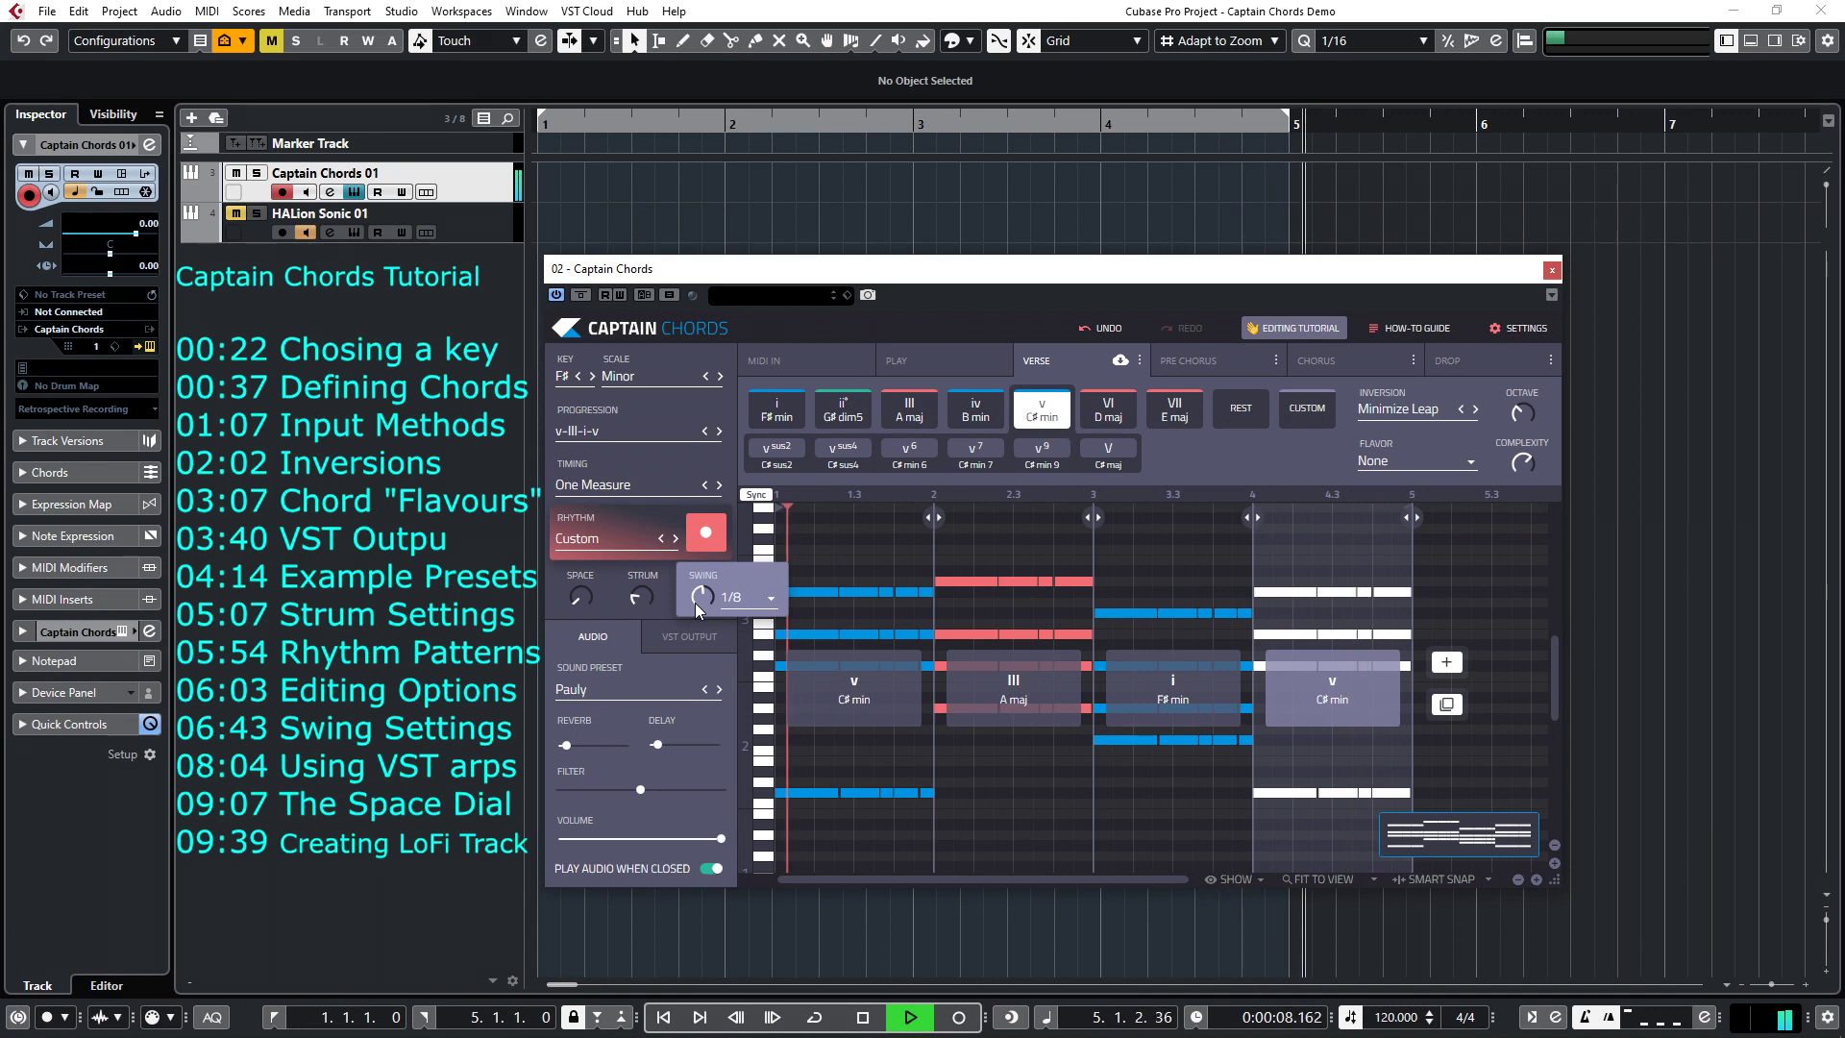
pyautogui.press('space')
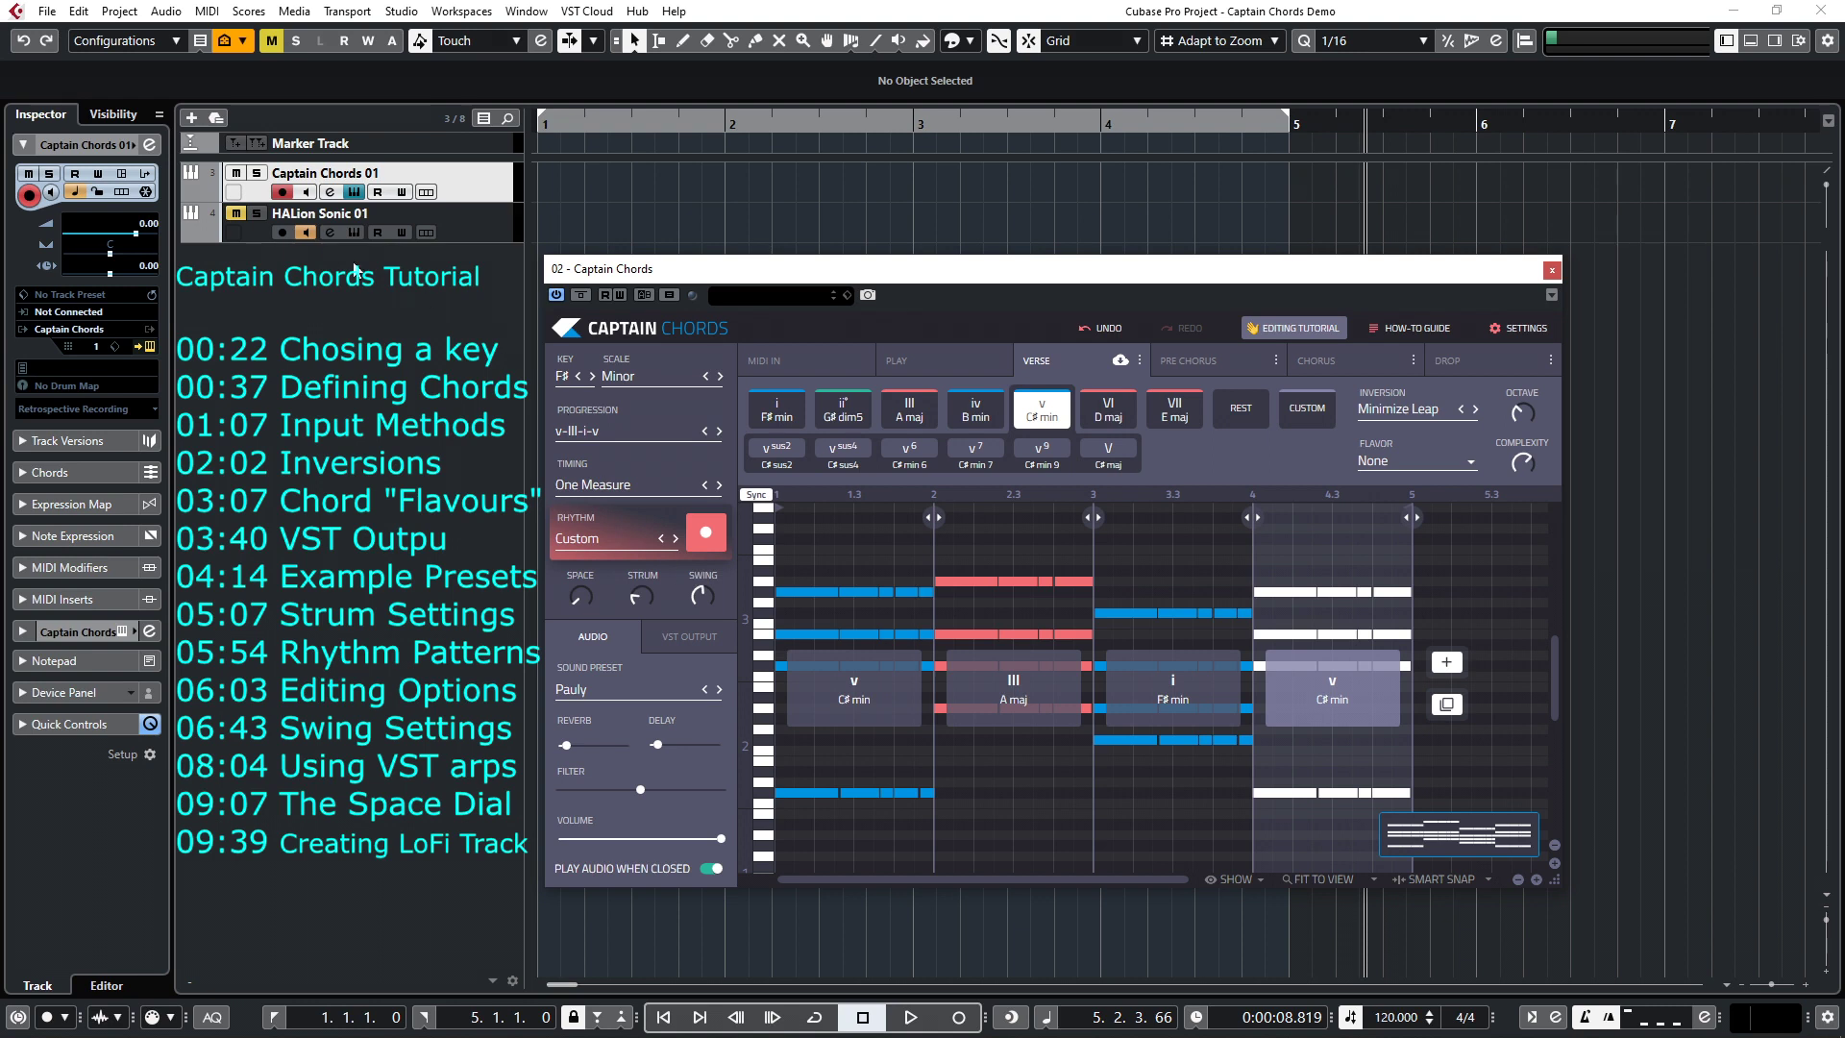
# Step: Unmute the HALion Sonic 01 track, switch the chord output to VST Output, and play the progression from the start
pyautogui.click(237, 215)
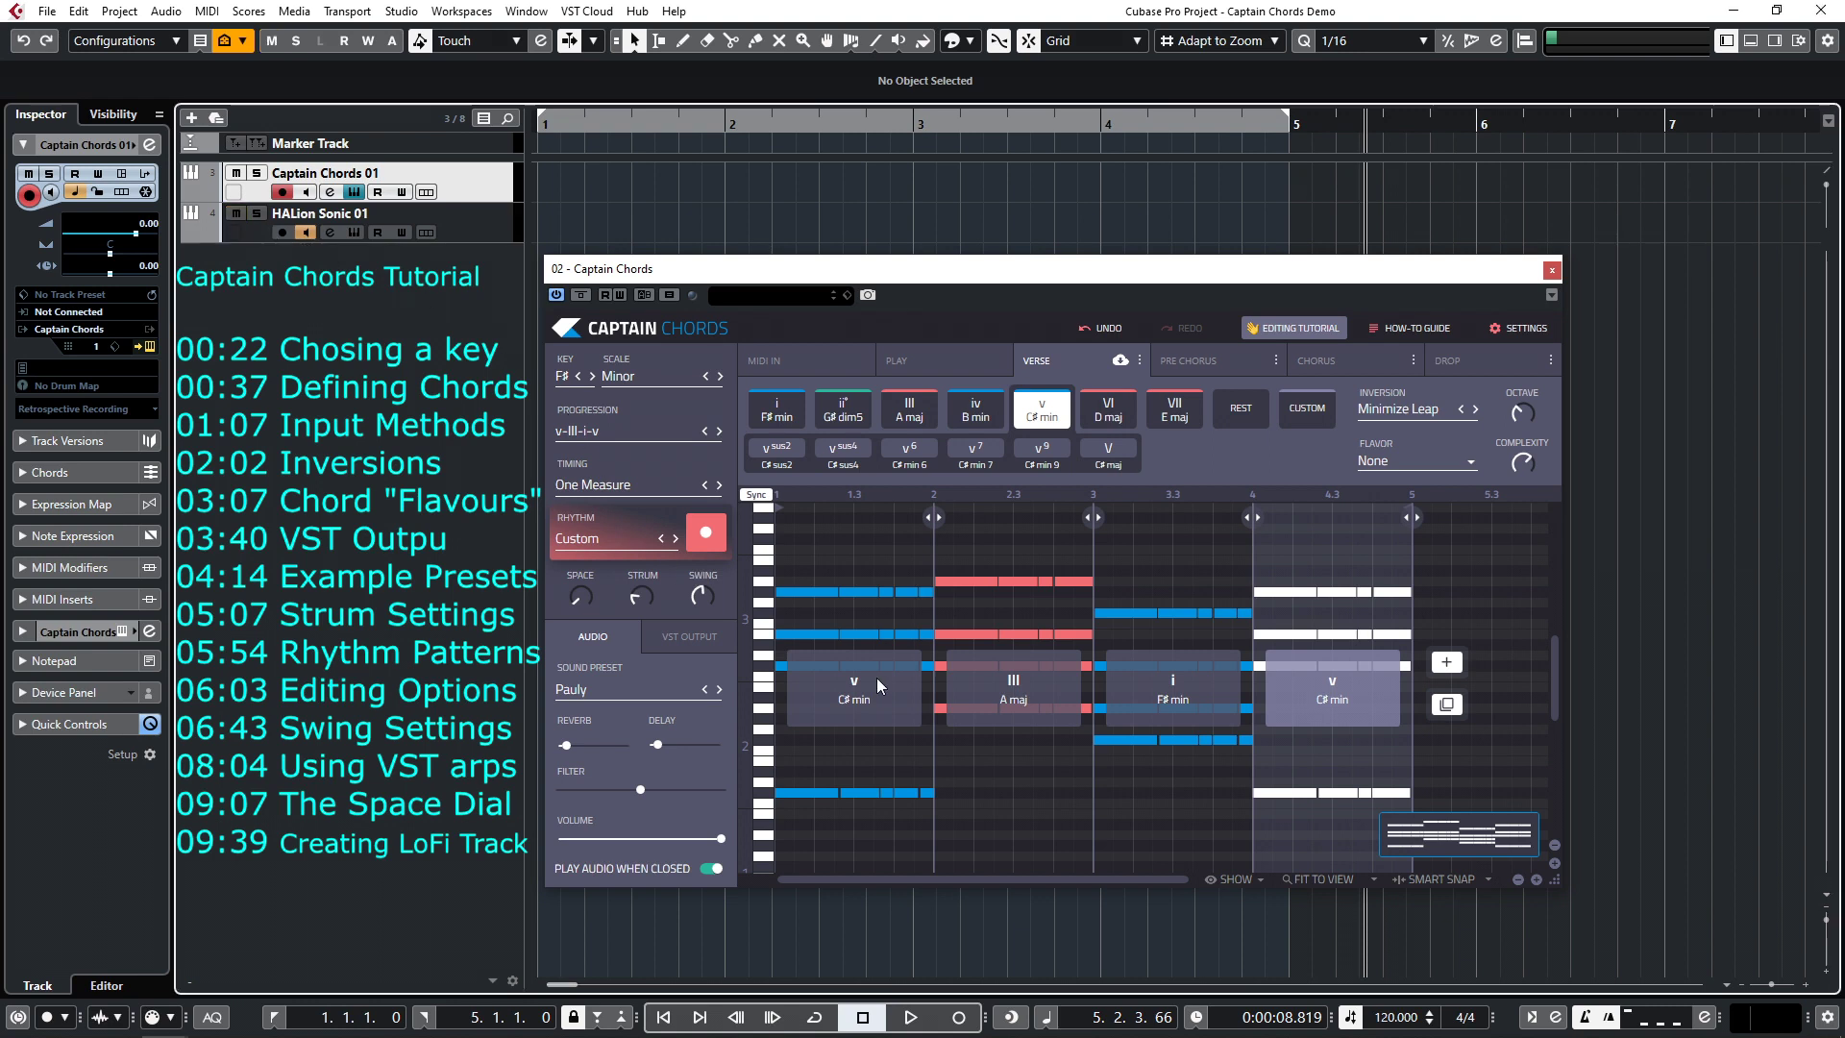
pyautogui.click(690, 637)
pyautogui.press('Home')
pyautogui.press('space')
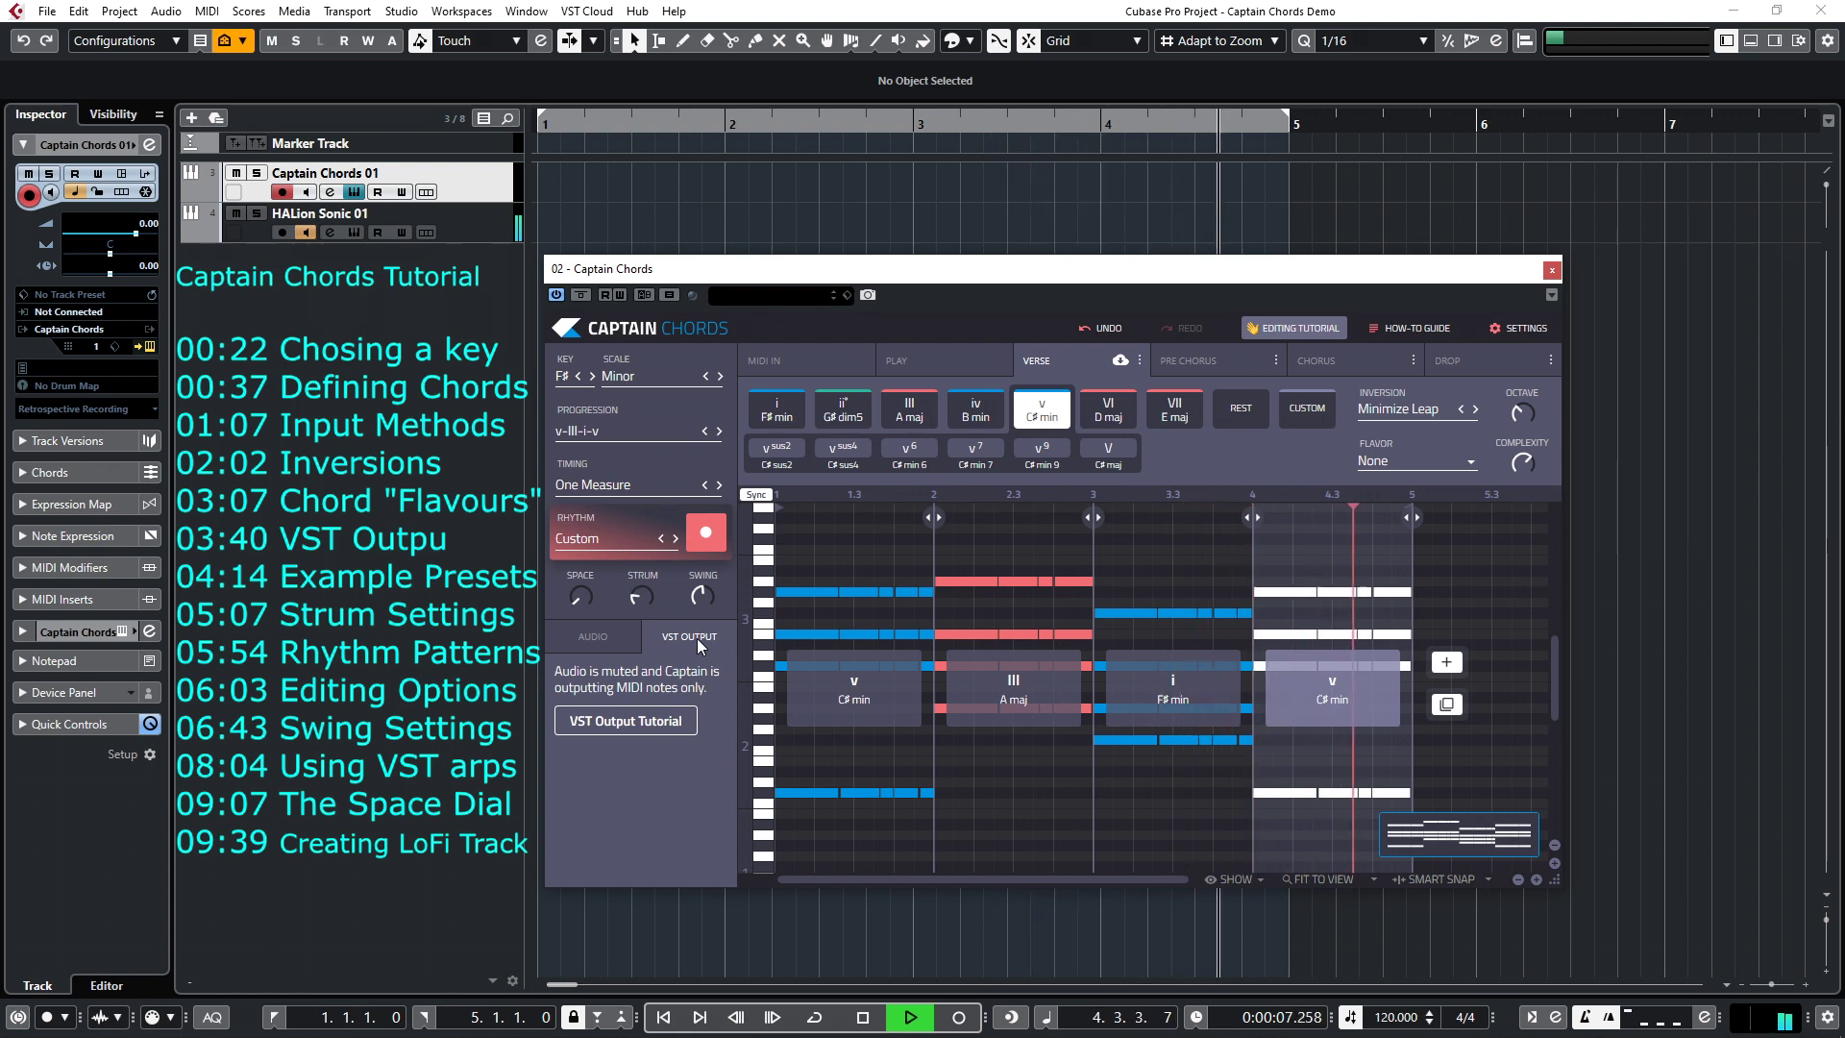
pyautogui.press('space')
# Step: Place the verse progression as a MIDI part on the HALion Sonic 01 track at bar 1 and mute Captain Chords 01
pyautogui.moveTo(1115, 289); pyautogui.dragTo(1330, 353)
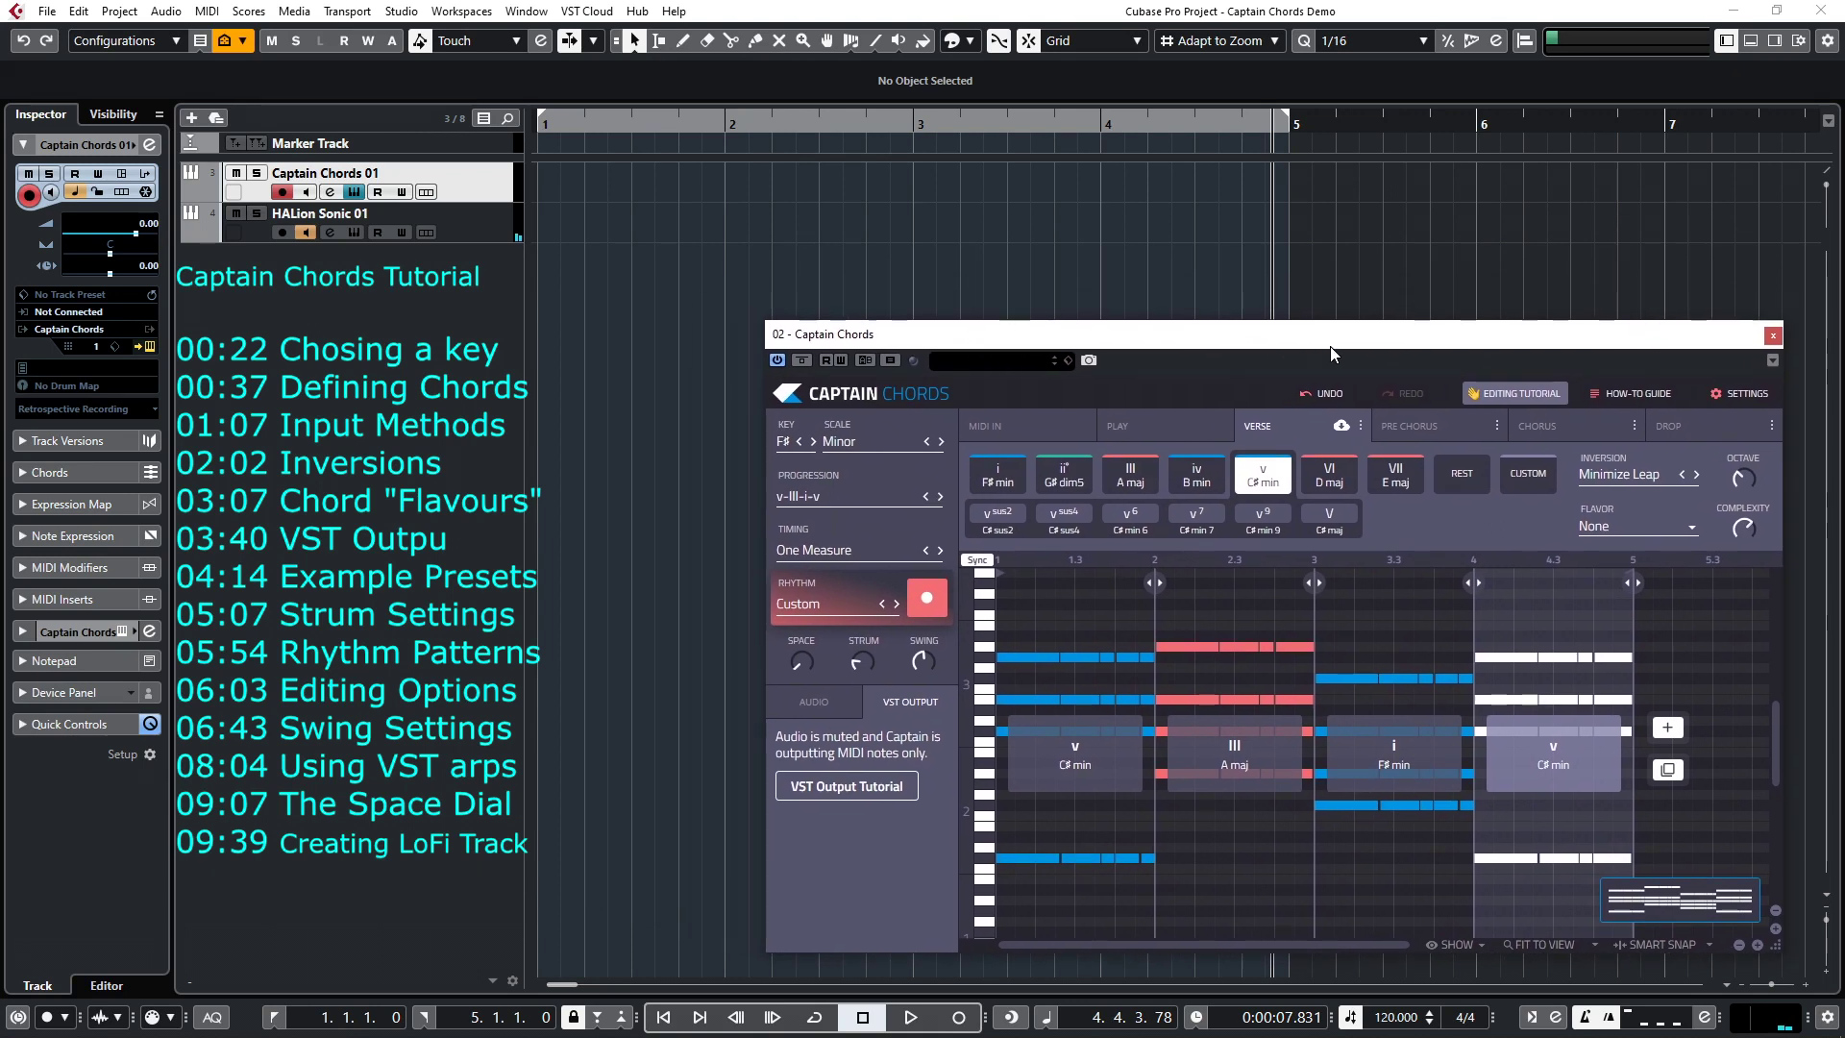
pyautogui.moveTo(1678, 908); pyautogui.dragTo(565, 217)
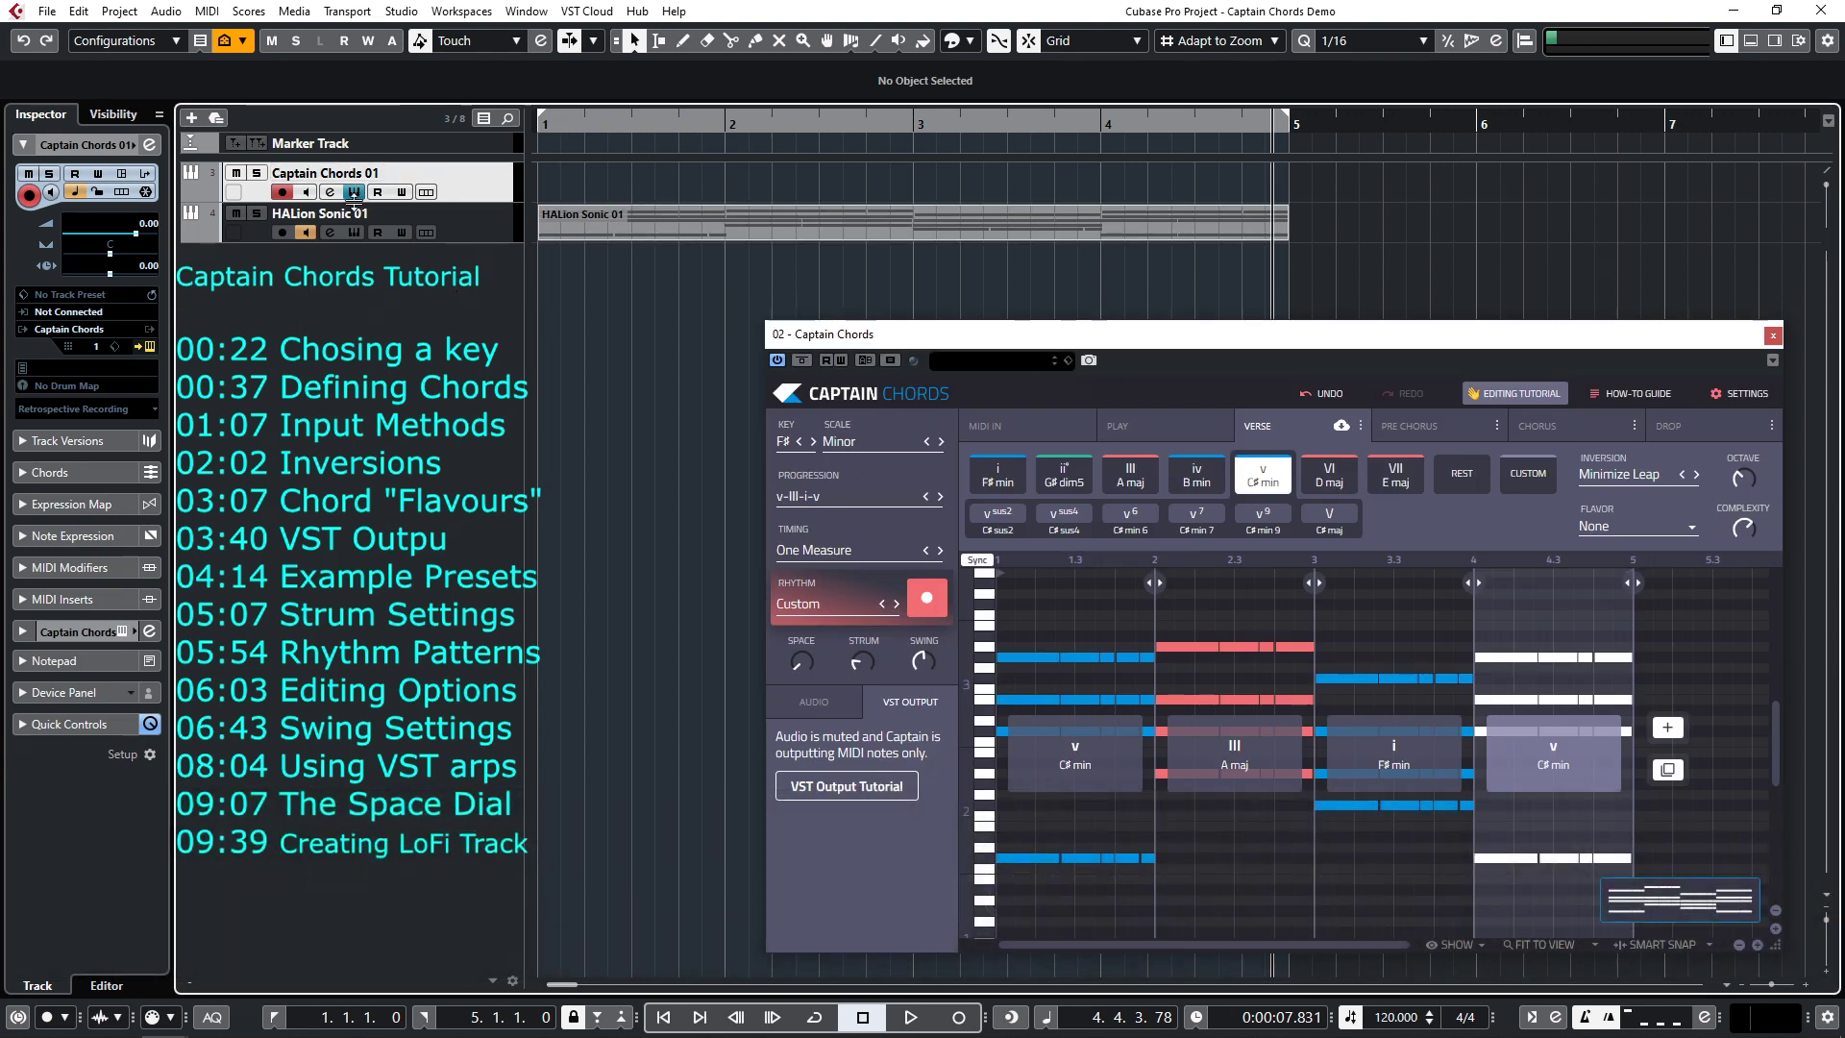
pyautogui.click(235, 174)
# Step: Select the HALion Sonic 01 track and play its MIDI part briefly from the start of the project
pyautogui.click(493, 239)
pyautogui.press(',')
pyautogui.press('space')
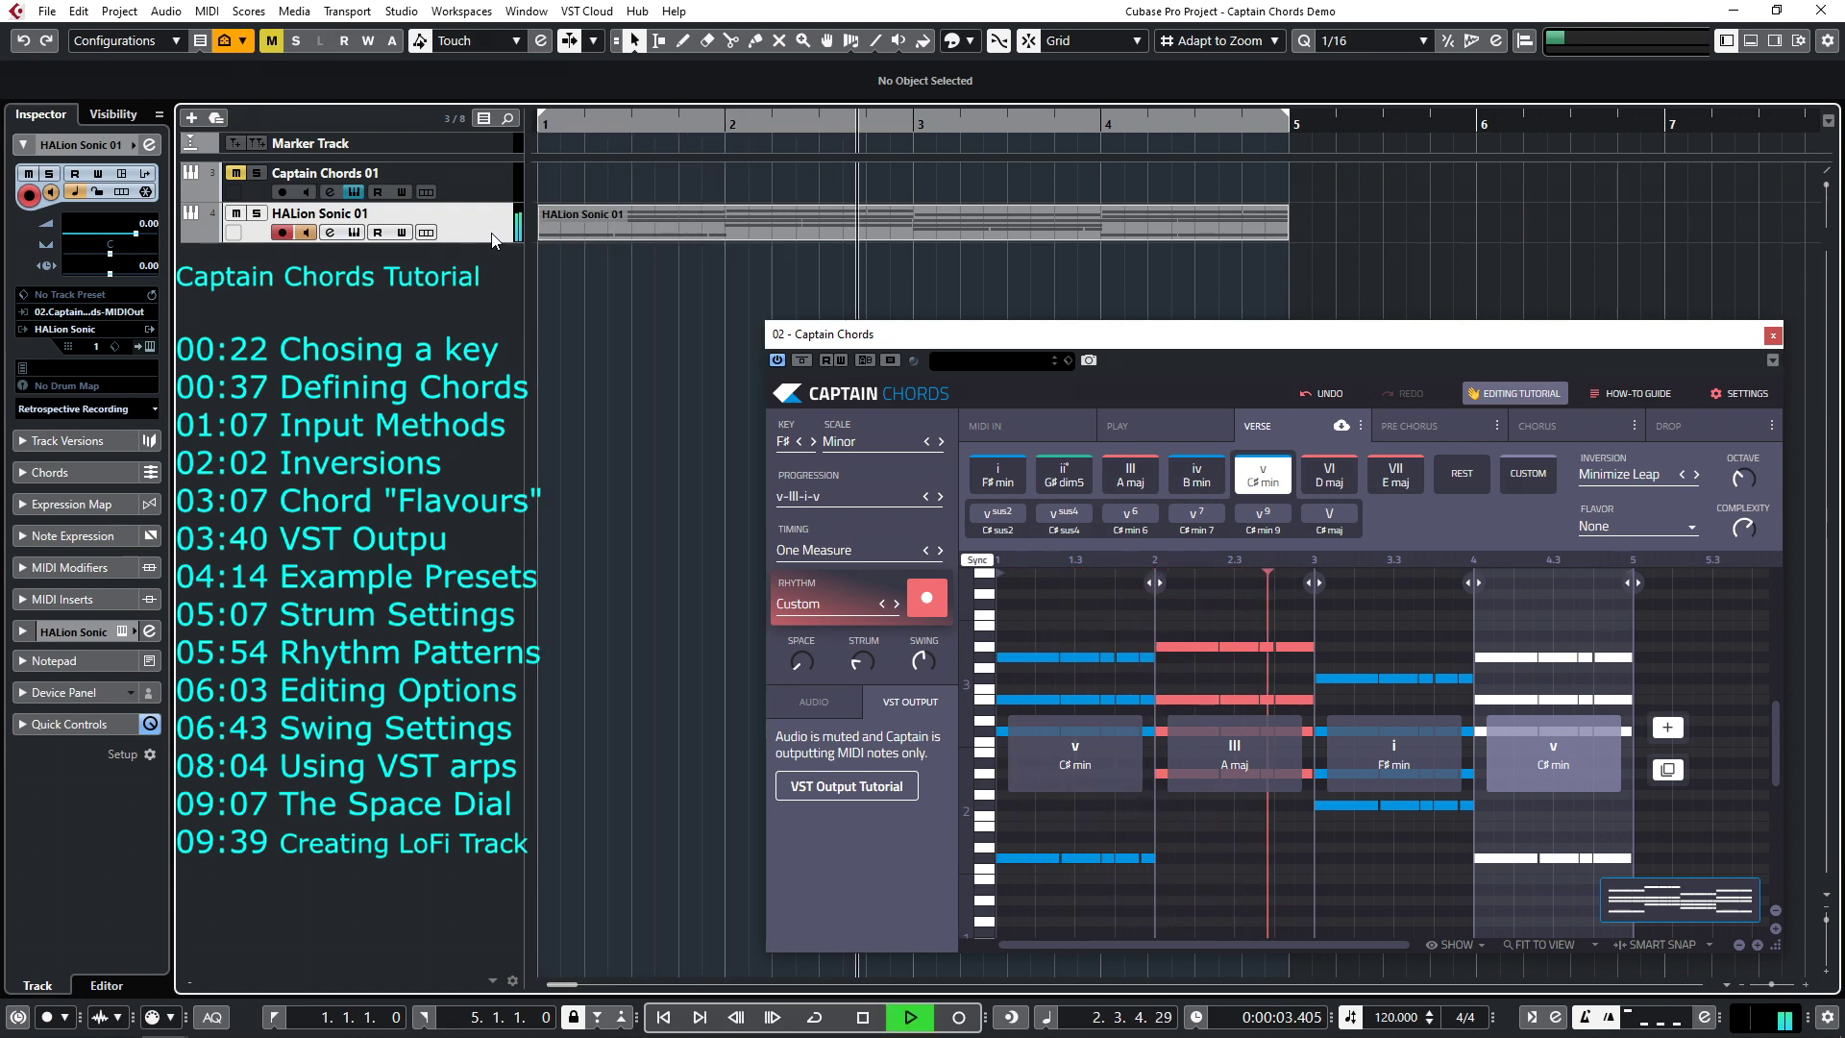
pyautogui.press('space')
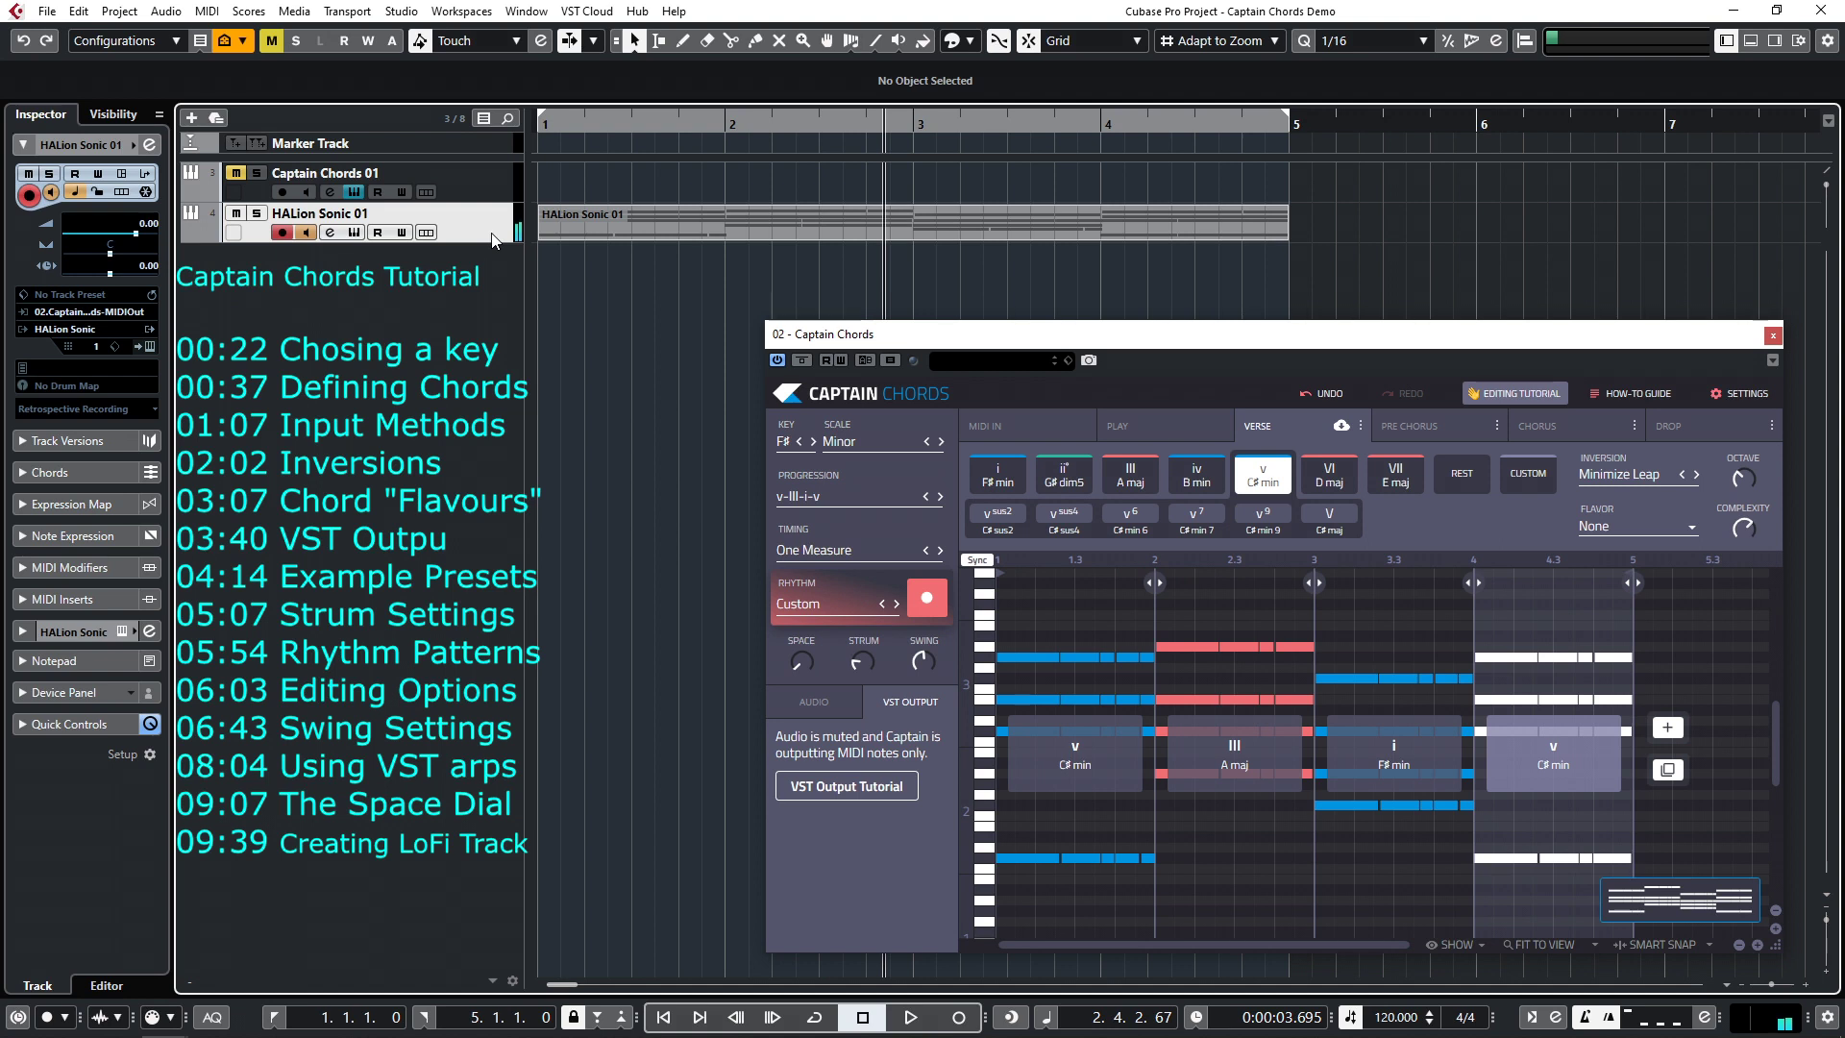
# Step: Examine the notes of the HALion Sonic 01 part in the Key Editor, closing the Captain Chords window and the editor
pyautogui.click(649, 123)
pyautogui.doubleClick(616, 215)
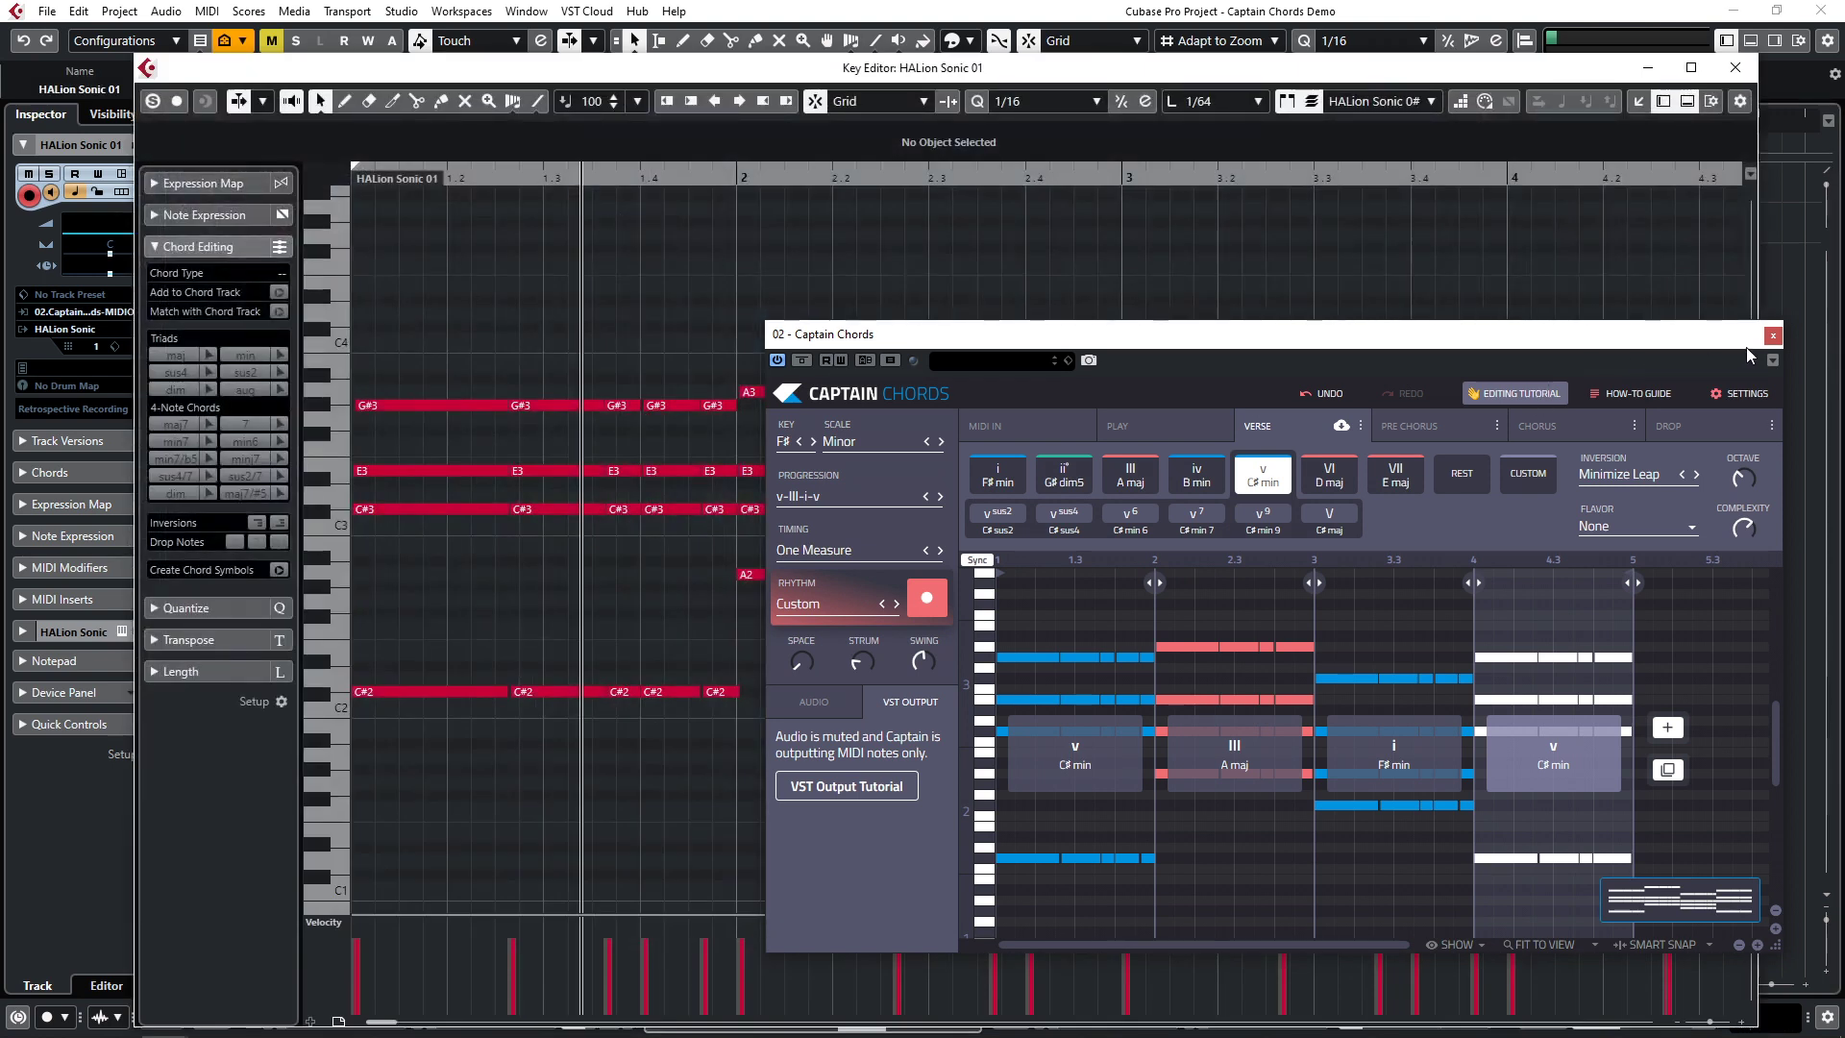
pyautogui.click(1771, 336)
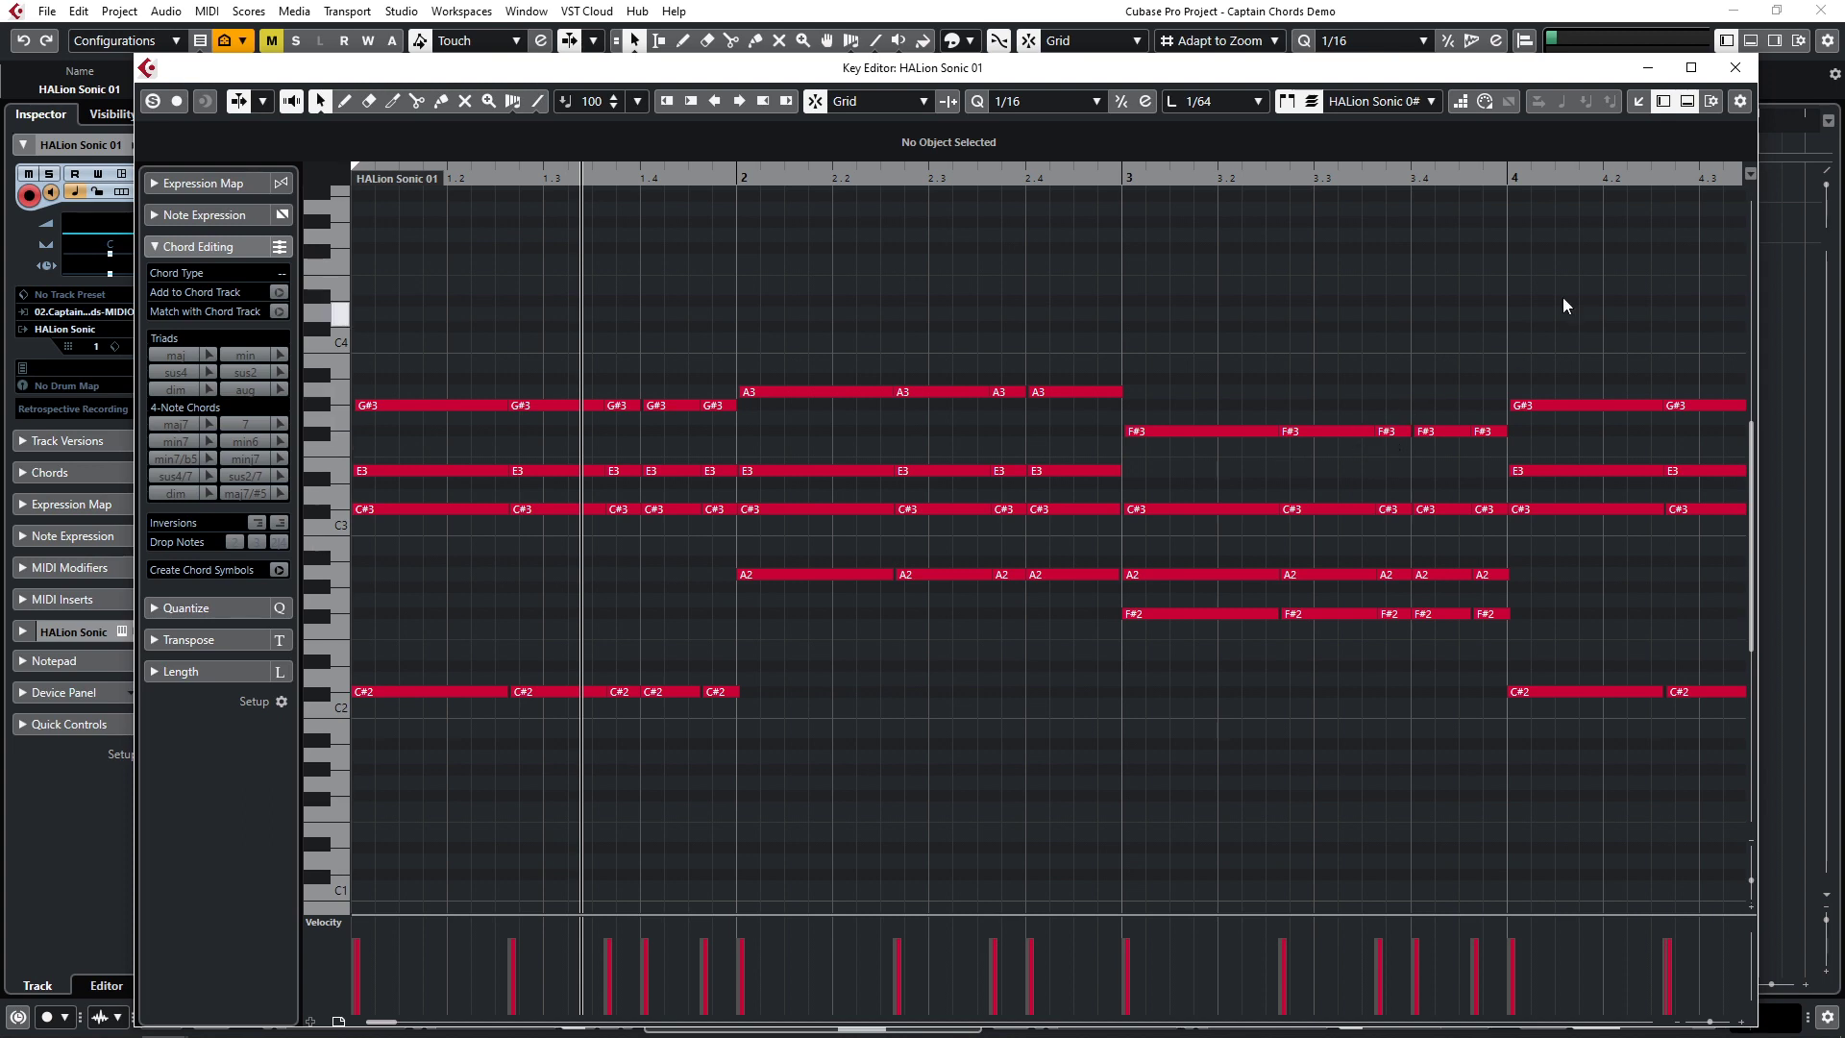
pyautogui.click(1743, 73)
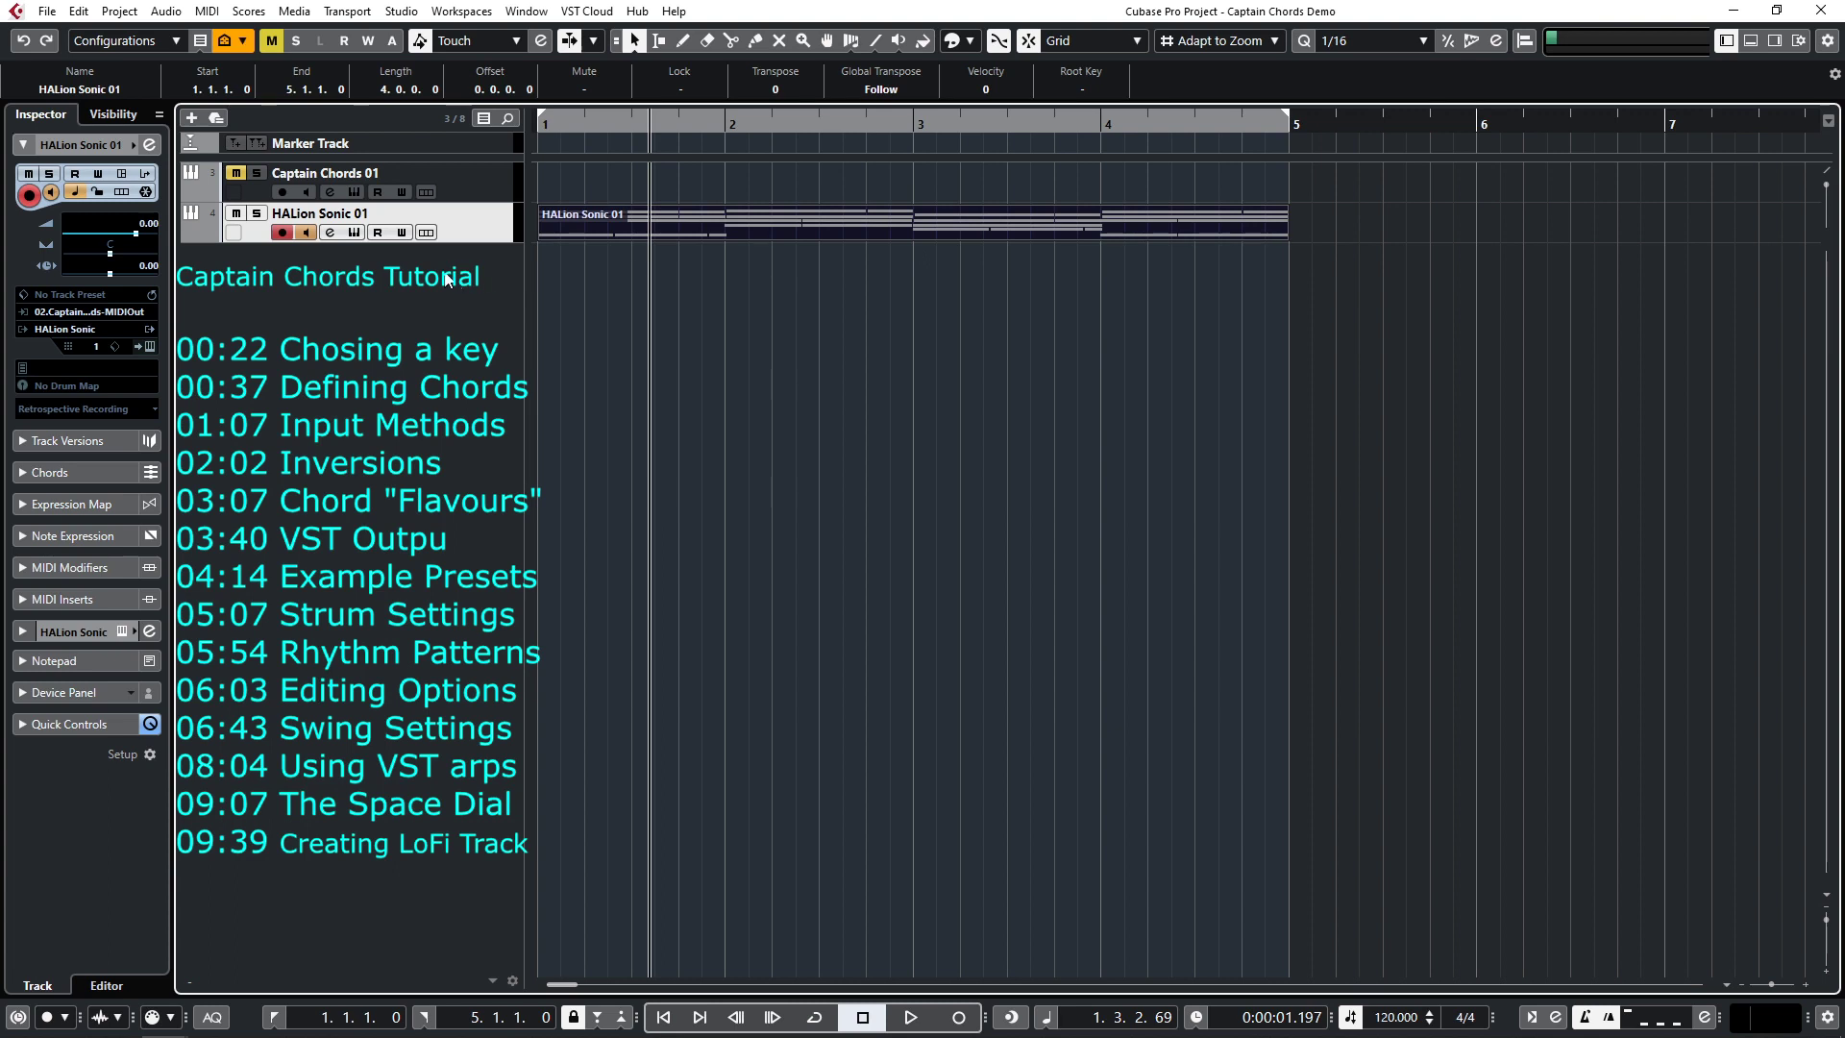
# Step: Open the HALion Sonic instrument and solo FlexPhrased Funky Strat in slot 4 instead of Chorus Electric Guitar
pyautogui.click(355, 237)
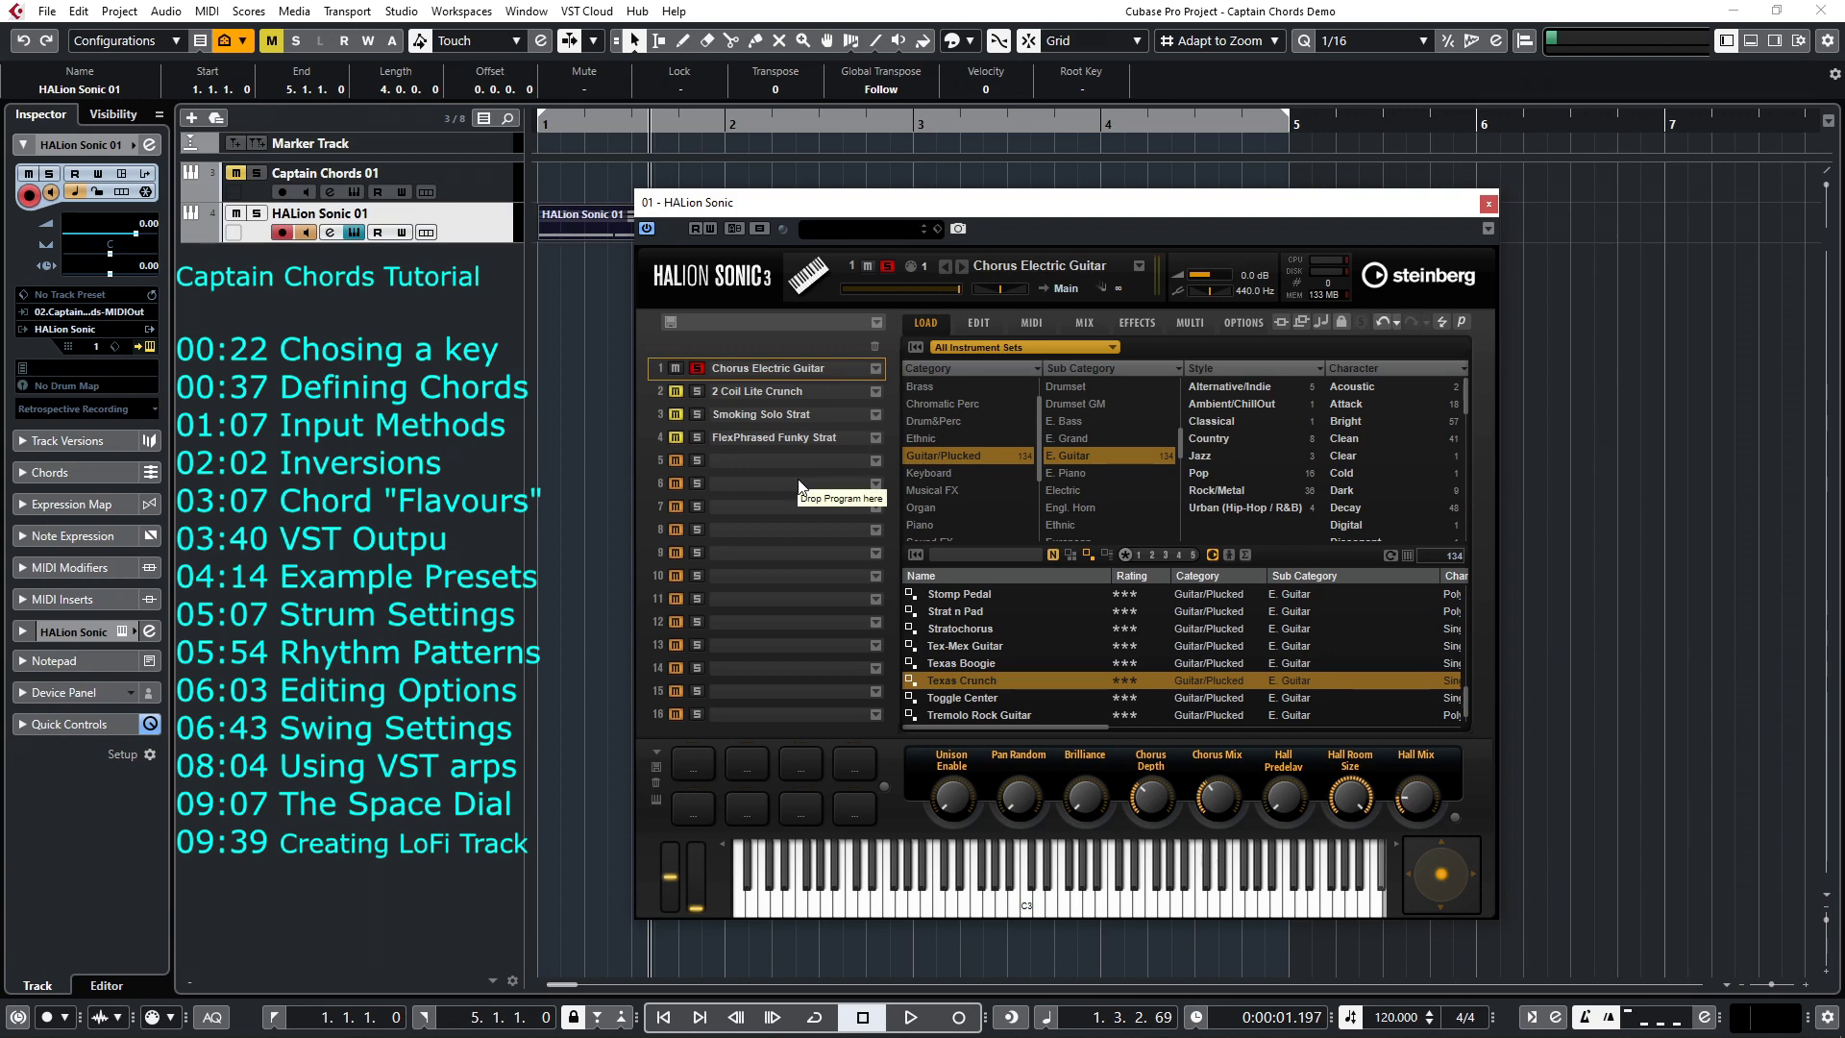
pyautogui.click(749, 441)
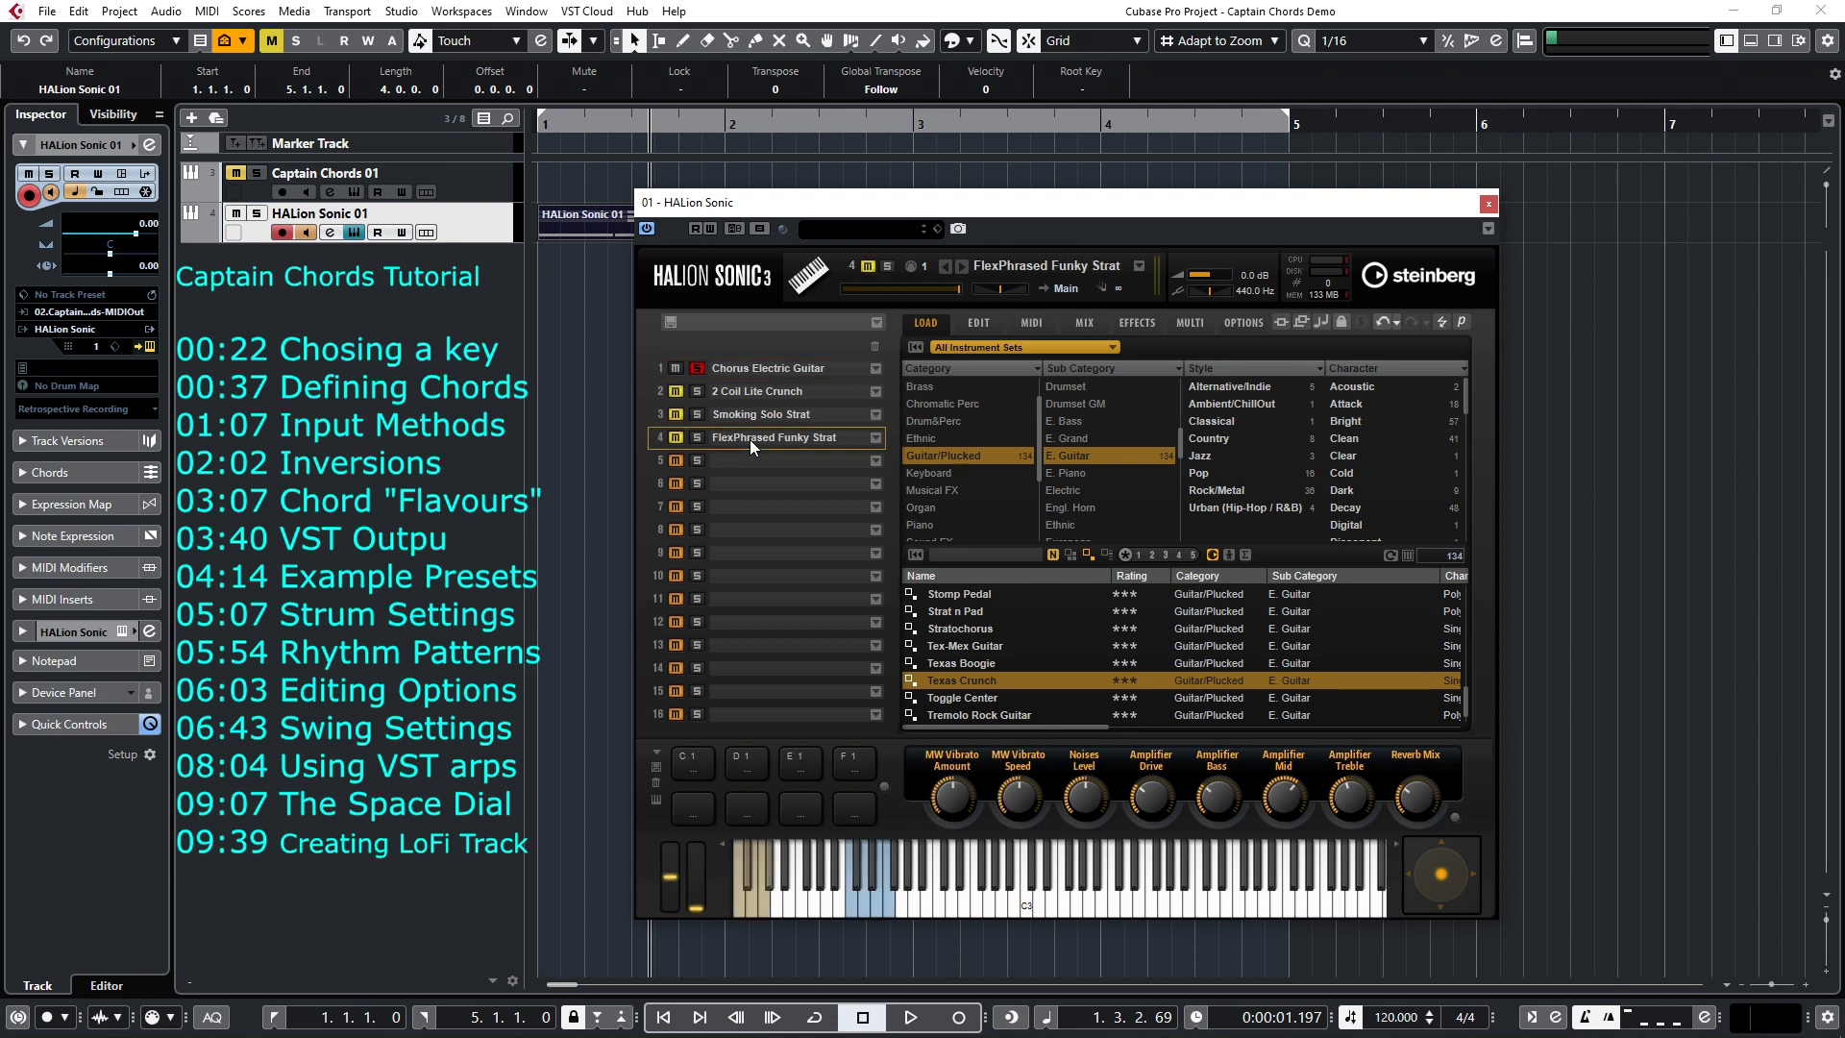
pyautogui.click(697, 437)
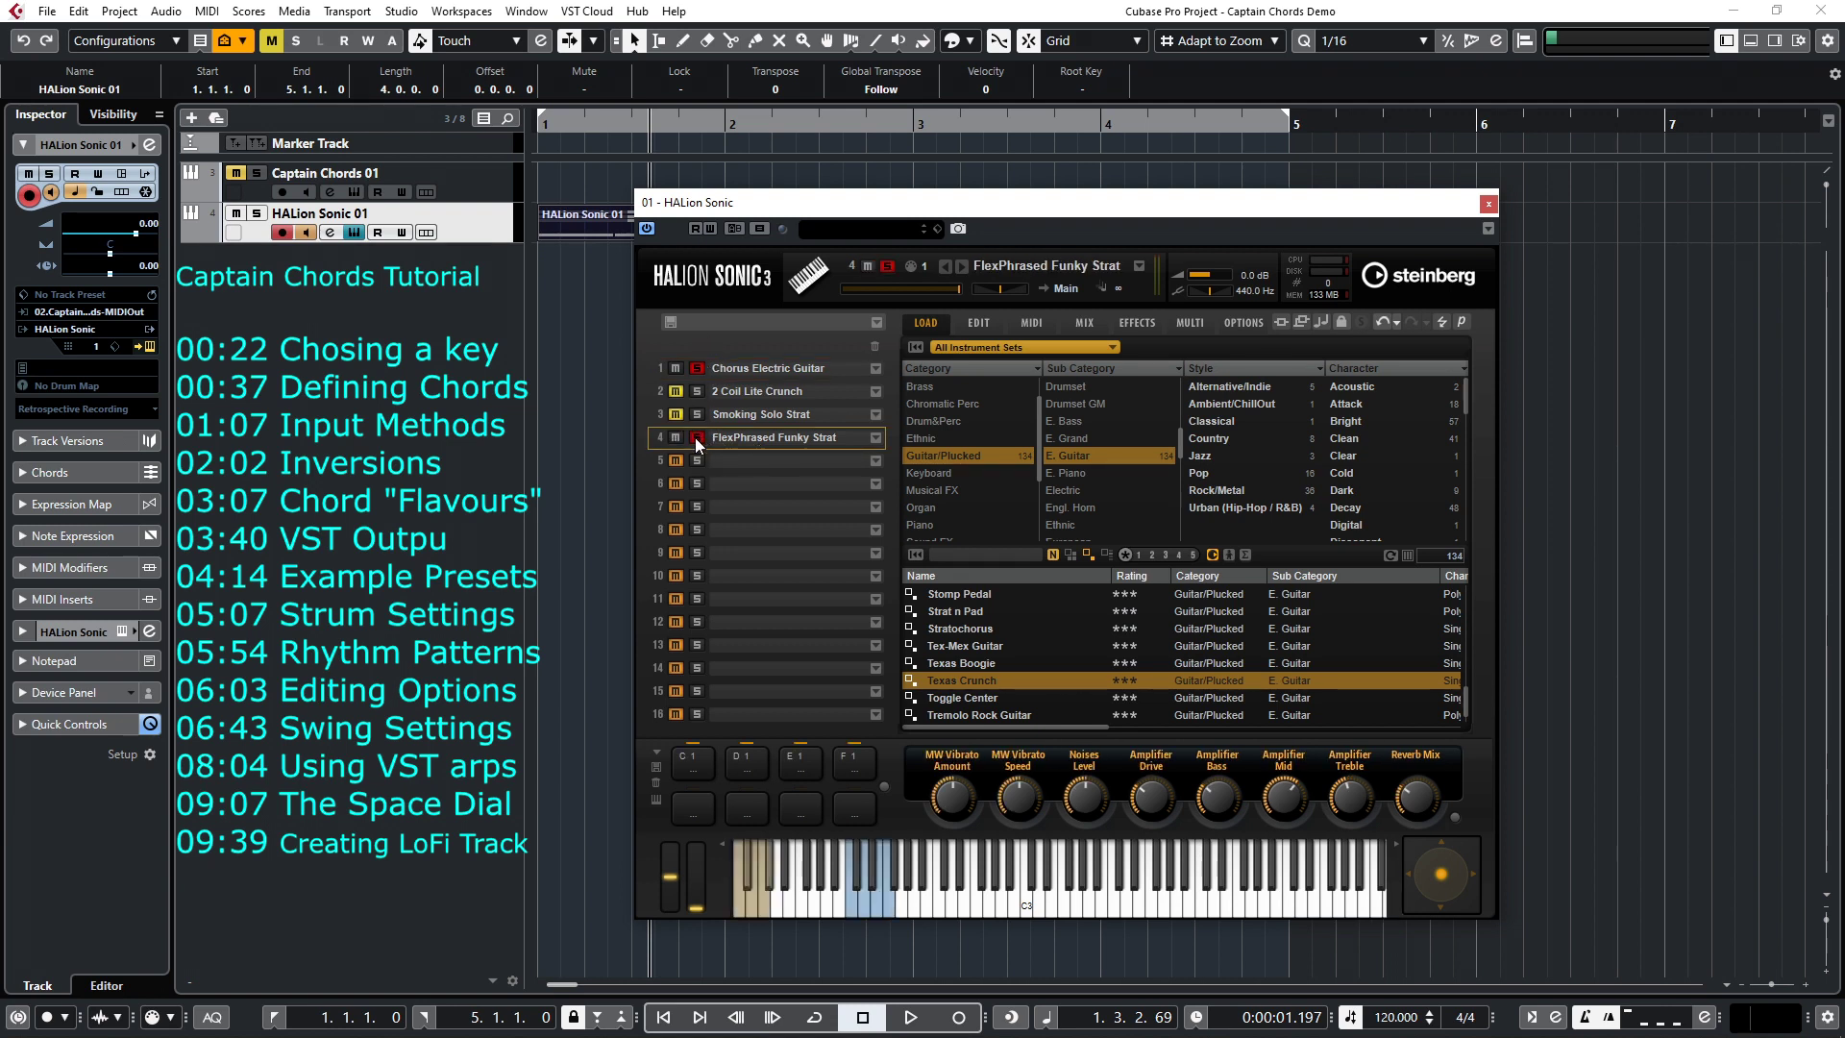
pyautogui.click(695, 369)
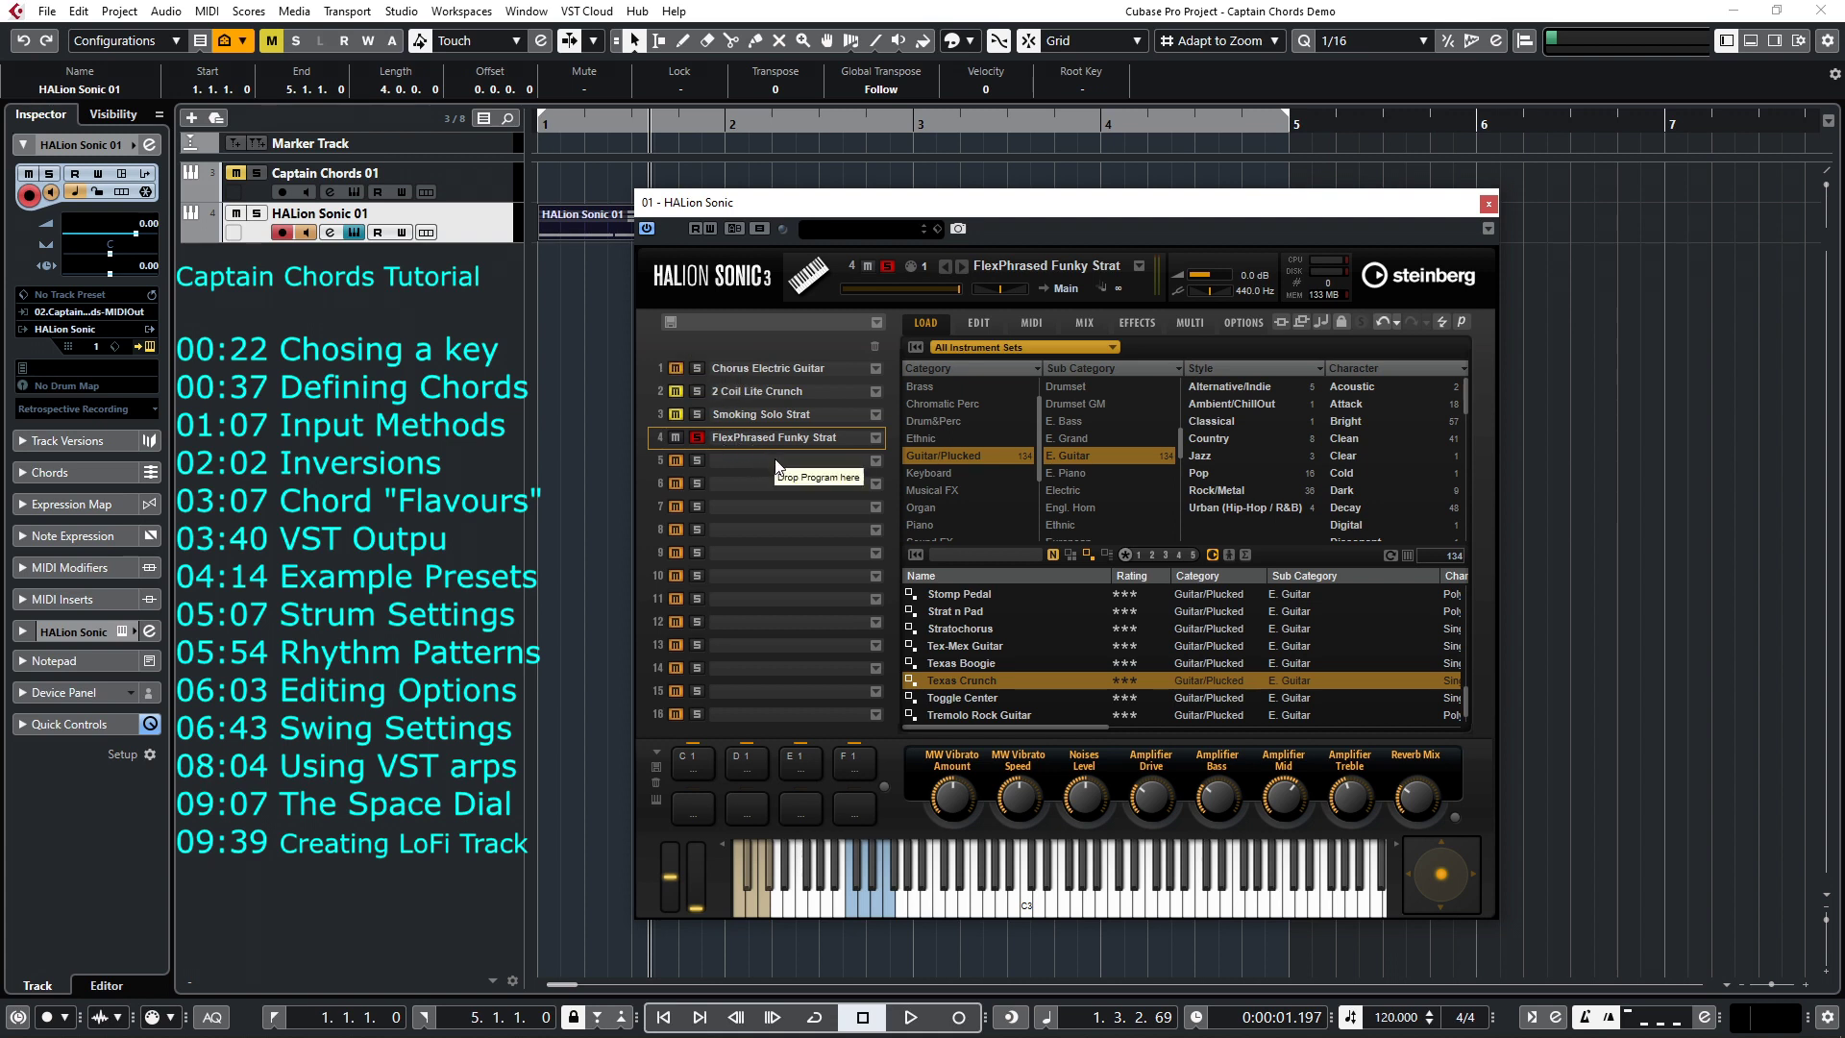
# Step: Play the MIDI part from the start with the FlexPhrased Funky Strat sound and stop playback
pyautogui.press('space')
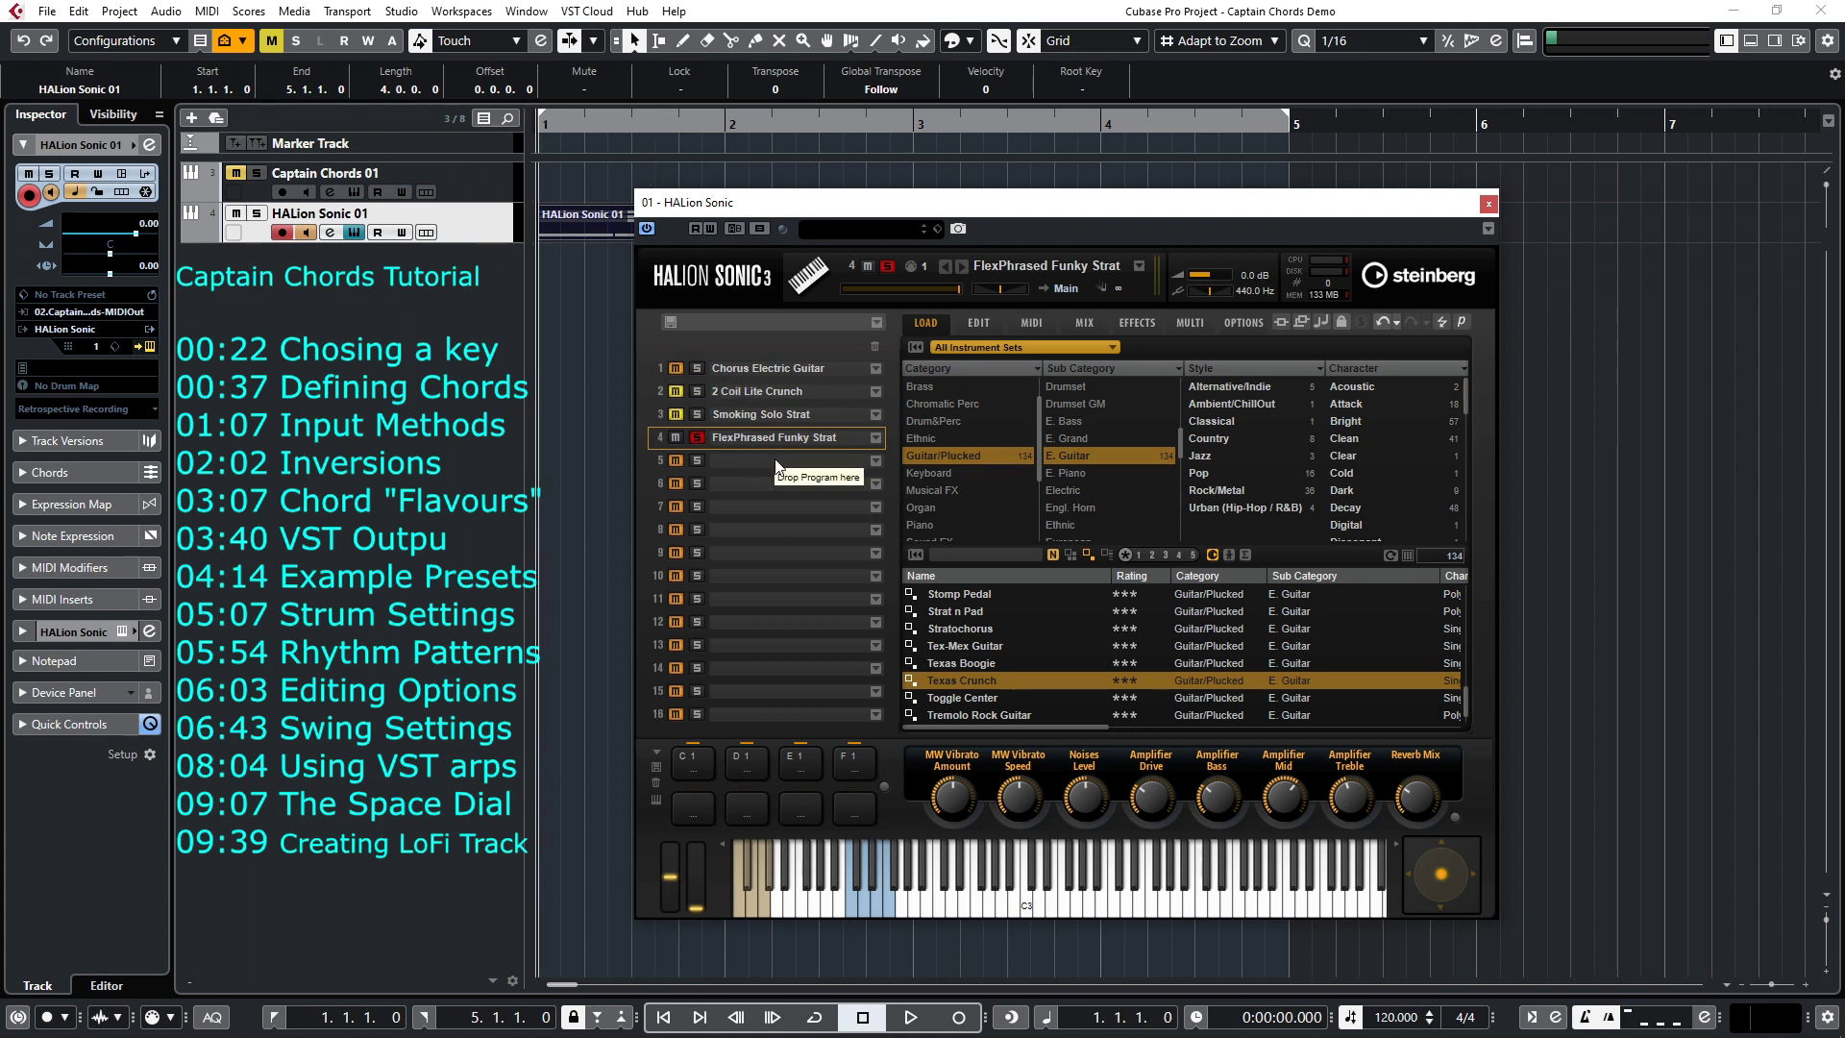
pyautogui.press('space')
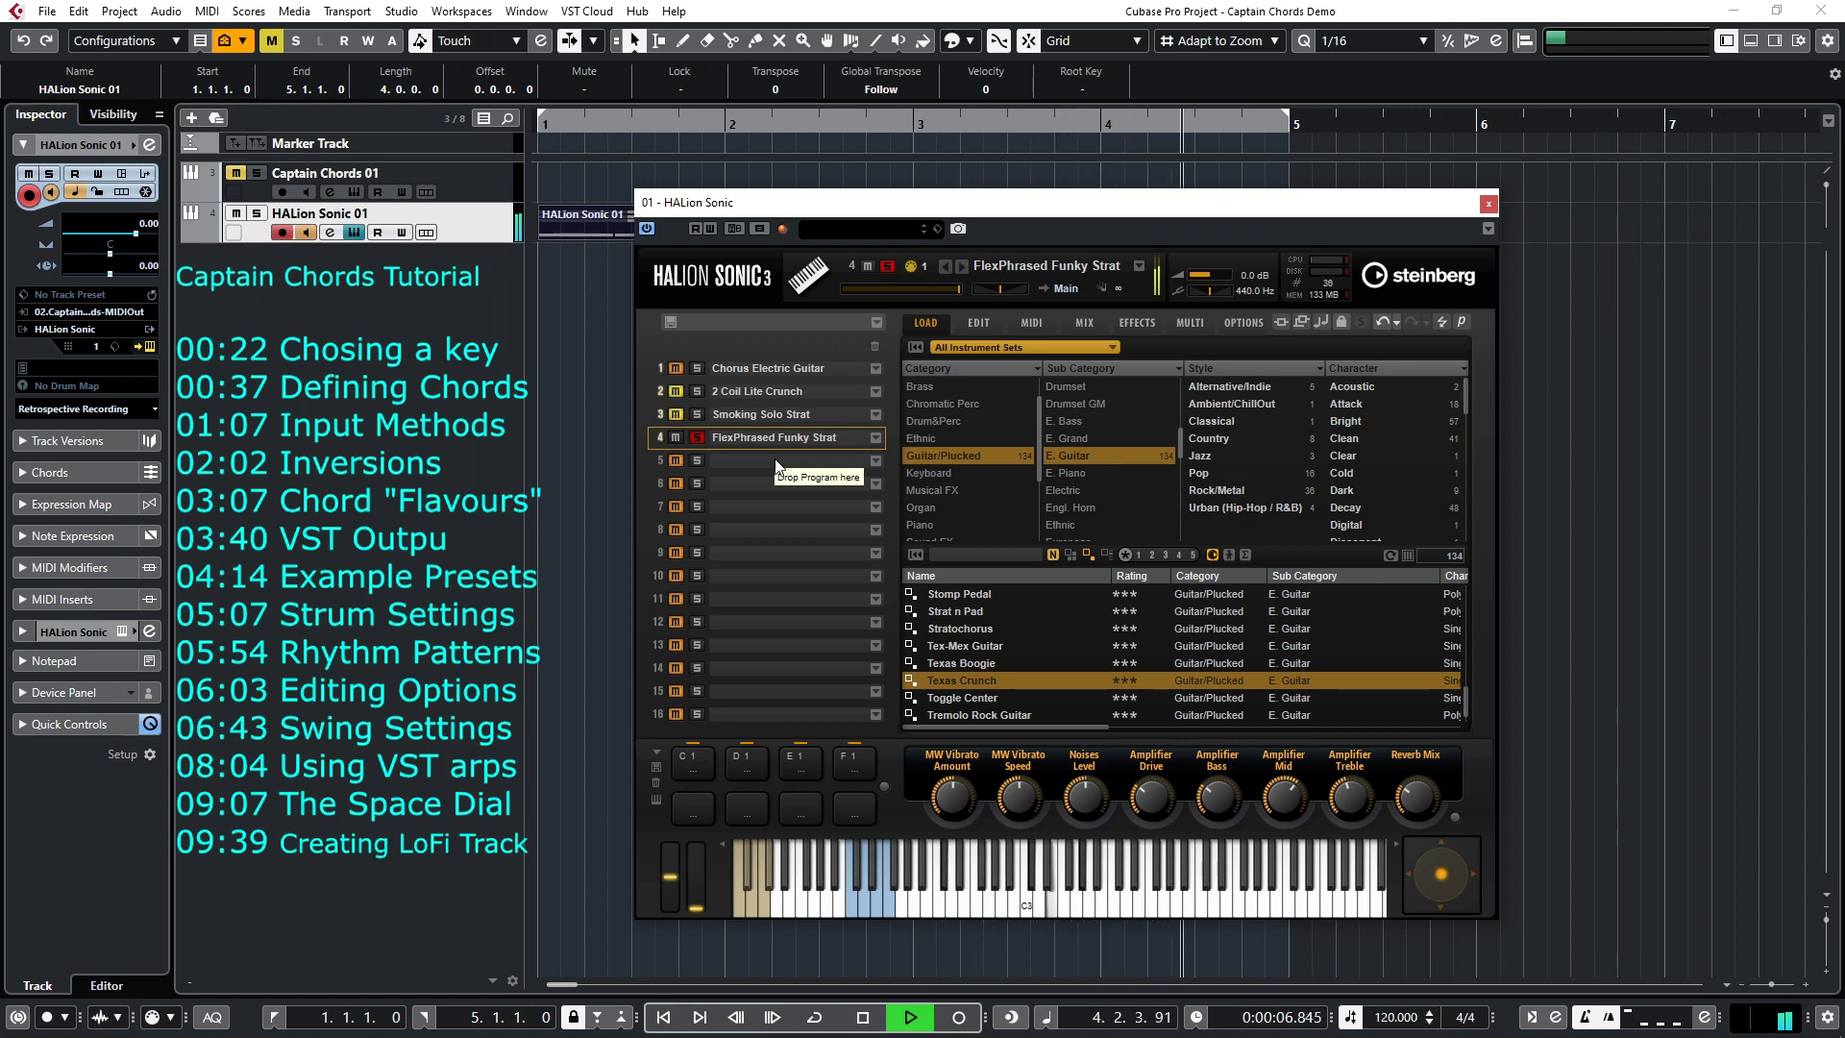
pyautogui.press('space')
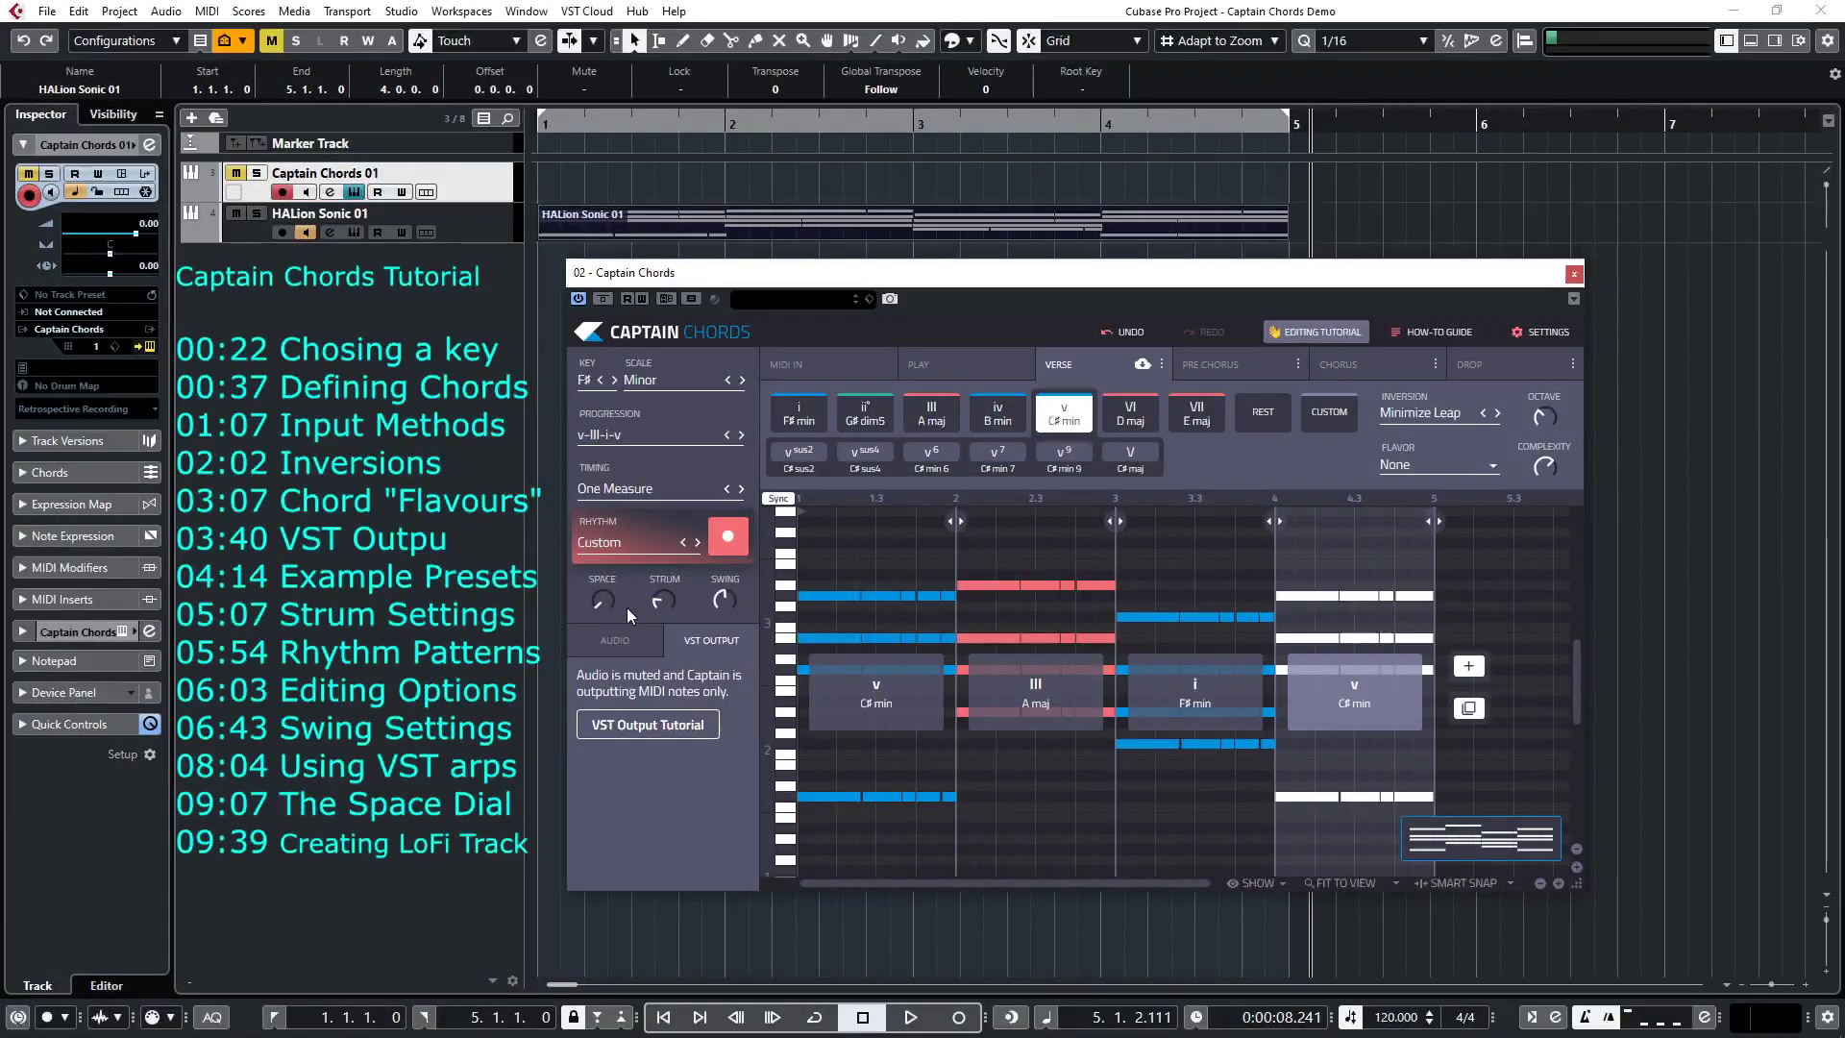
# Step: Raise the Space amount in Smart Legato mode to separate the chord notes, and turn the amount back down
pyautogui.moveTo(604, 602); pyautogui.dragTo(604, 582)
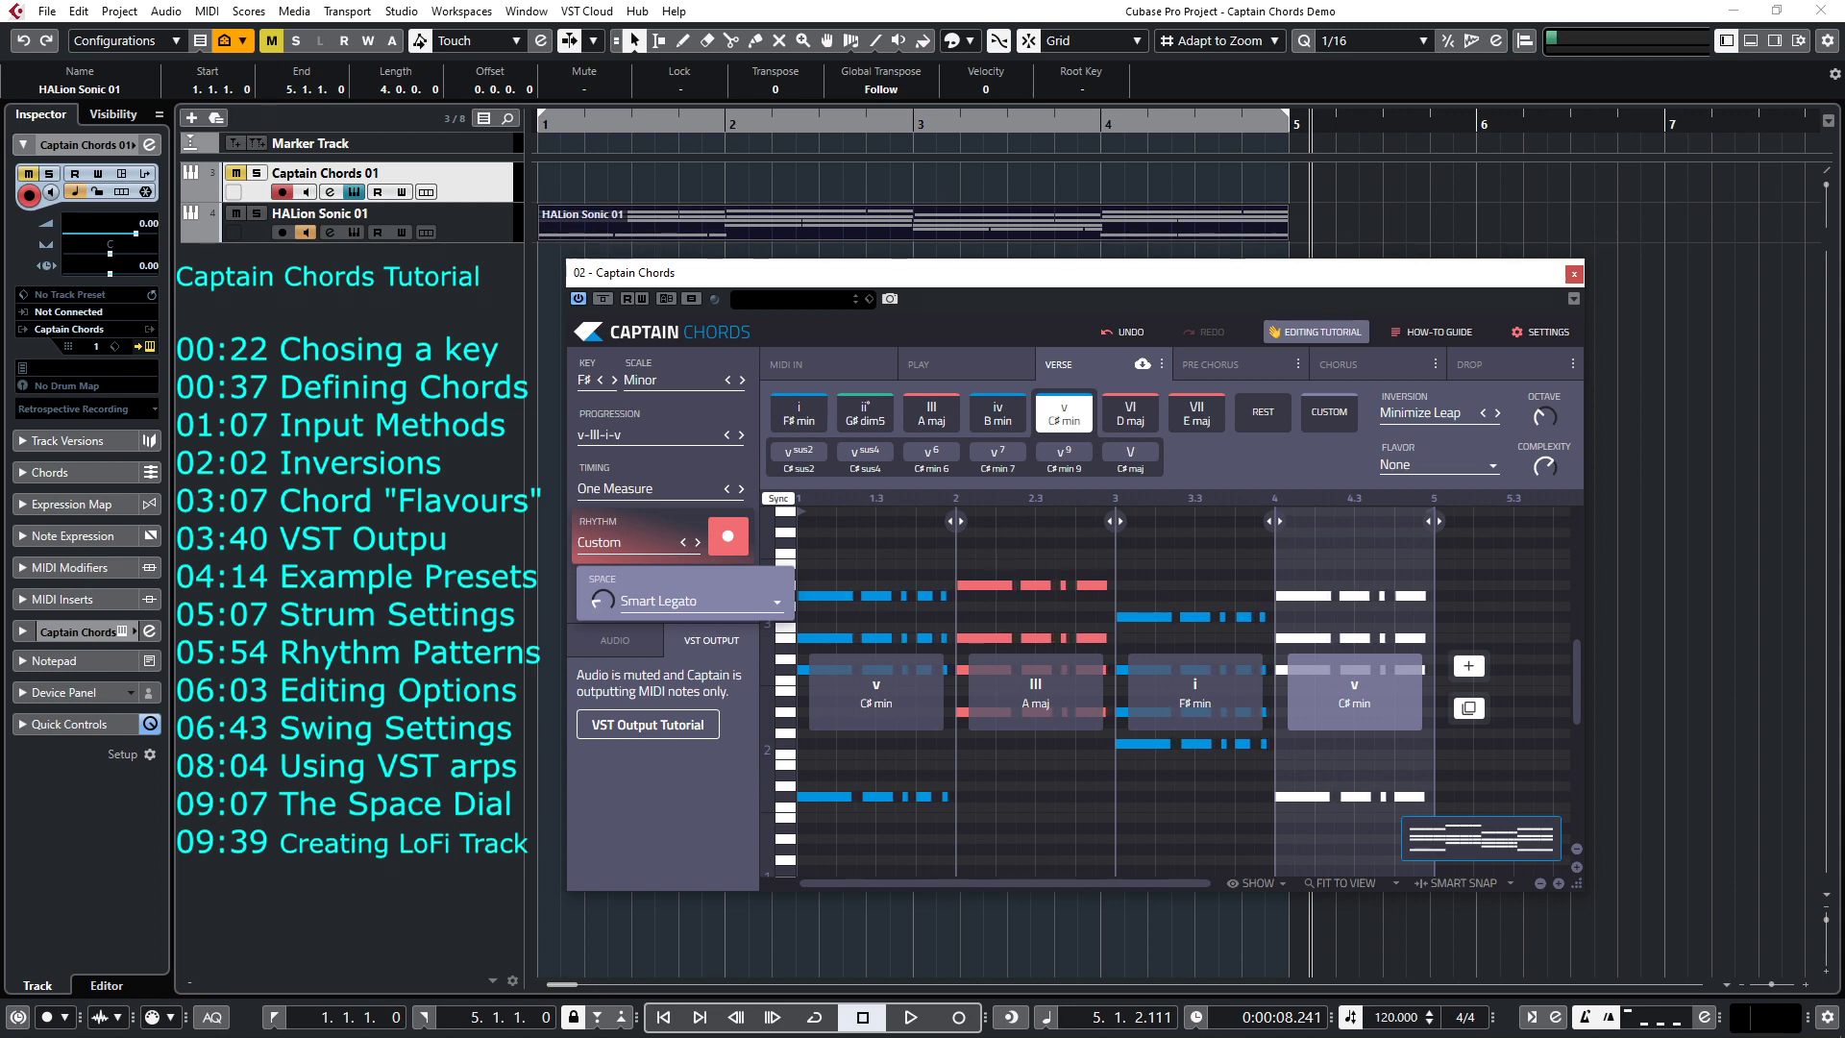
pyautogui.moveTo(604, 582); pyautogui.dragTo(603, 577)
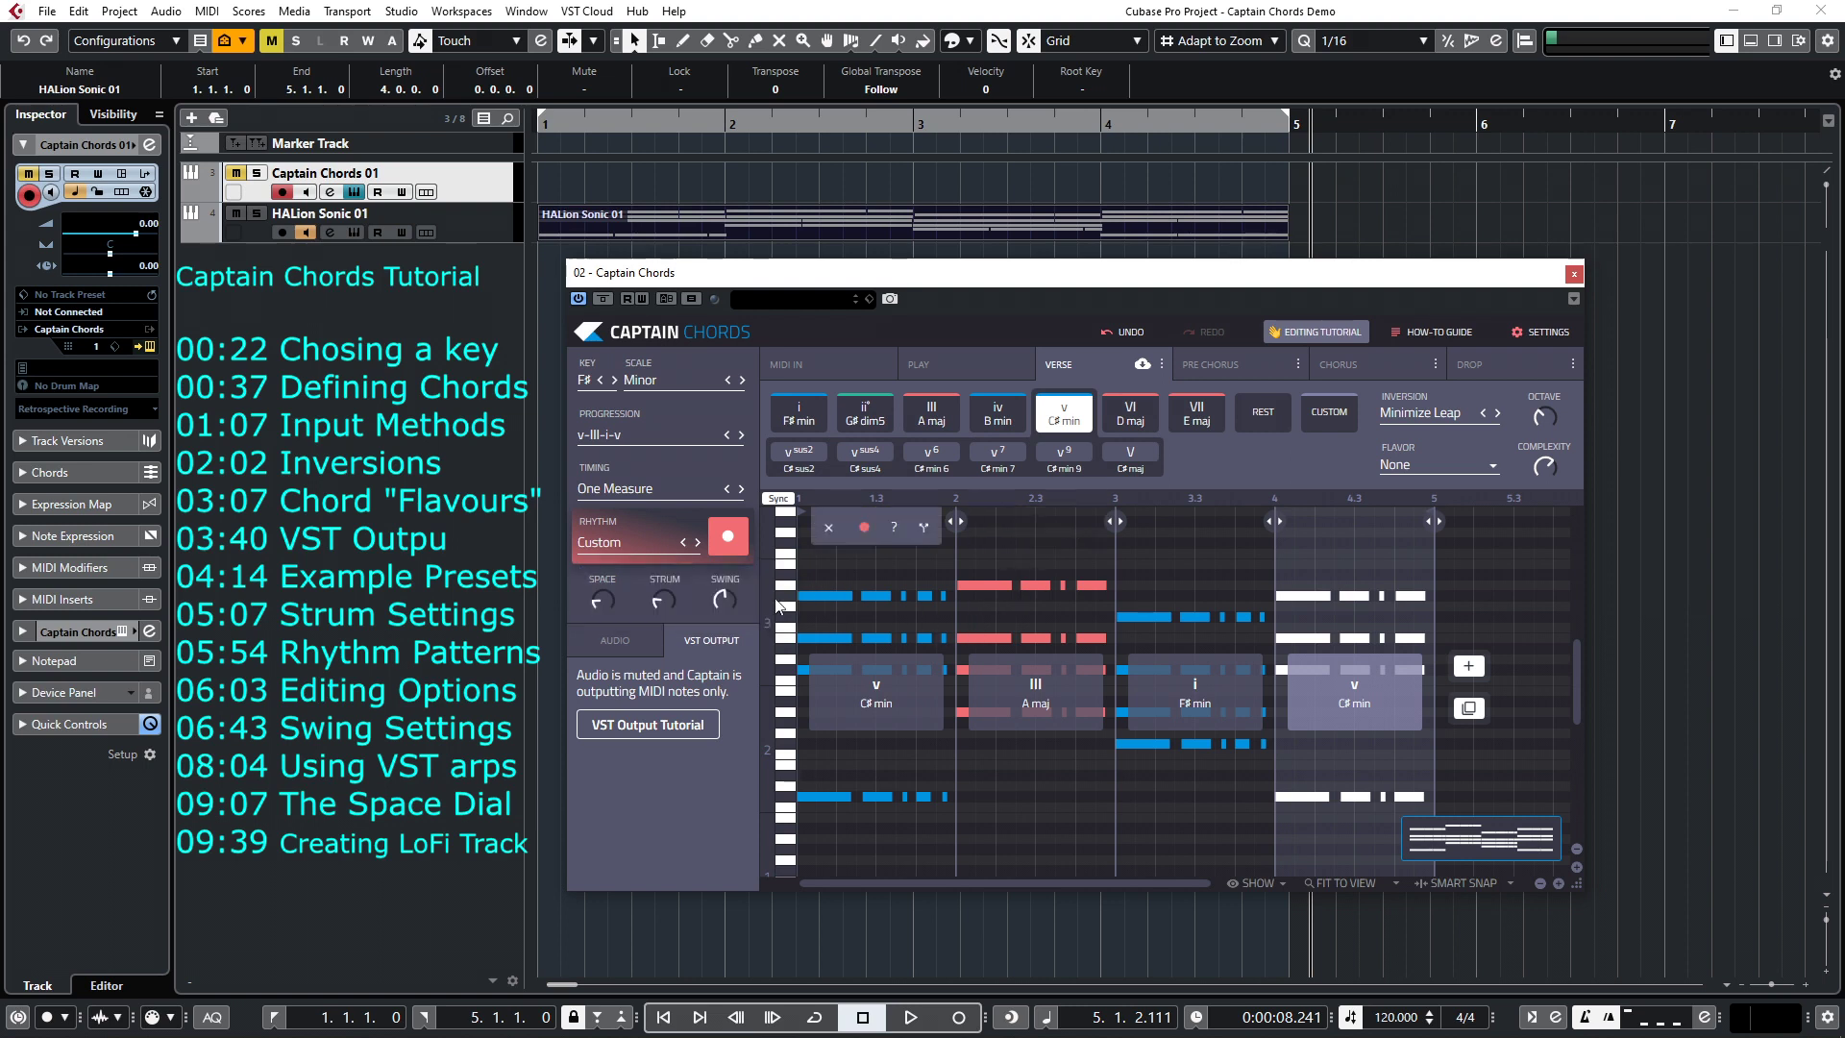
pyautogui.moveTo(603, 601); pyautogui.dragTo(622, 644)
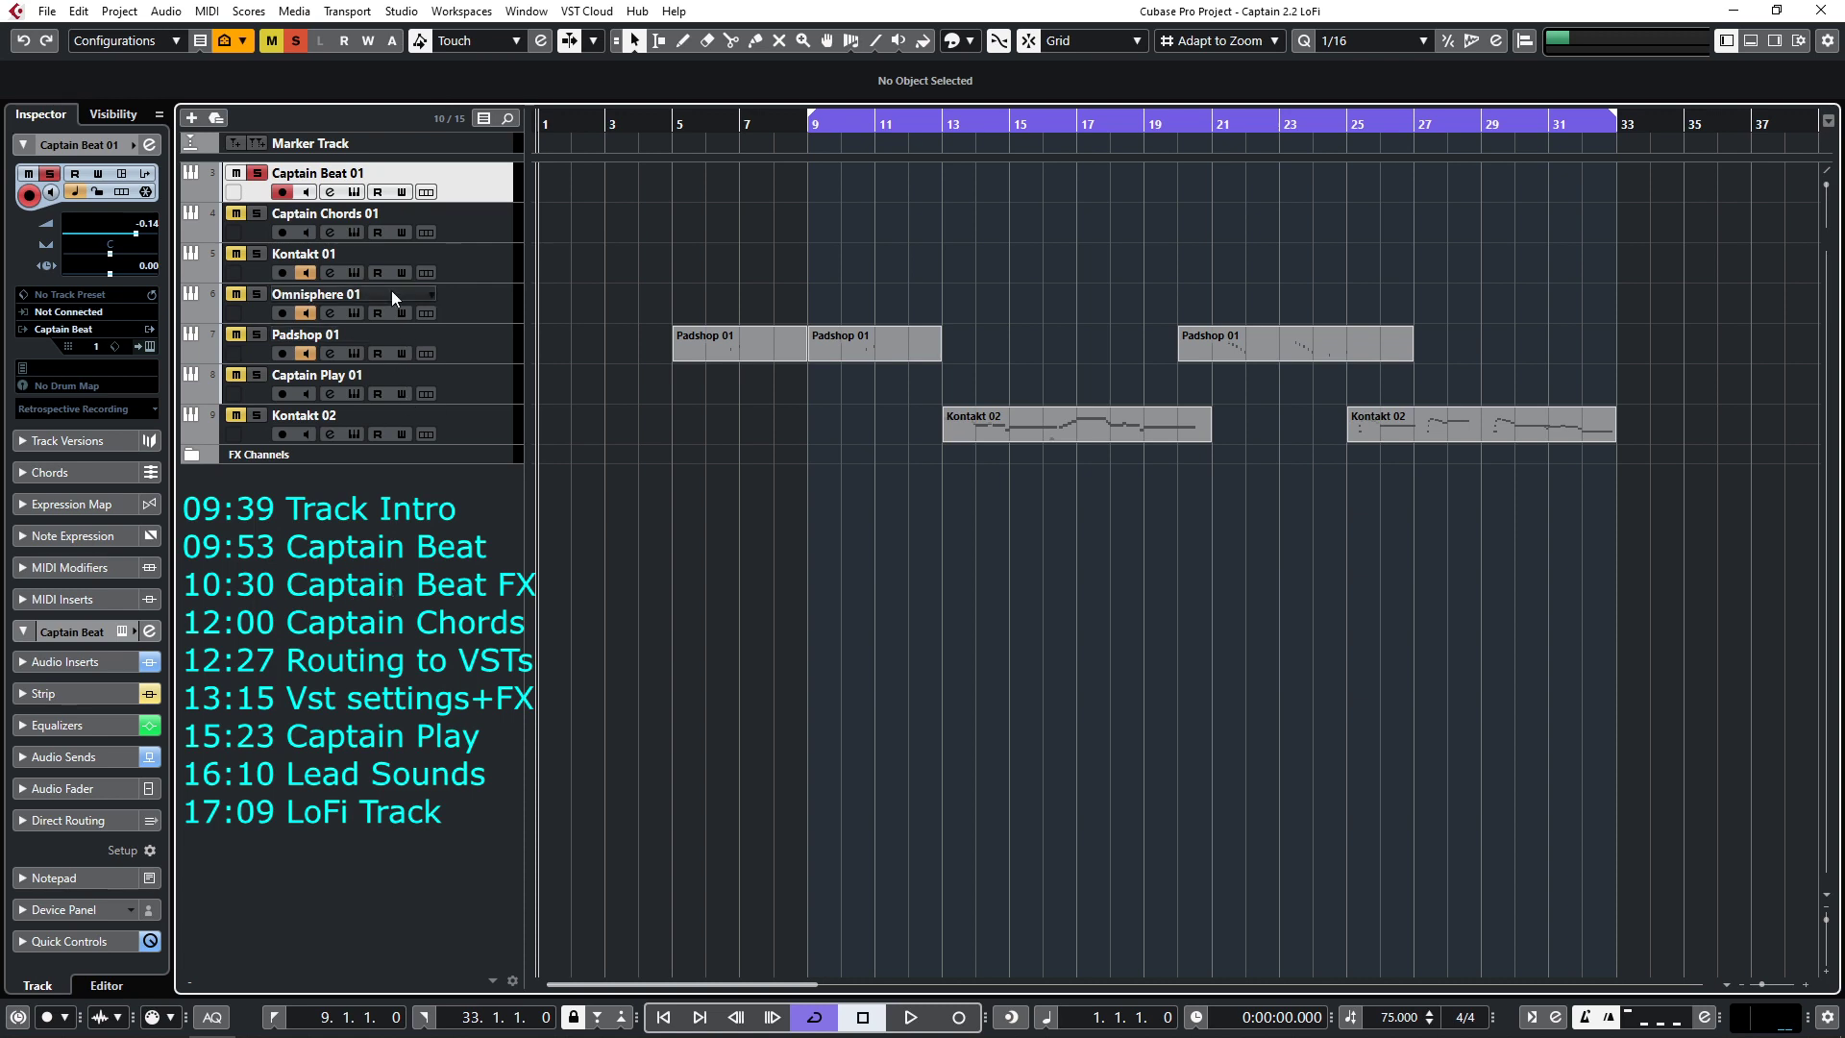
# Step: Open Captain Beat in the Captain 2.2 LoFi project and examine the samples of the Kick, Acoustic Snare, Clap and Snare channels
pyautogui.click(352, 193)
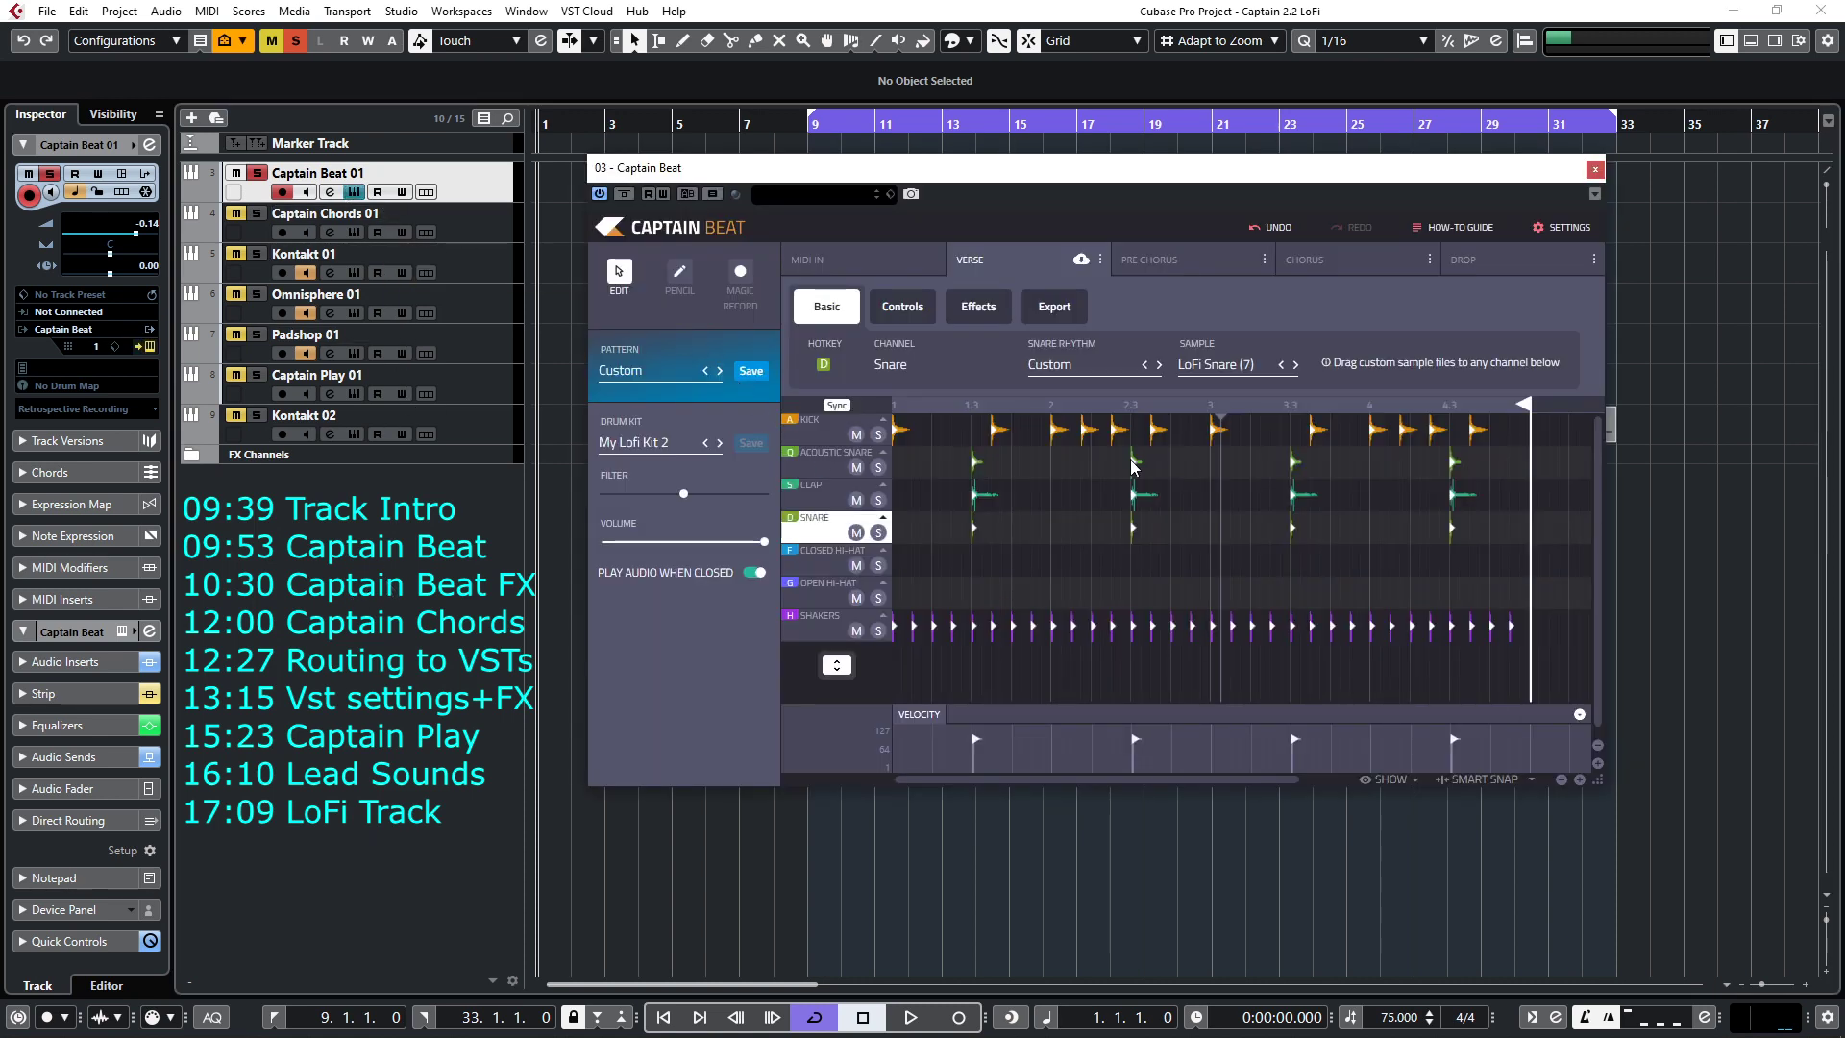
pyautogui.click(815, 429)
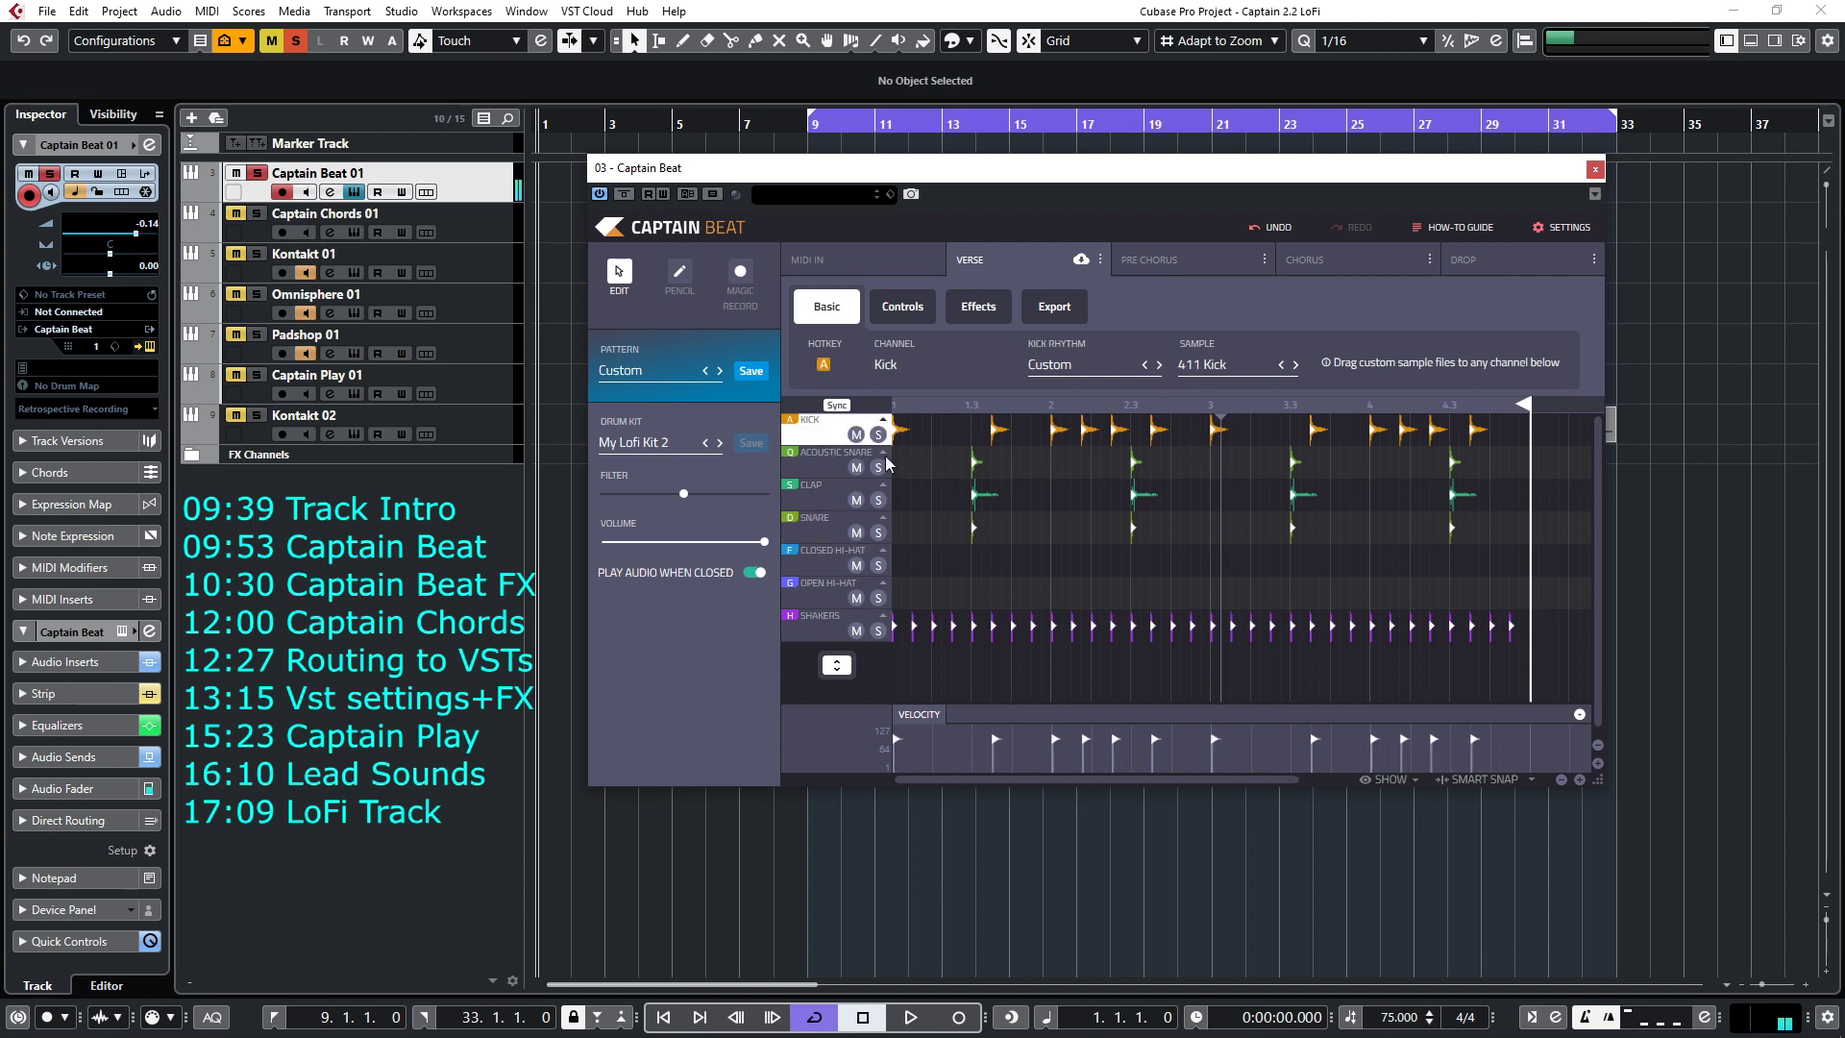
pyautogui.click(840, 467)
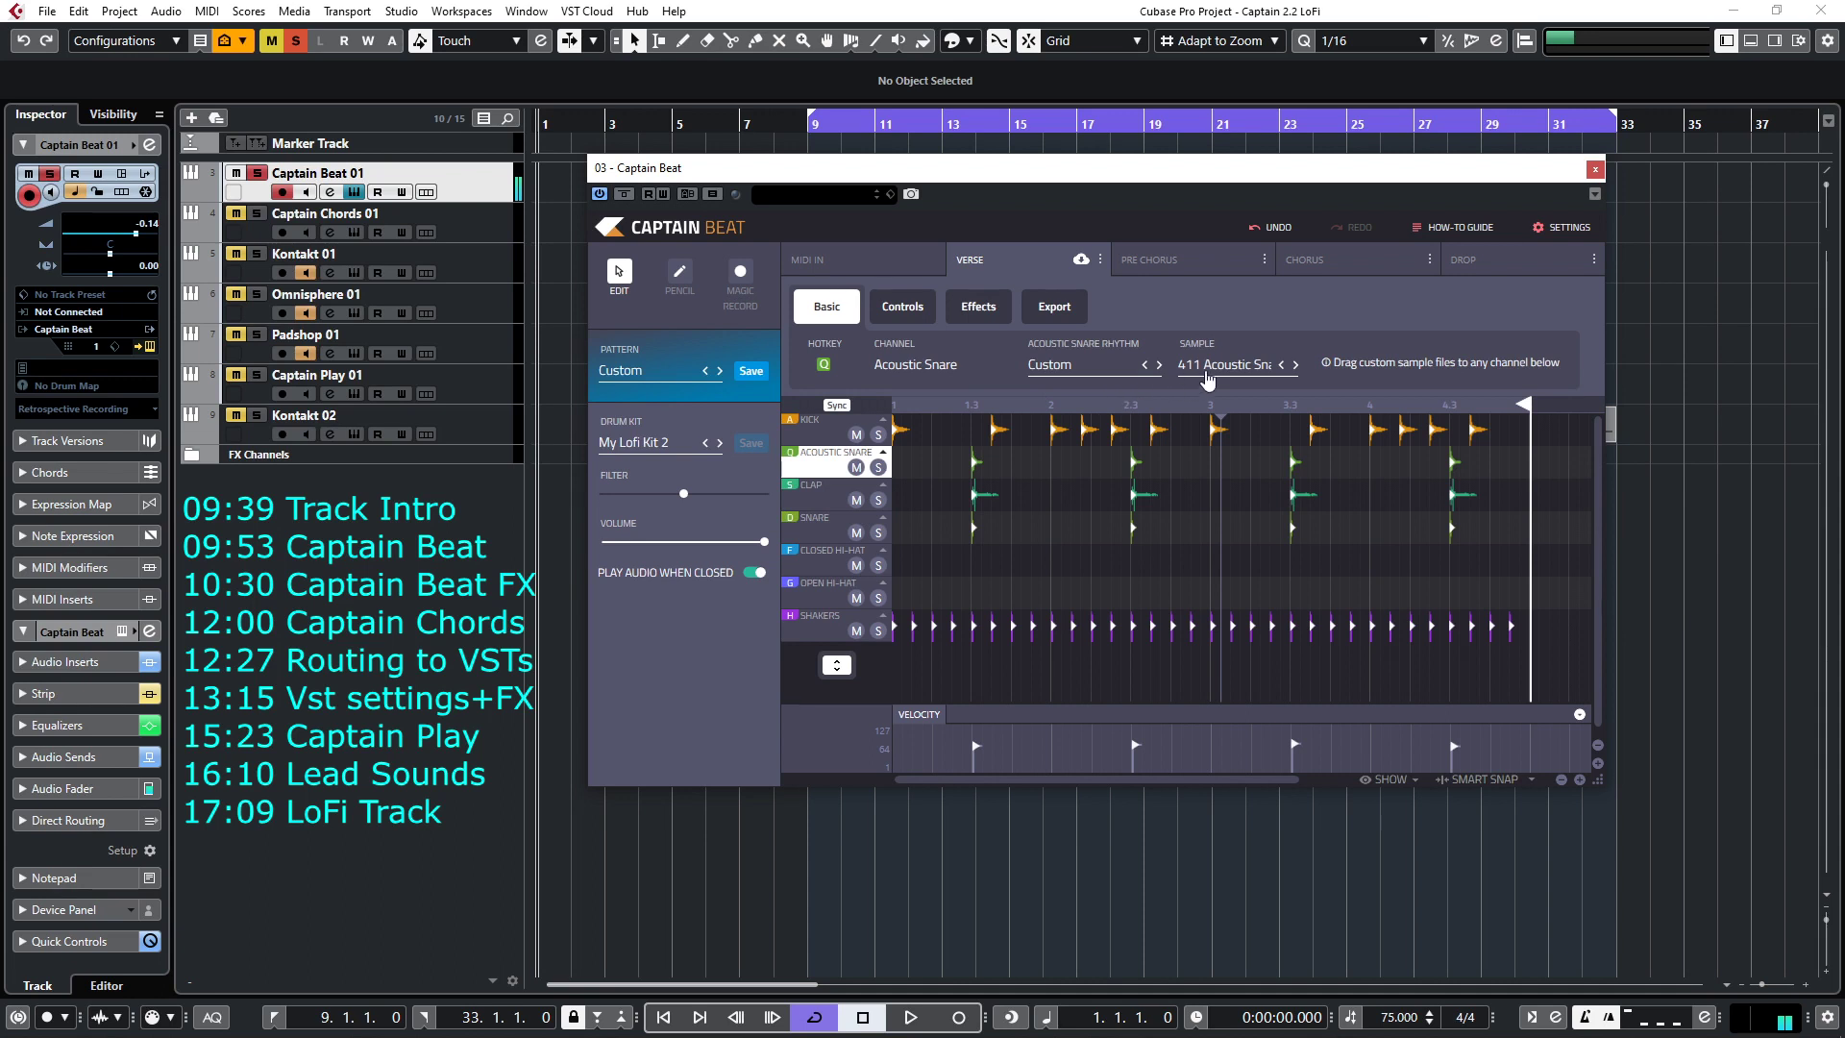
pyautogui.click(836, 500)
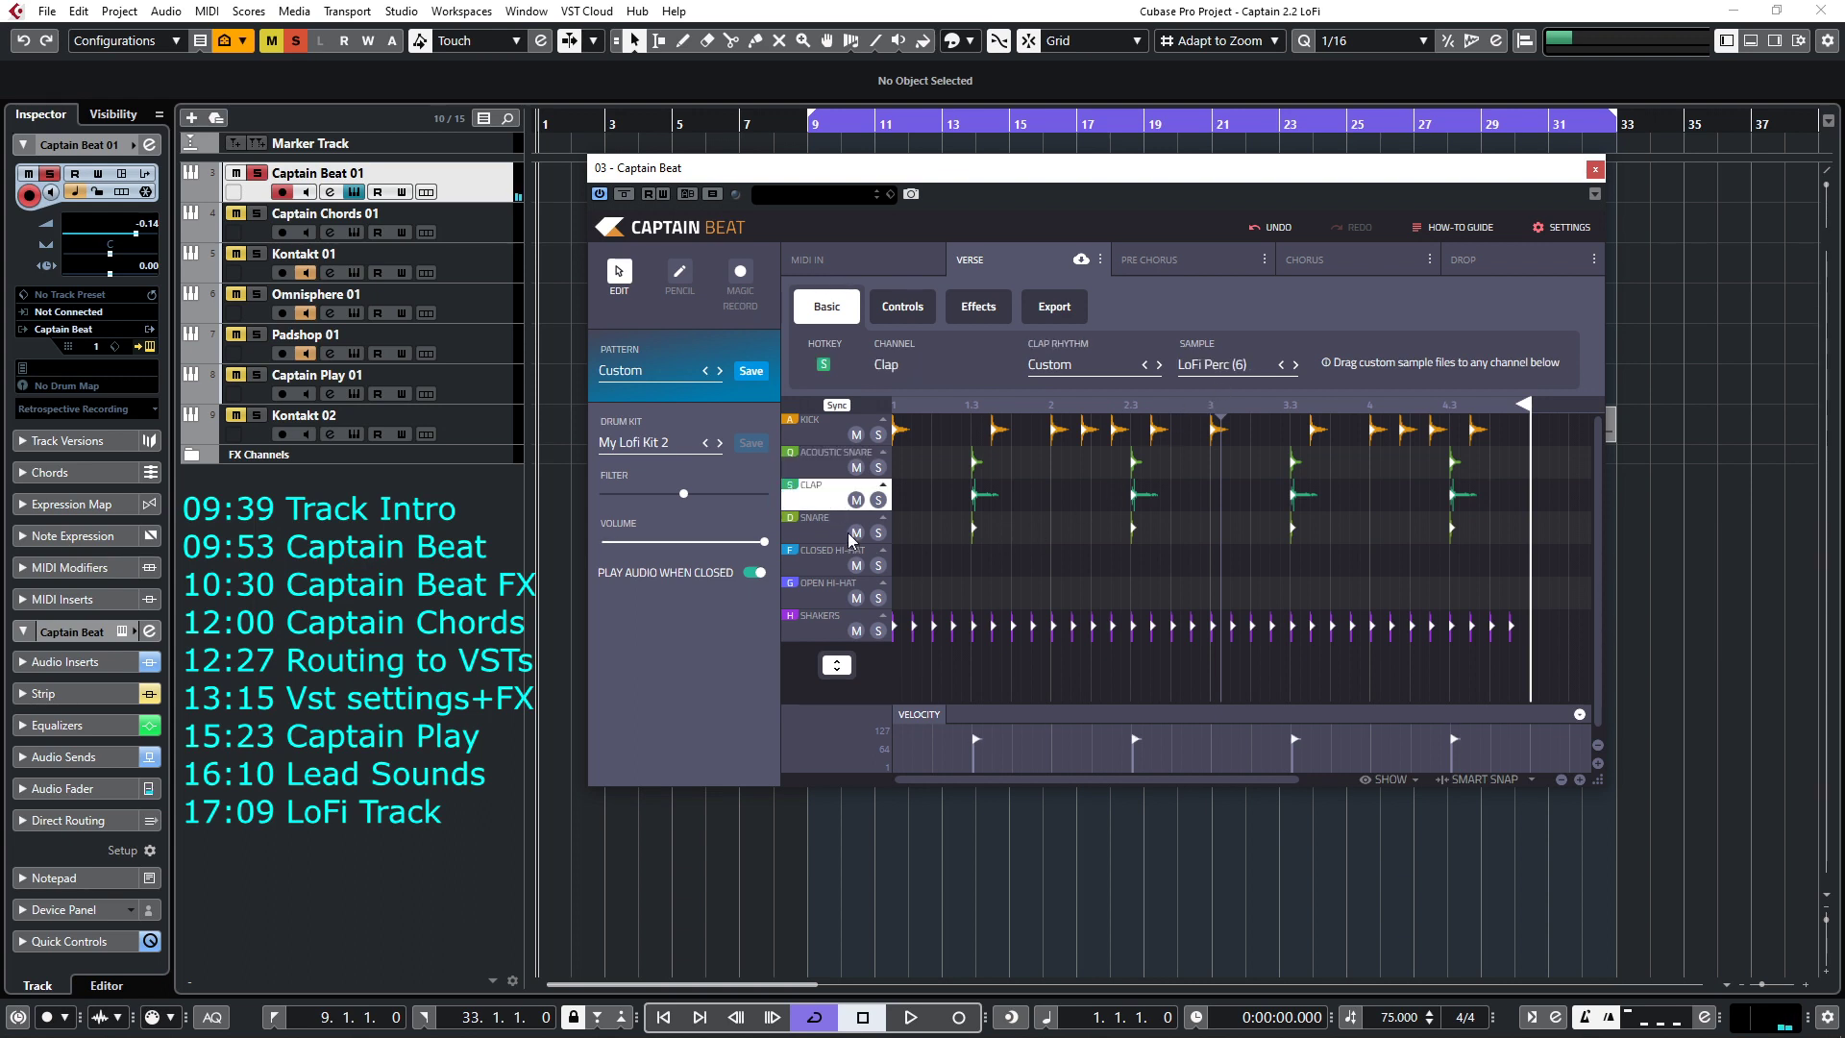
pyautogui.click(832, 534)
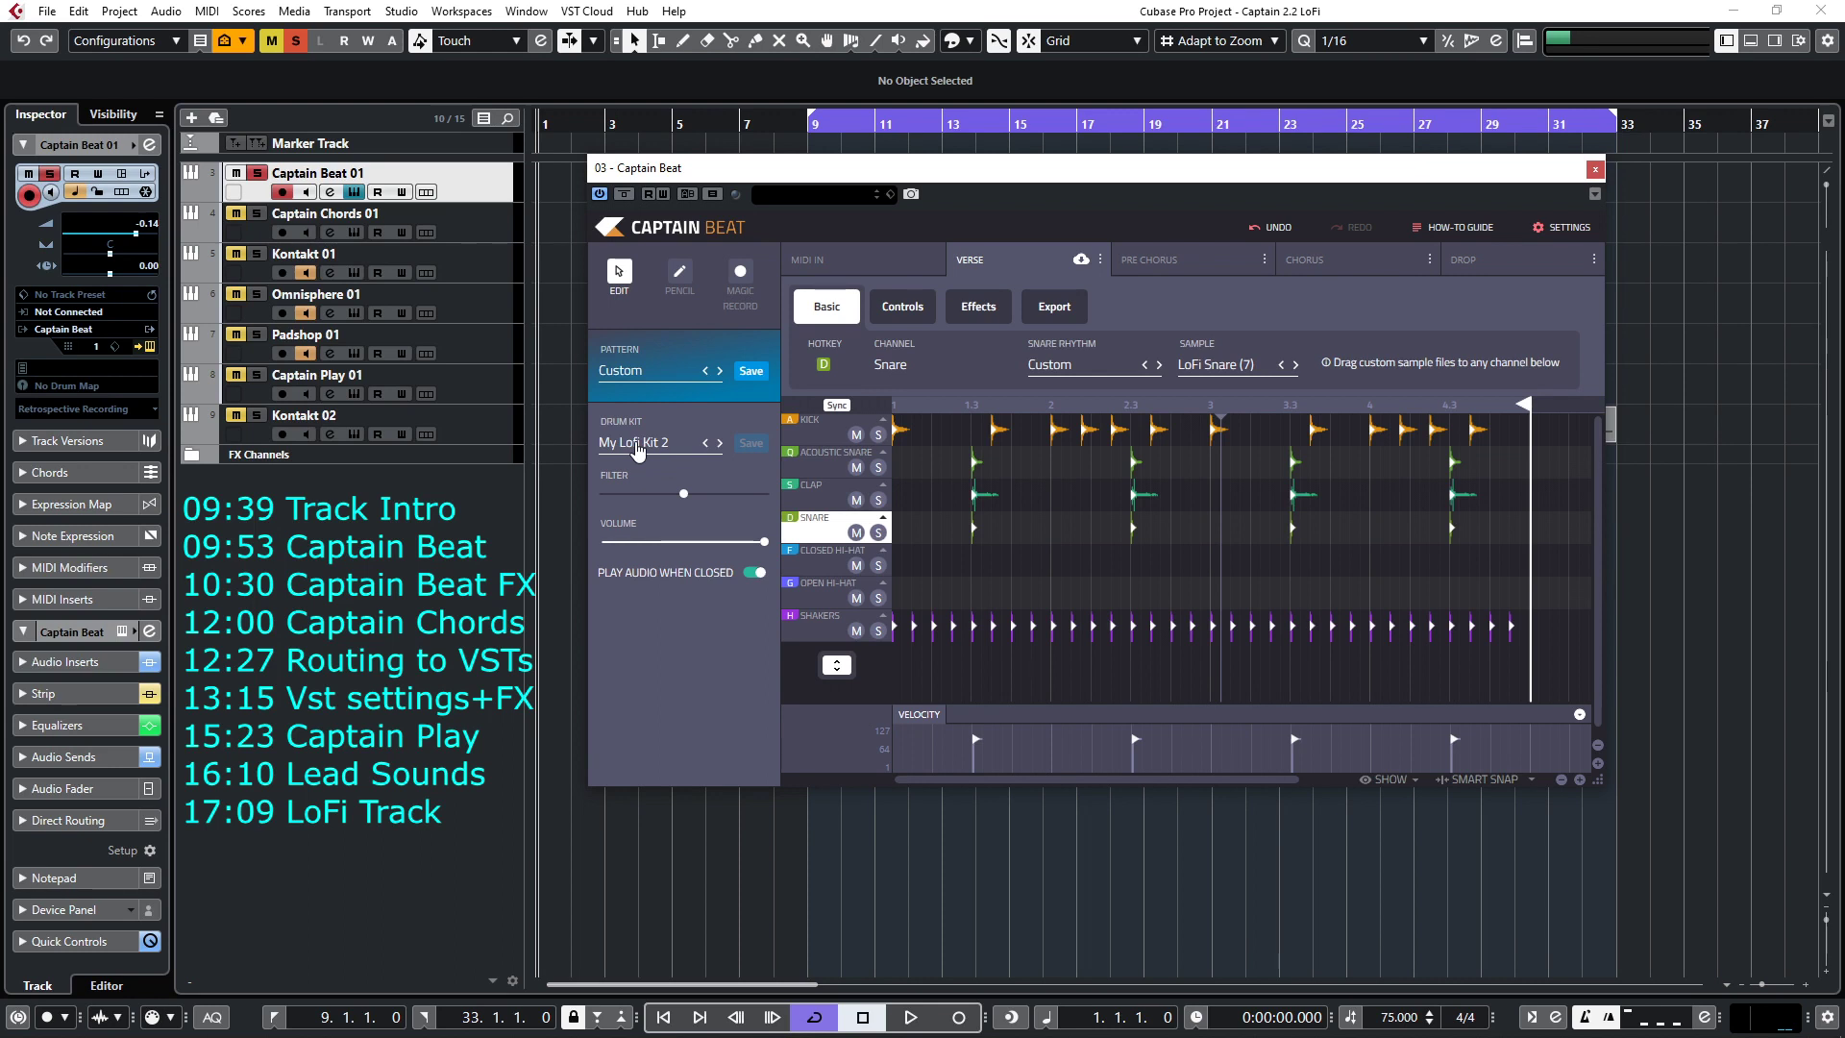
# Step: Play the drum pattern briefly and open the channel settings of the Captain Beat 01 track
pyautogui.press('space')
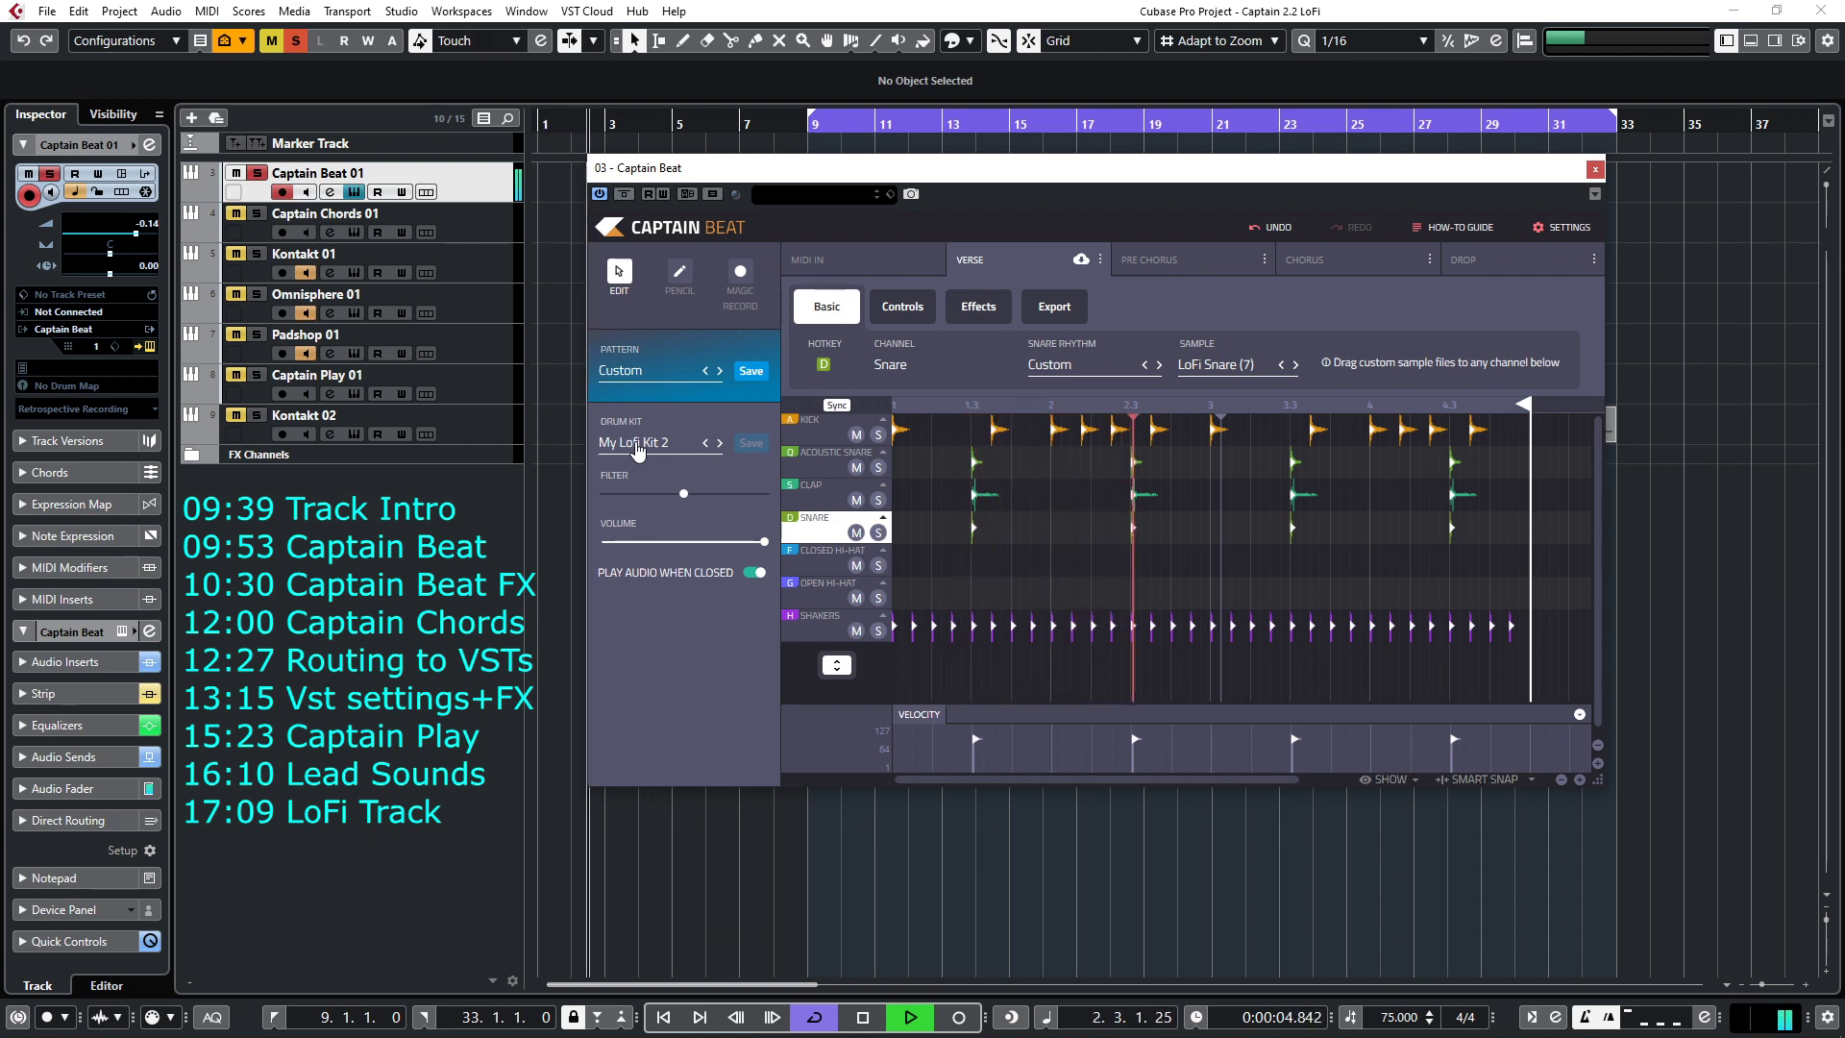
pyautogui.press('space')
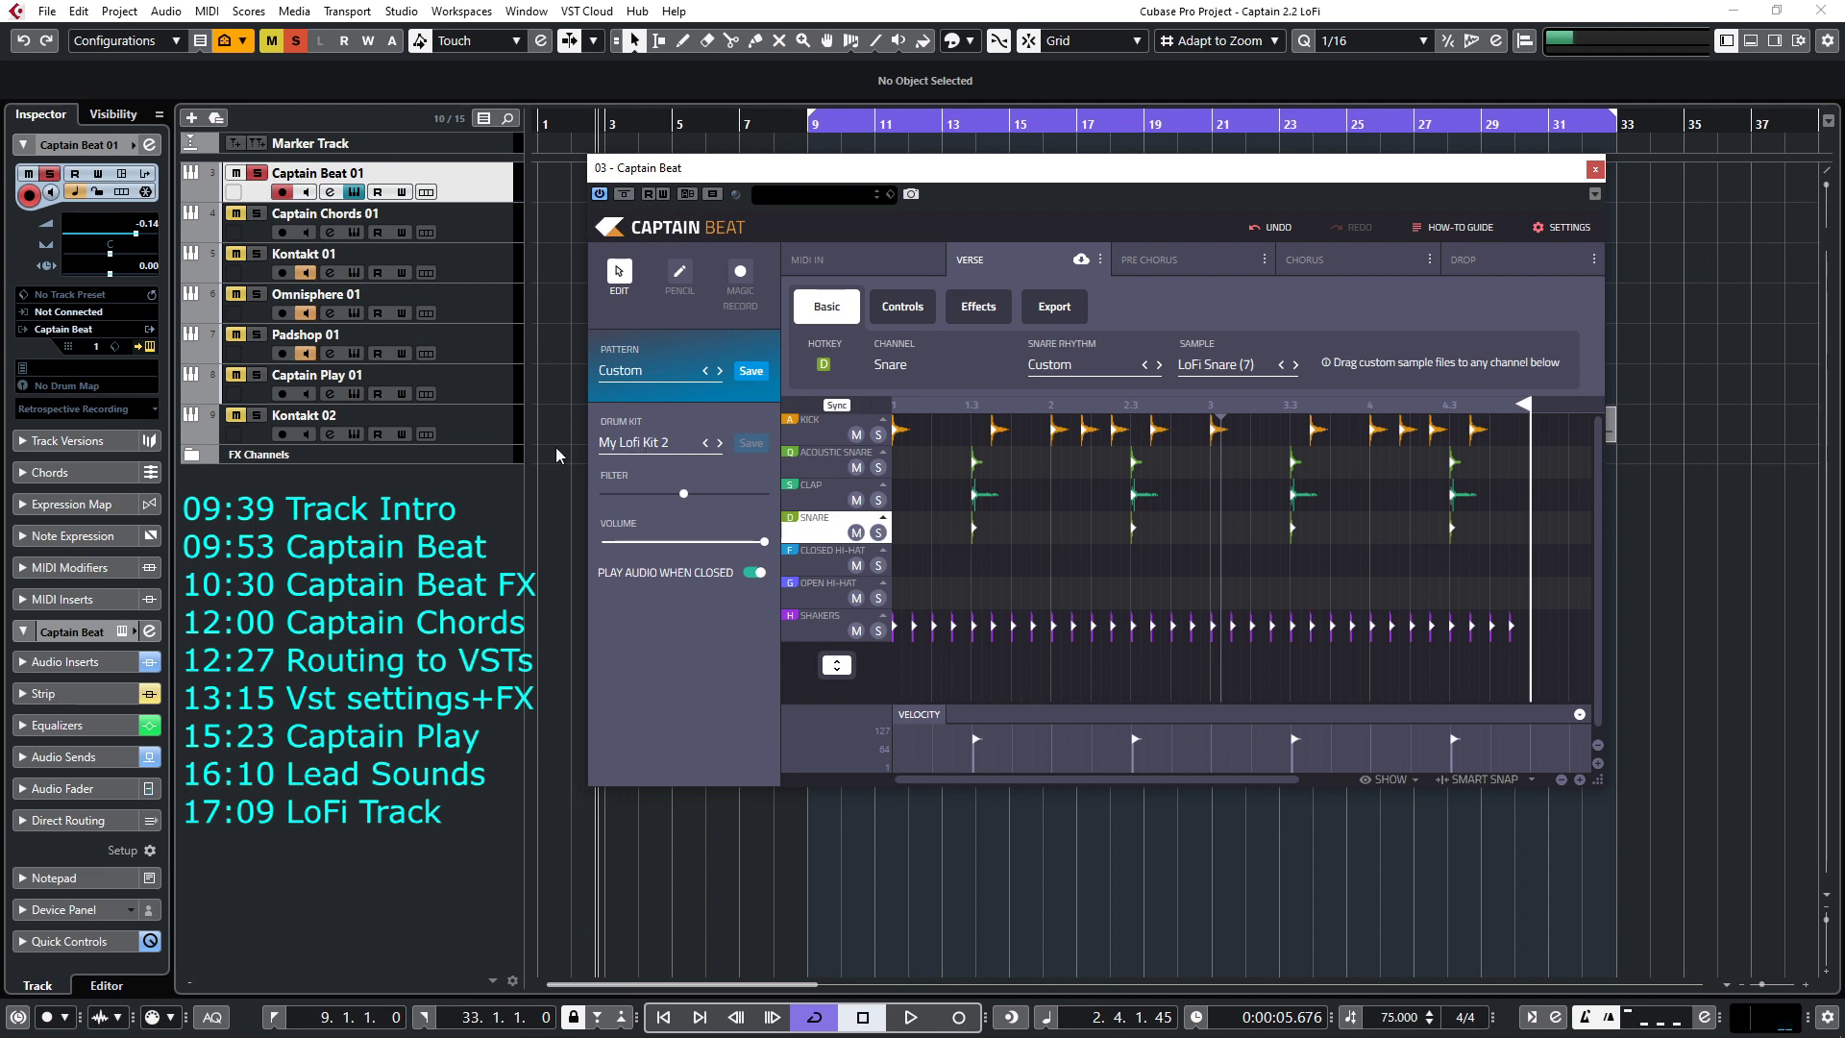
pyautogui.click(331, 192)
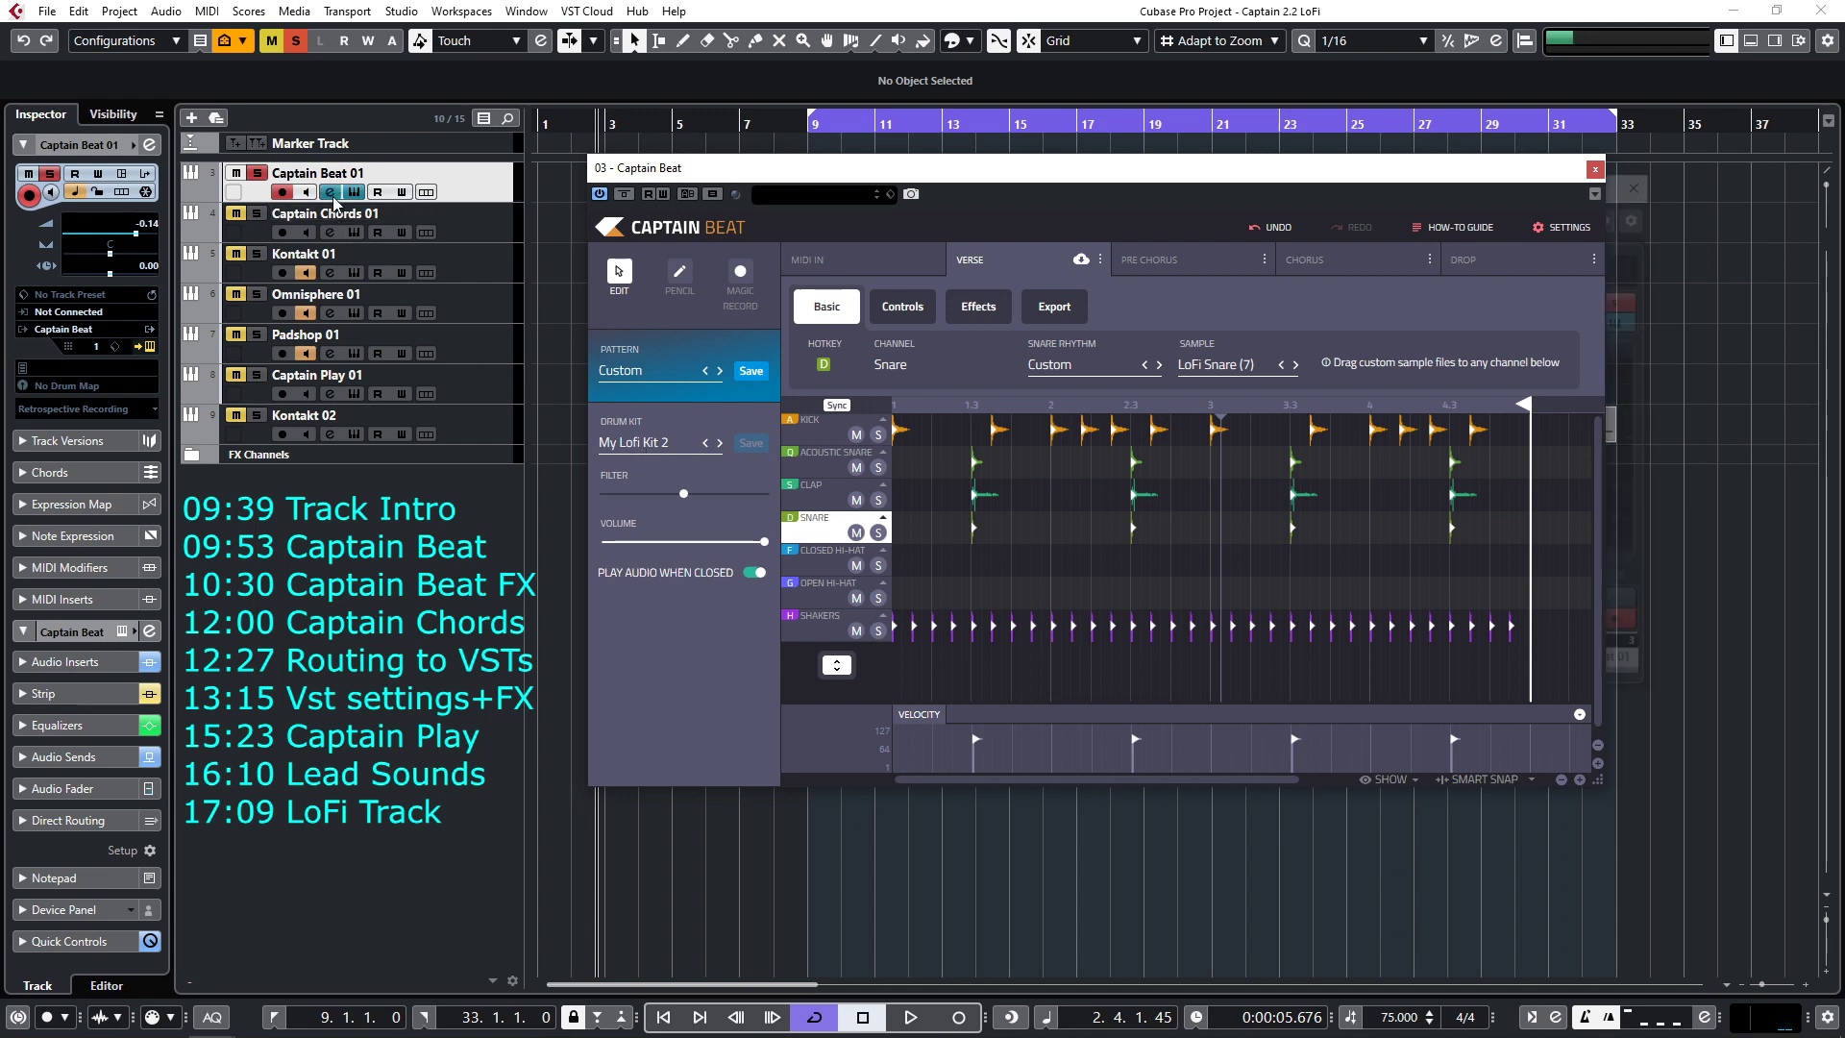
# Step: Close Captain Beat, examine the Captain Beat 01 channel's equalizer and inserts, and open its Quadrafuzz v2 insert
pyautogui.click(1594, 173)
pyautogui.moveTo(1265, 459); pyautogui.dragTo(1173, 452)
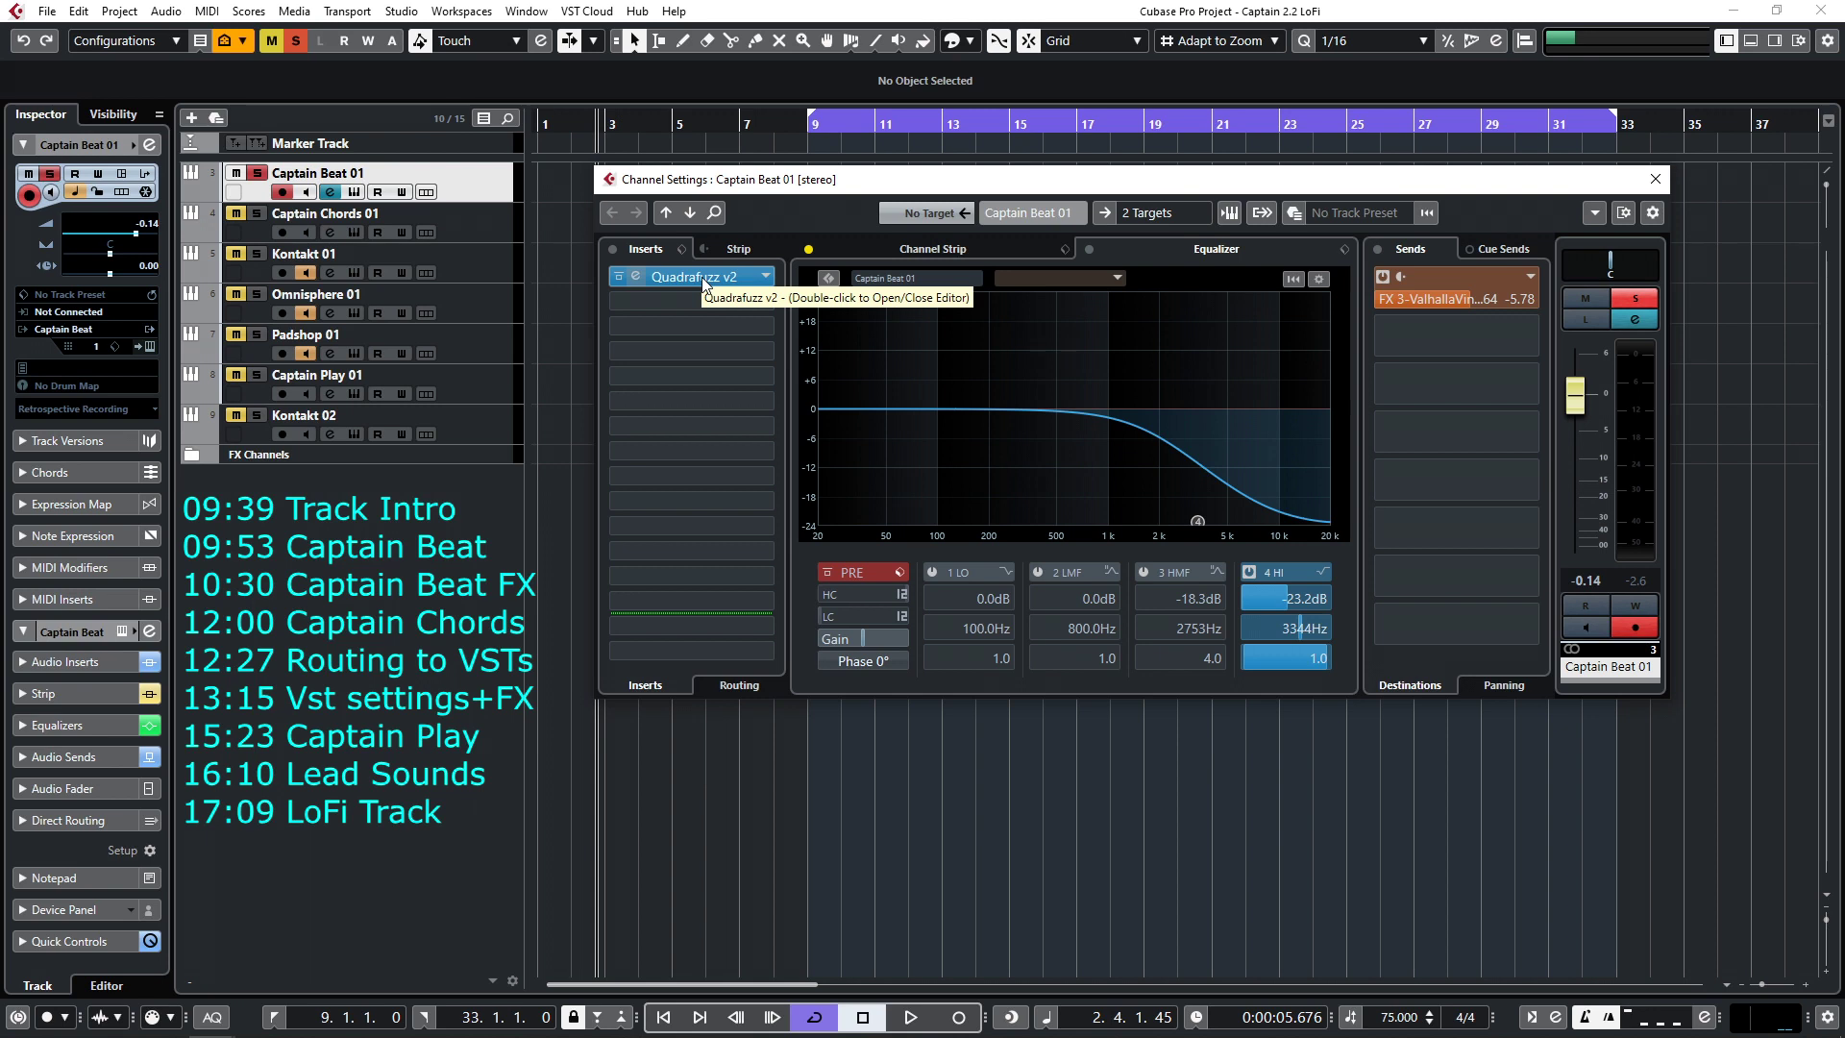
pyautogui.click(635, 277)
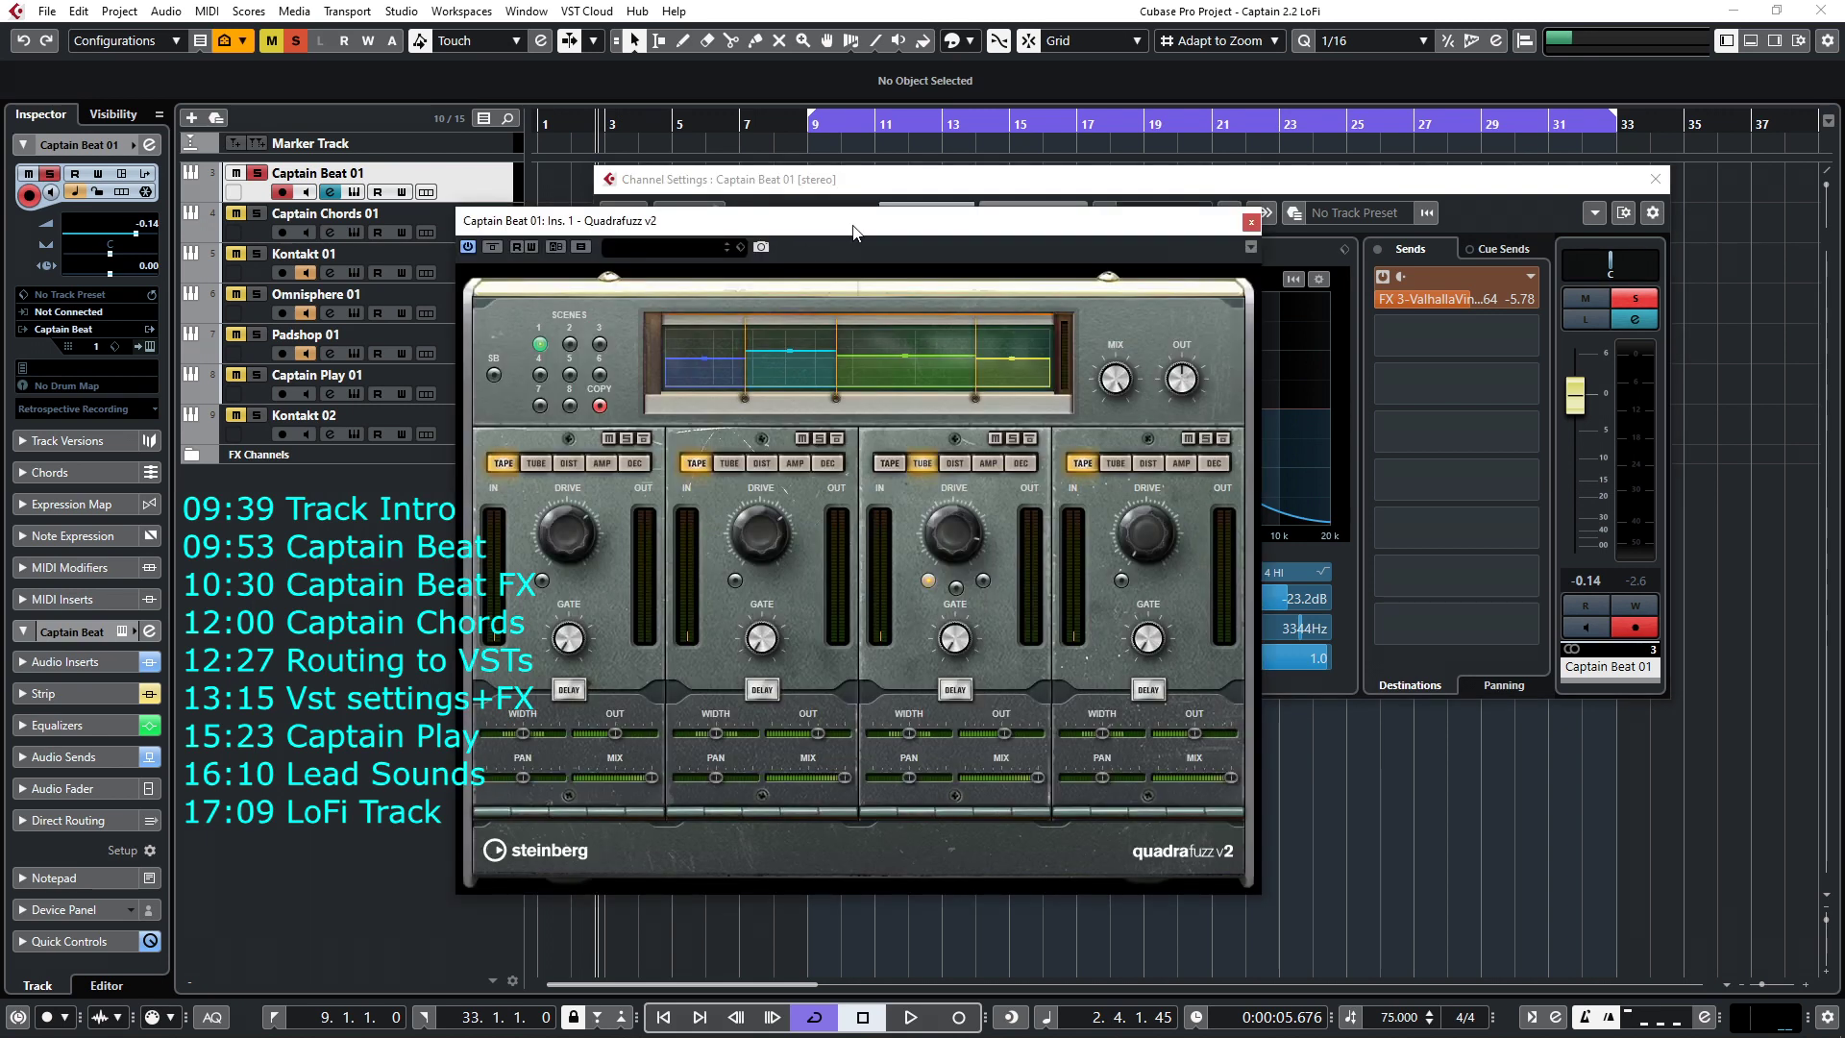
pyautogui.moveTo(839, 228); pyautogui.dragTo(913, 186)
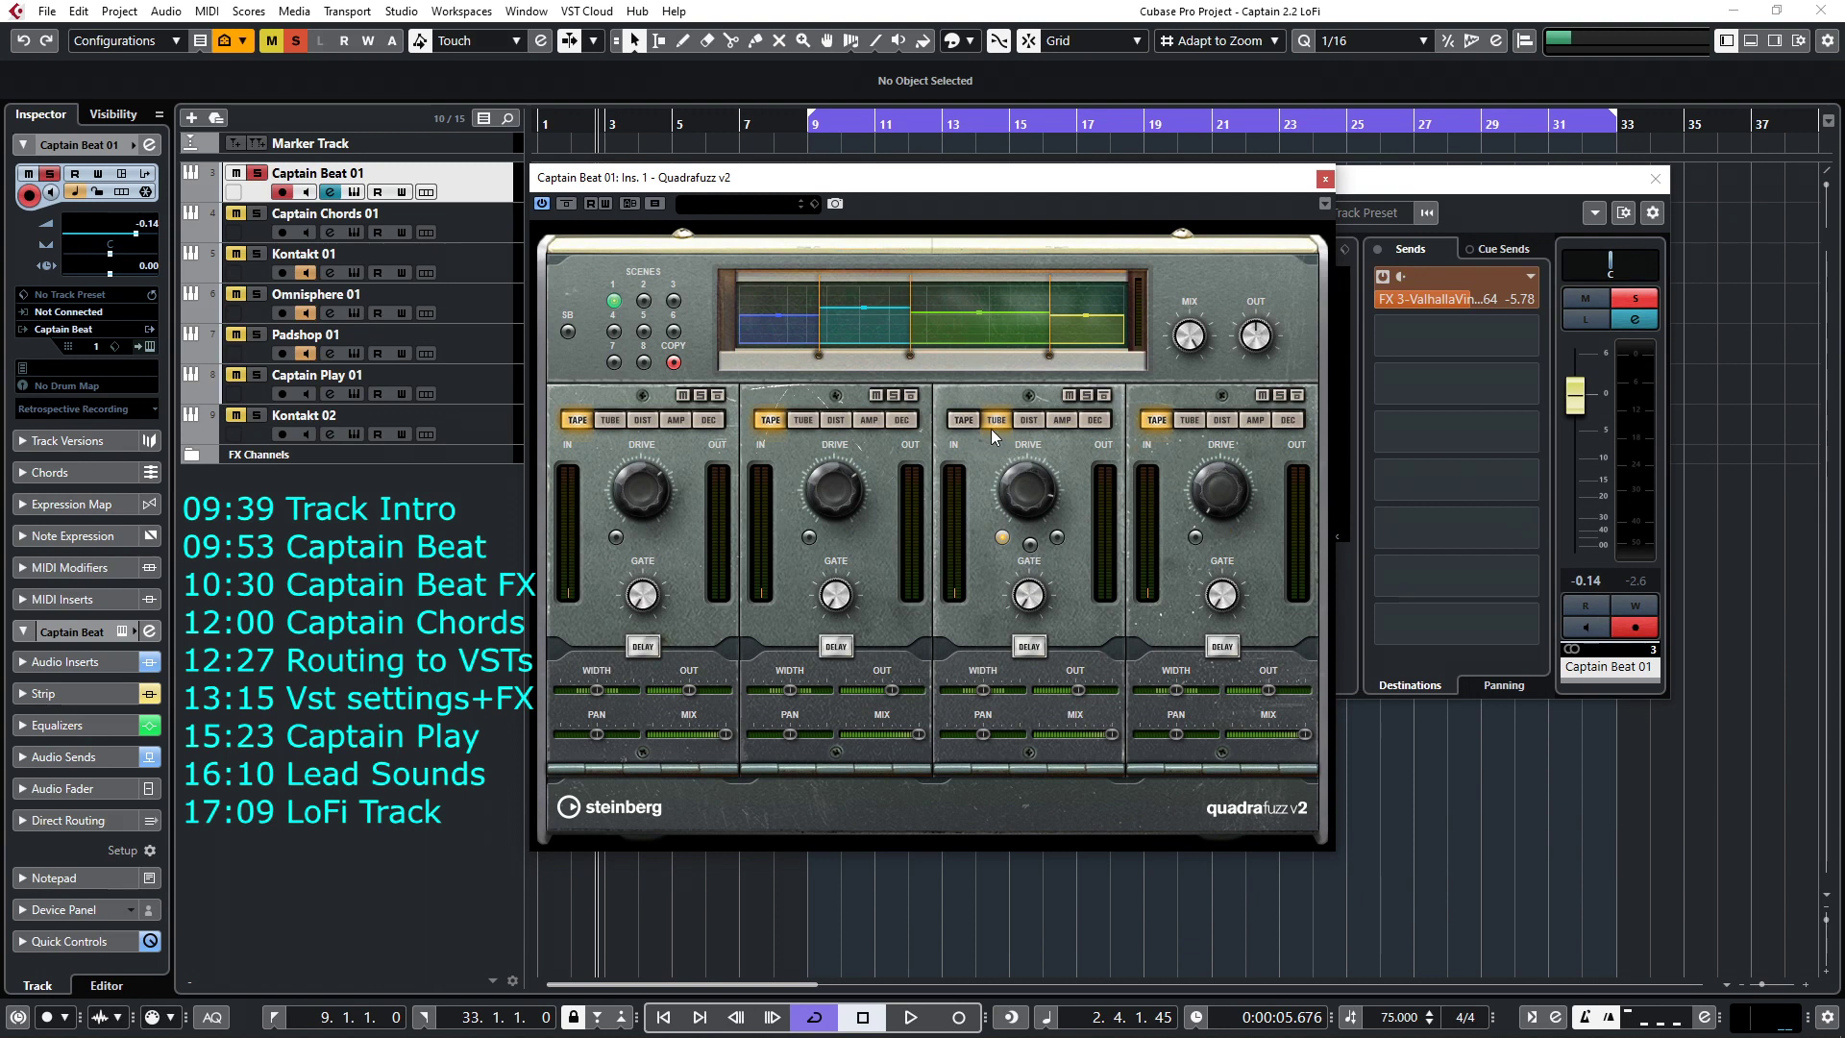
# Step: Play the drums through Quadrafuzz v2, soloing the first, second and third bands in turn and releasing each solo, and stop playback
pyautogui.press('space')
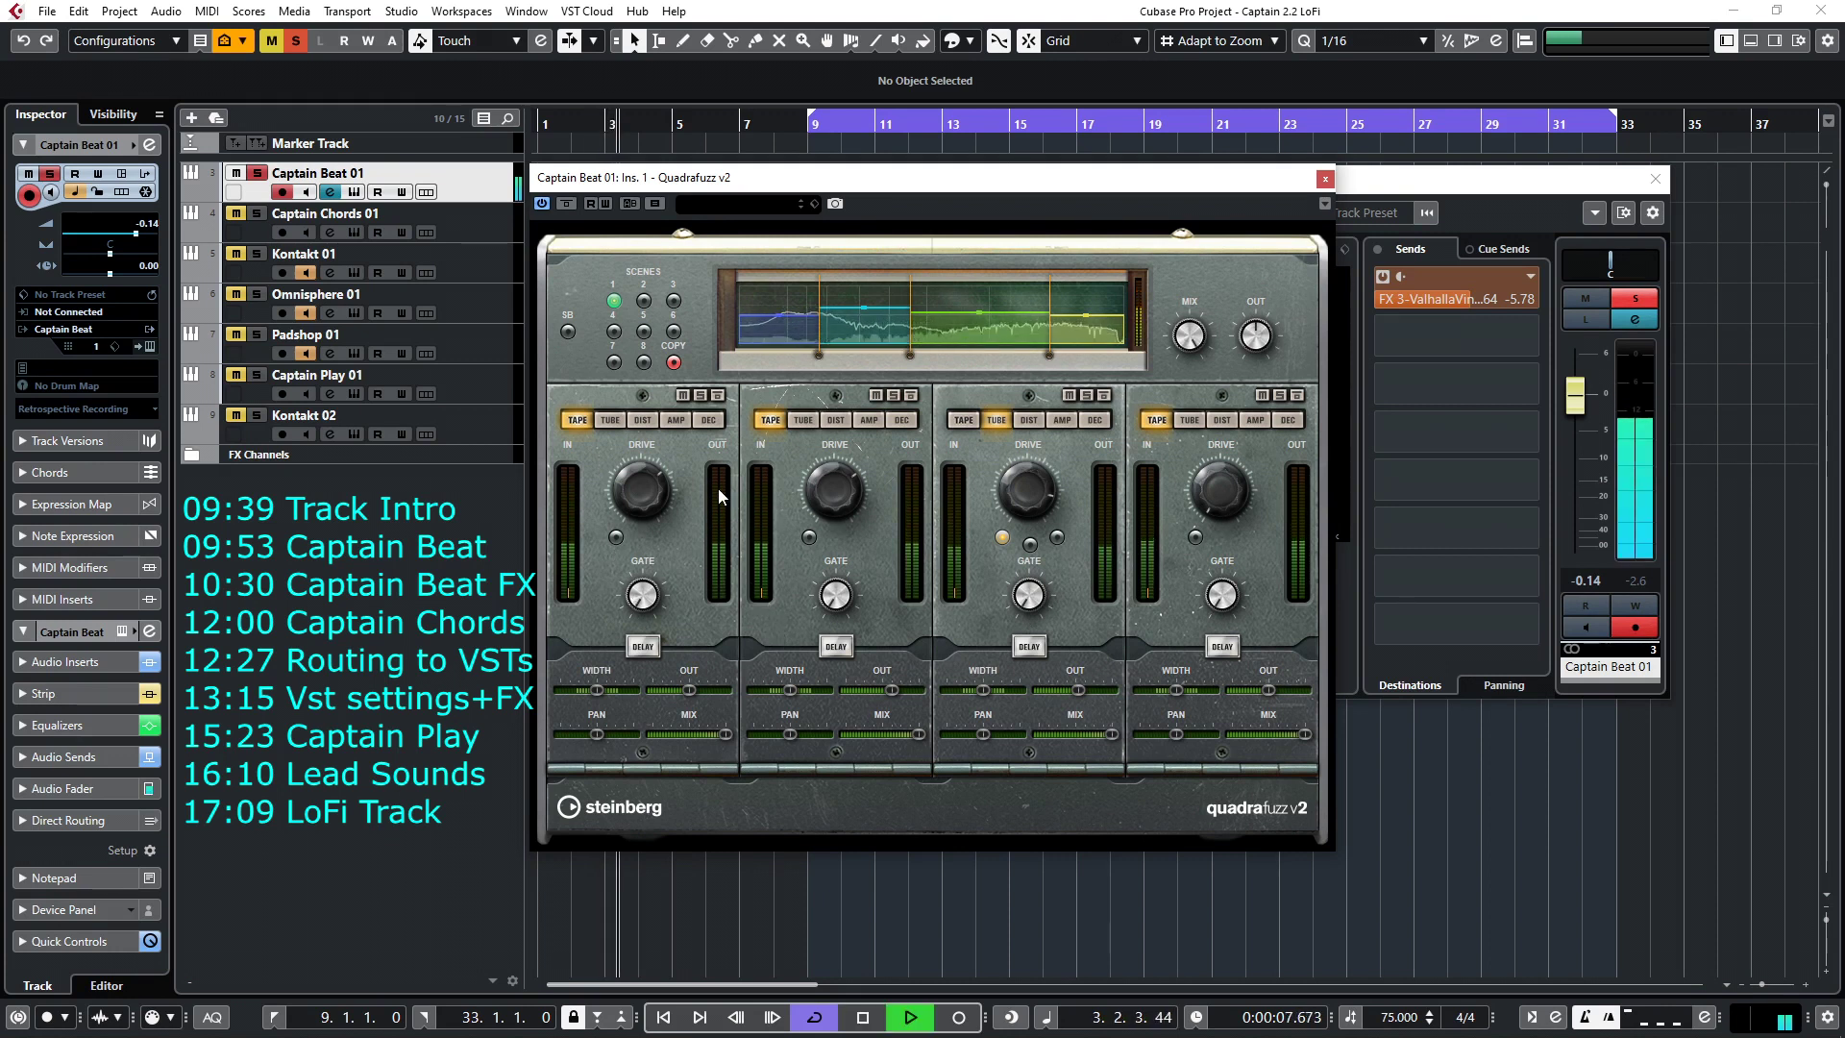
pyautogui.click(700, 396)
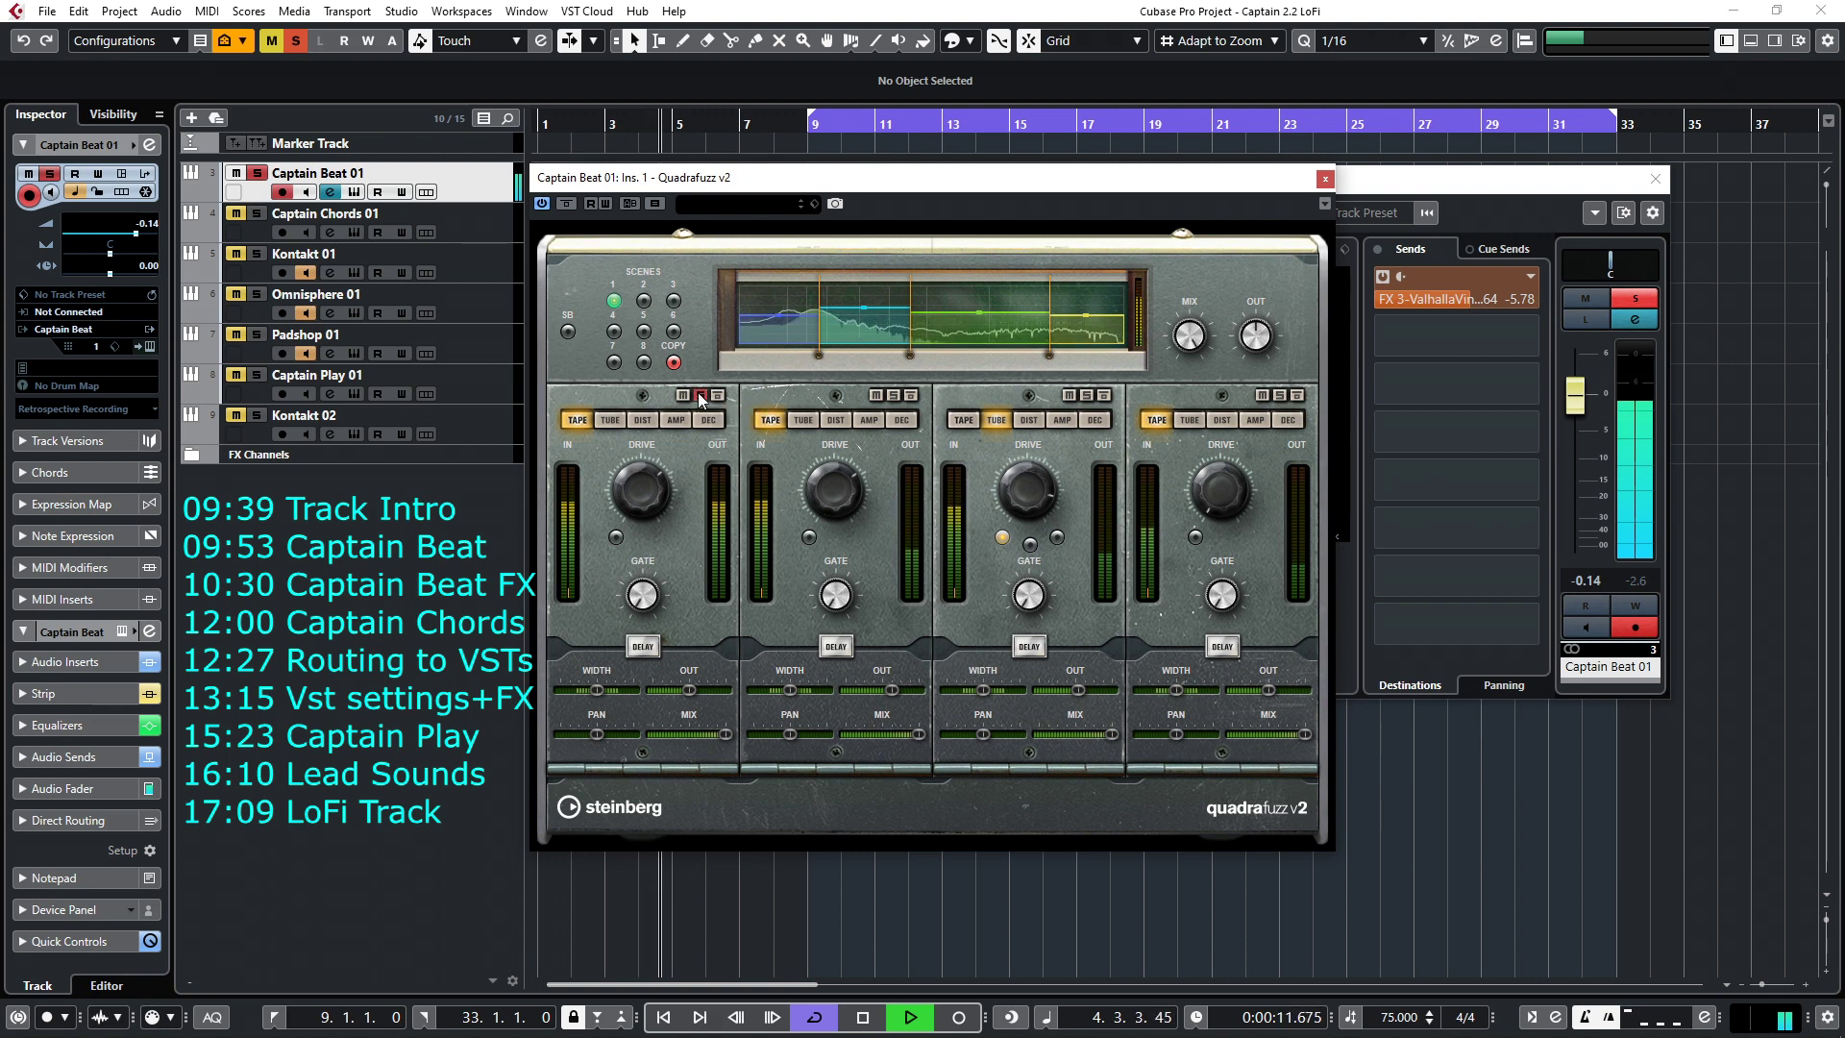
pyautogui.click(700, 396)
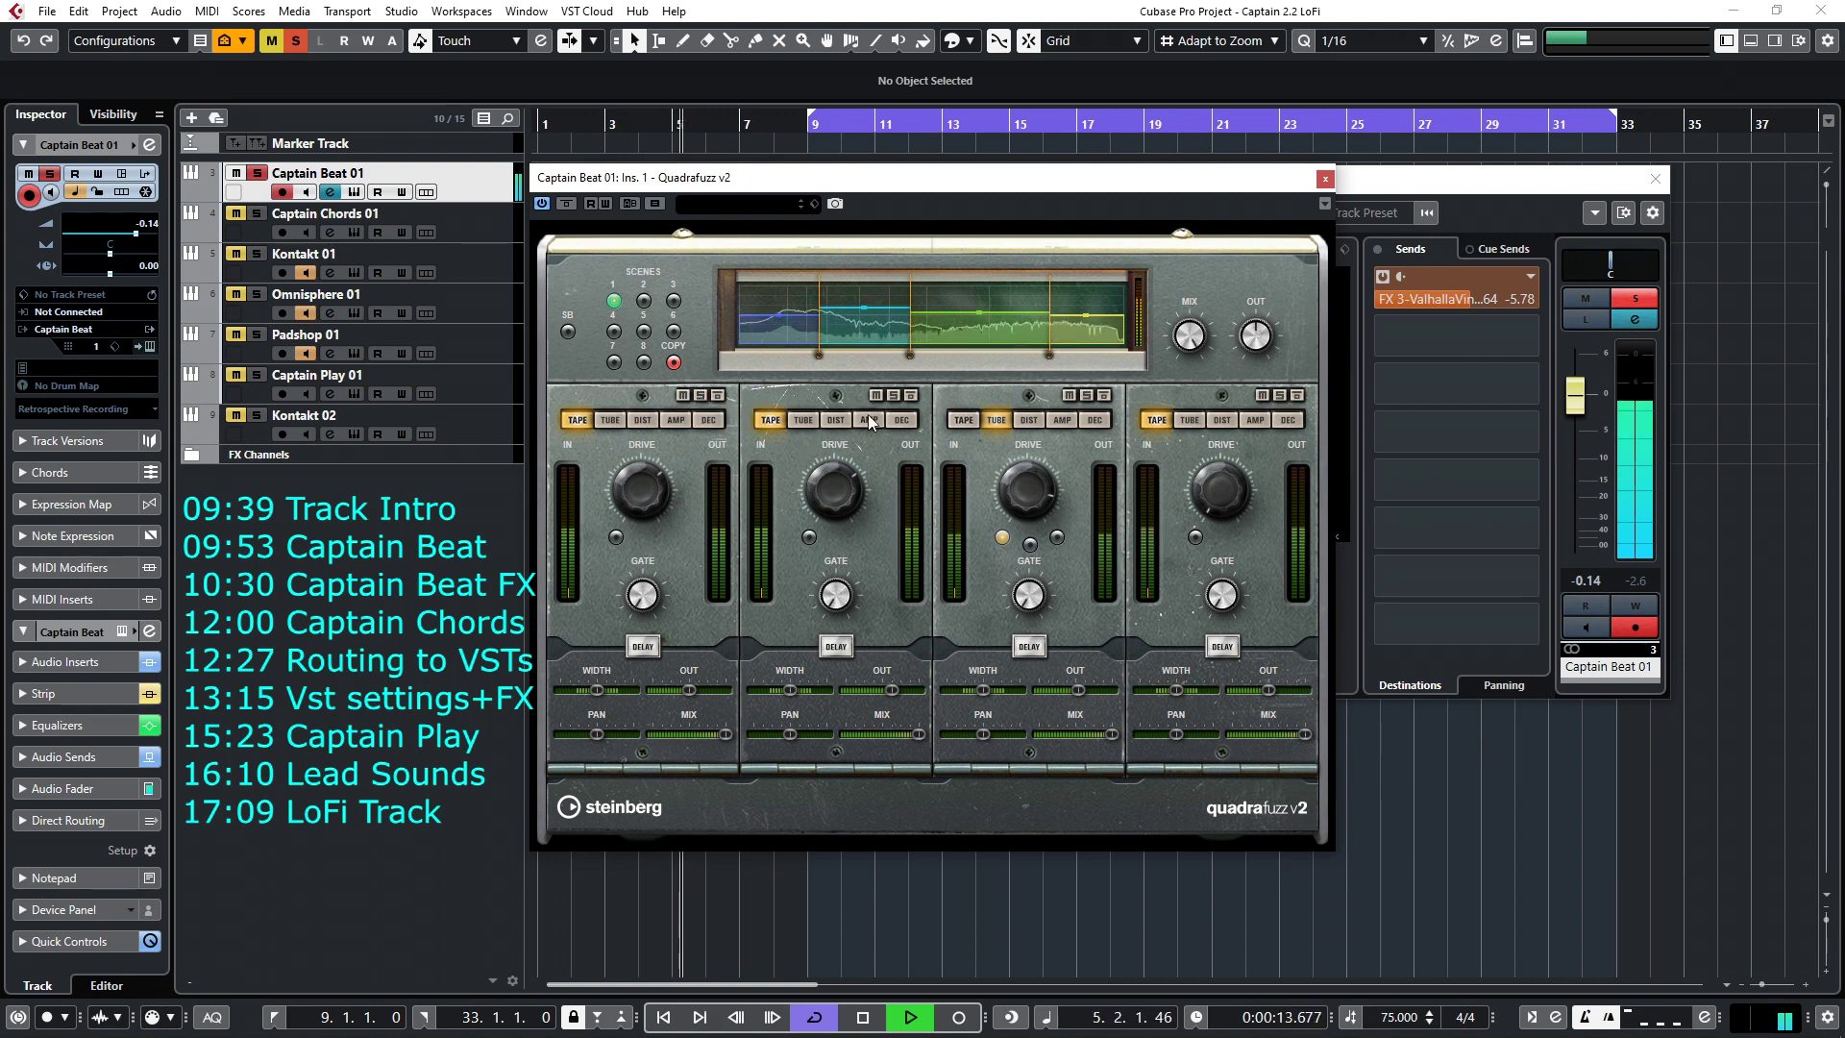
pyautogui.click(892, 396)
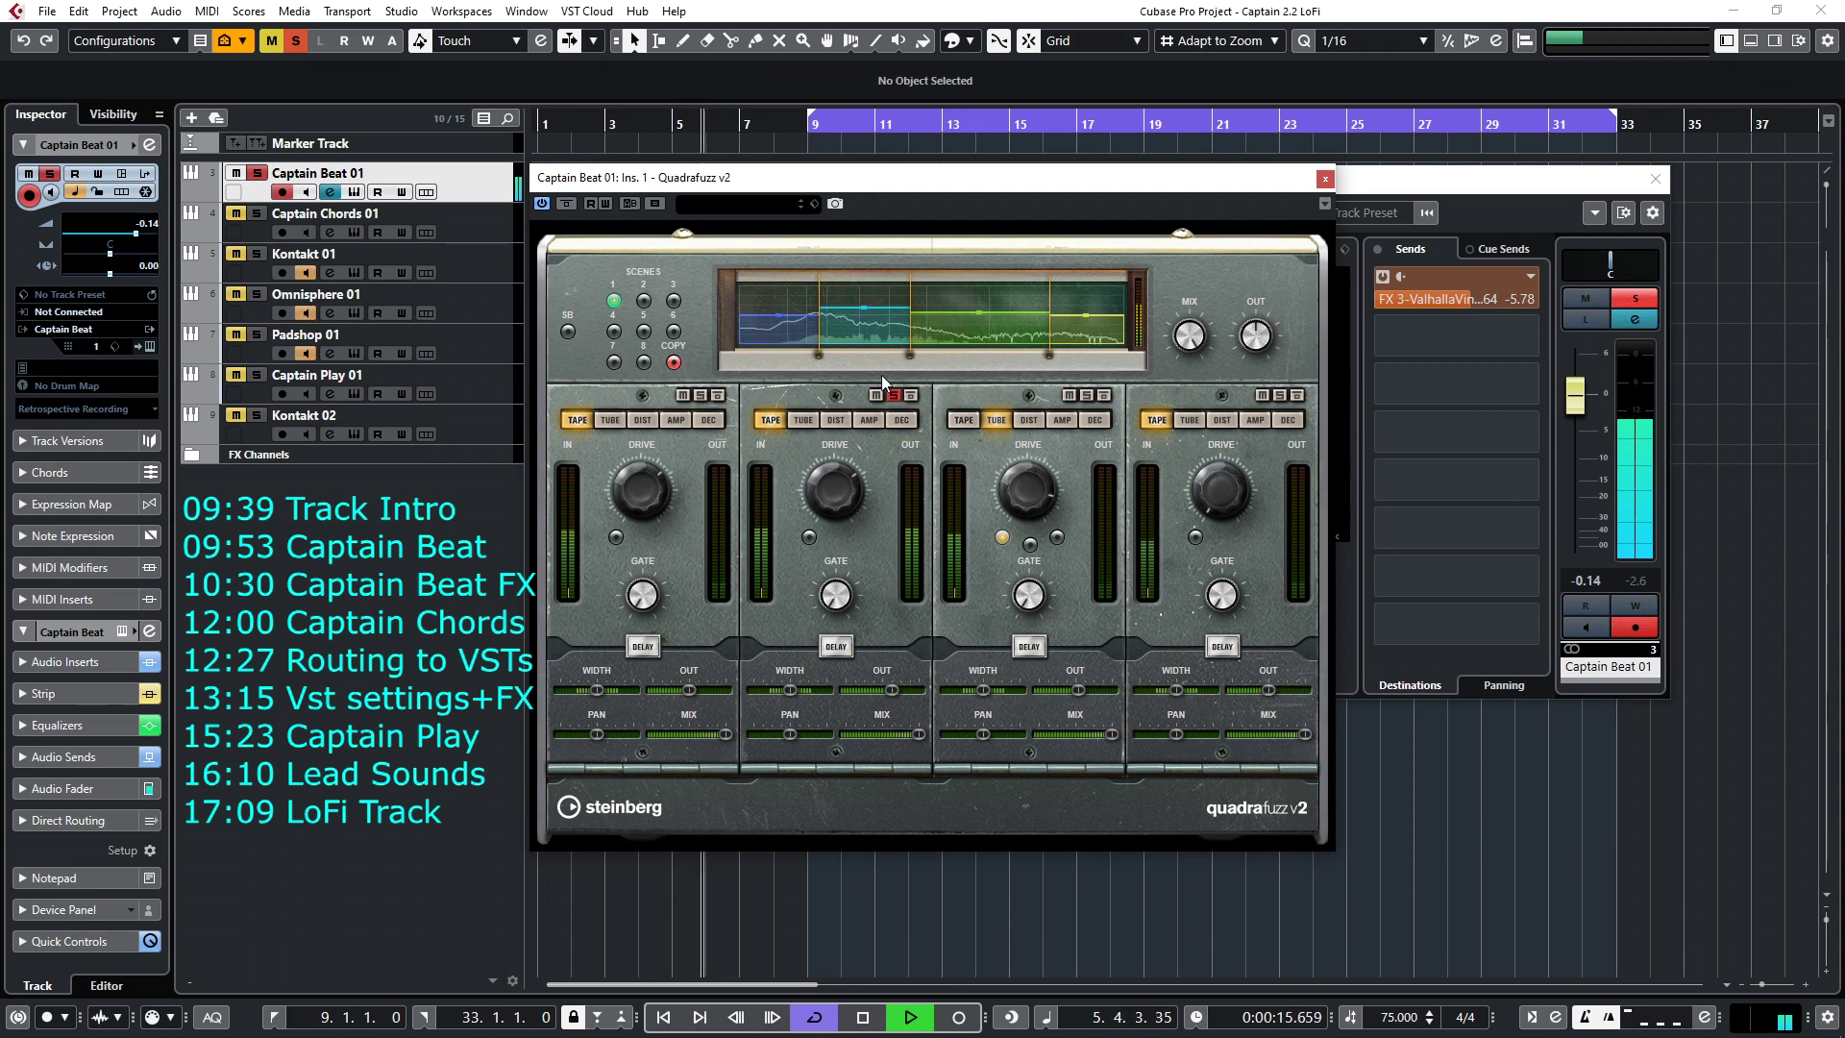
pyautogui.moveTo(860, 492)
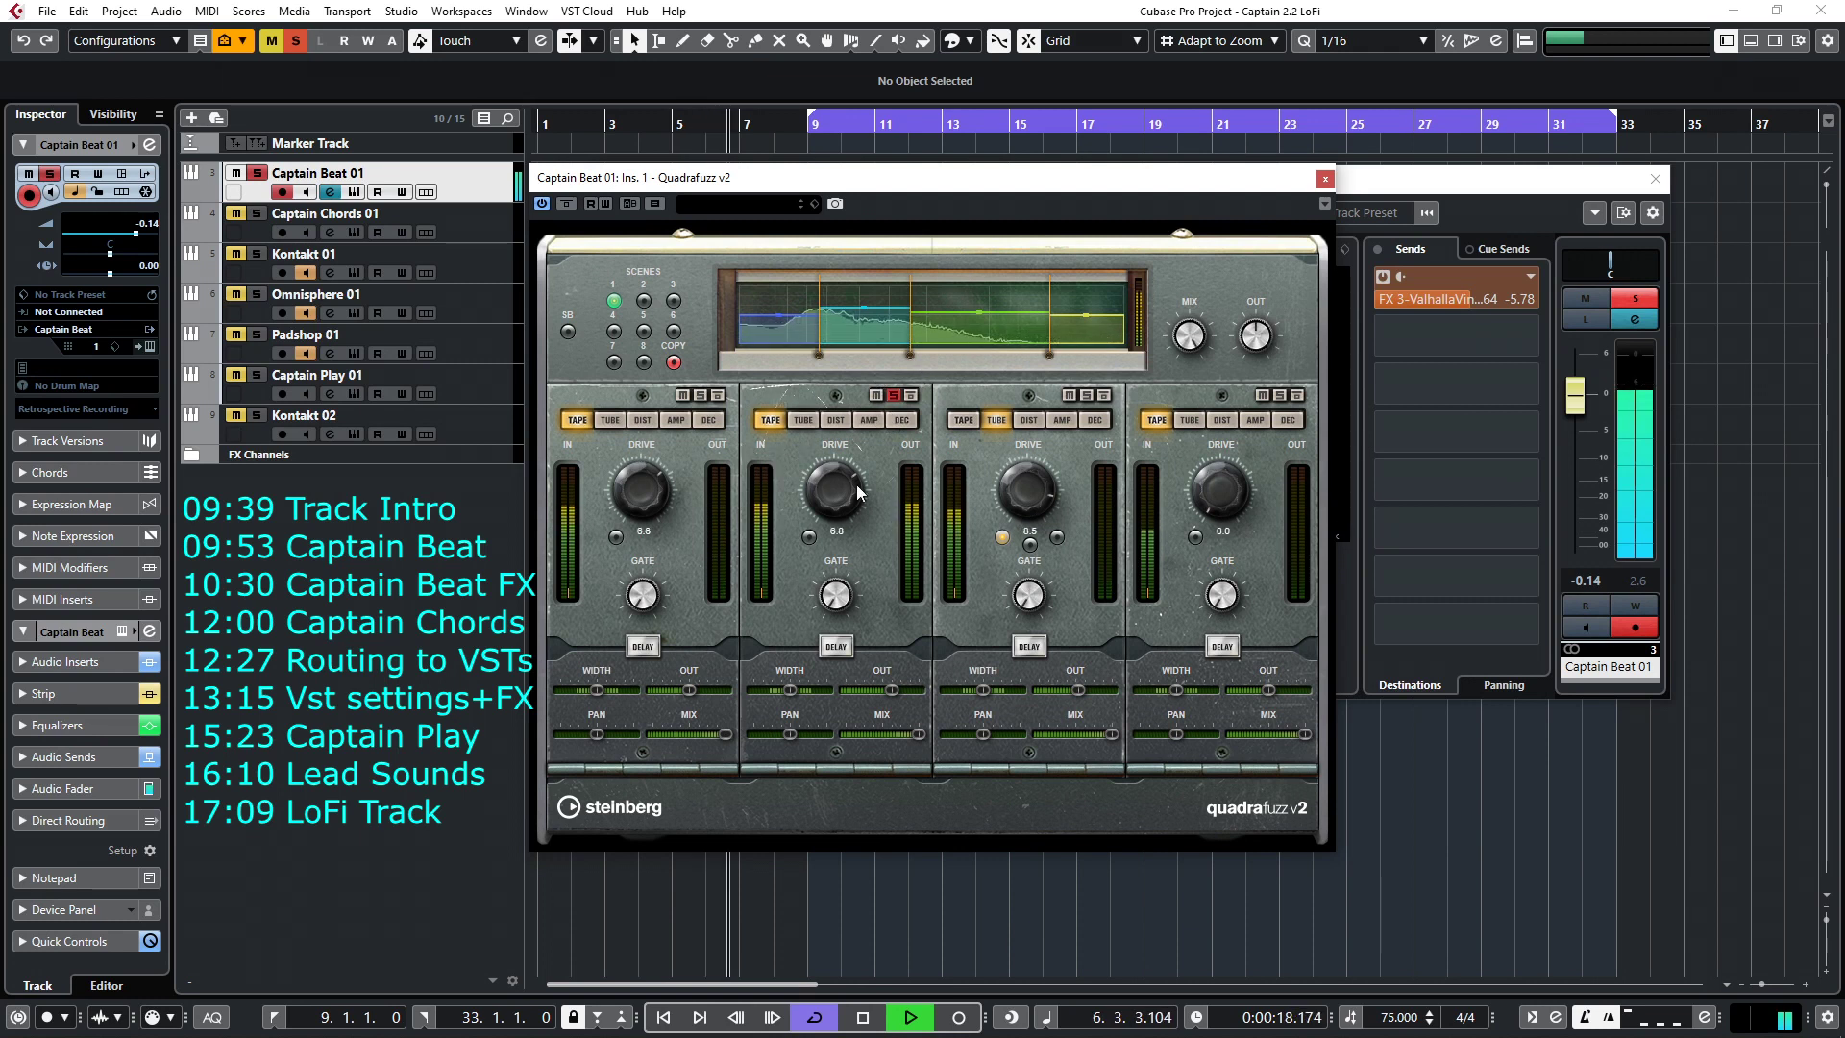
pyautogui.click(893, 396)
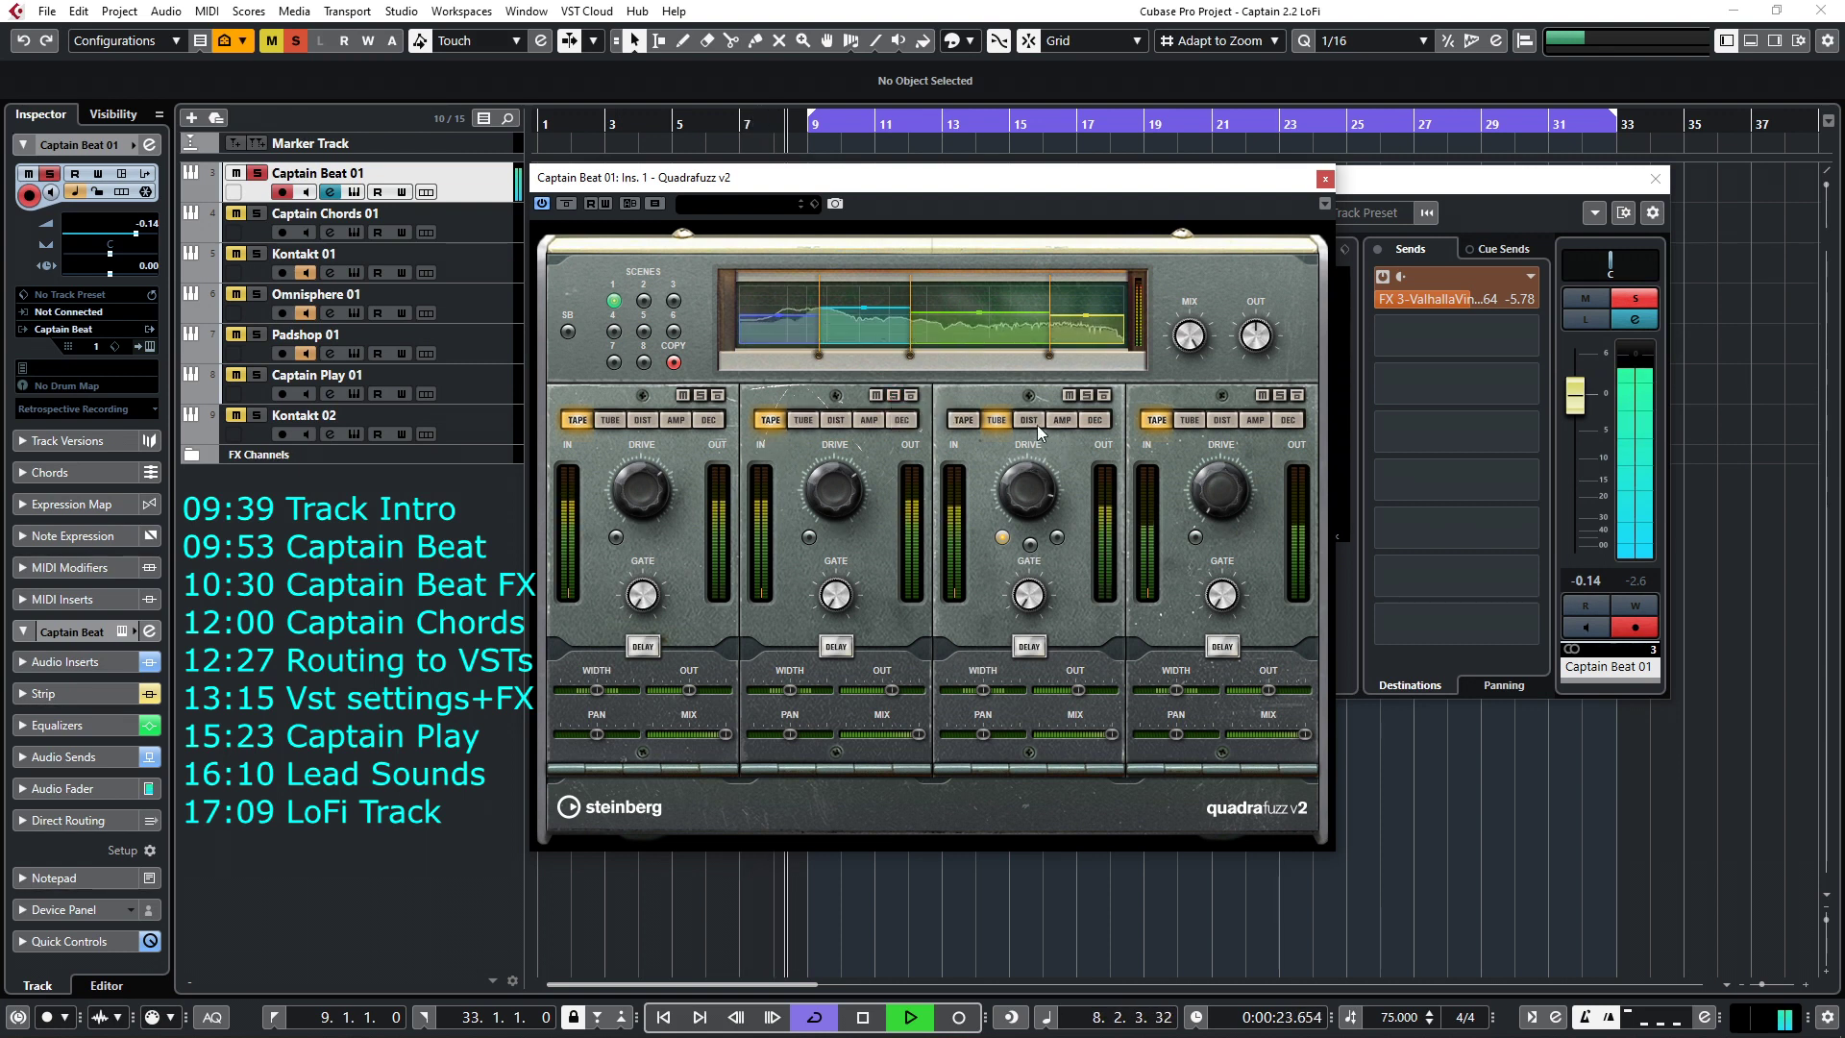
pyautogui.click(1086, 396)
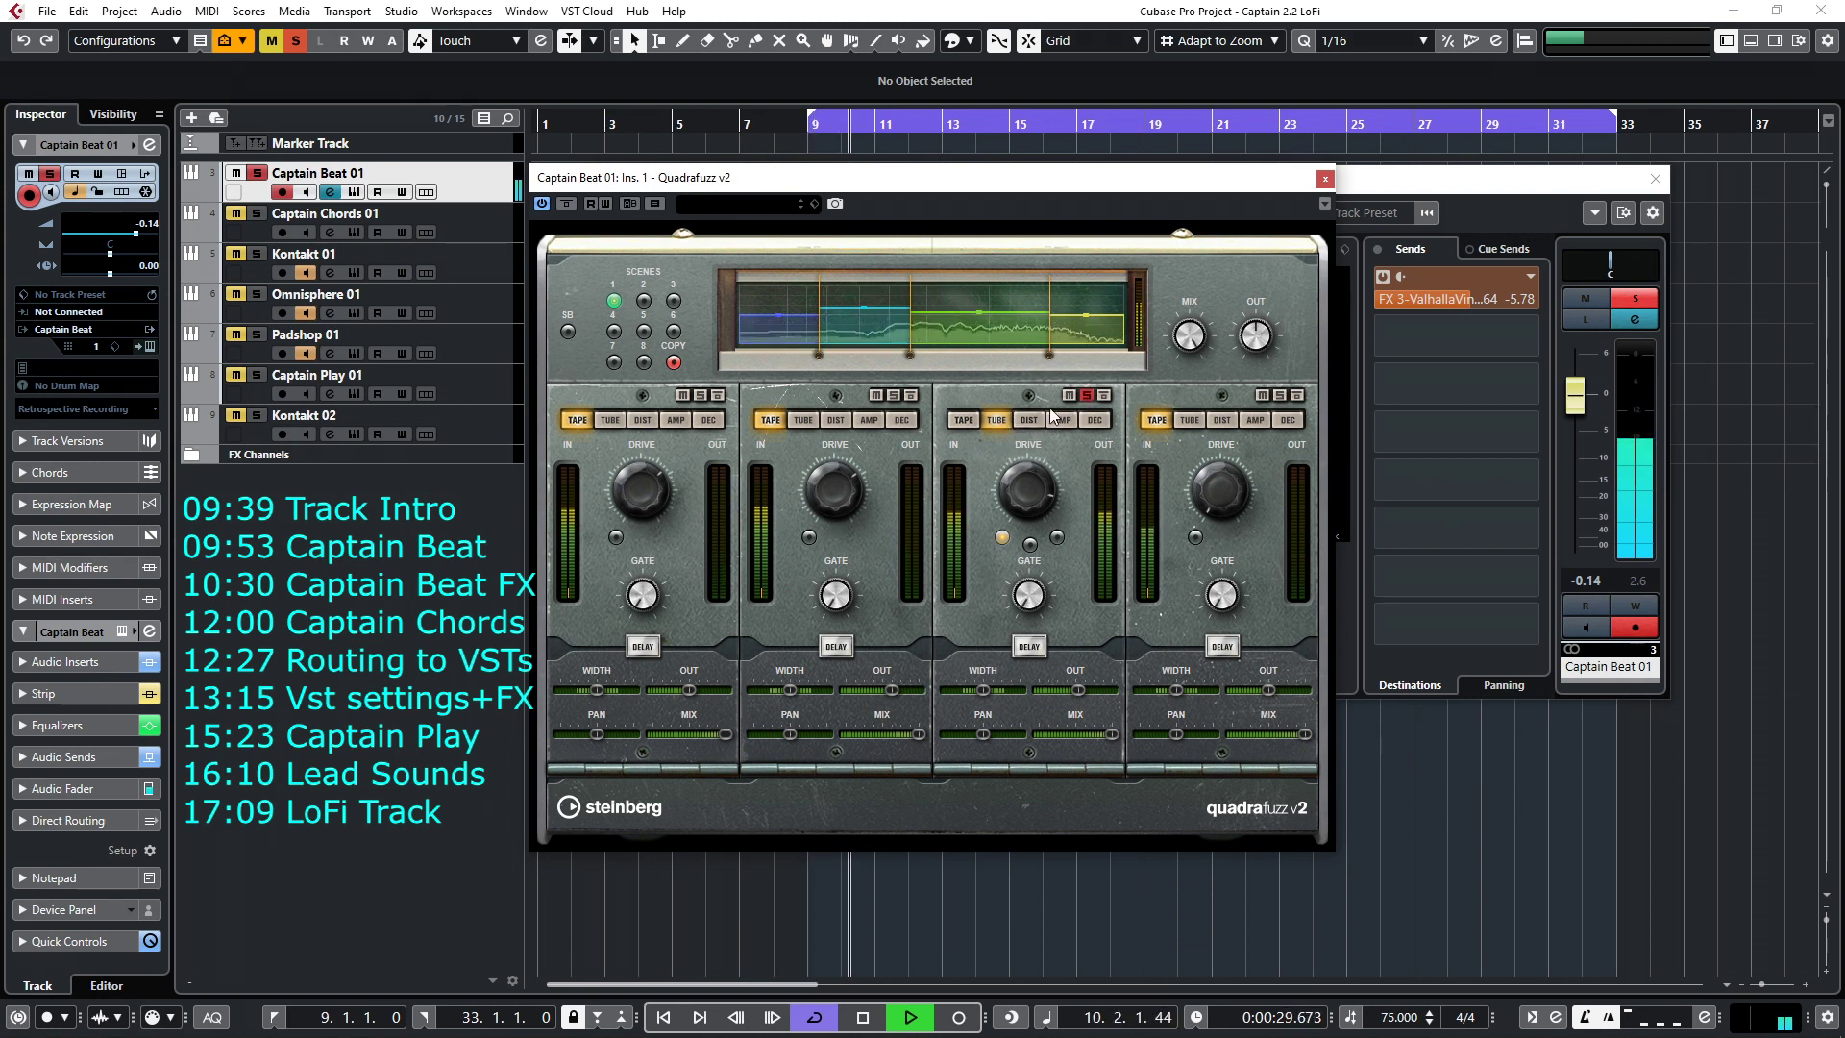
pyautogui.click(1086, 396)
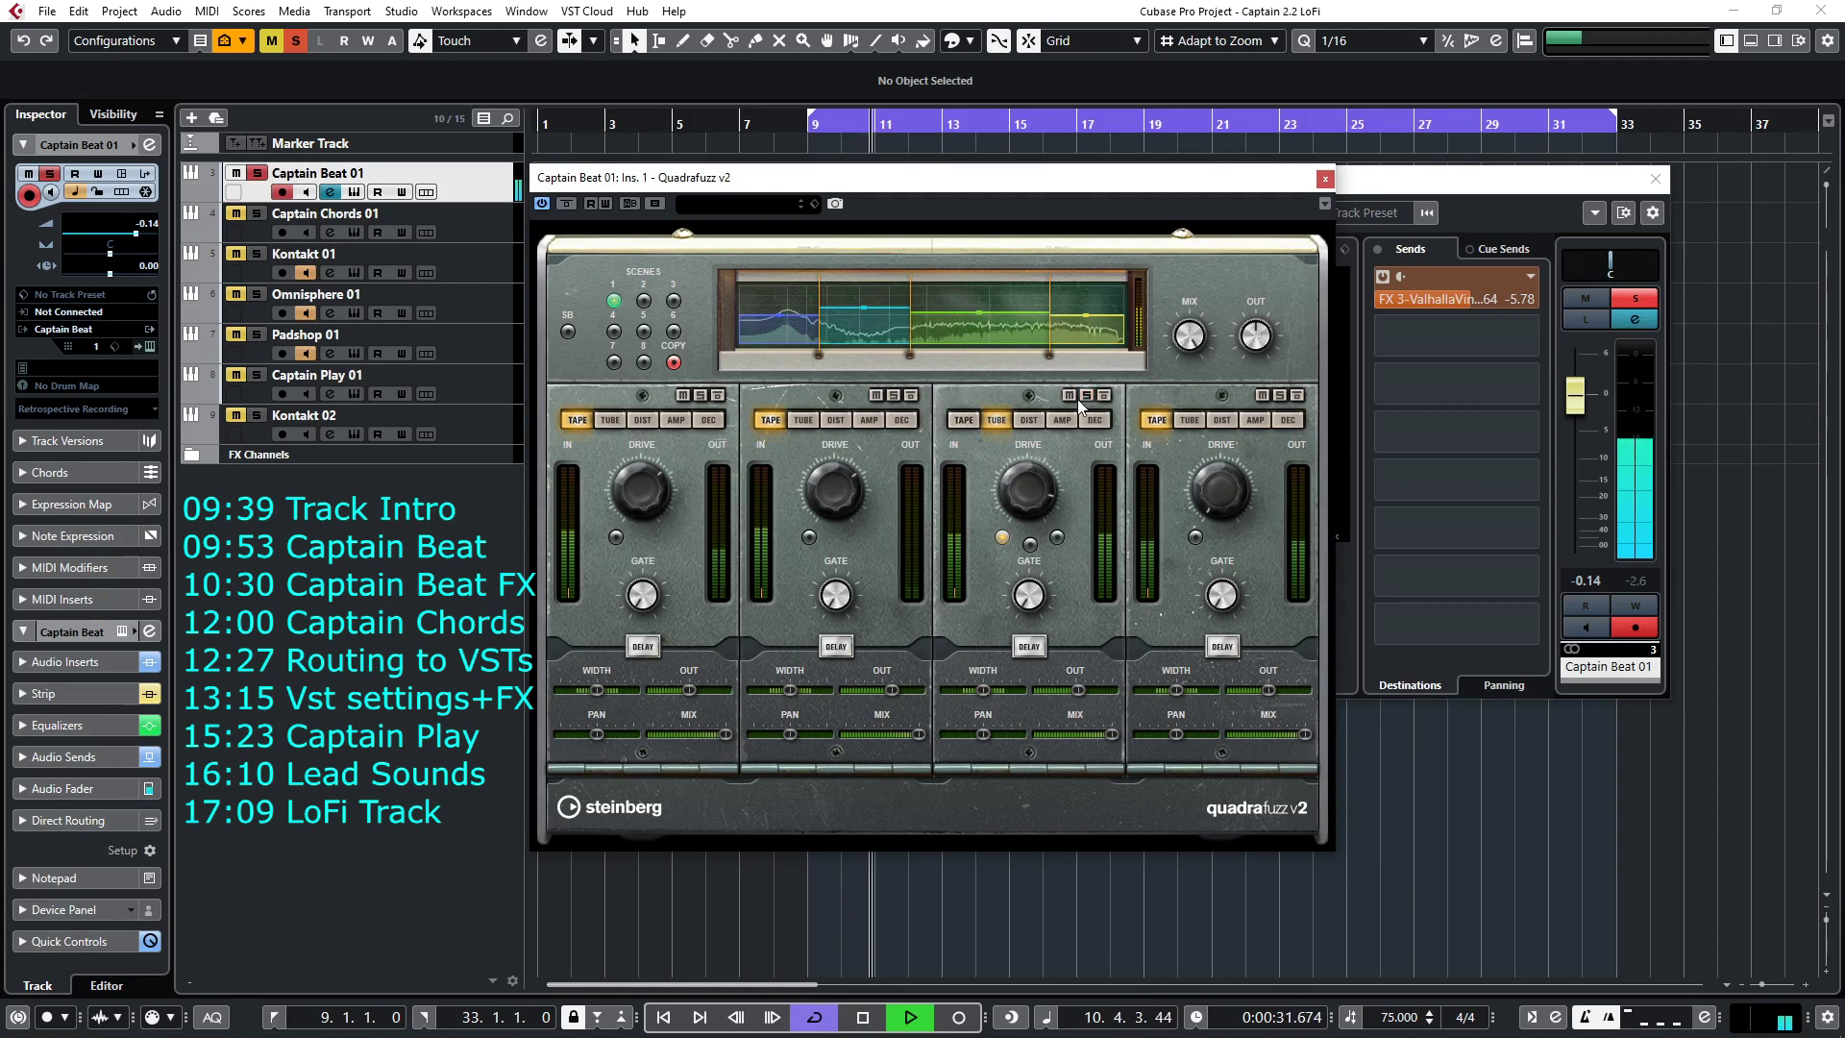
pyautogui.moveTo(1209, 512)
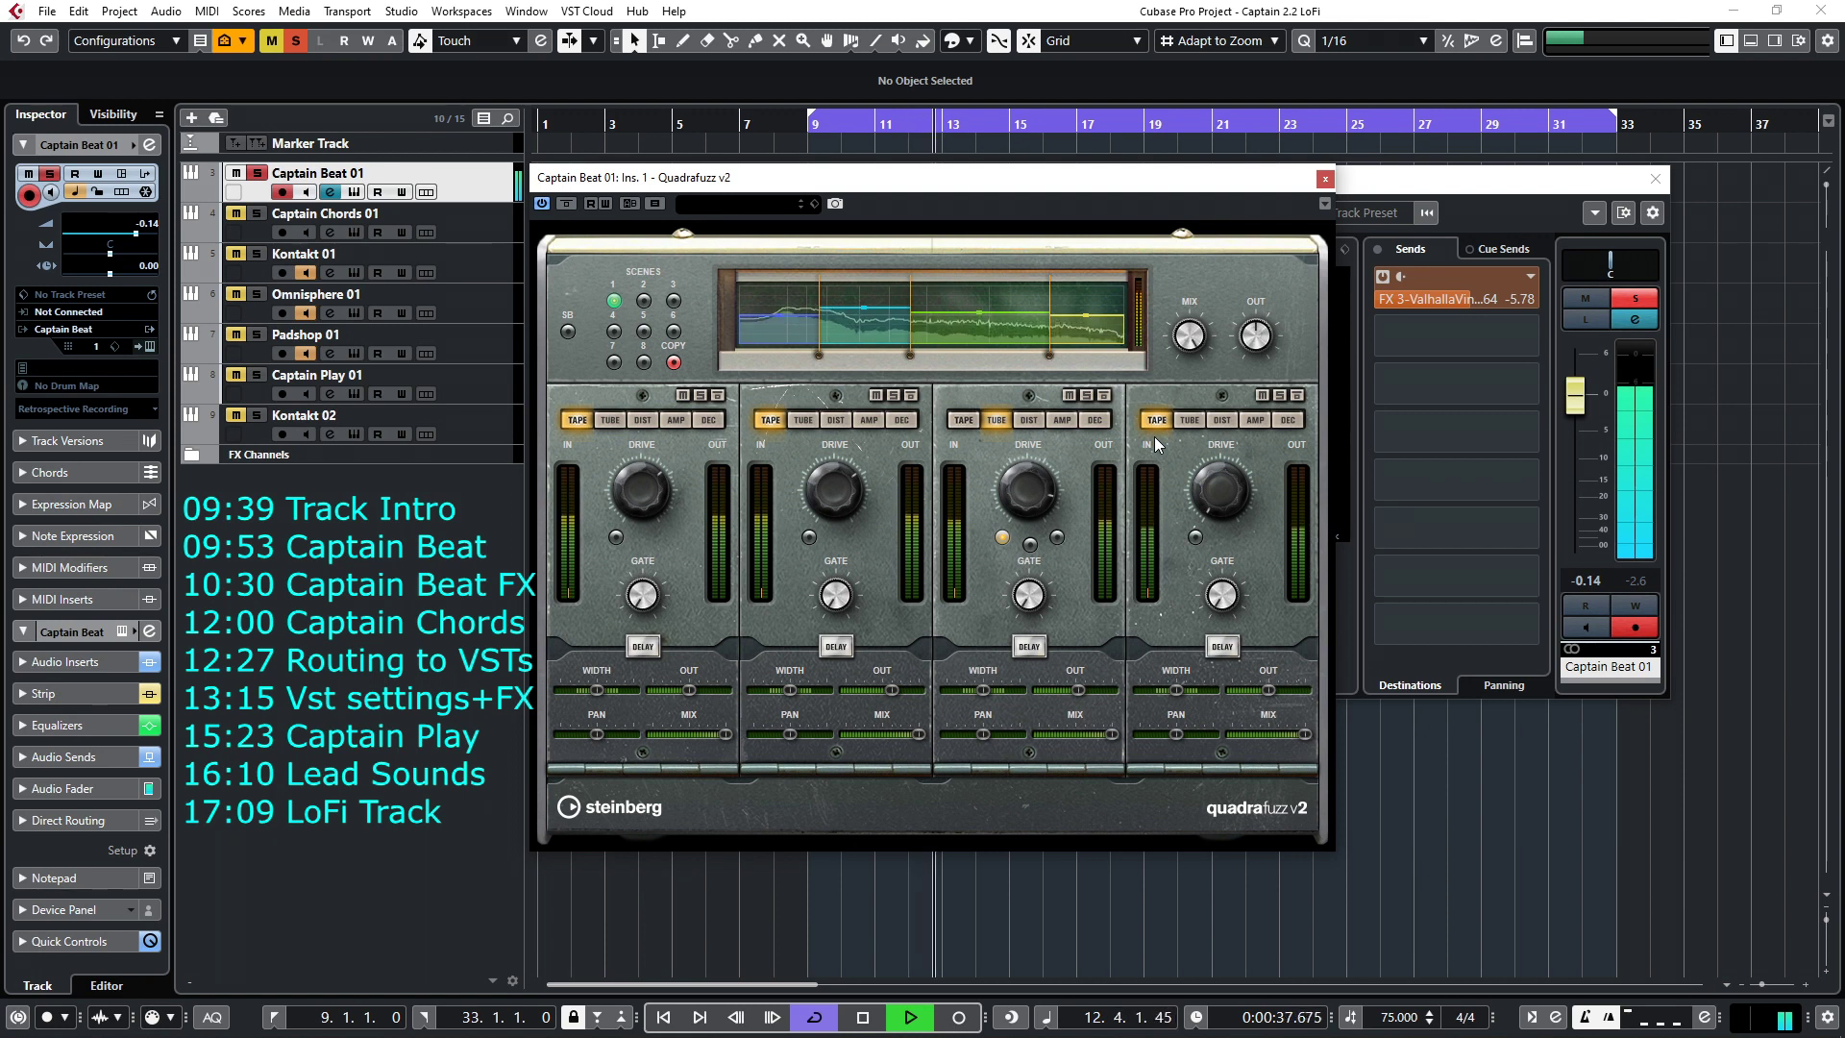
pyautogui.press('space')
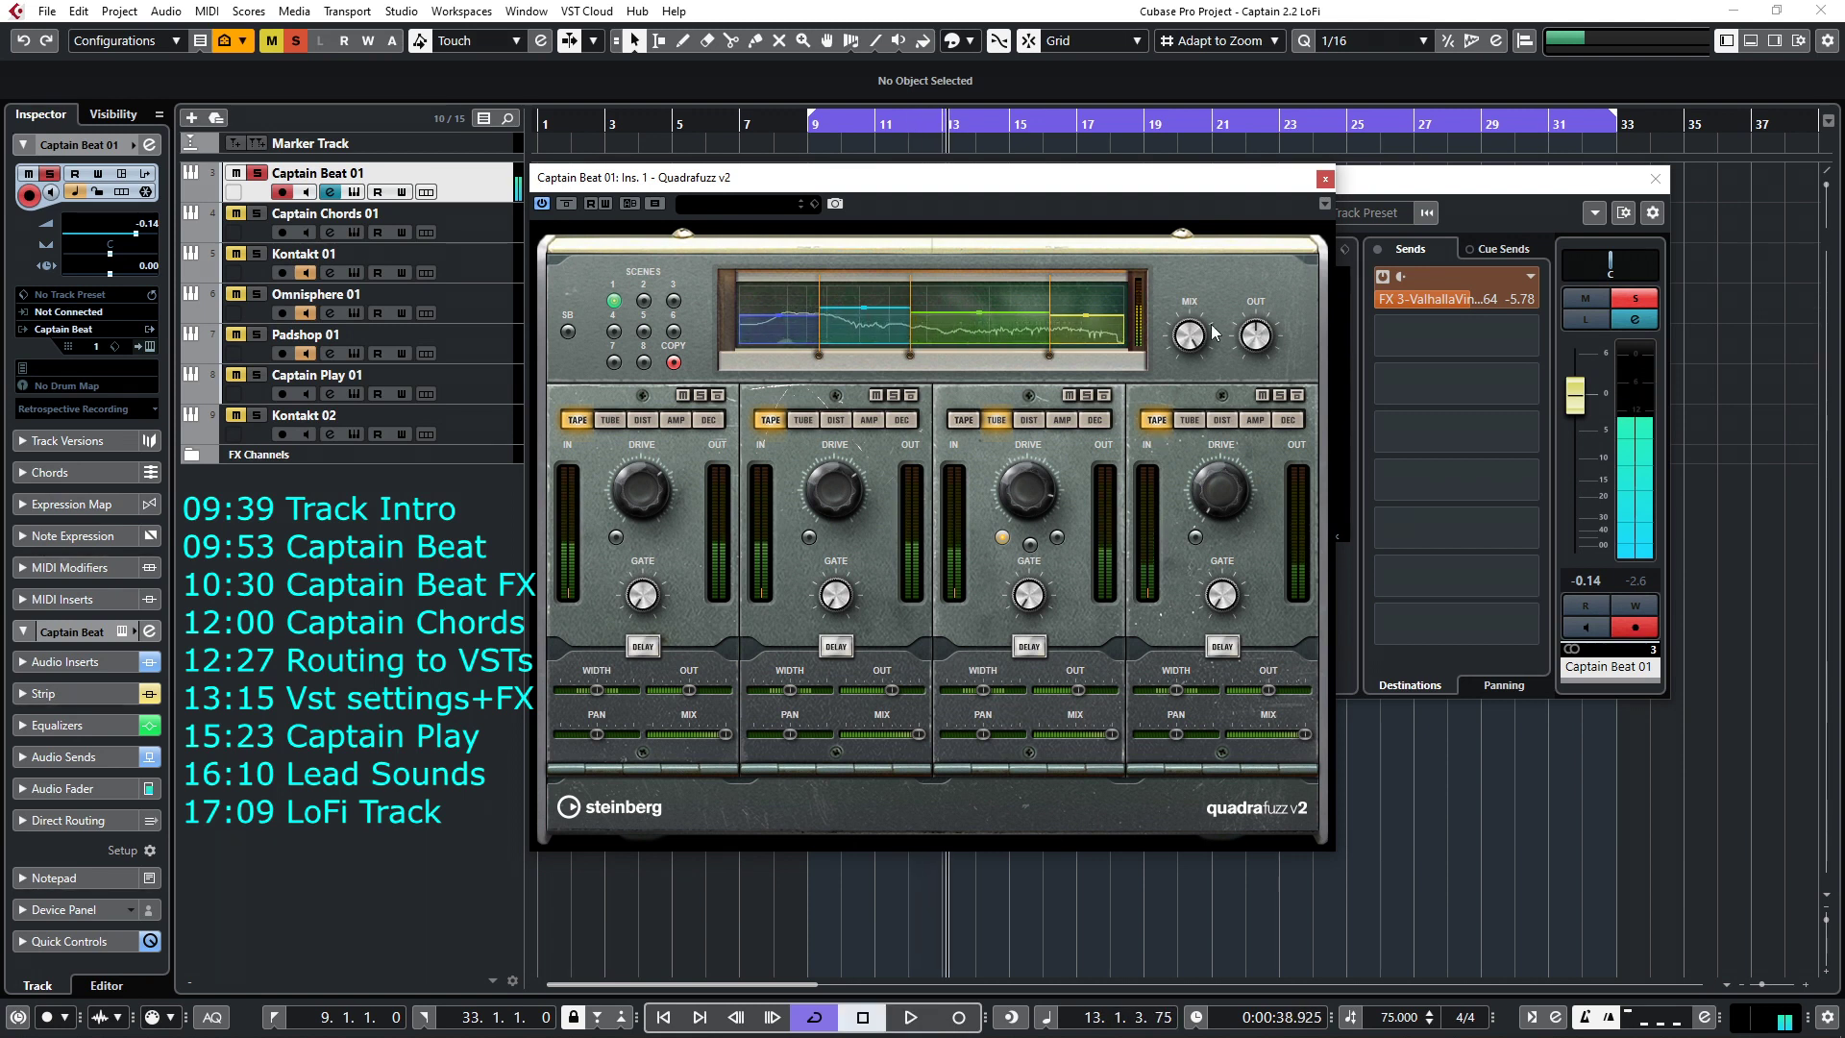
# Step: Close Quadrafuzz v2, examine the ValhallaVintageVerb reverb used as the drum channel's send, and close the channel settings
pyautogui.click(1337, 217)
pyautogui.moveTo(1309, 384); pyautogui.dragTo(1308, 515)
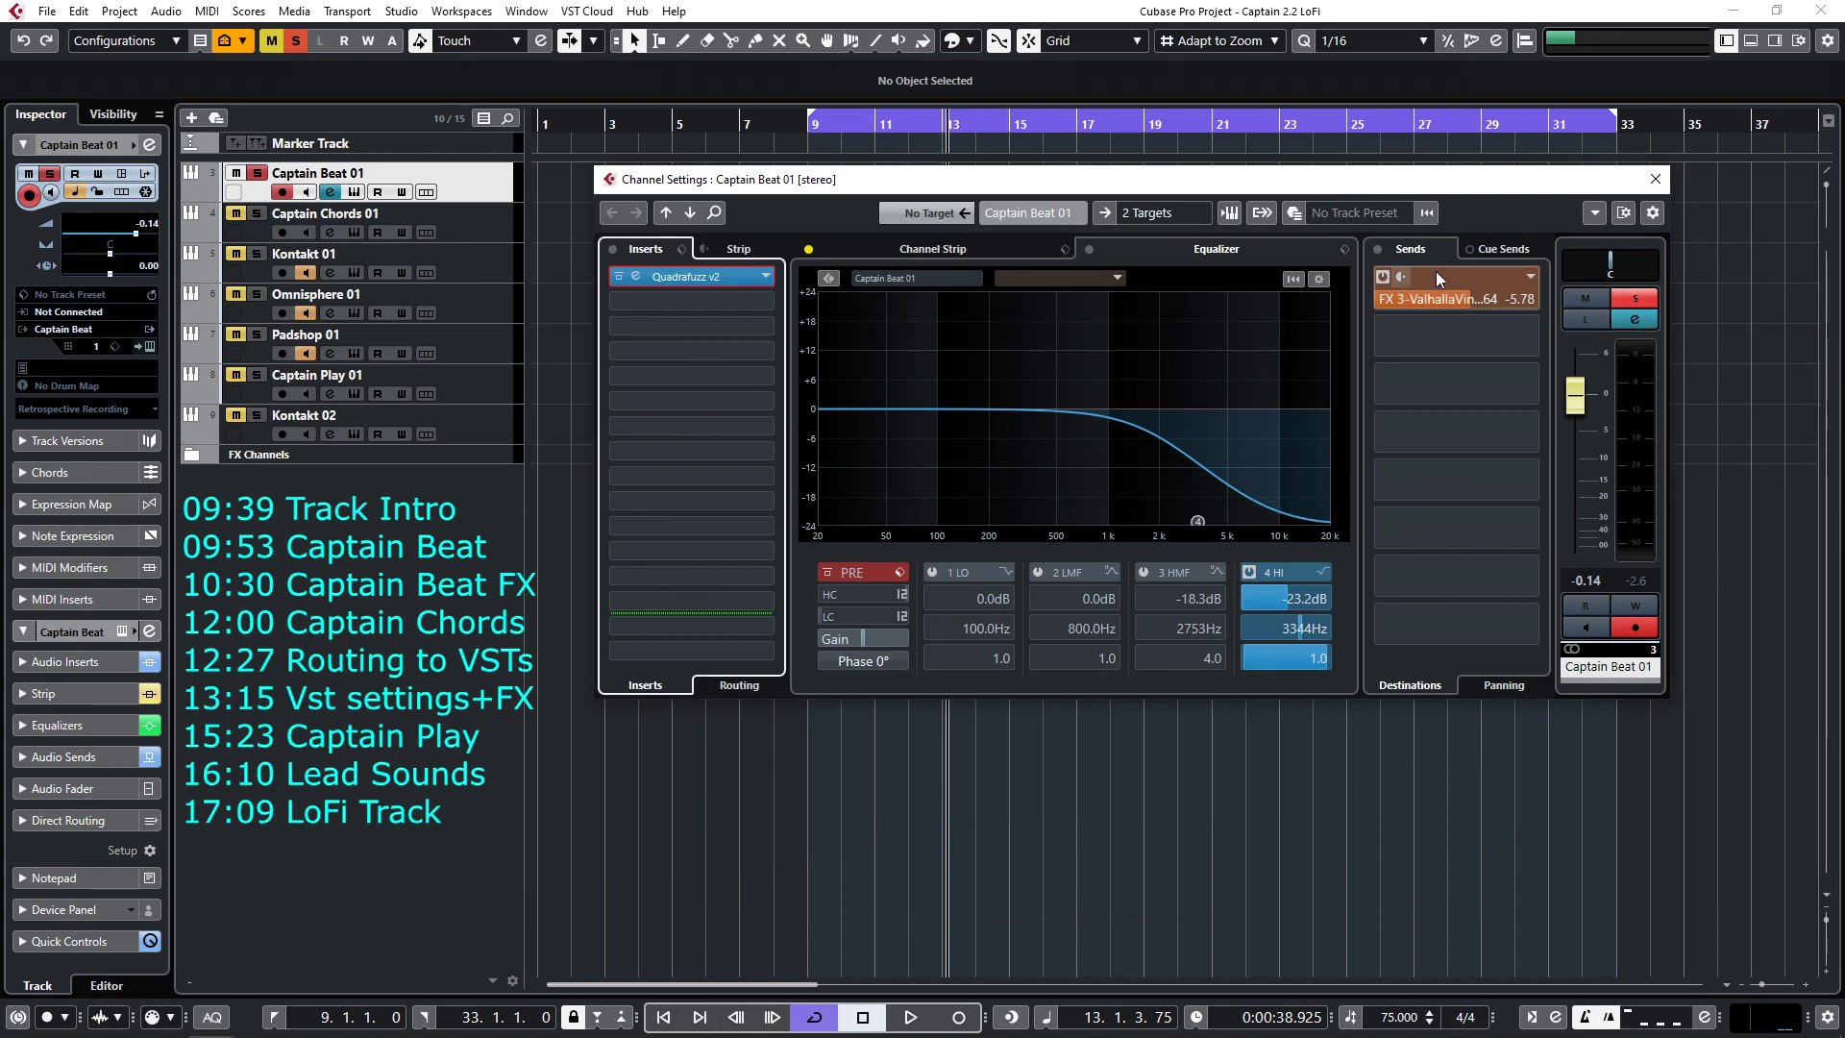
pyautogui.click(1467, 309)
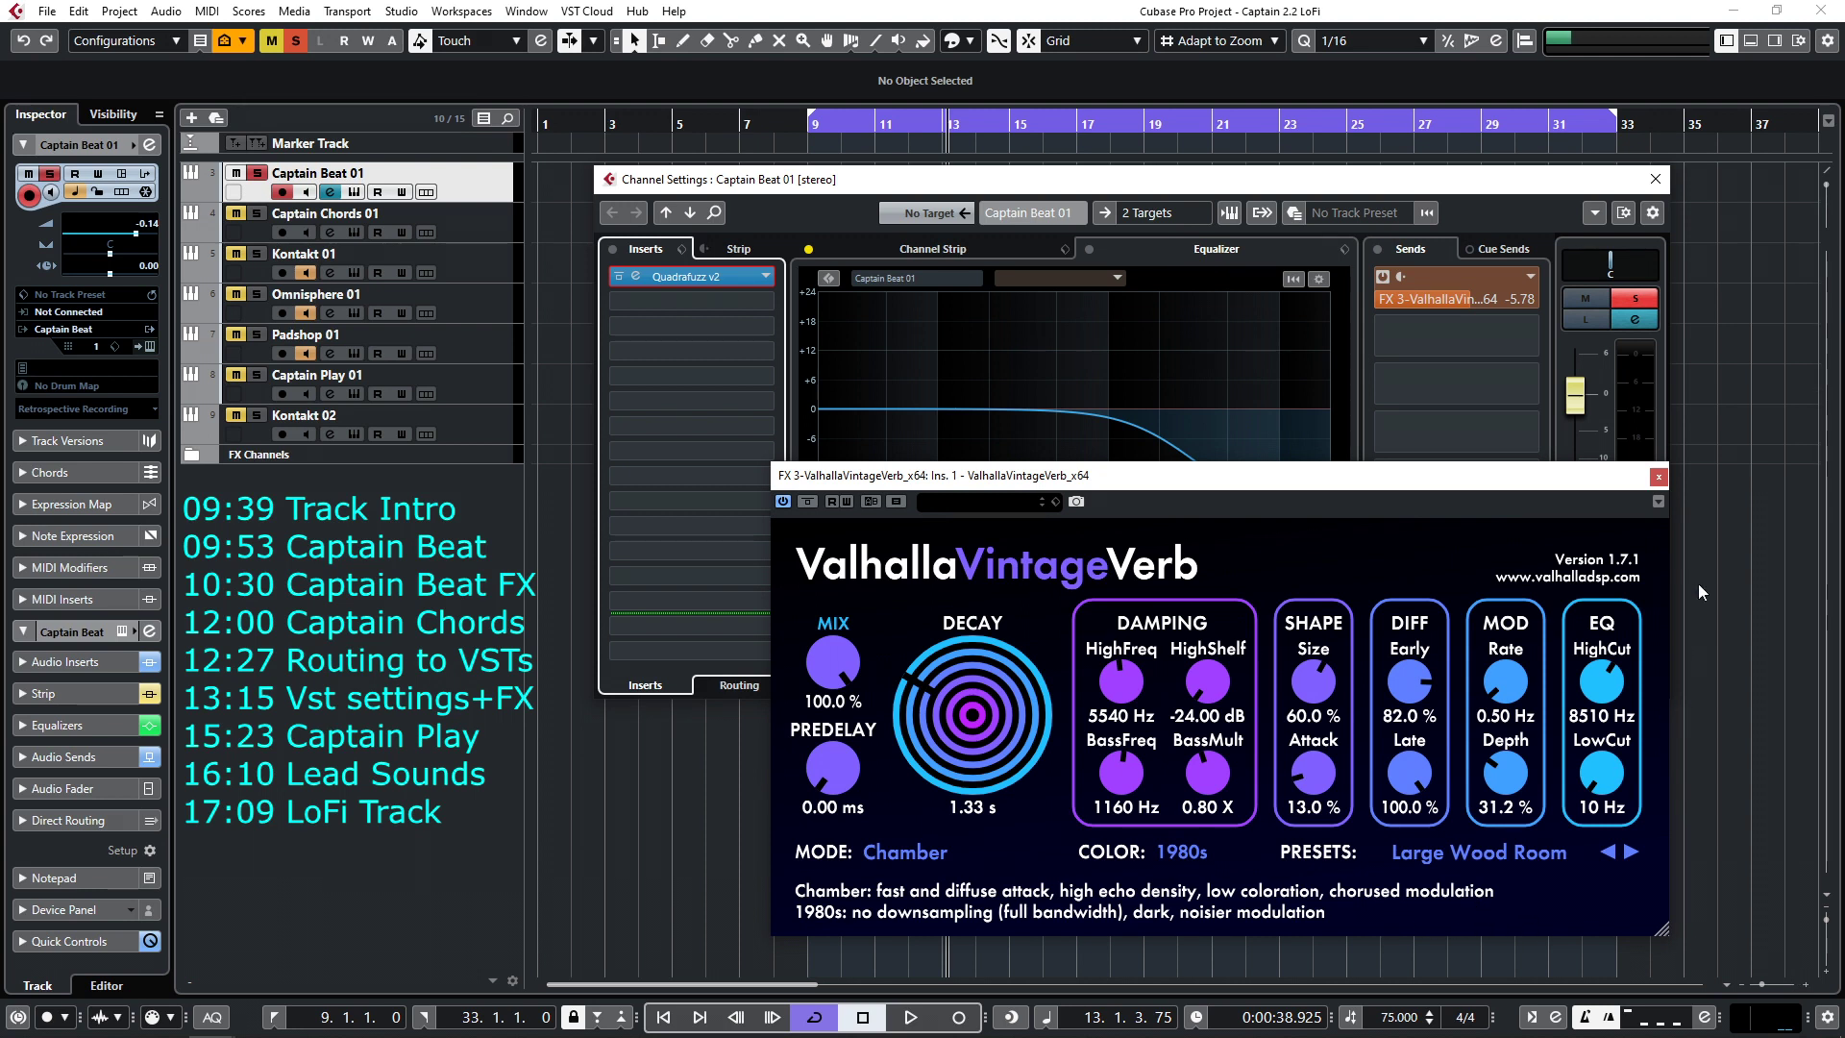
pyautogui.click(1659, 477)
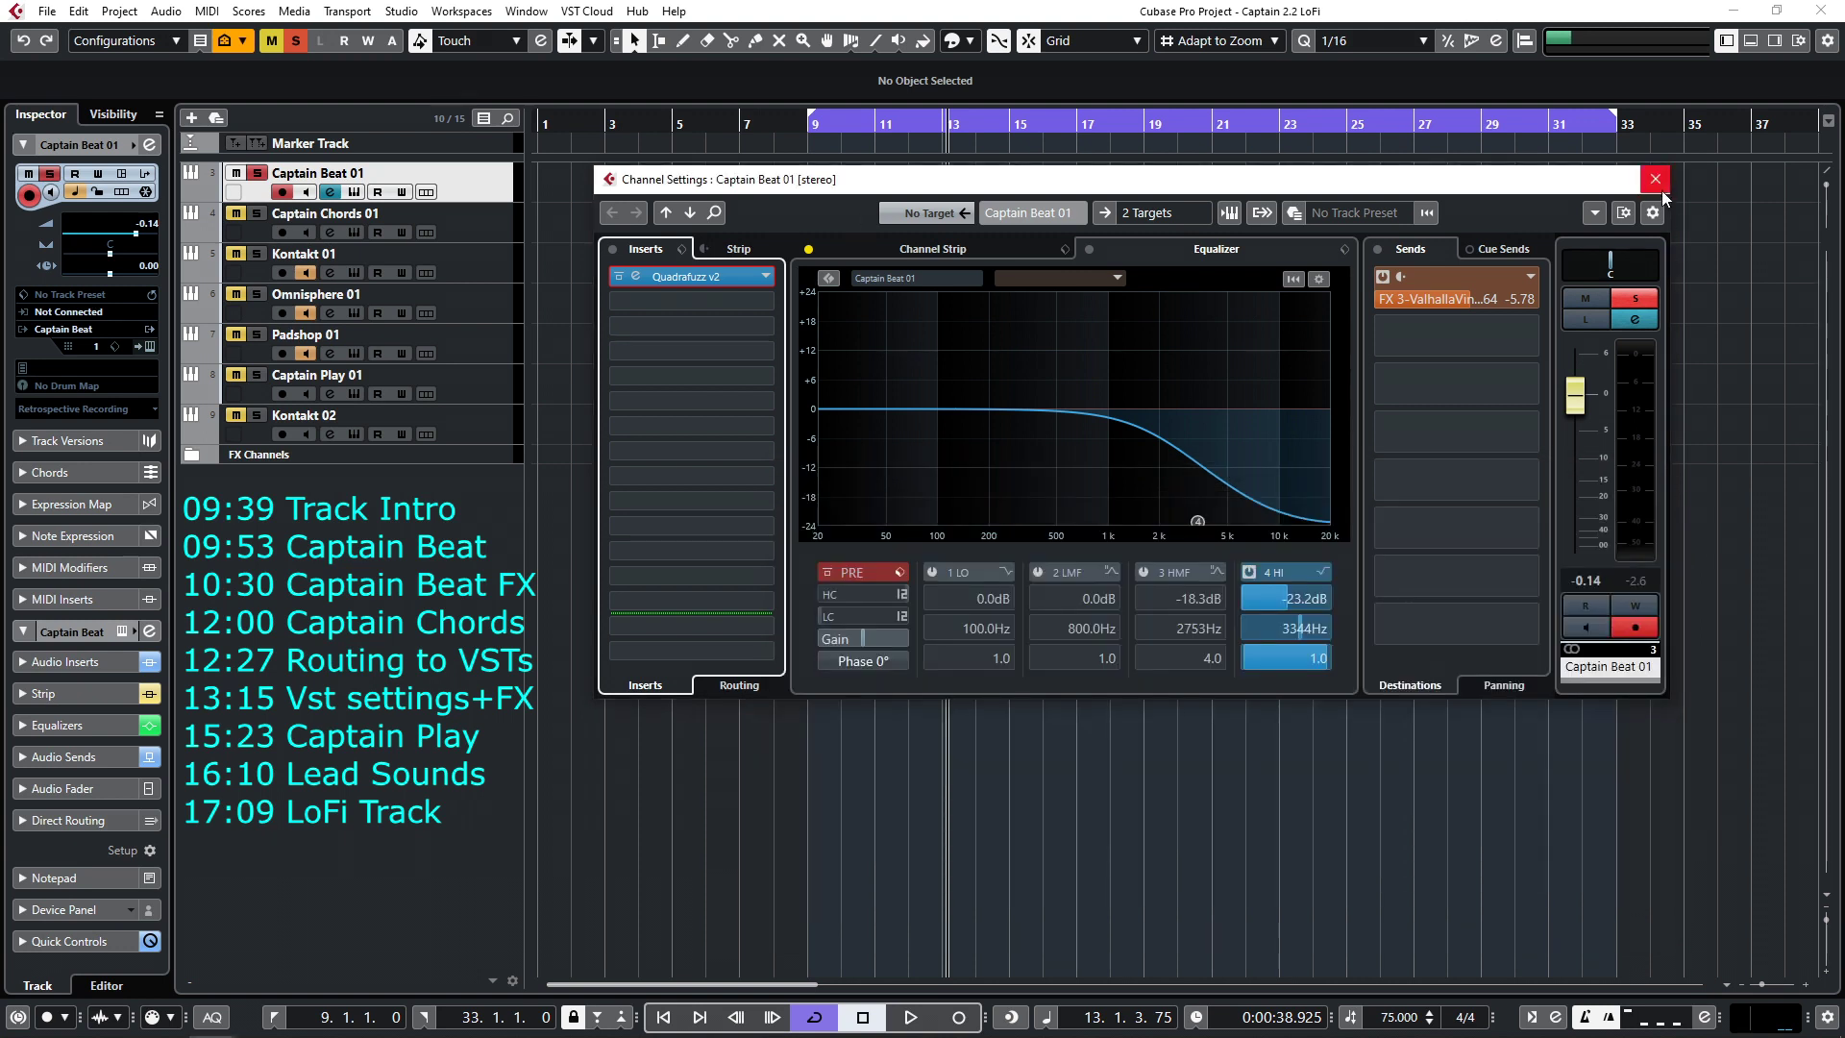
pyautogui.click(1655, 179)
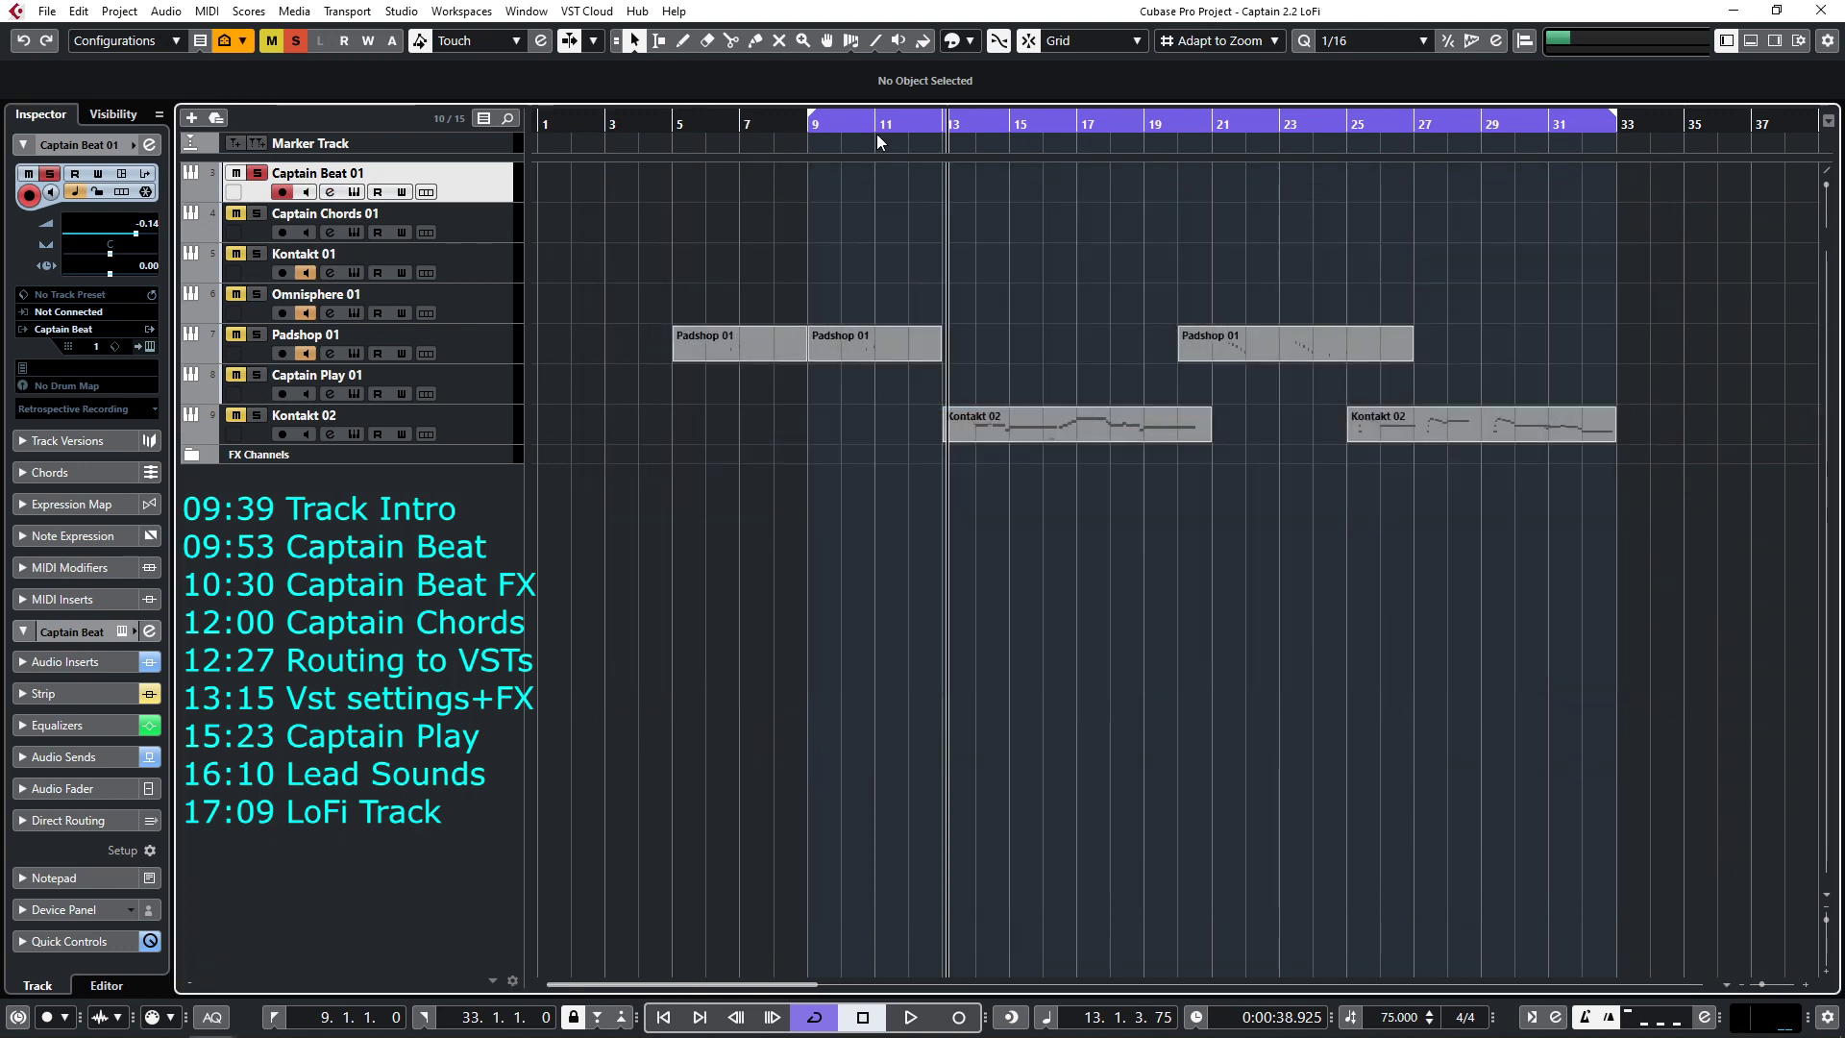
# Step: Move the solo from Captain Beat 01 to Captain Chords 01 and open Captain Chords to examine its verse progression and chord split option
pyautogui.click(257, 173)
pyautogui.click(257, 213)
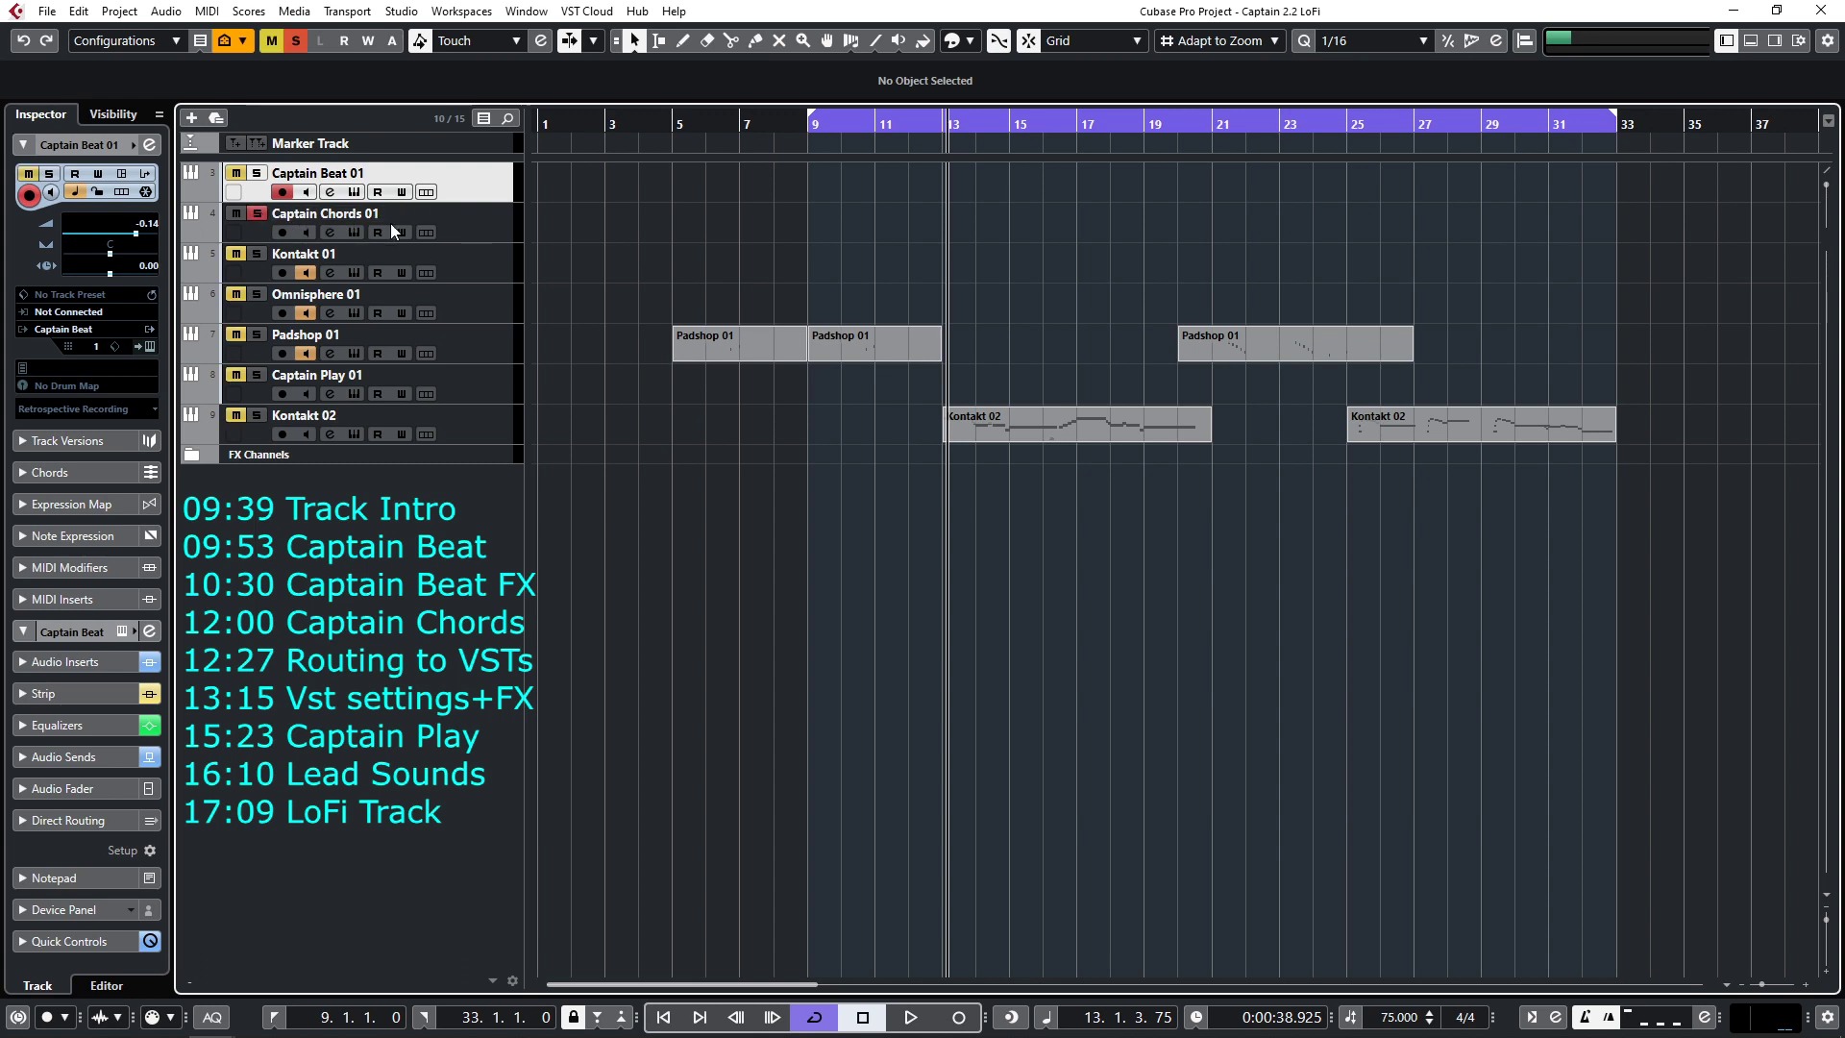
pyautogui.click(353, 233)
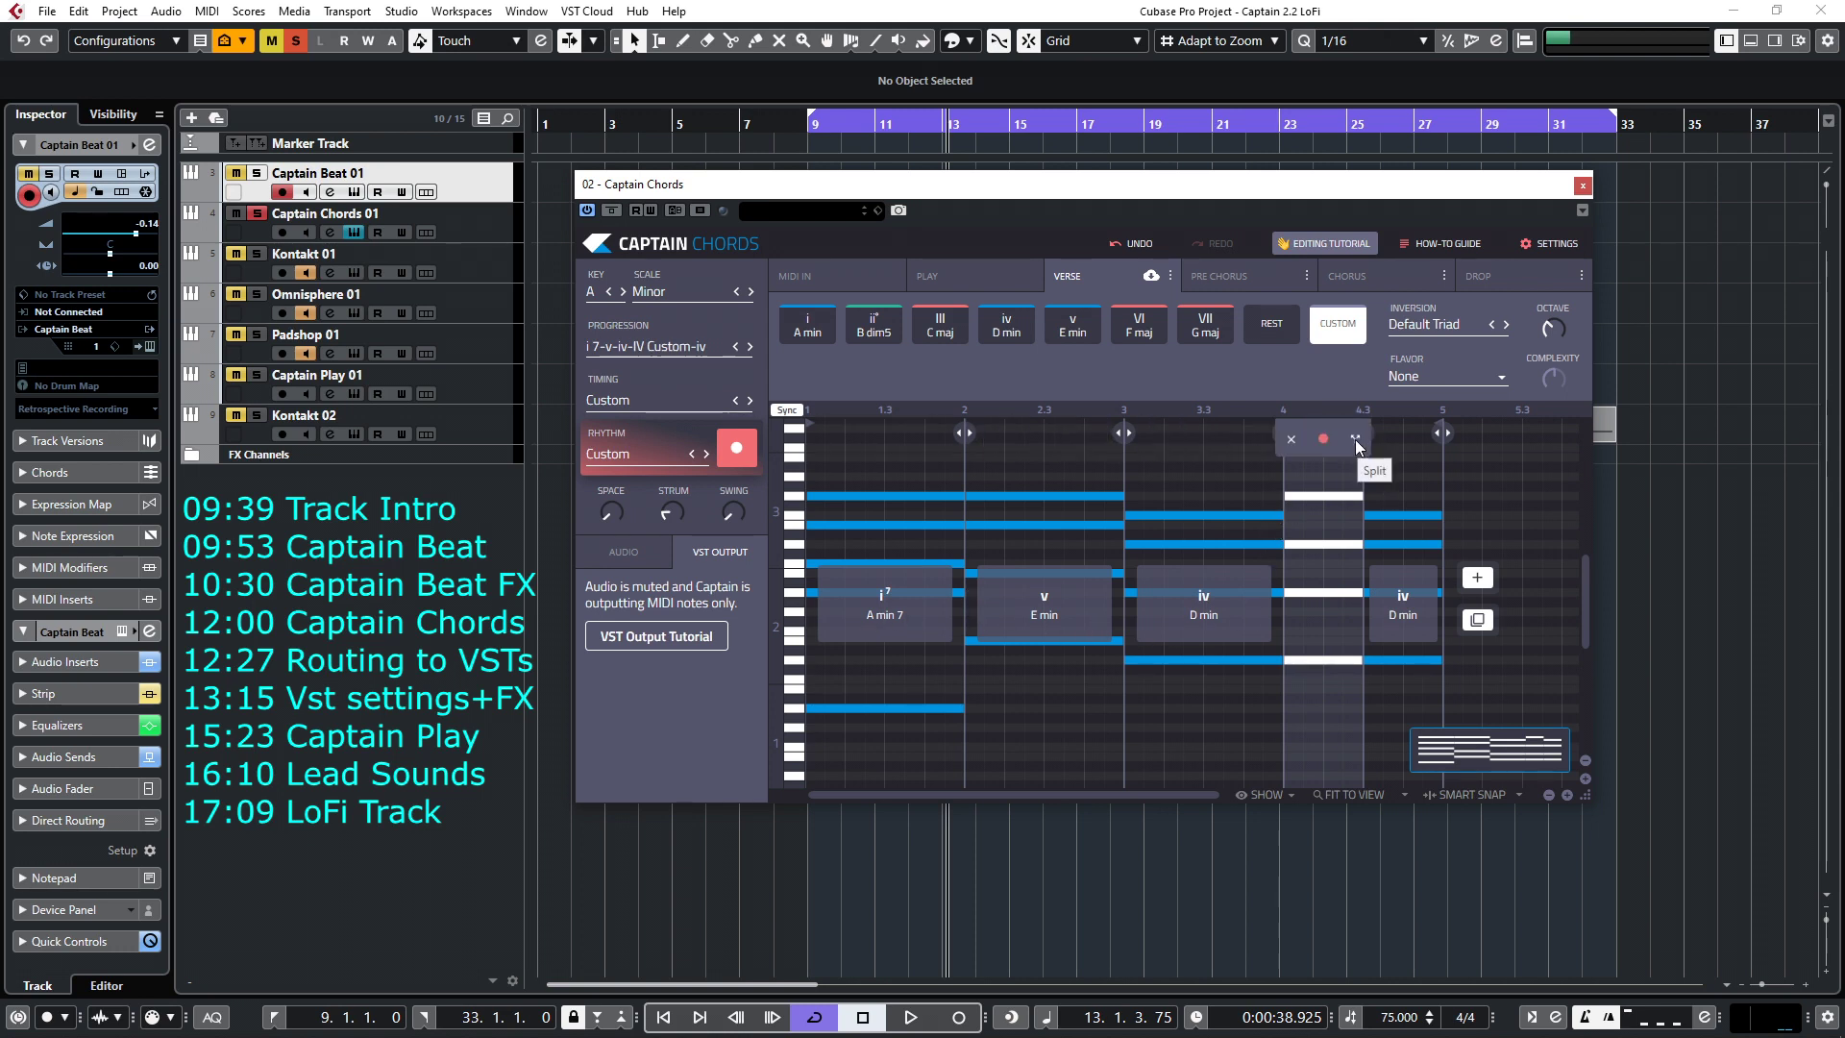
pyautogui.click(1355, 440)
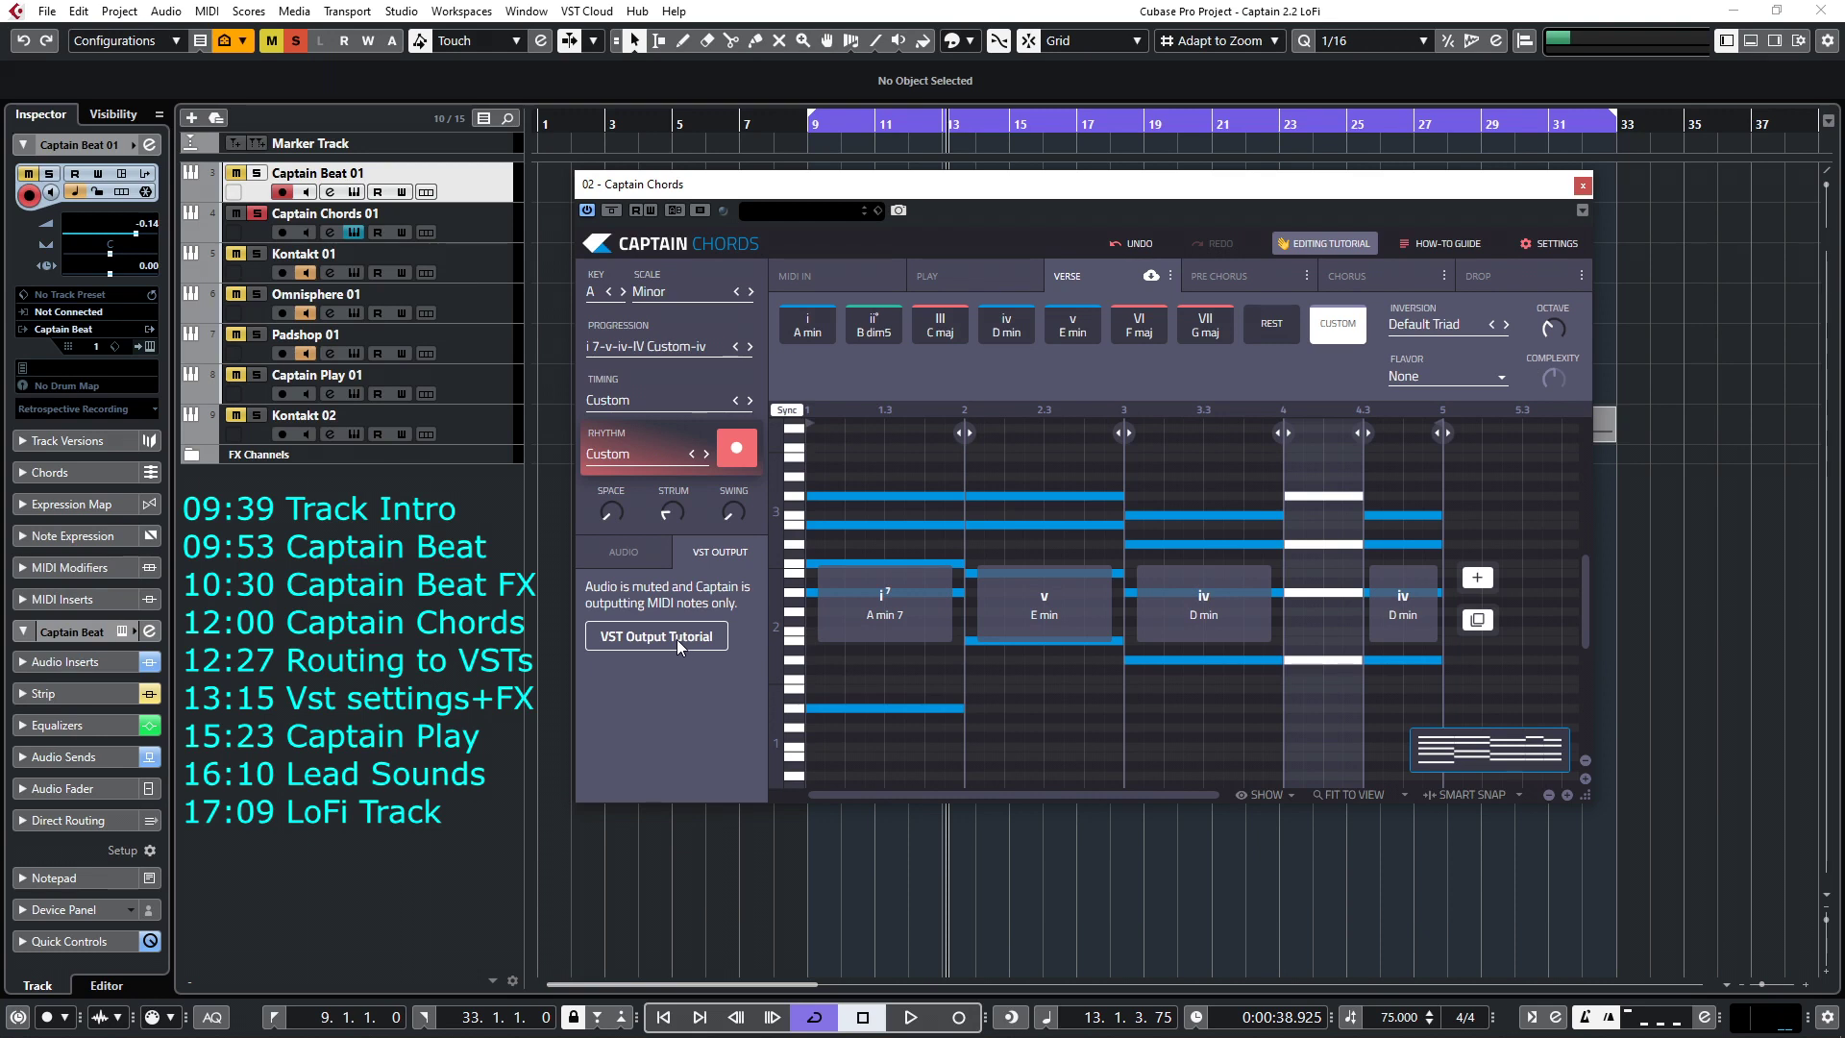
# Step: Examine the MIDI input routing of the Kontakt 01 and Omnisphere 01 tracks
pyautogui.click(480, 274)
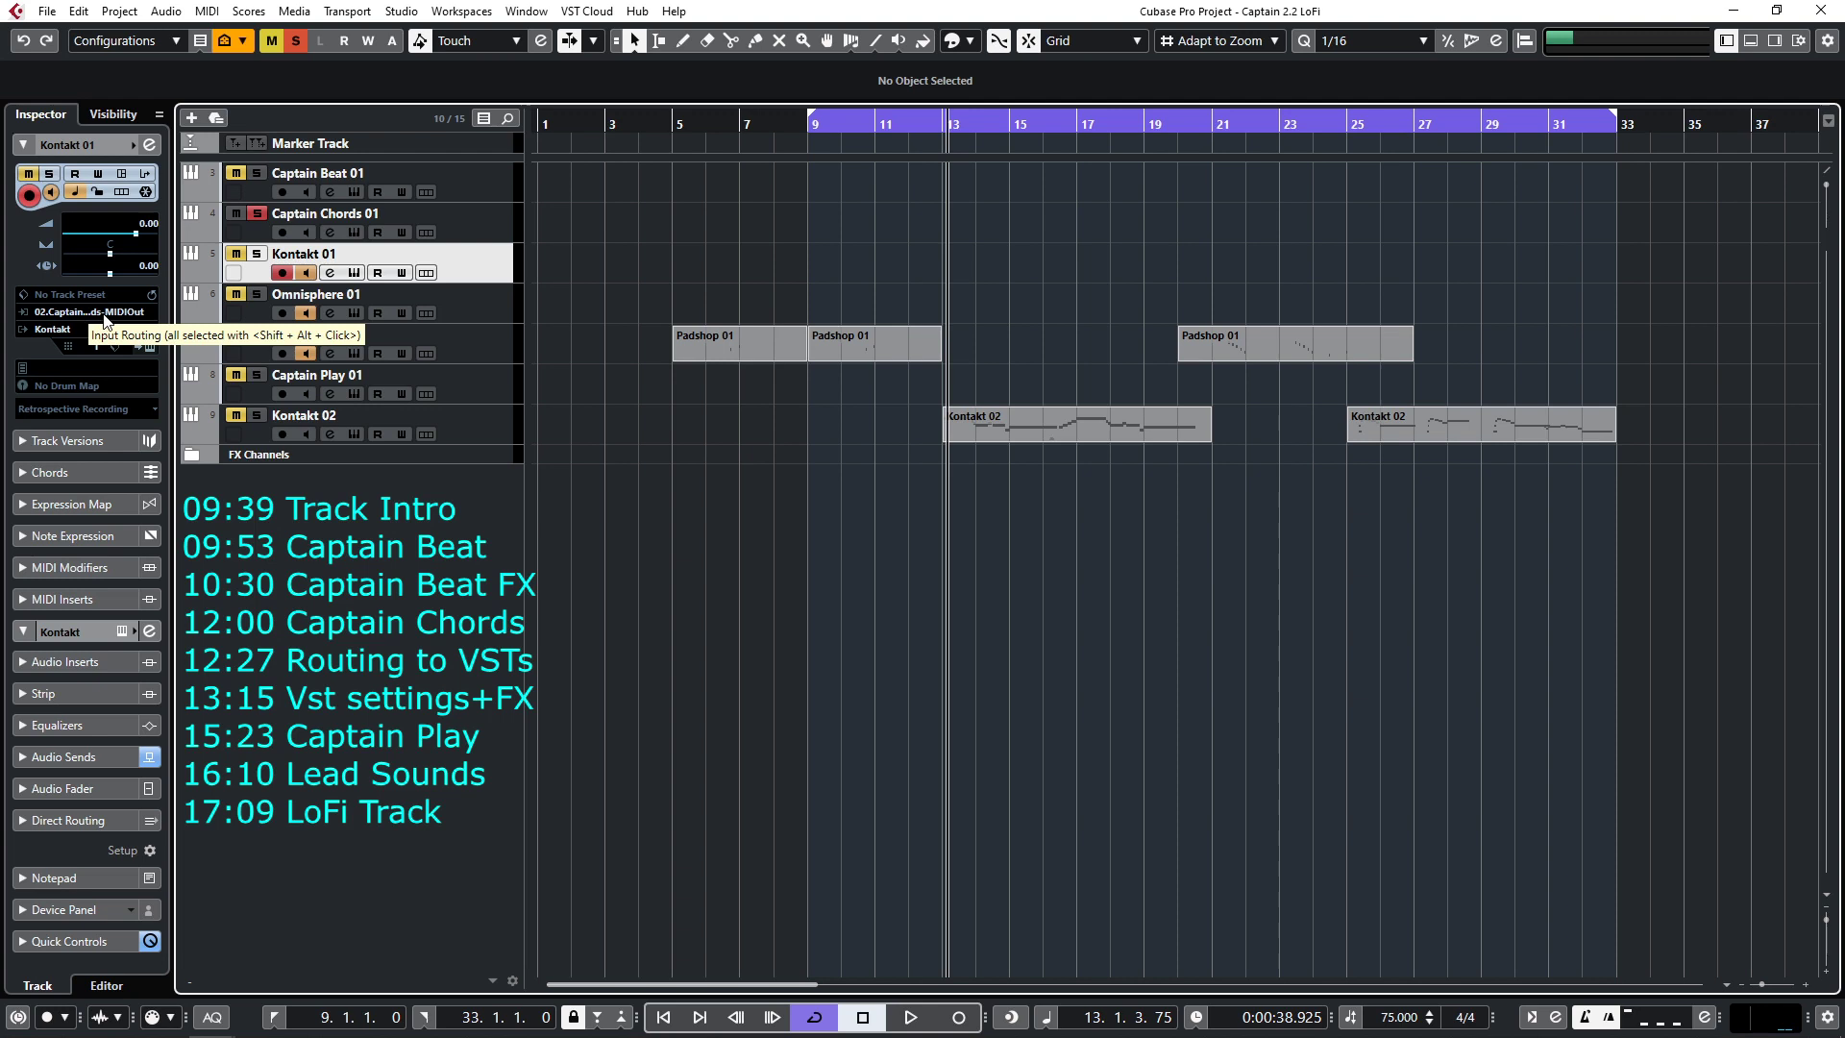
pyautogui.click(470, 302)
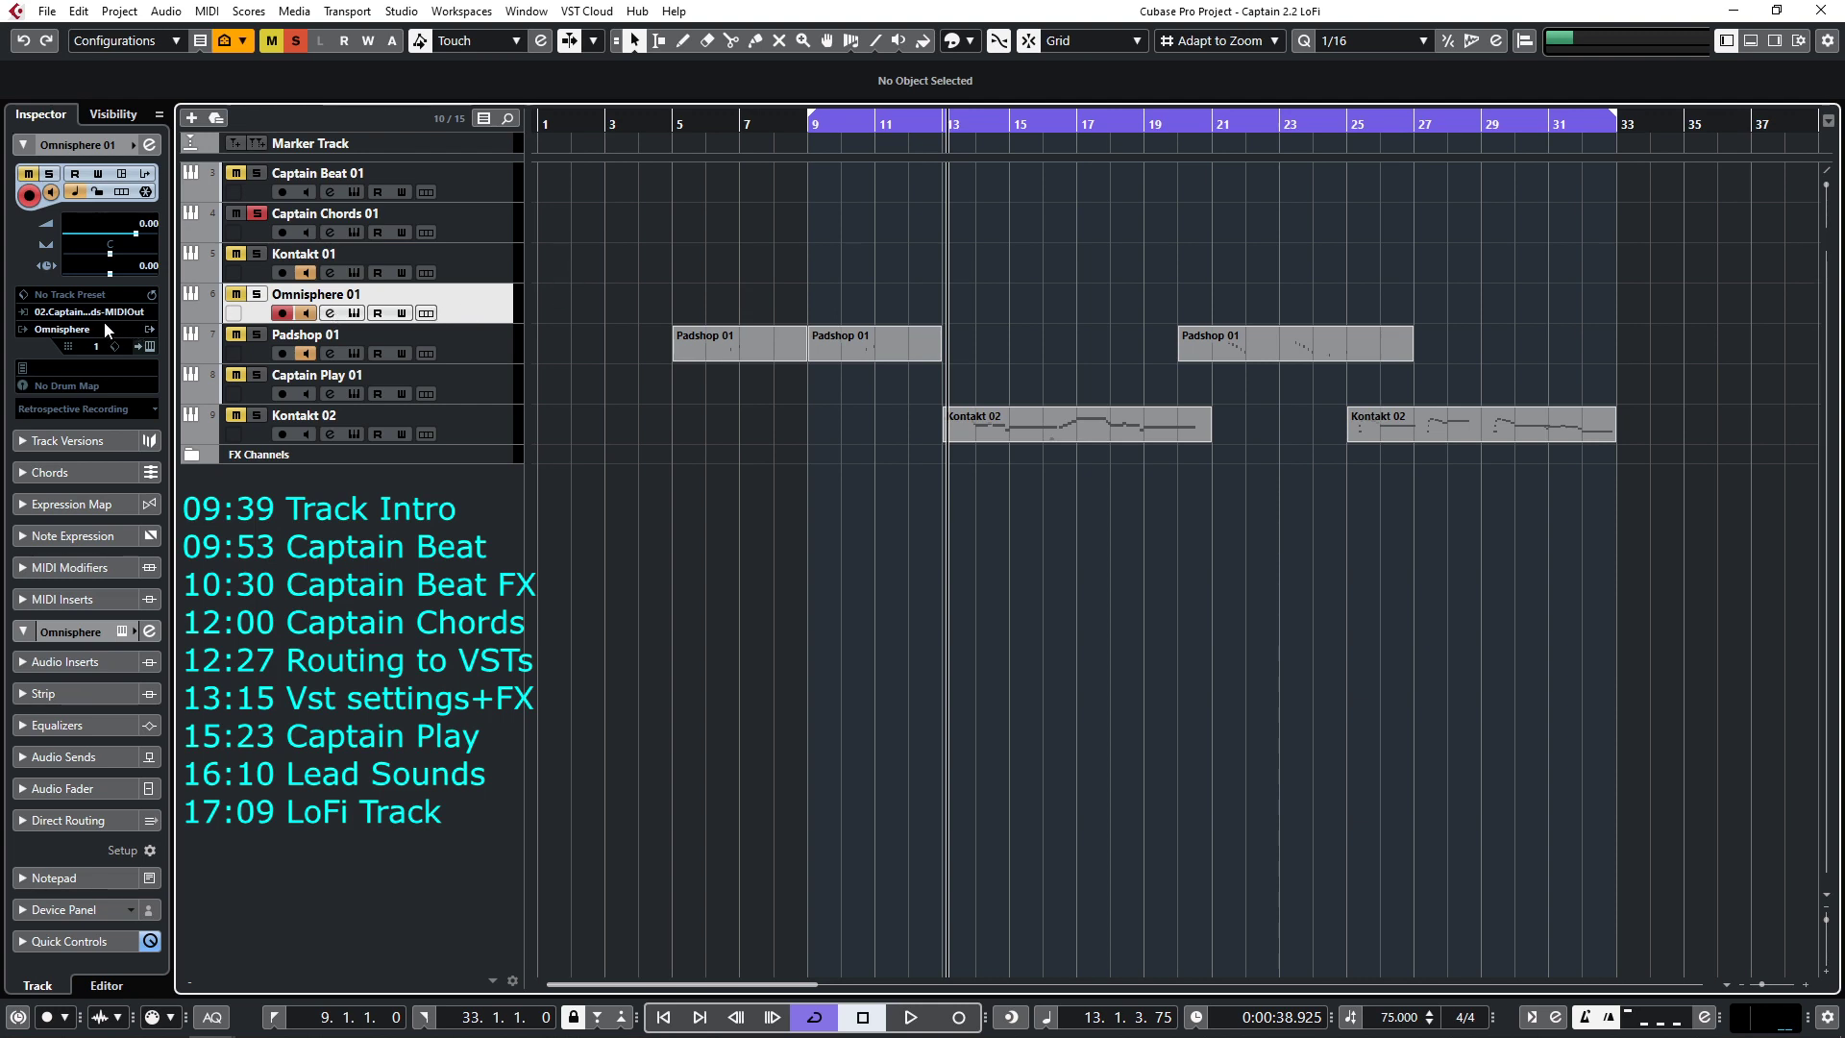
pyautogui.click(463, 269)
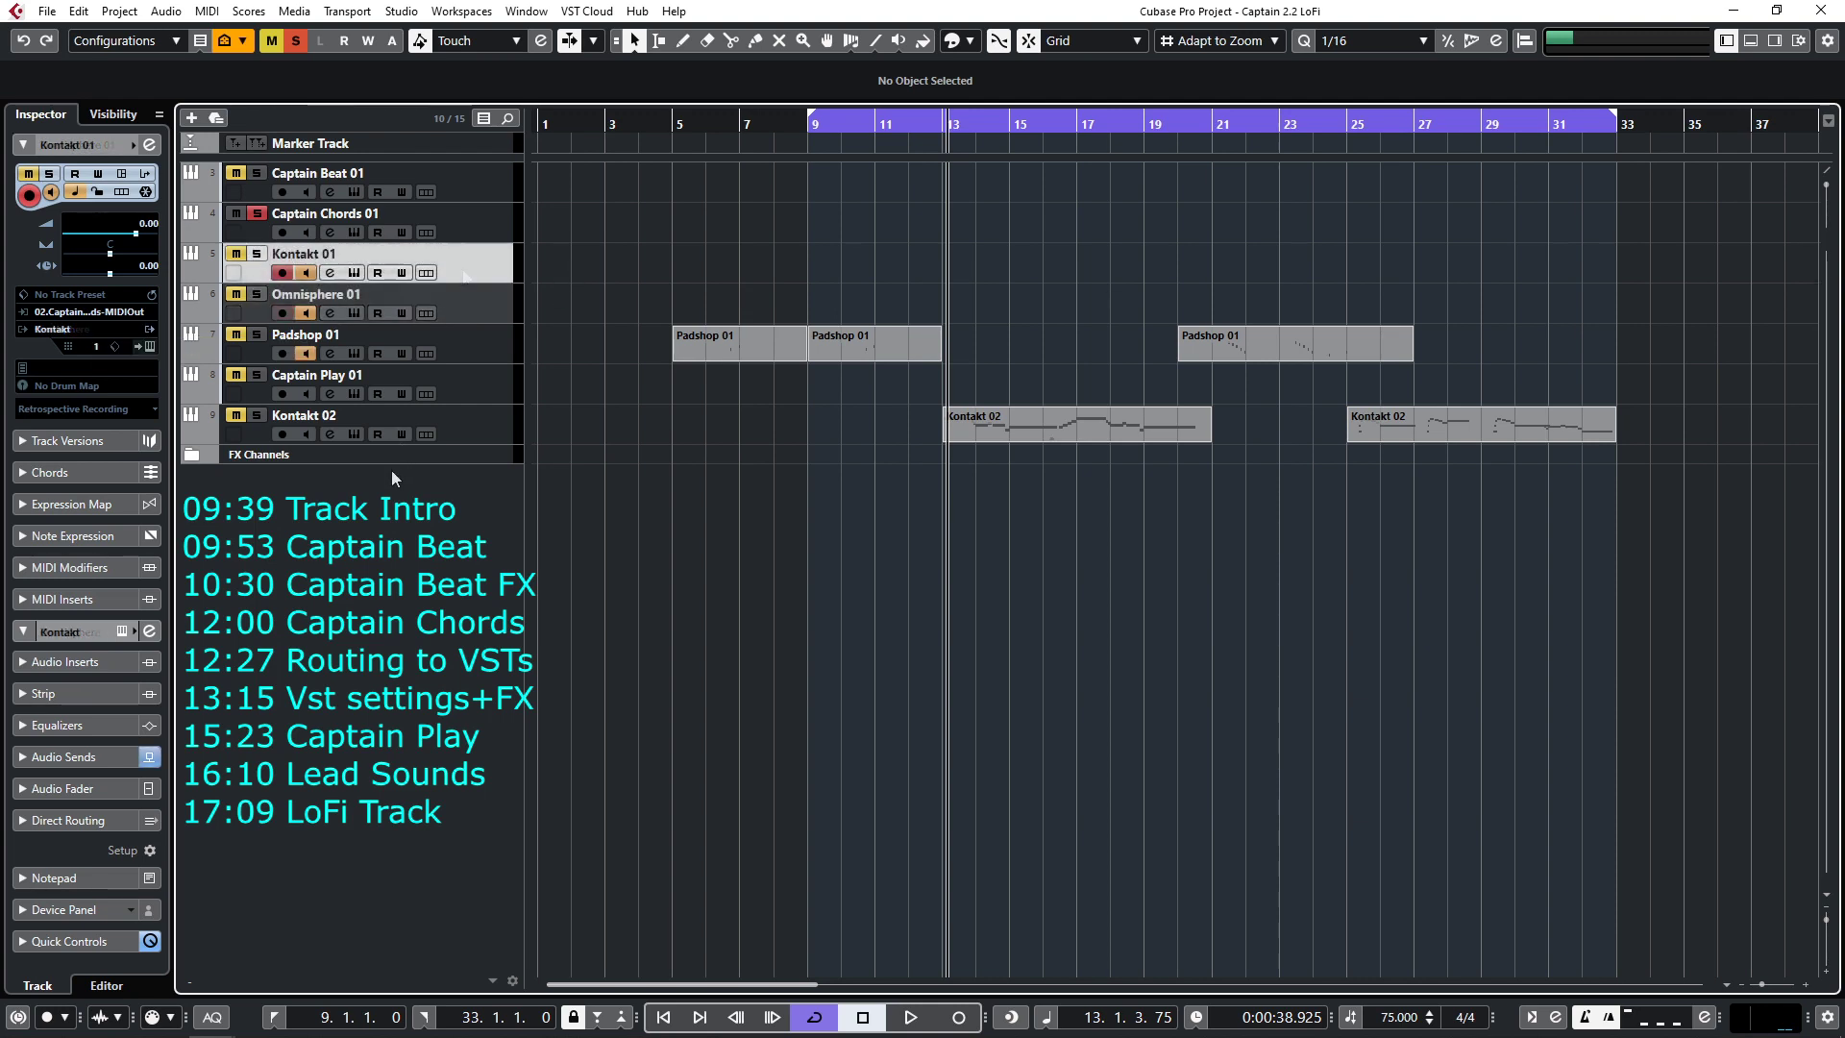
# Step: Examine The English Felt instrument loaded in Kontakt 01, close it, and open the track's channel settings
pyautogui.click(355, 273)
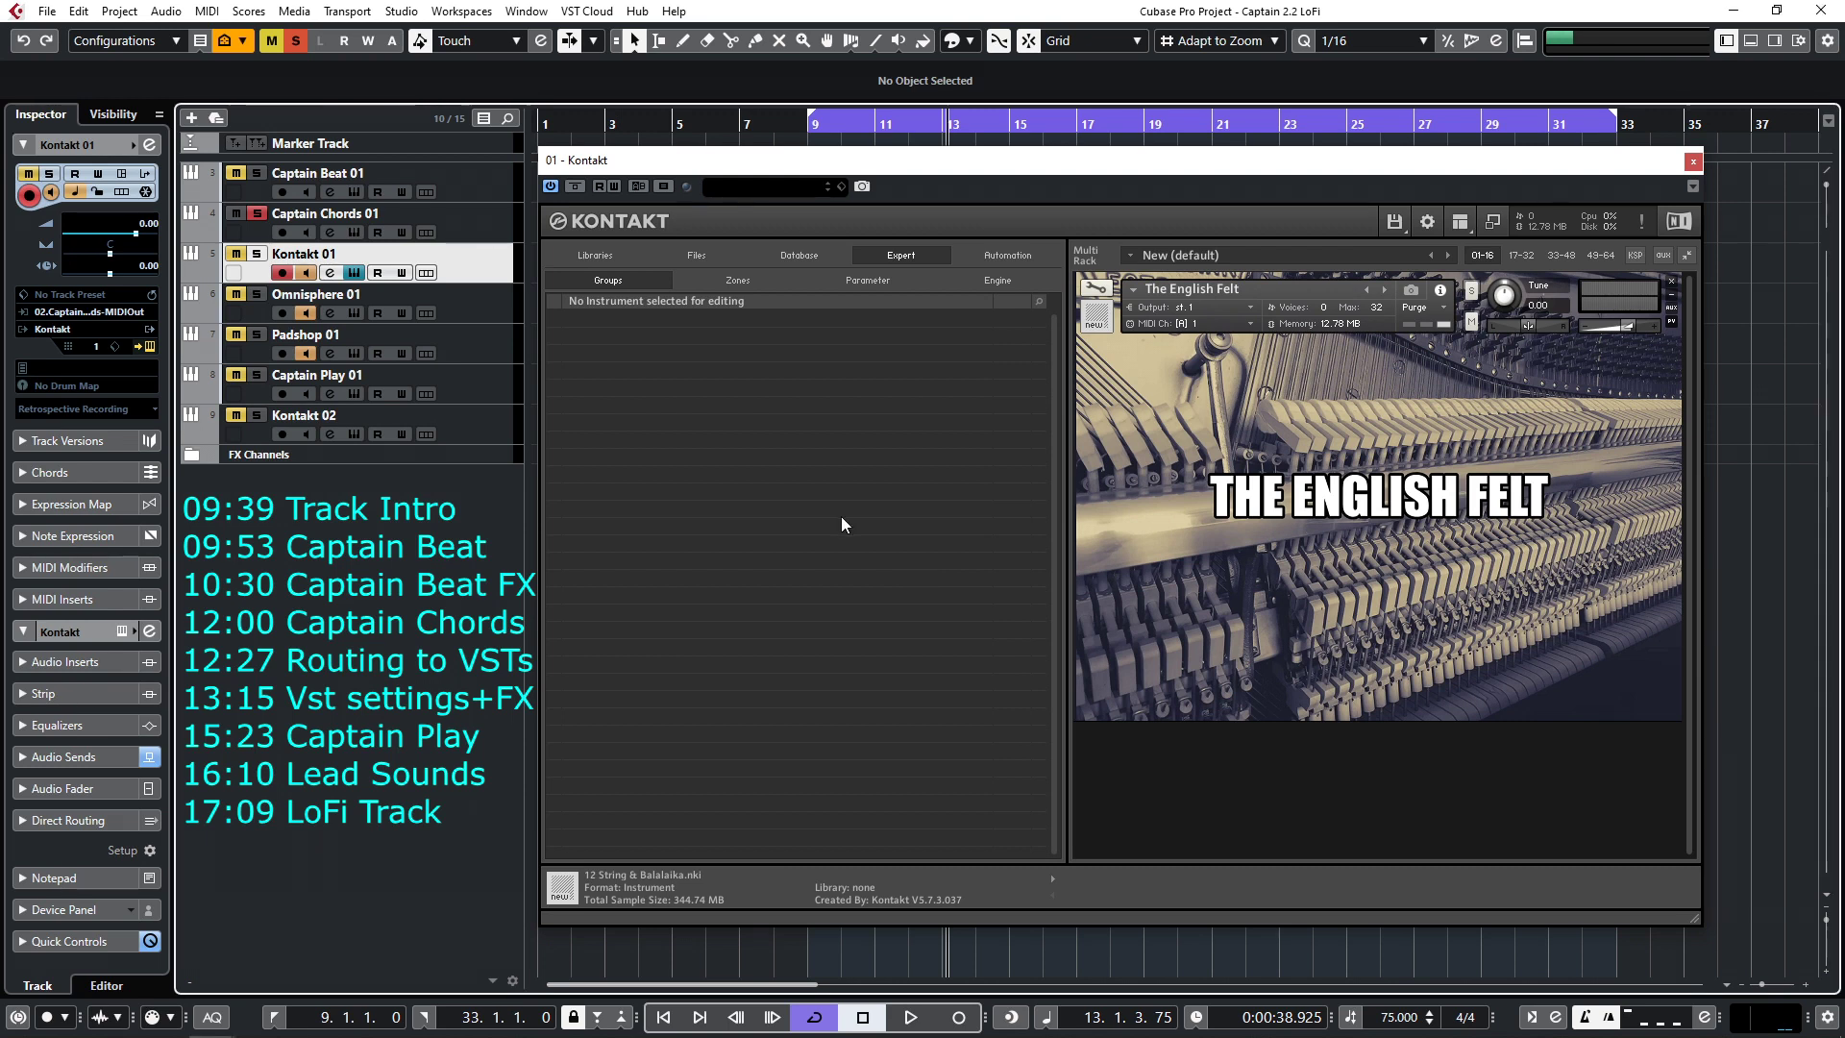
pyautogui.click(1693, 163)
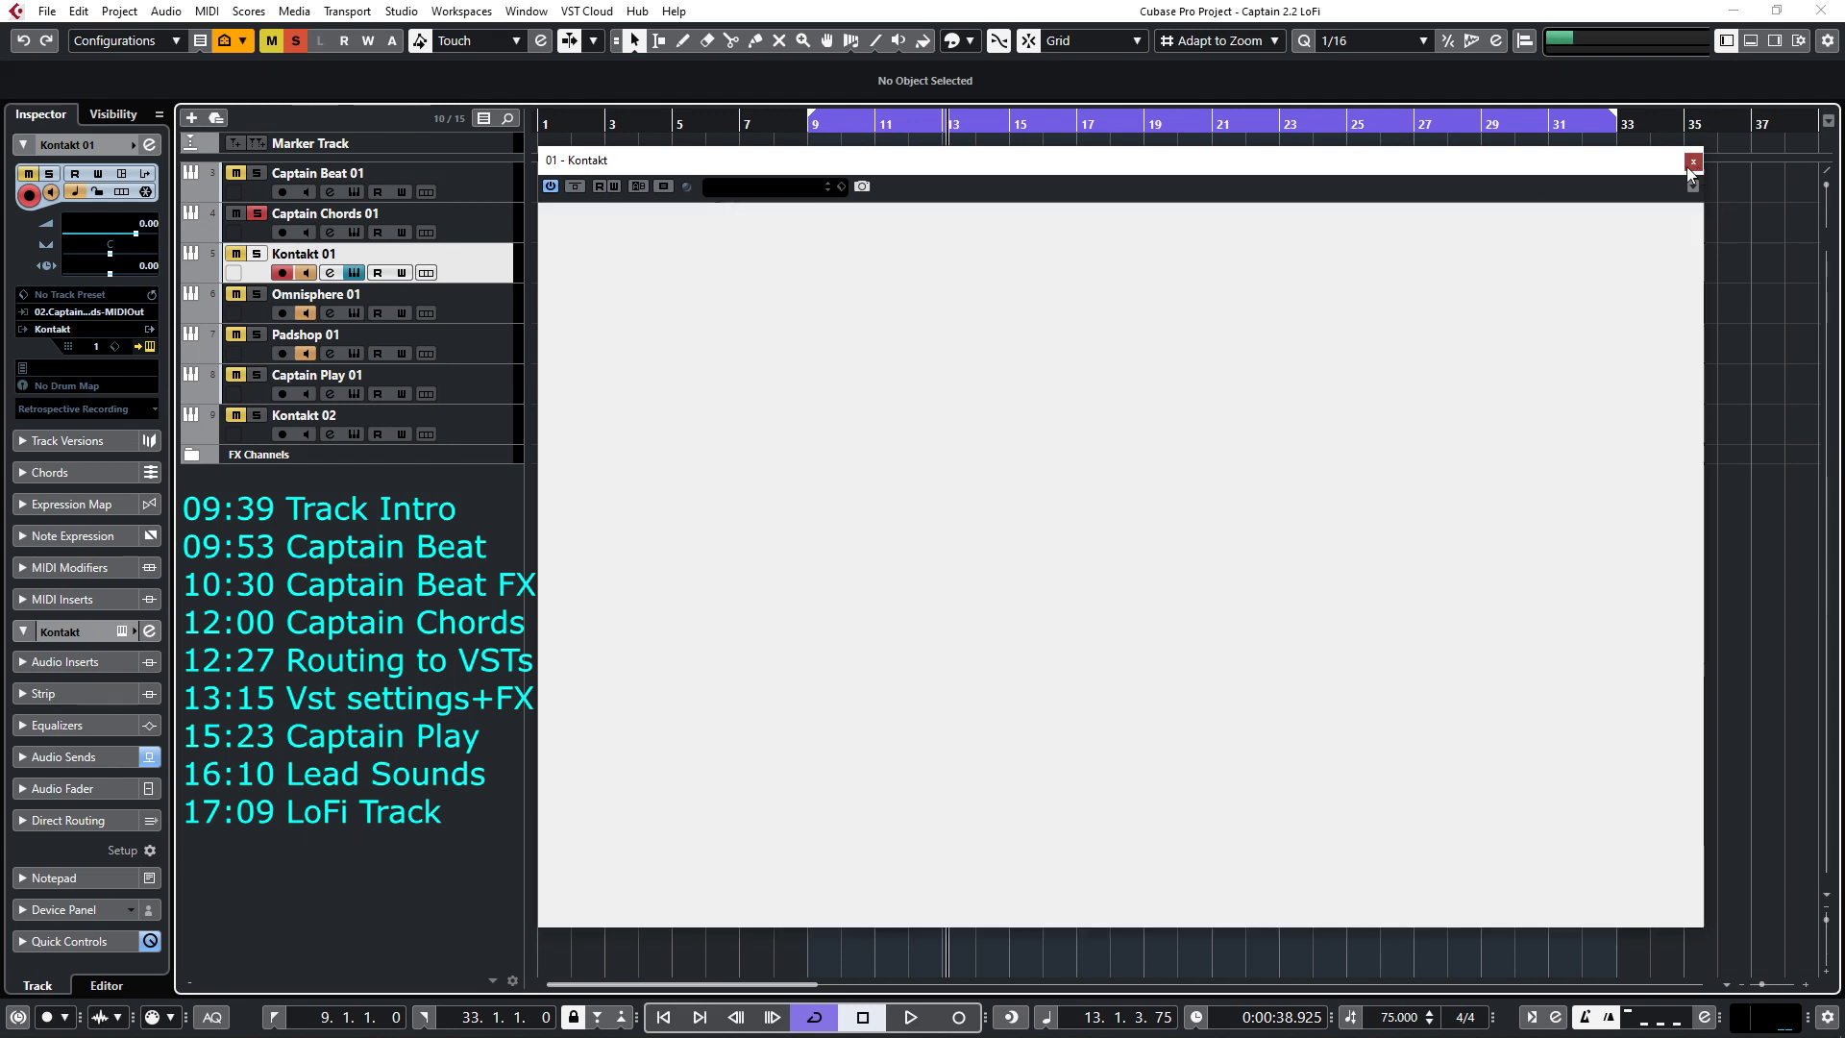
pyautogui.click(330, 274)
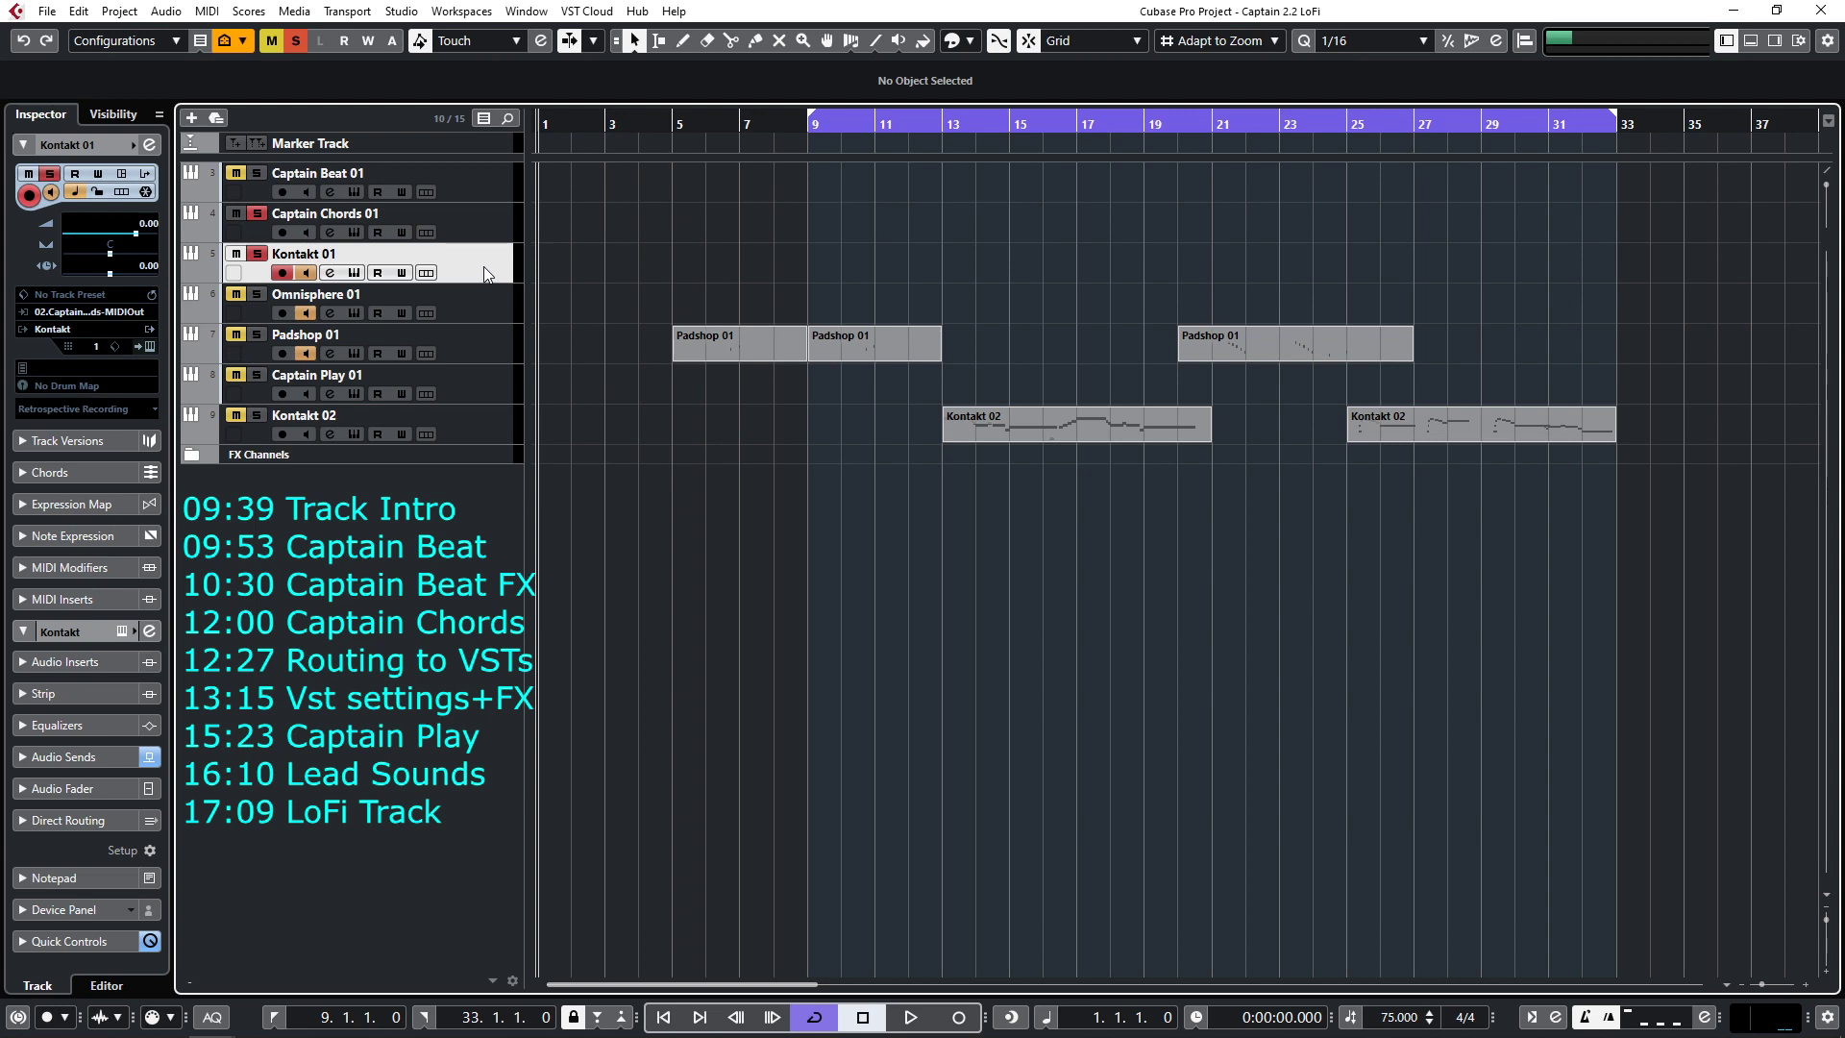
# Step: Solo Captain Beat 01 together with the chords and Kontakt 01, play them from the start, and stop playback
pyautogui.click(257, 174)
pyautogui.press('space')
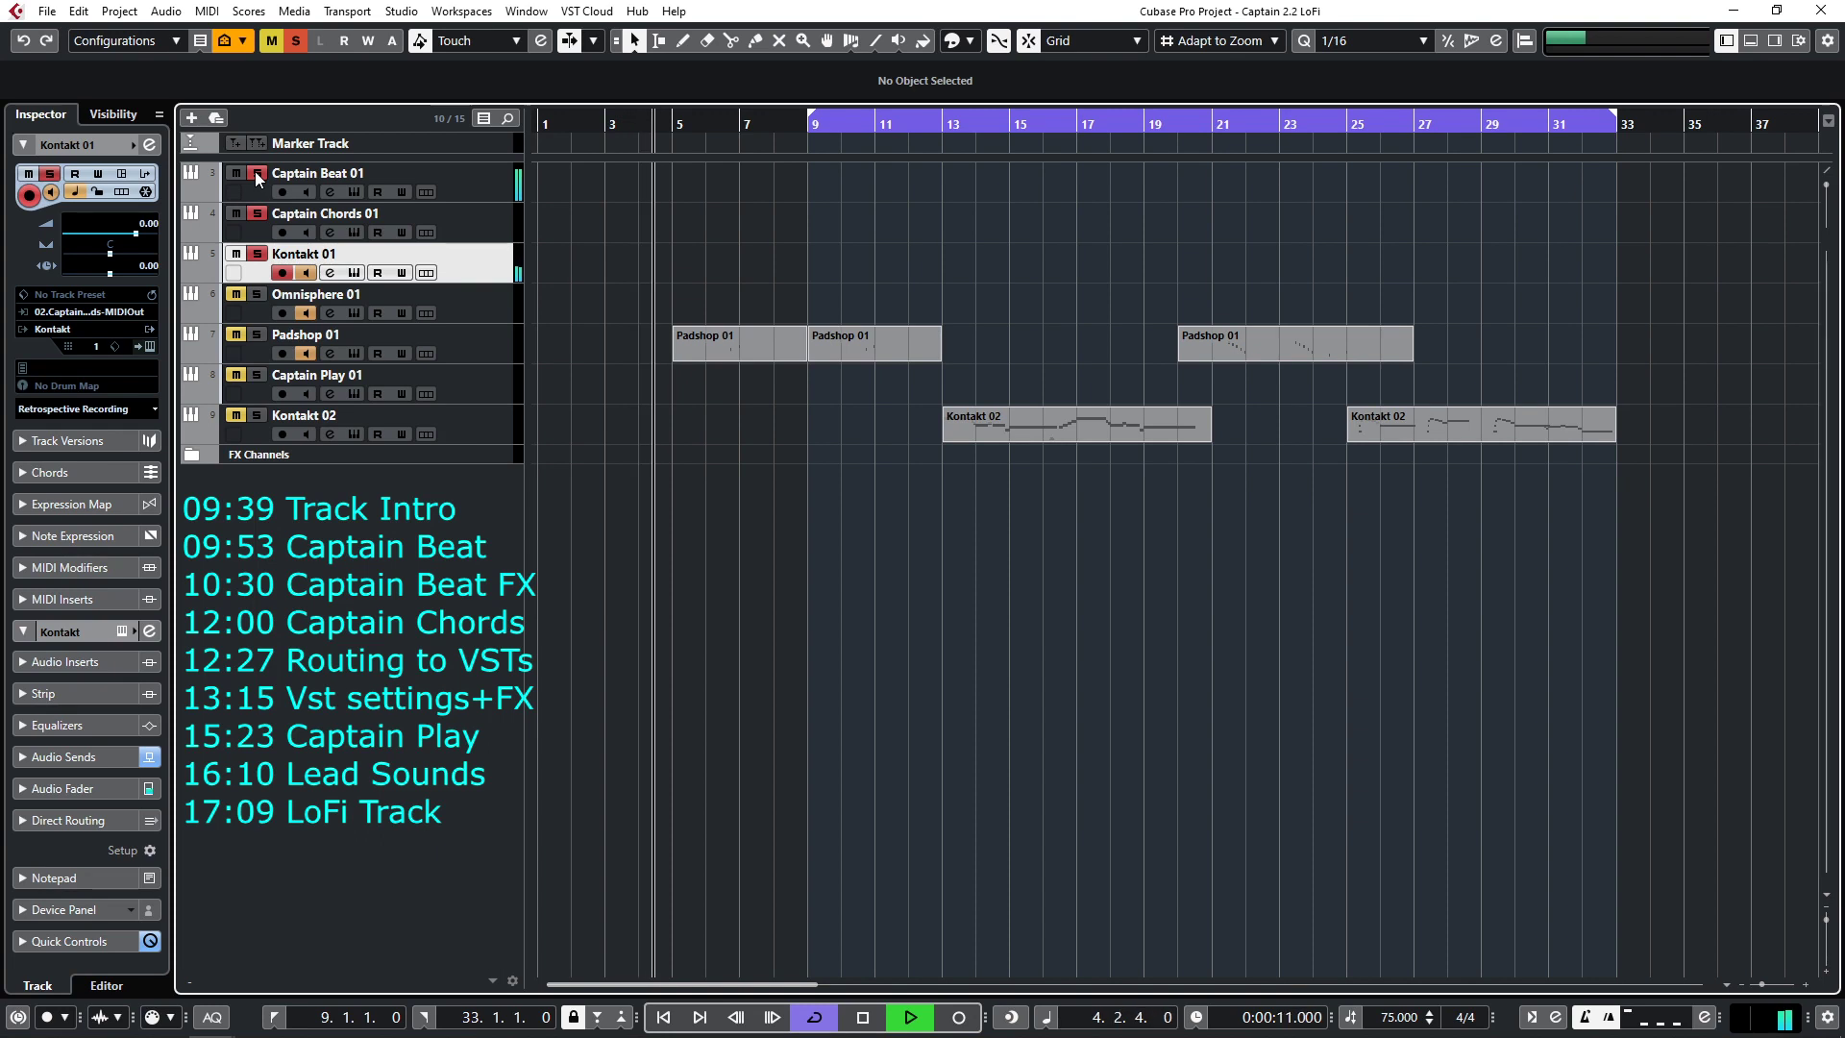
pyautogui.press('space')
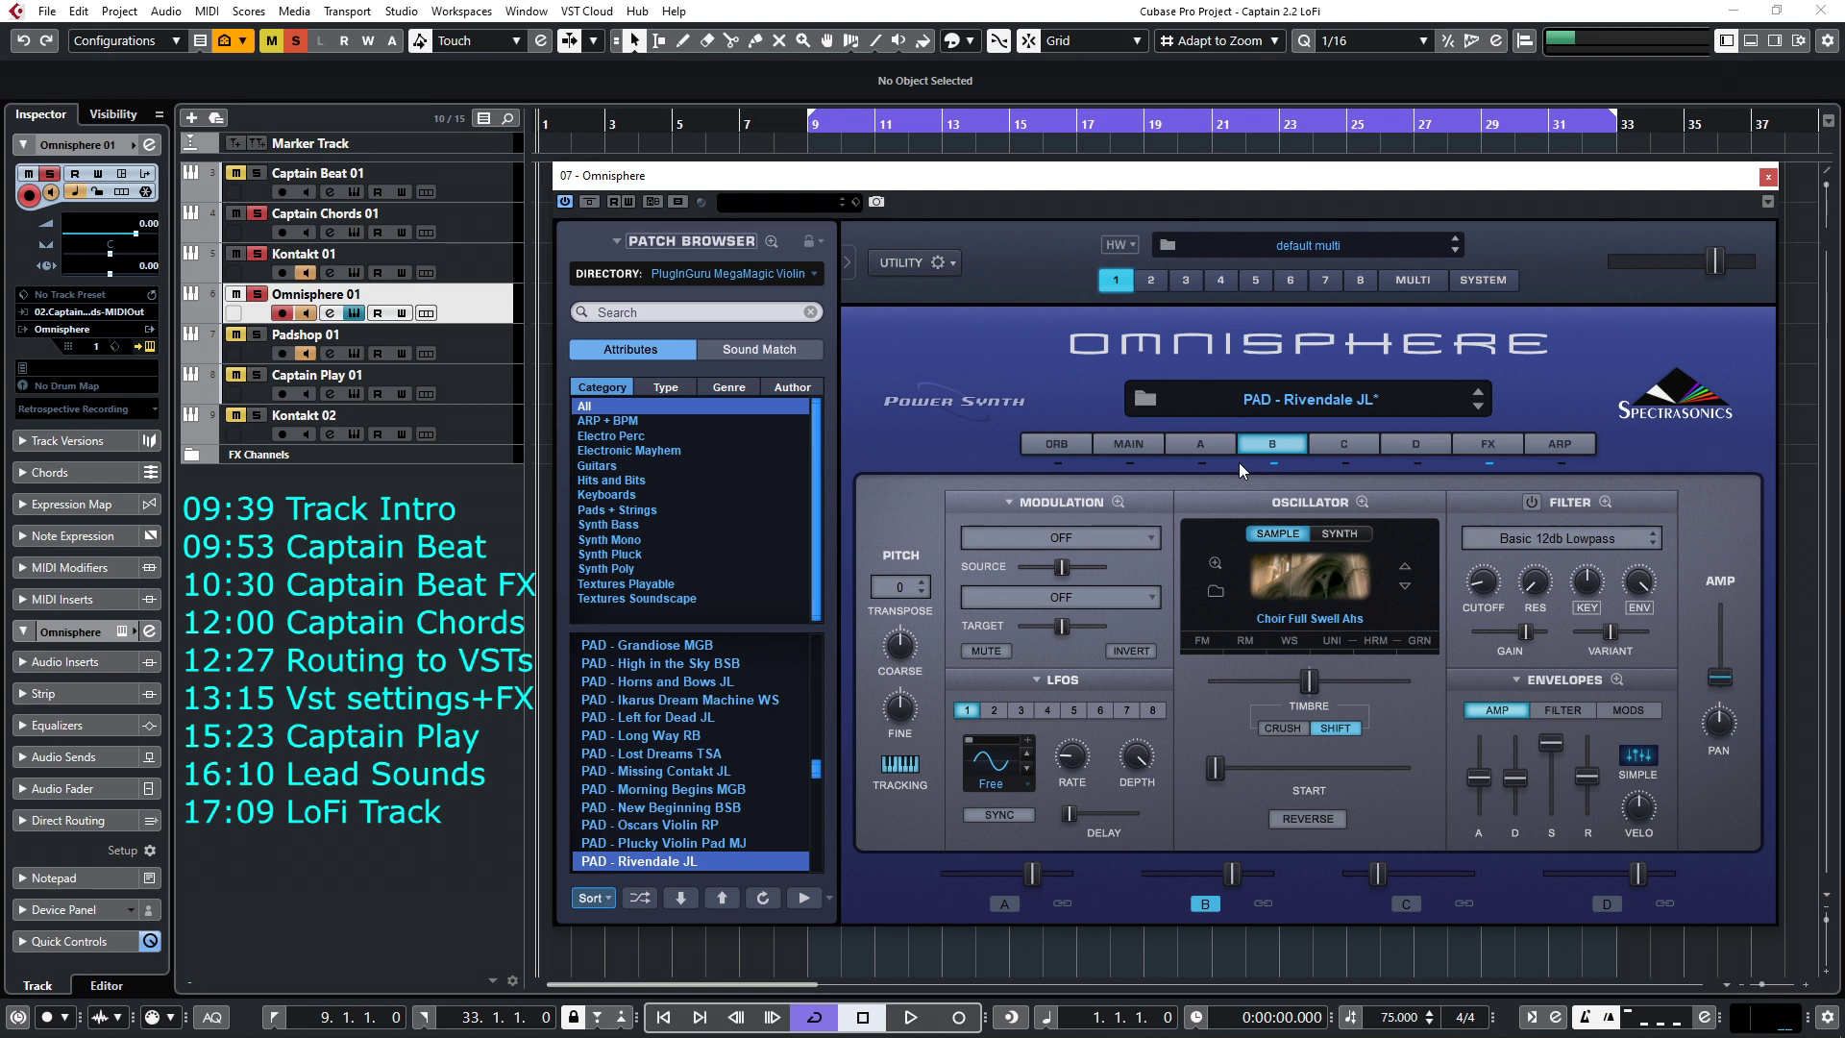
# Step: Play the chords through Omnisphere's PAD - Rivendale JL patch, examine the violin sample of layer A, and stop playback
pyautogui.press('space')
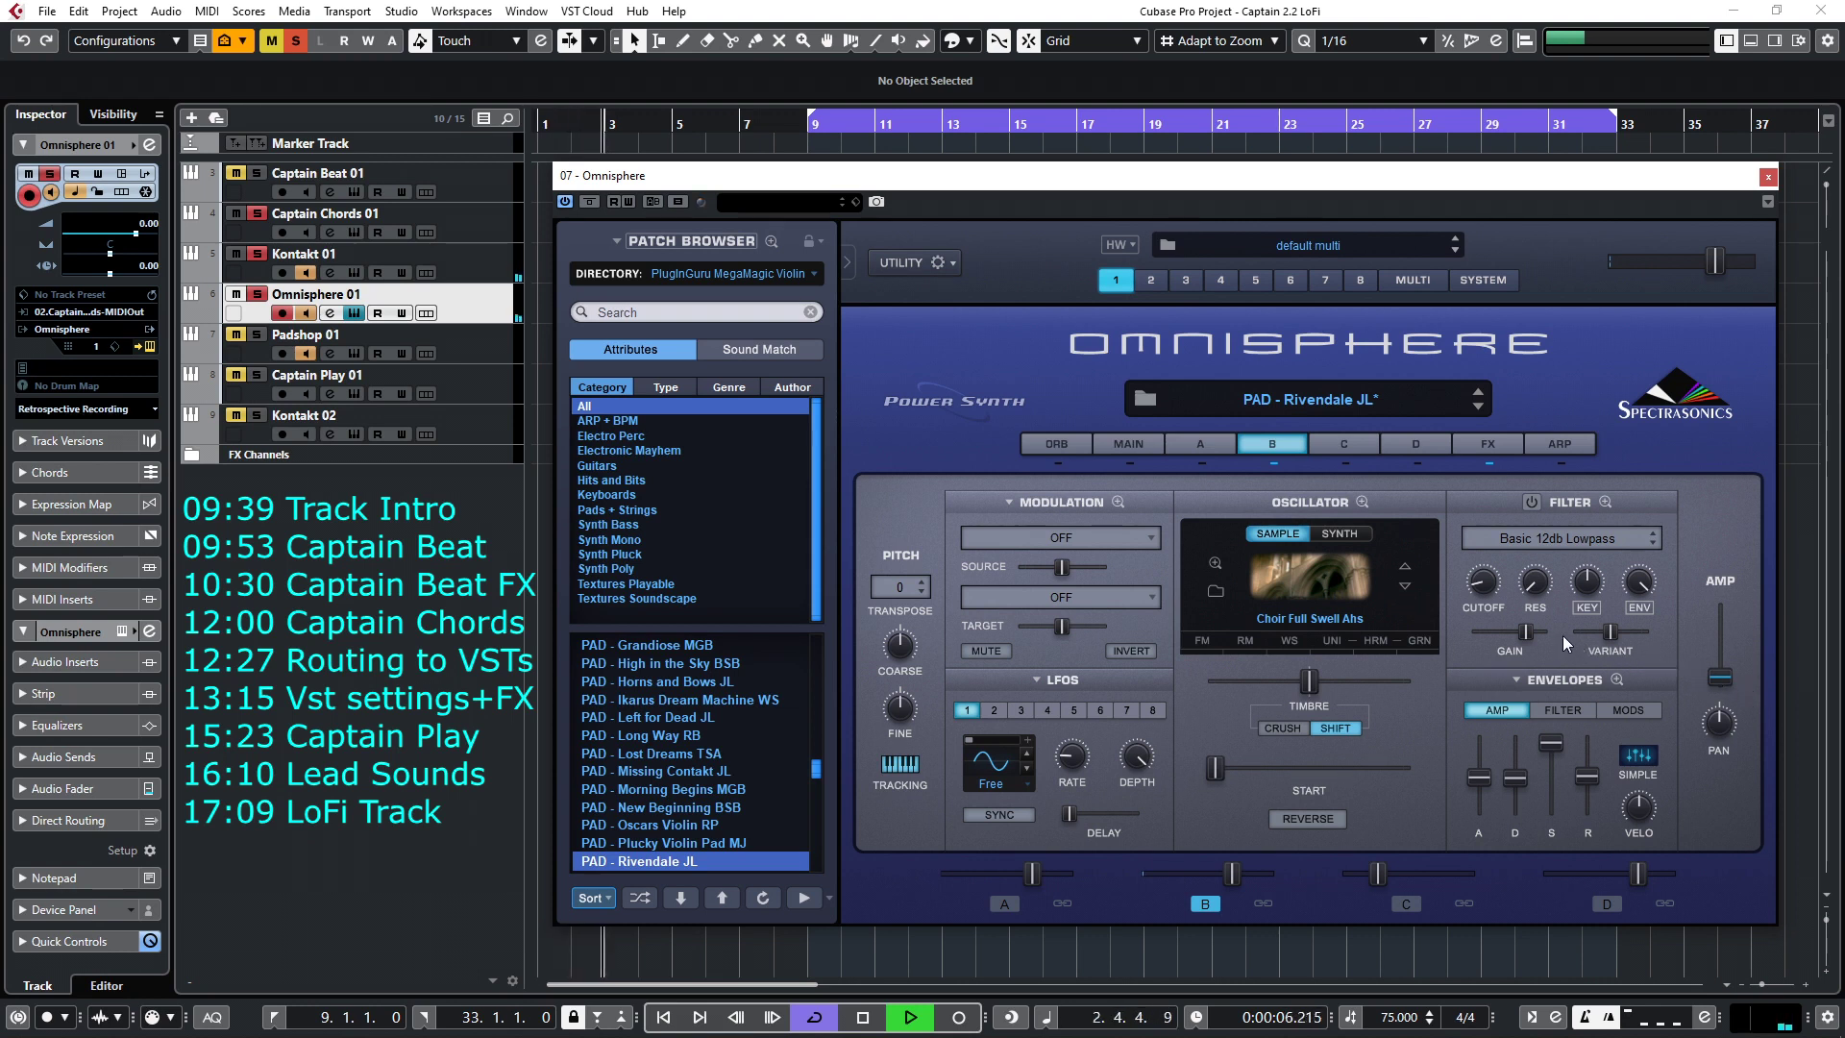
pyautogui.click(1201, 456)
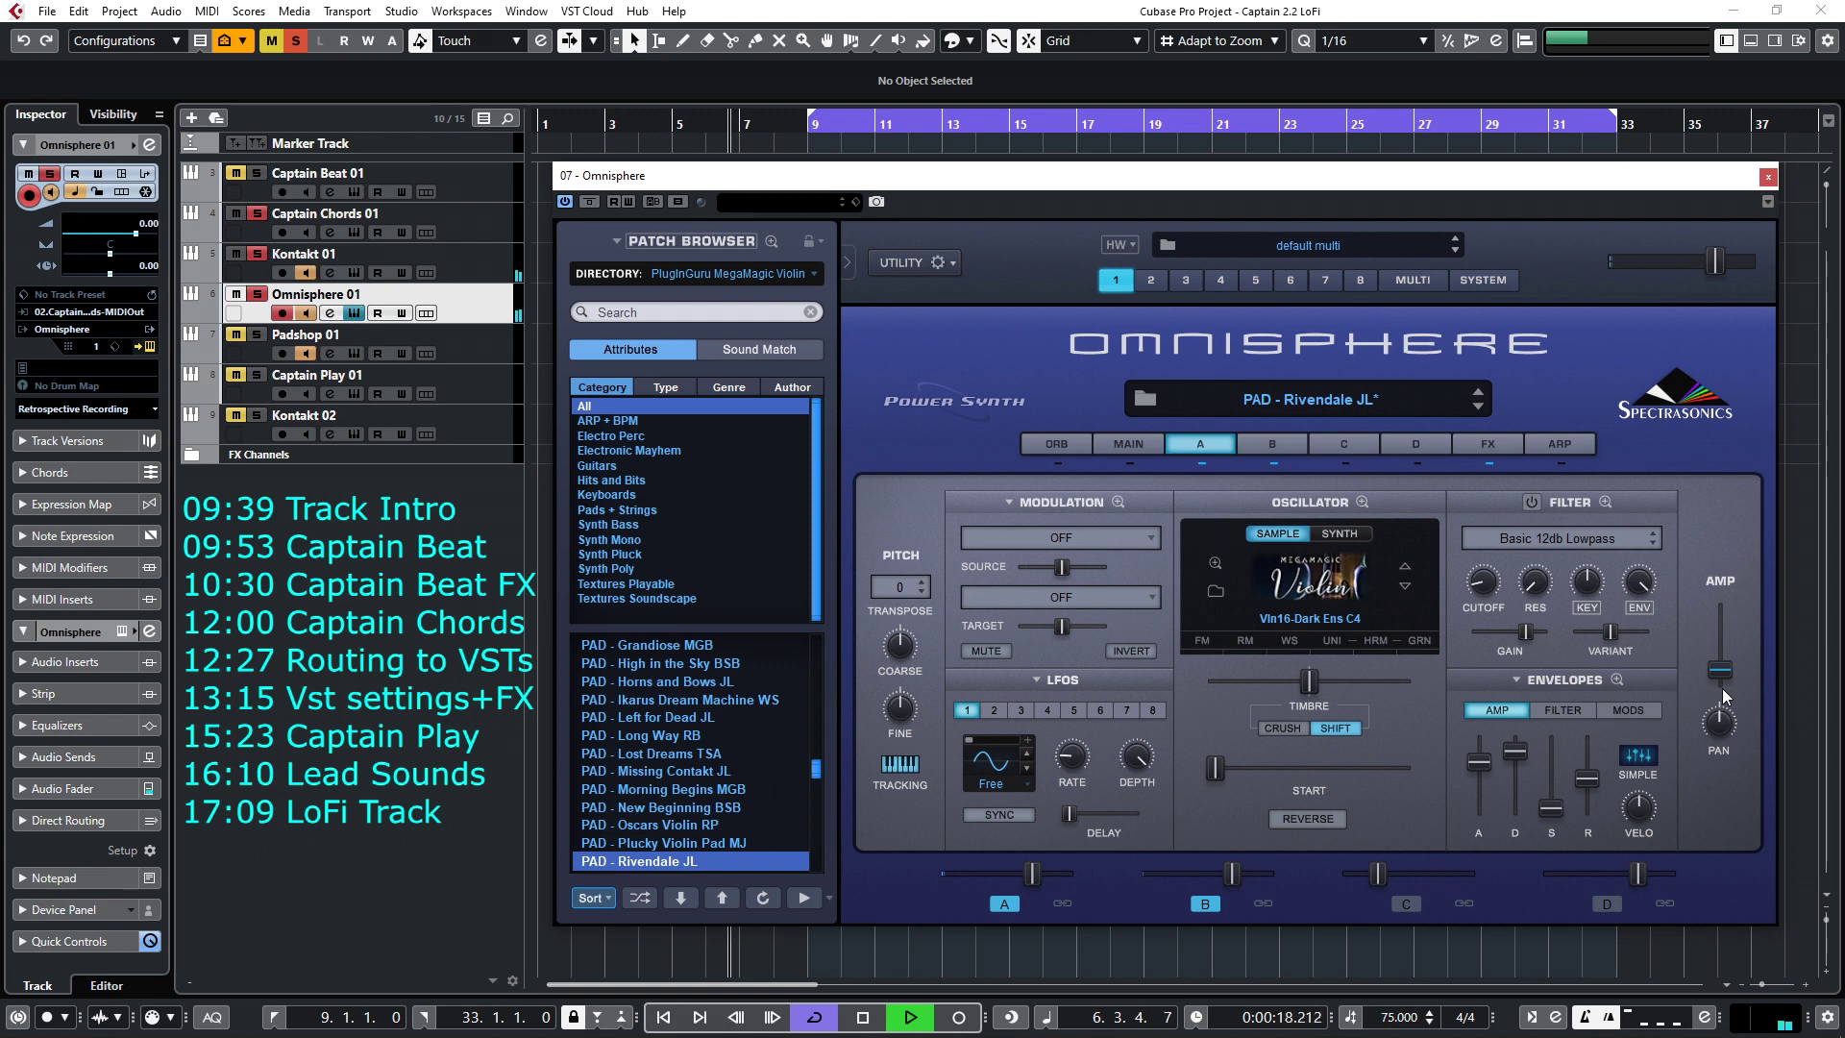
pyautogui.press('space')
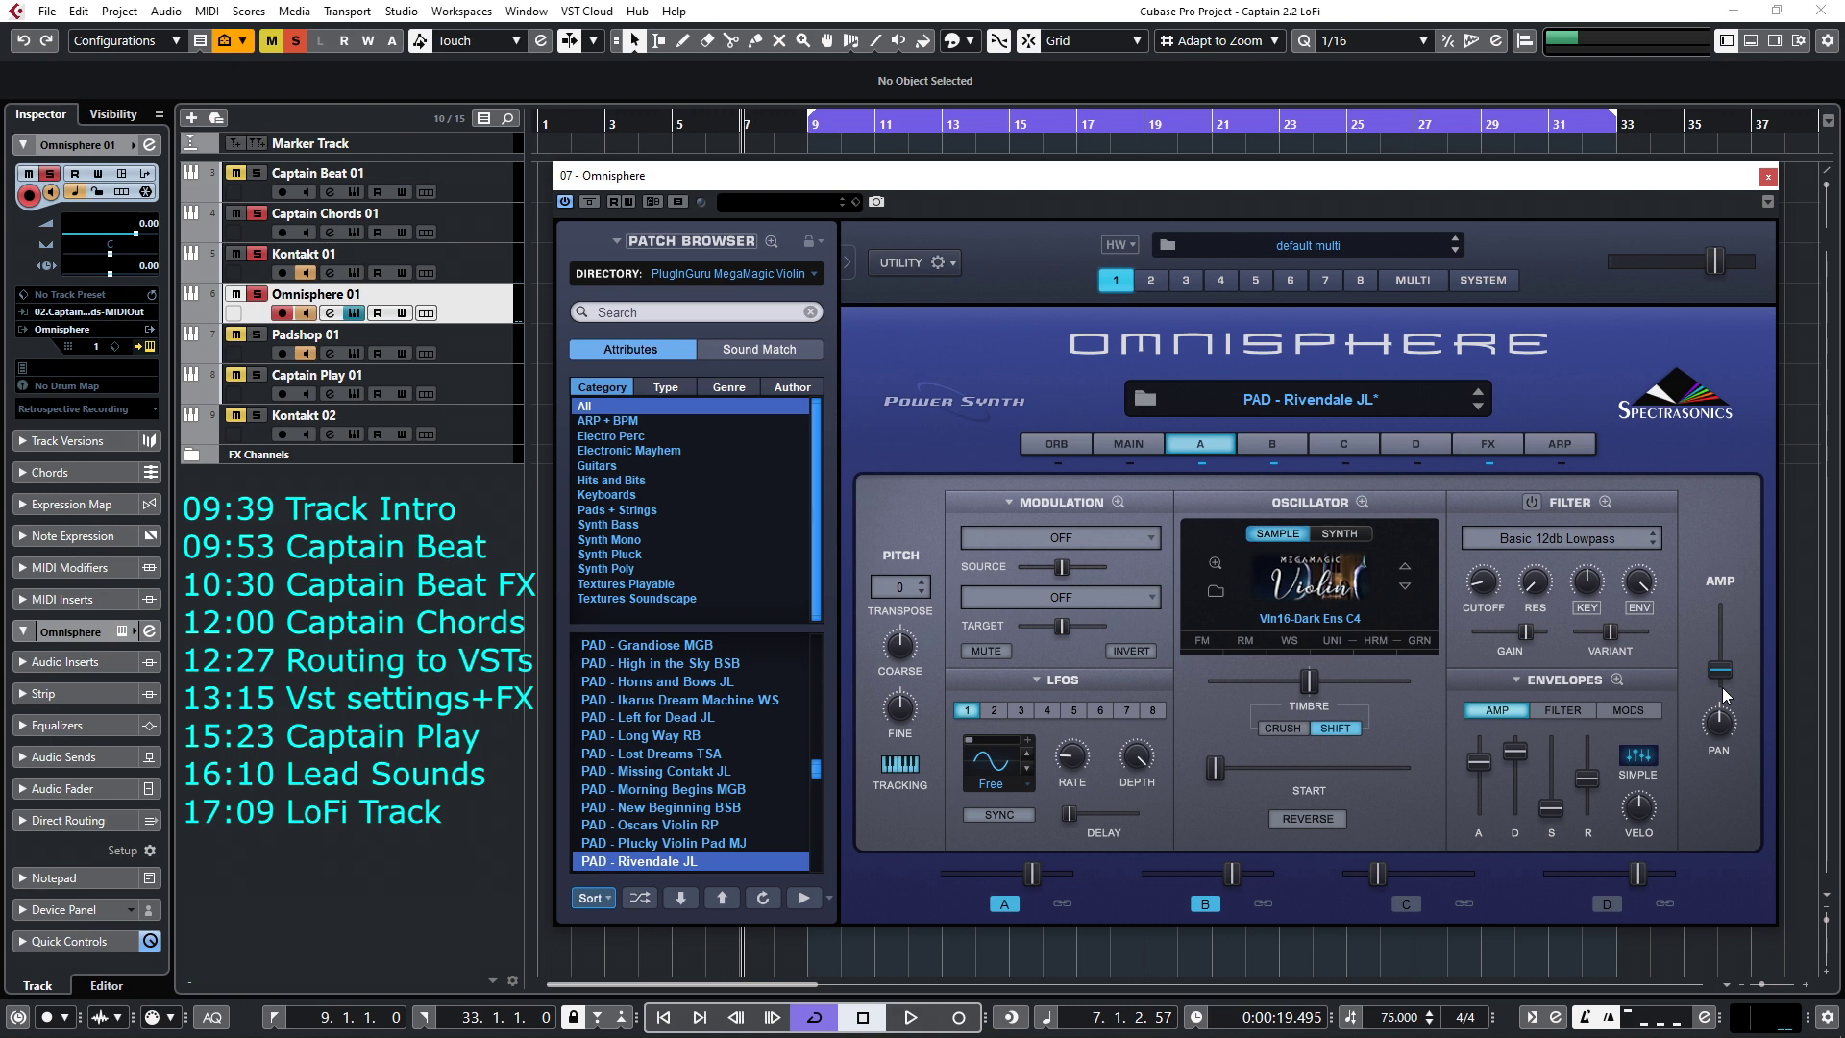
# Step: Examine the Babbling Brook sample of Omnisphere's layer C, play the project from the start, and stop playback
pyautogui.click(1347, 445)
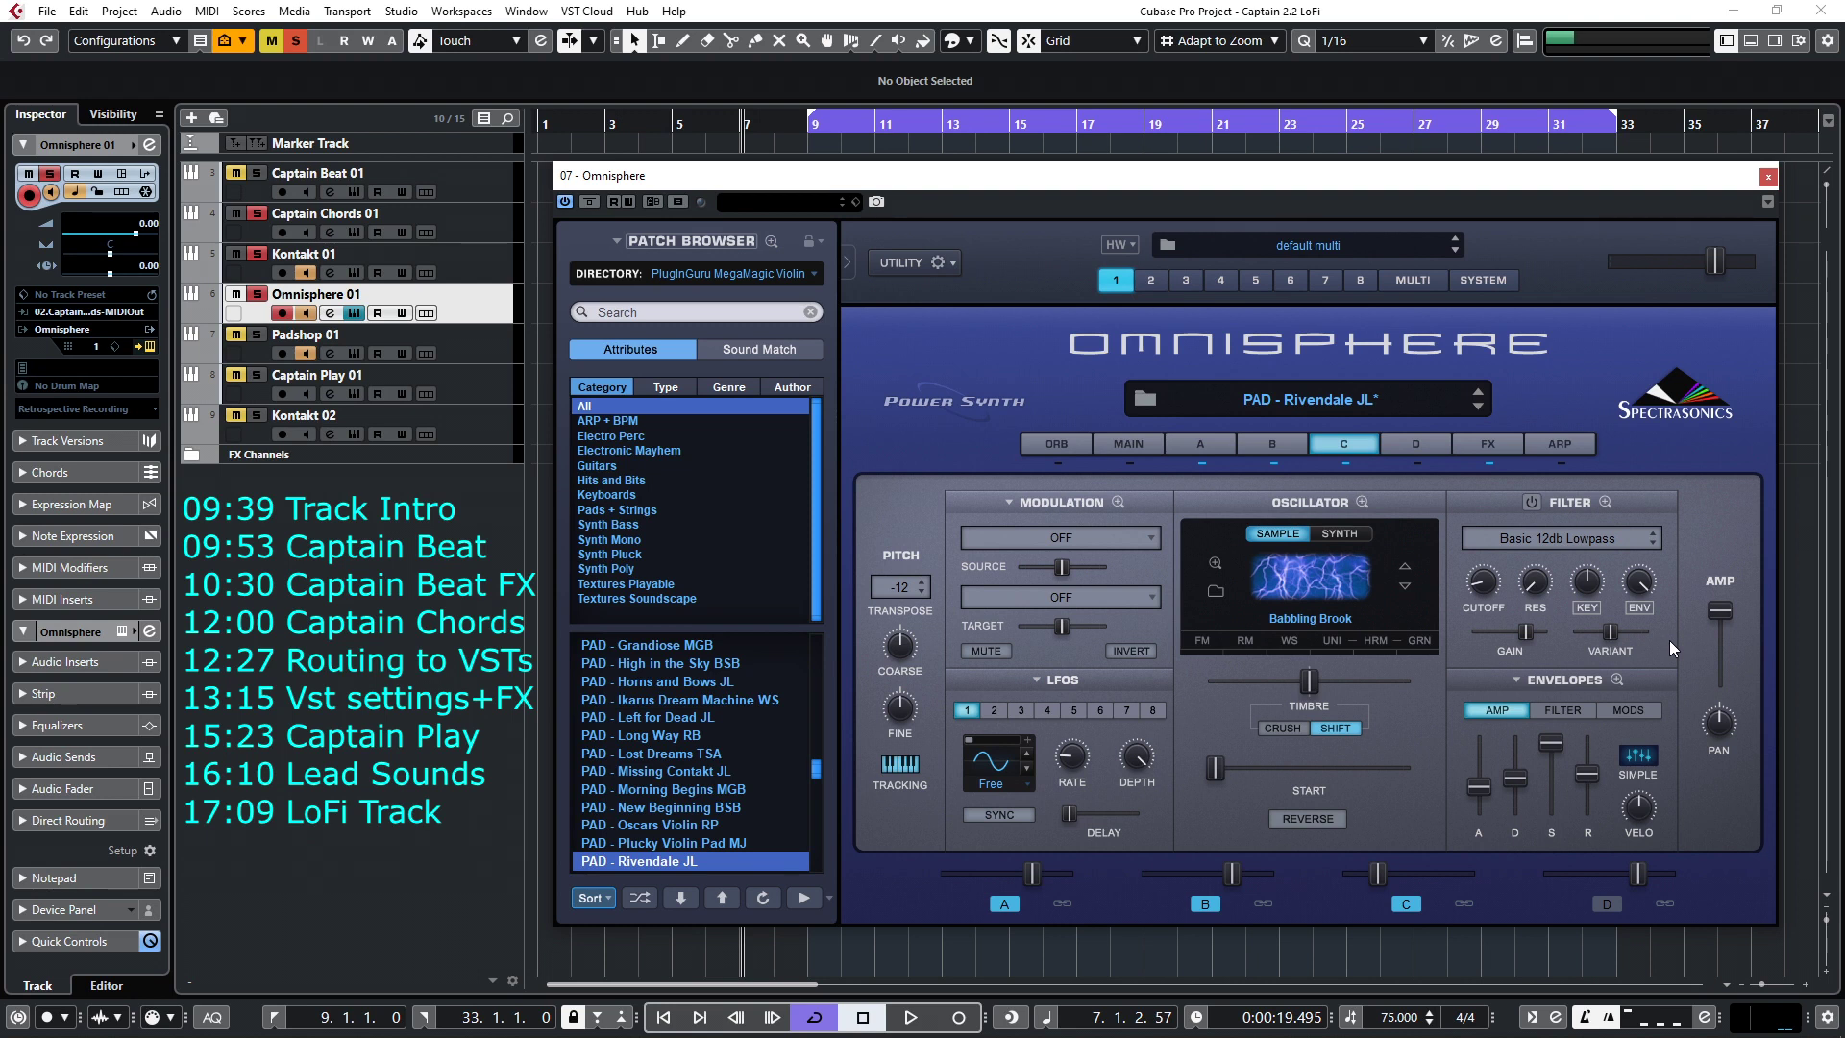
pyautogui.press('Home')
pyautogui.press('space')
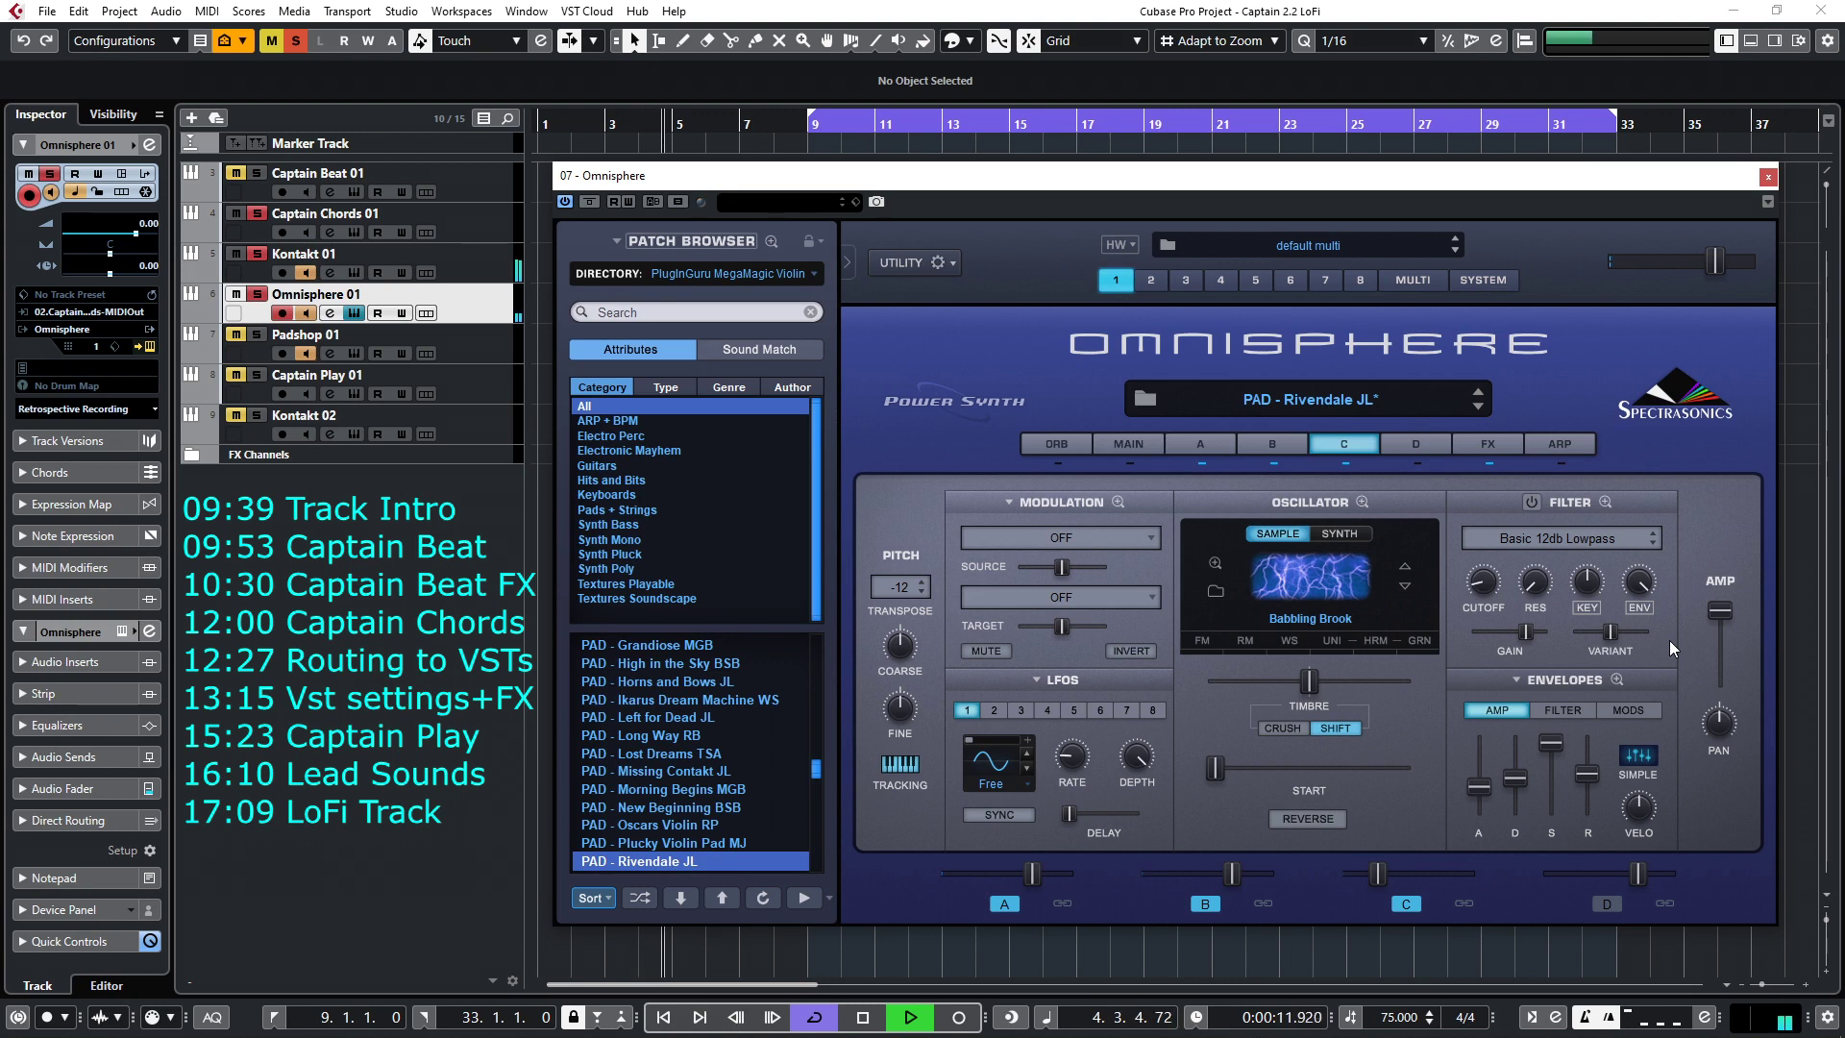
pyautogui.press('space')
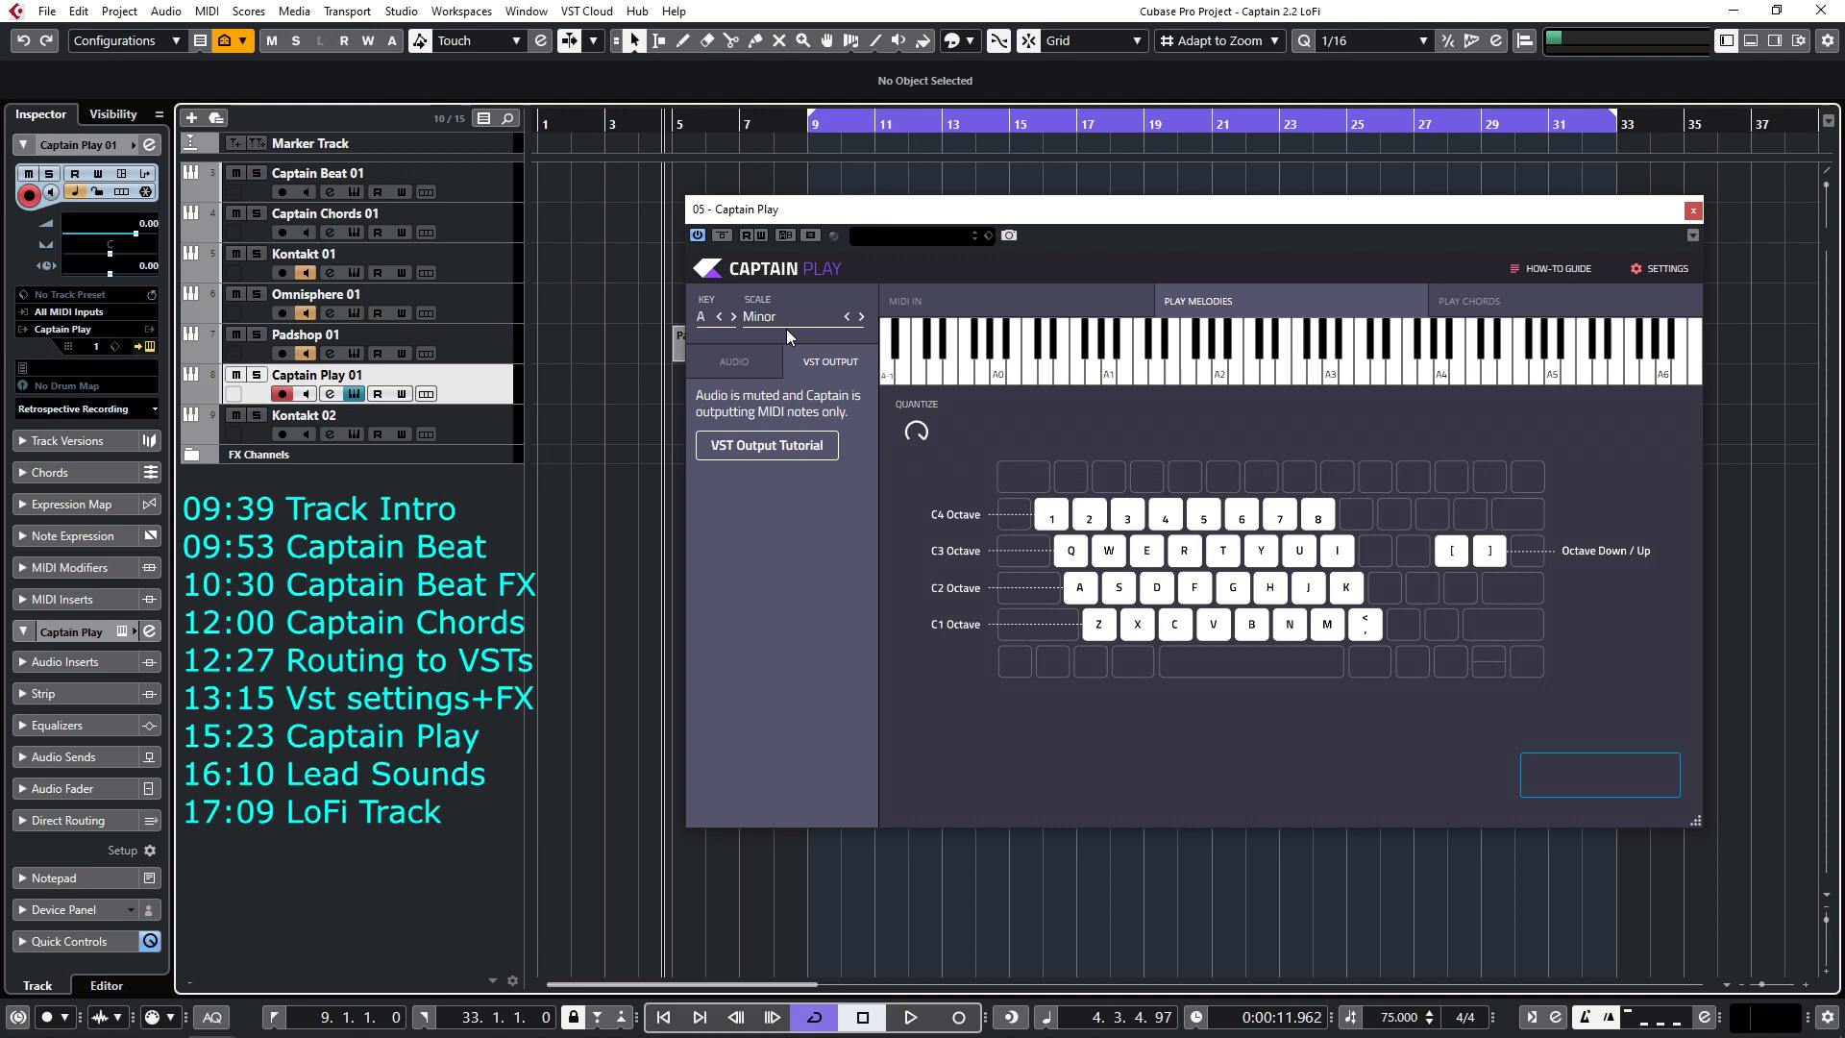
# Step: Audition a couple of melody notes in Captain Play with the A Minor scale and close the plugin
pyautogui.press('u')
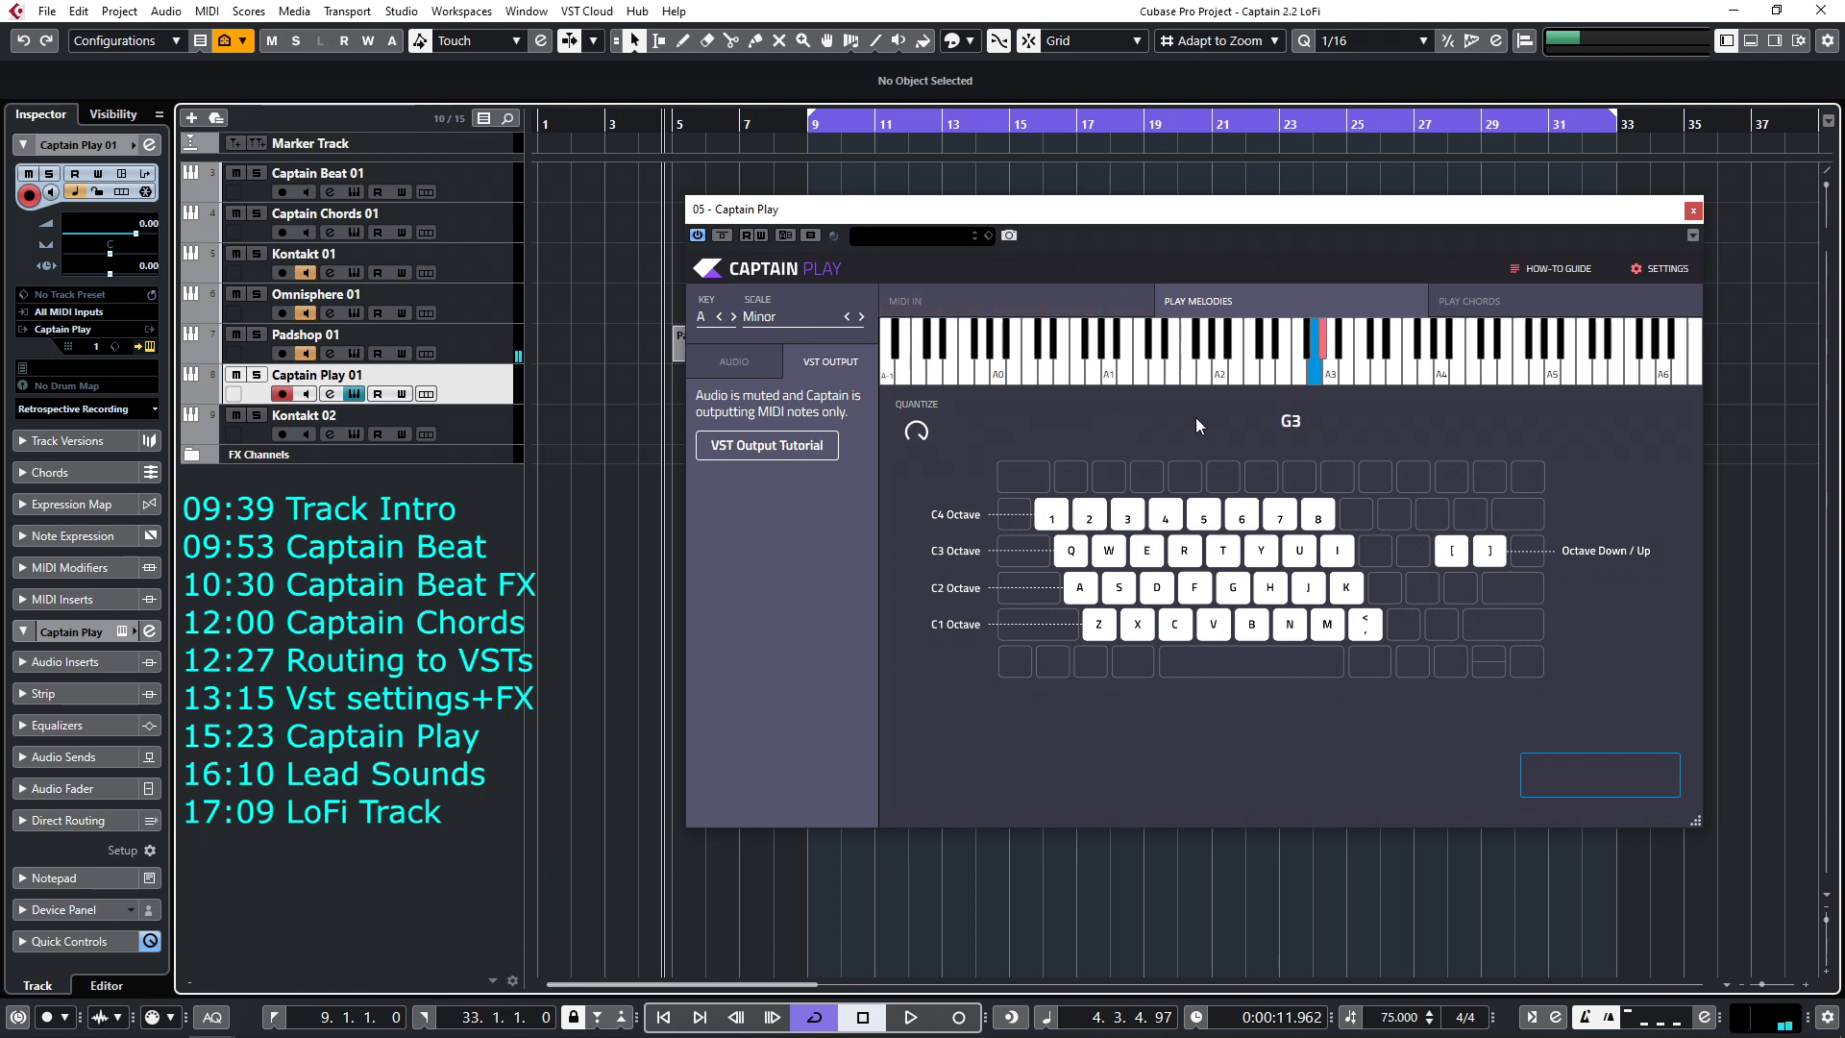
pyautogui.press('y')
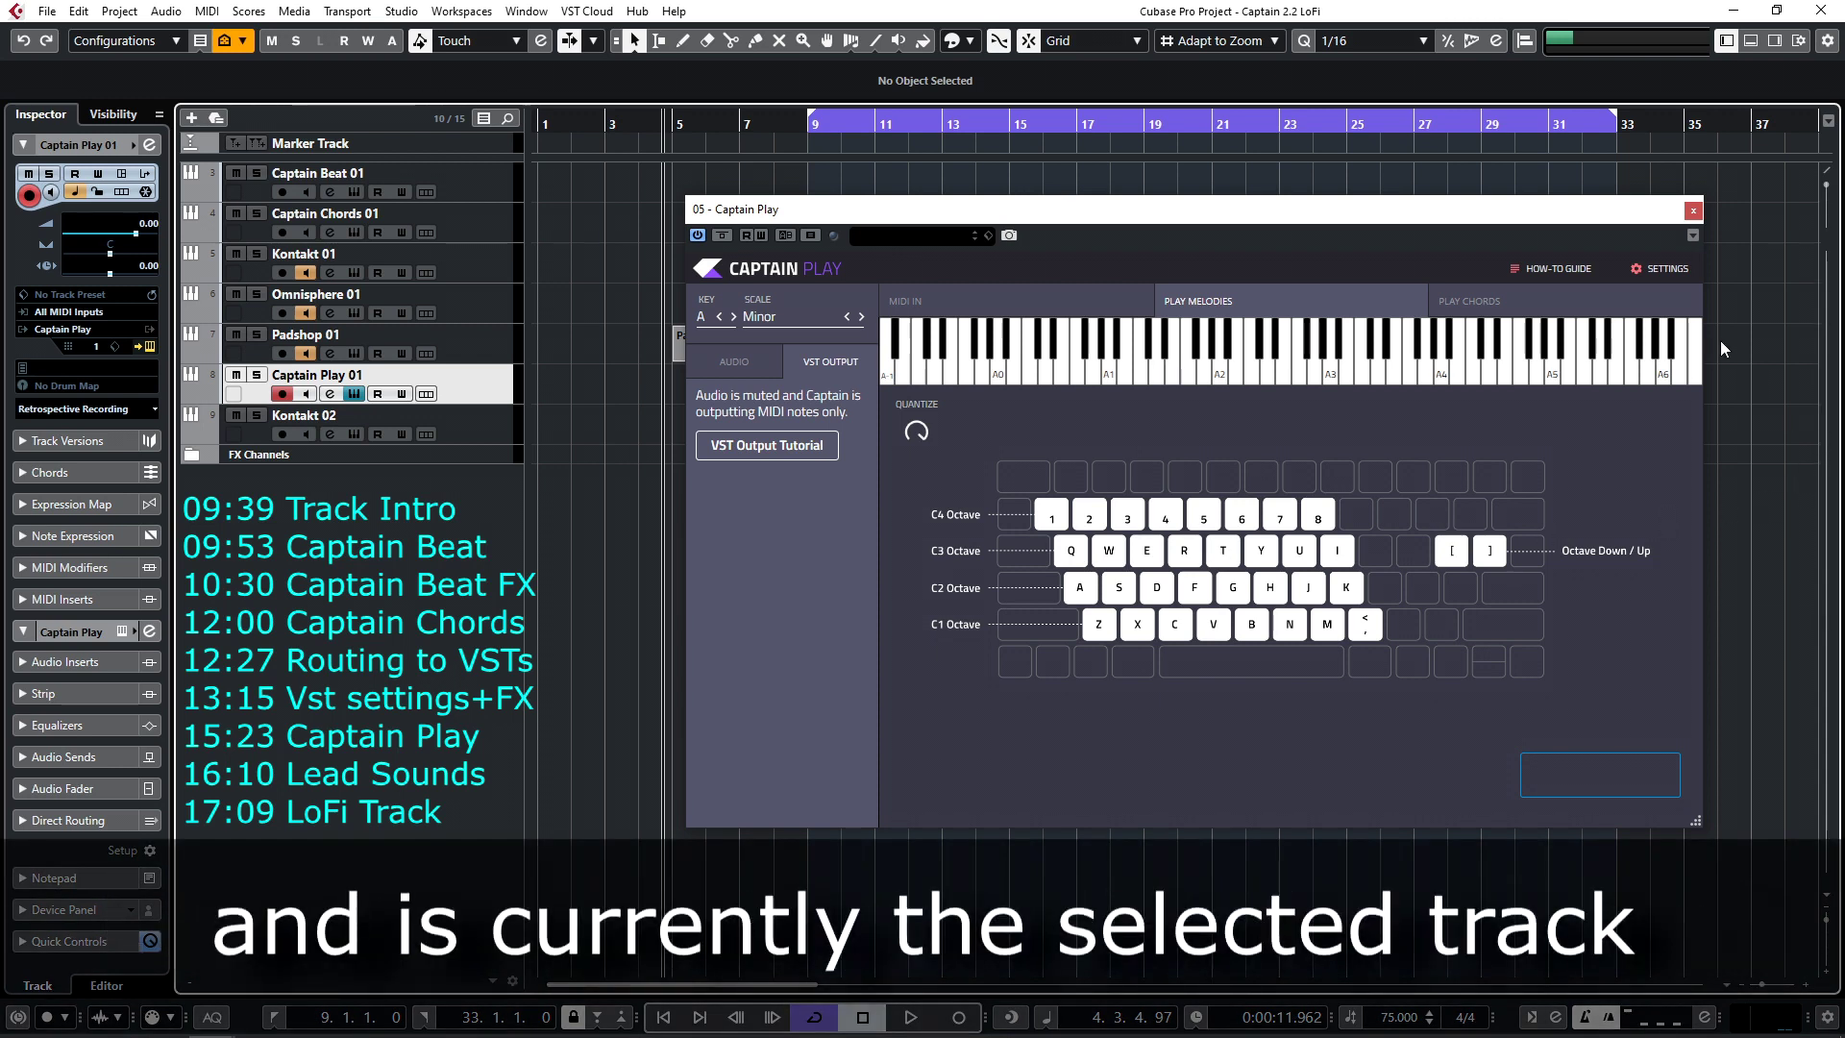
pyautogui.click(1694, 211)
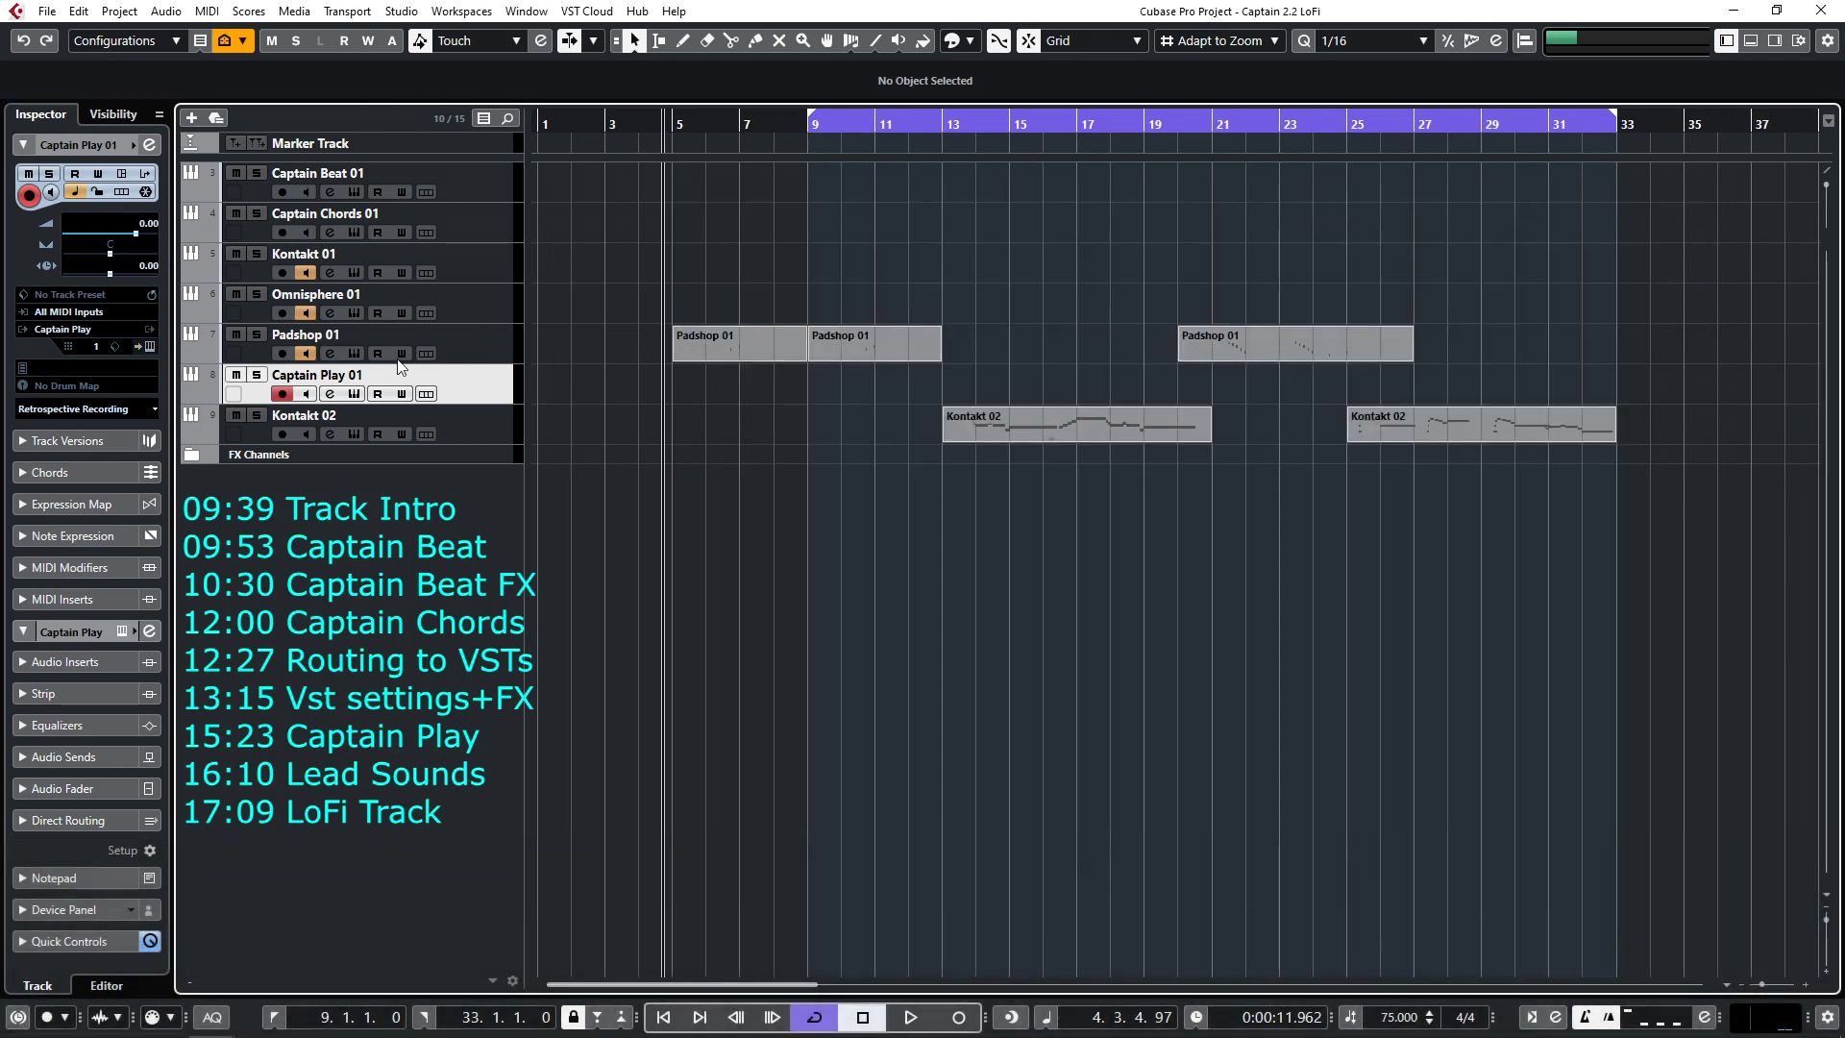
# Step: Examine Padshop's Harp Guitar Keys preset on the Padshop 01 track together with its effects page, and close the instrument
pyautogui.click(354, 353)
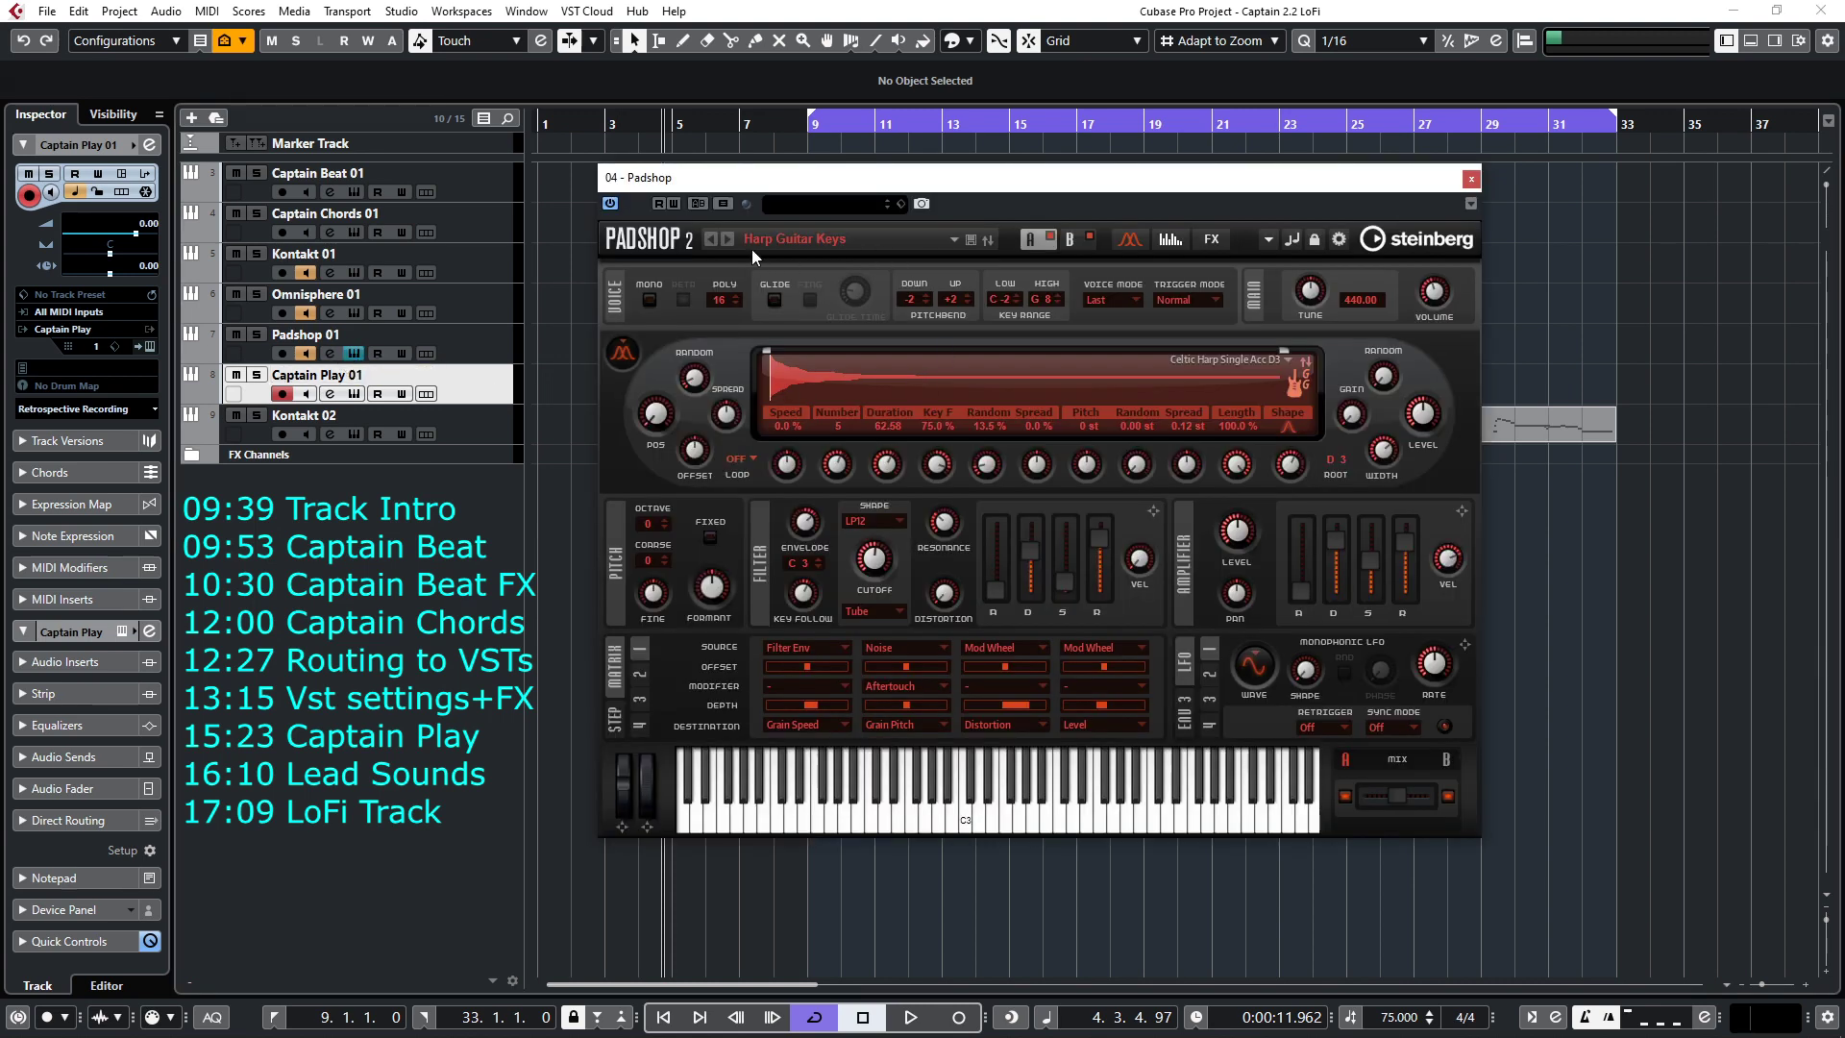
pyautogui.click(1213, 238)
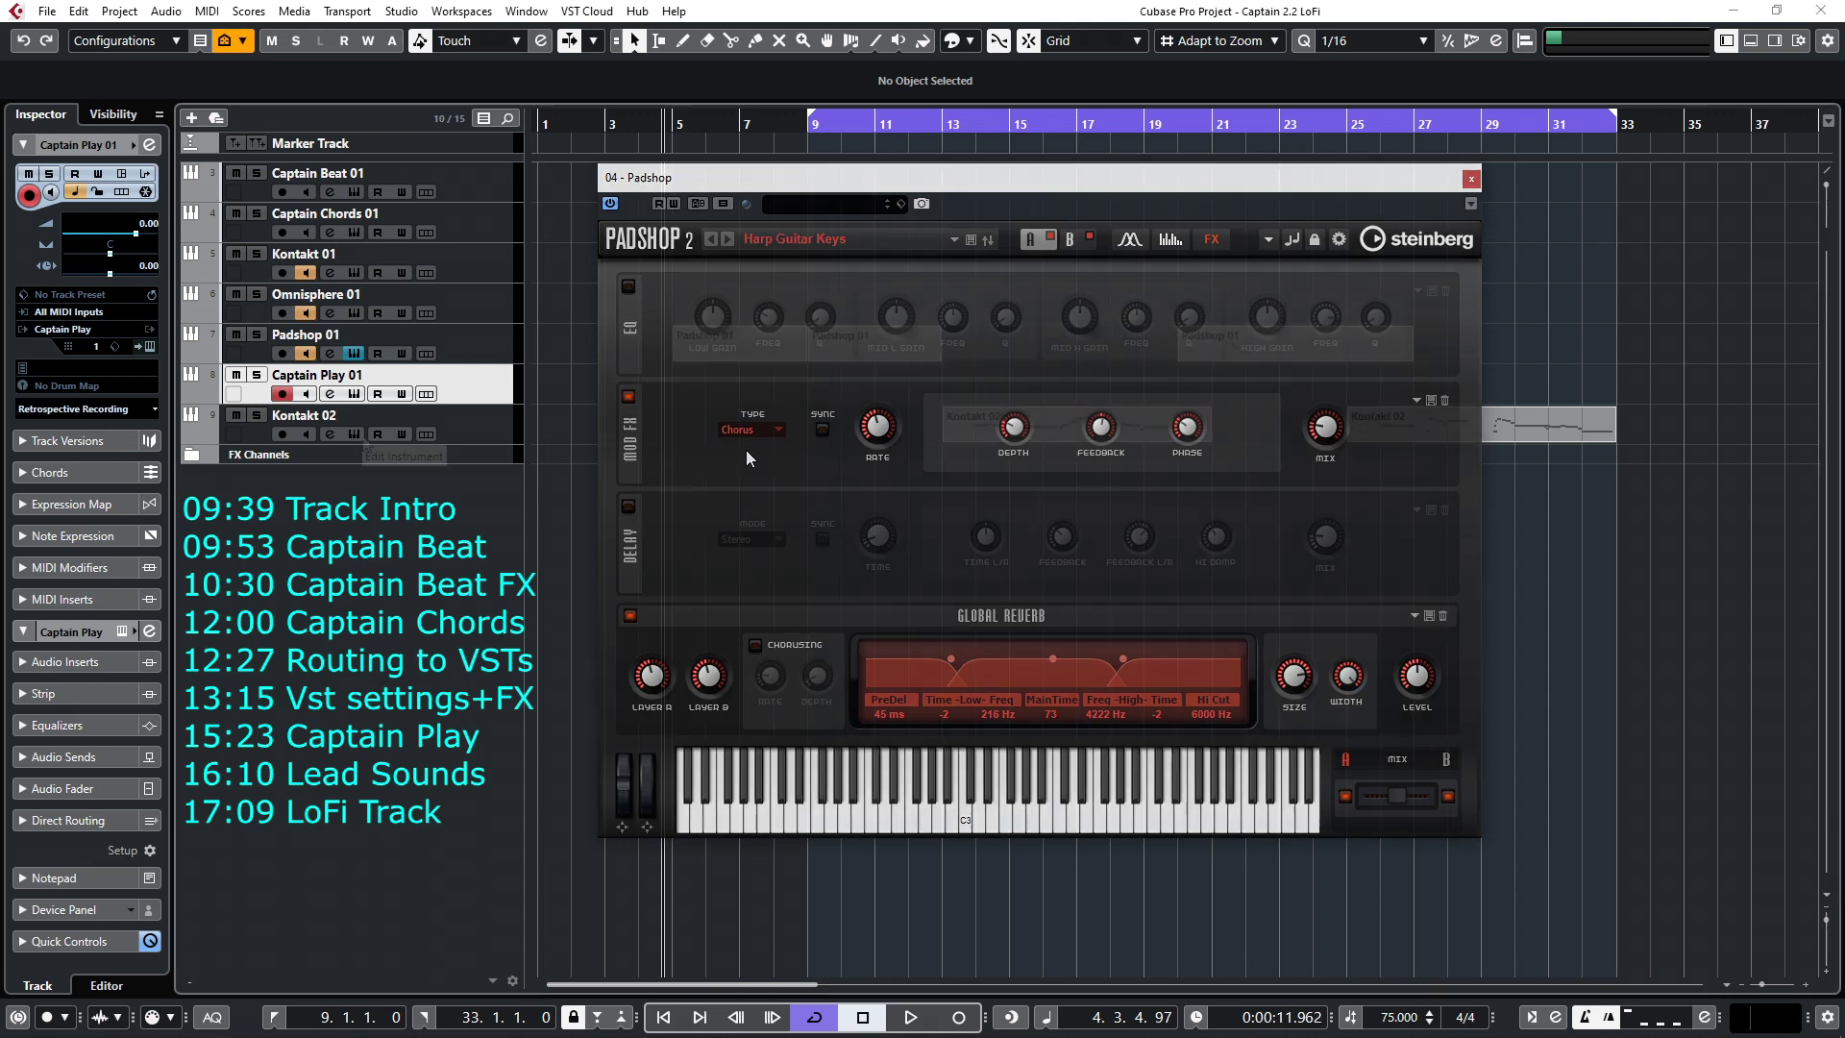
pyautogui.hotkey('ctrl', 'w')
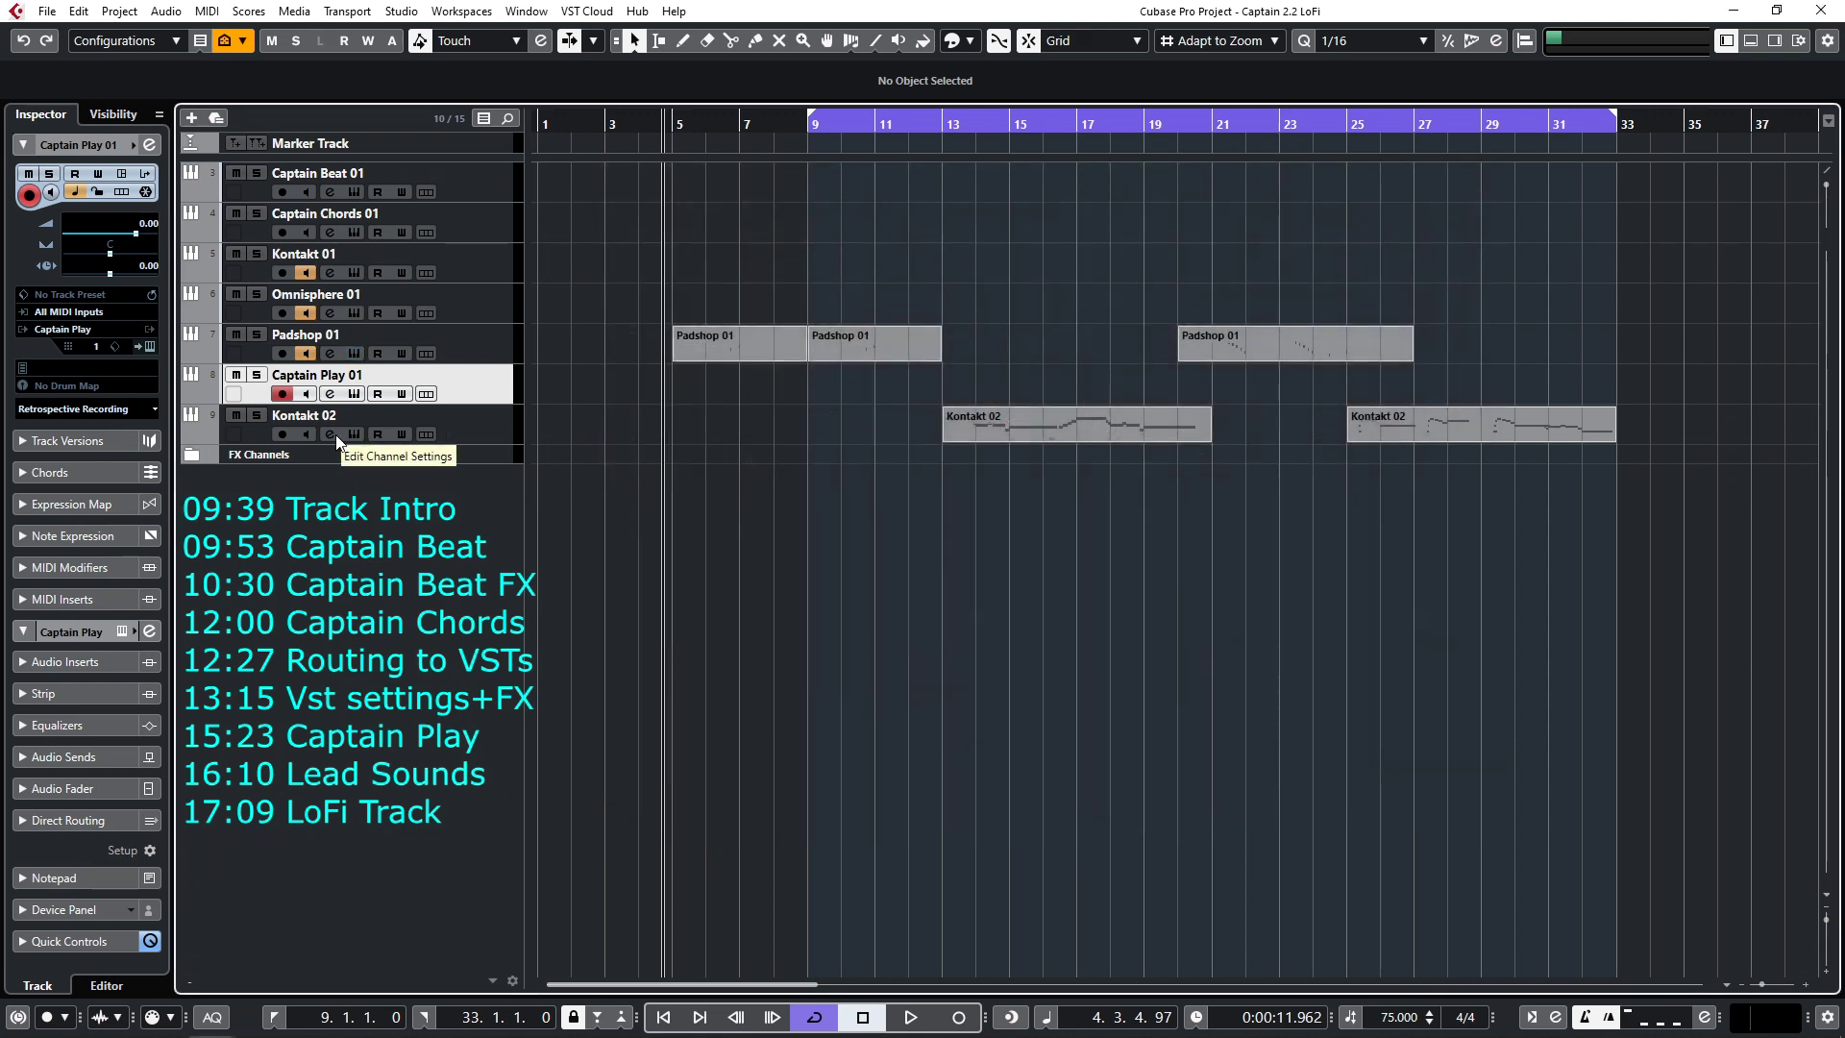
# Step: Examine the Kontakt 02 channel's equalizer and reverb send, and open the Satin insert on Stereo Out in the MixConsole
pyautogui.click(329, 434)
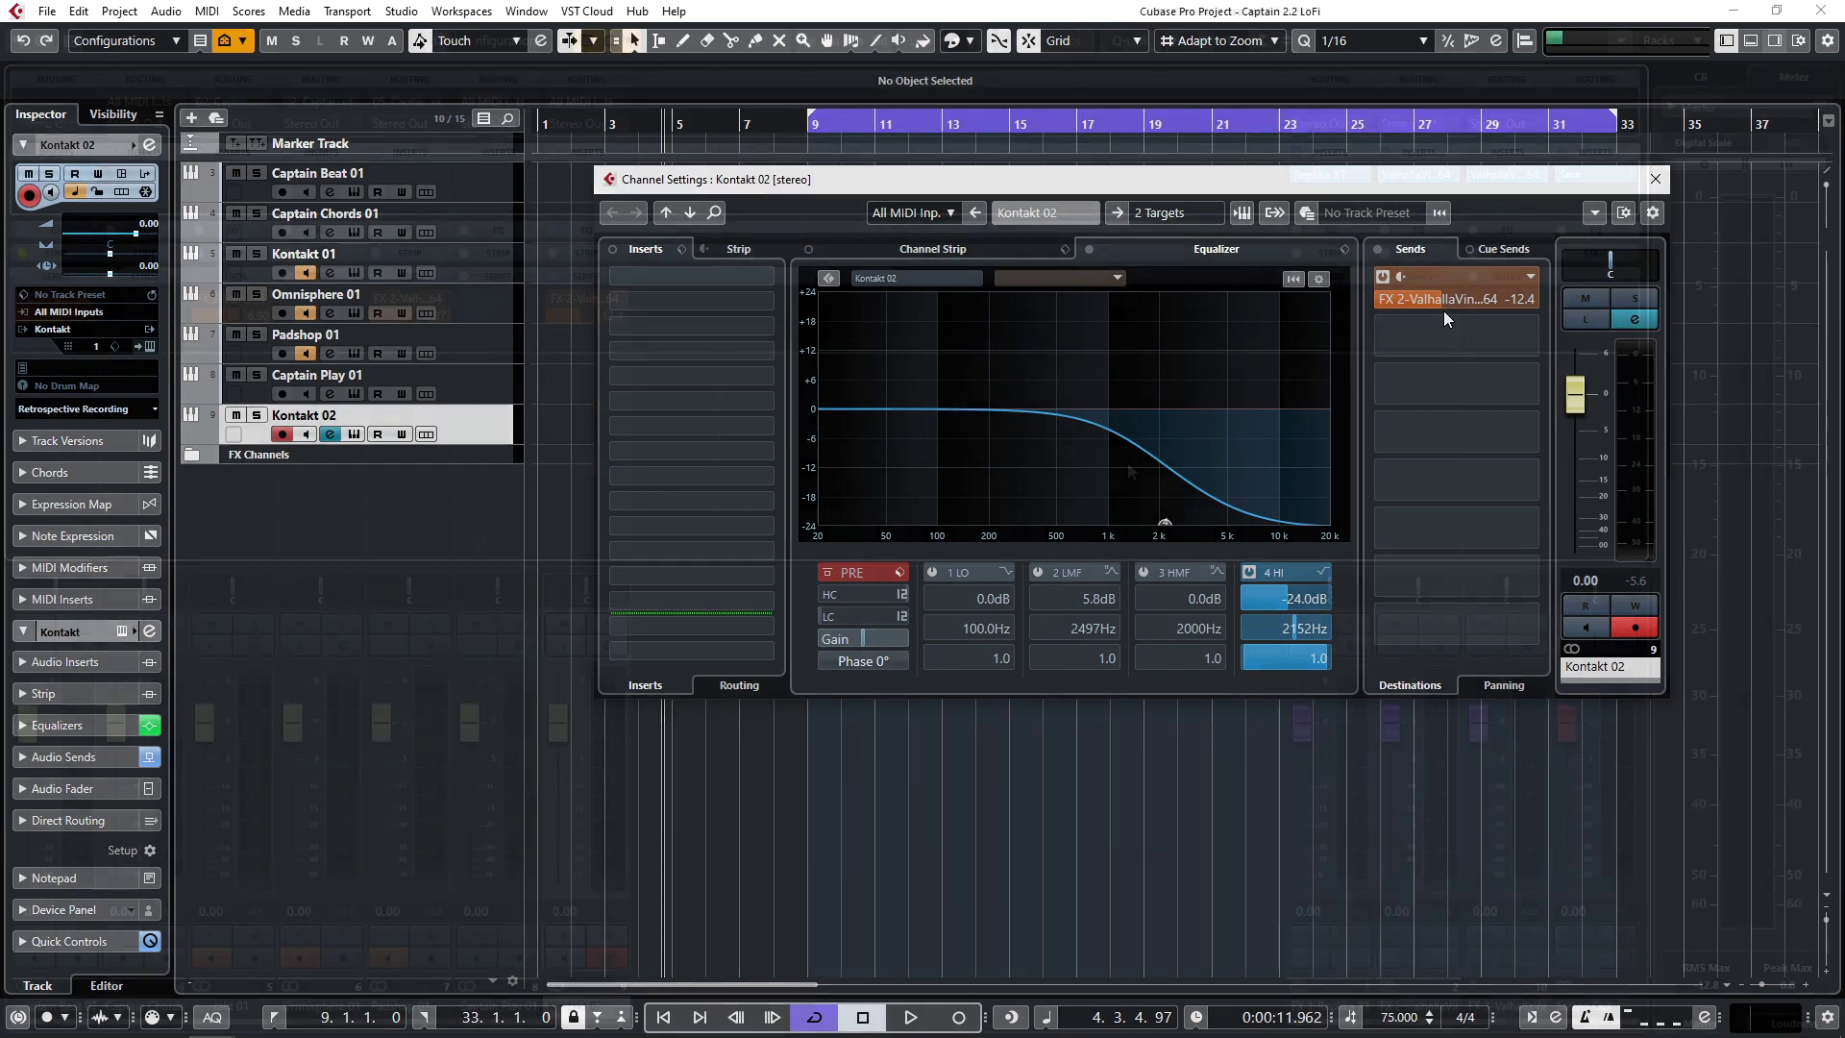
pyautogui.press('F3')
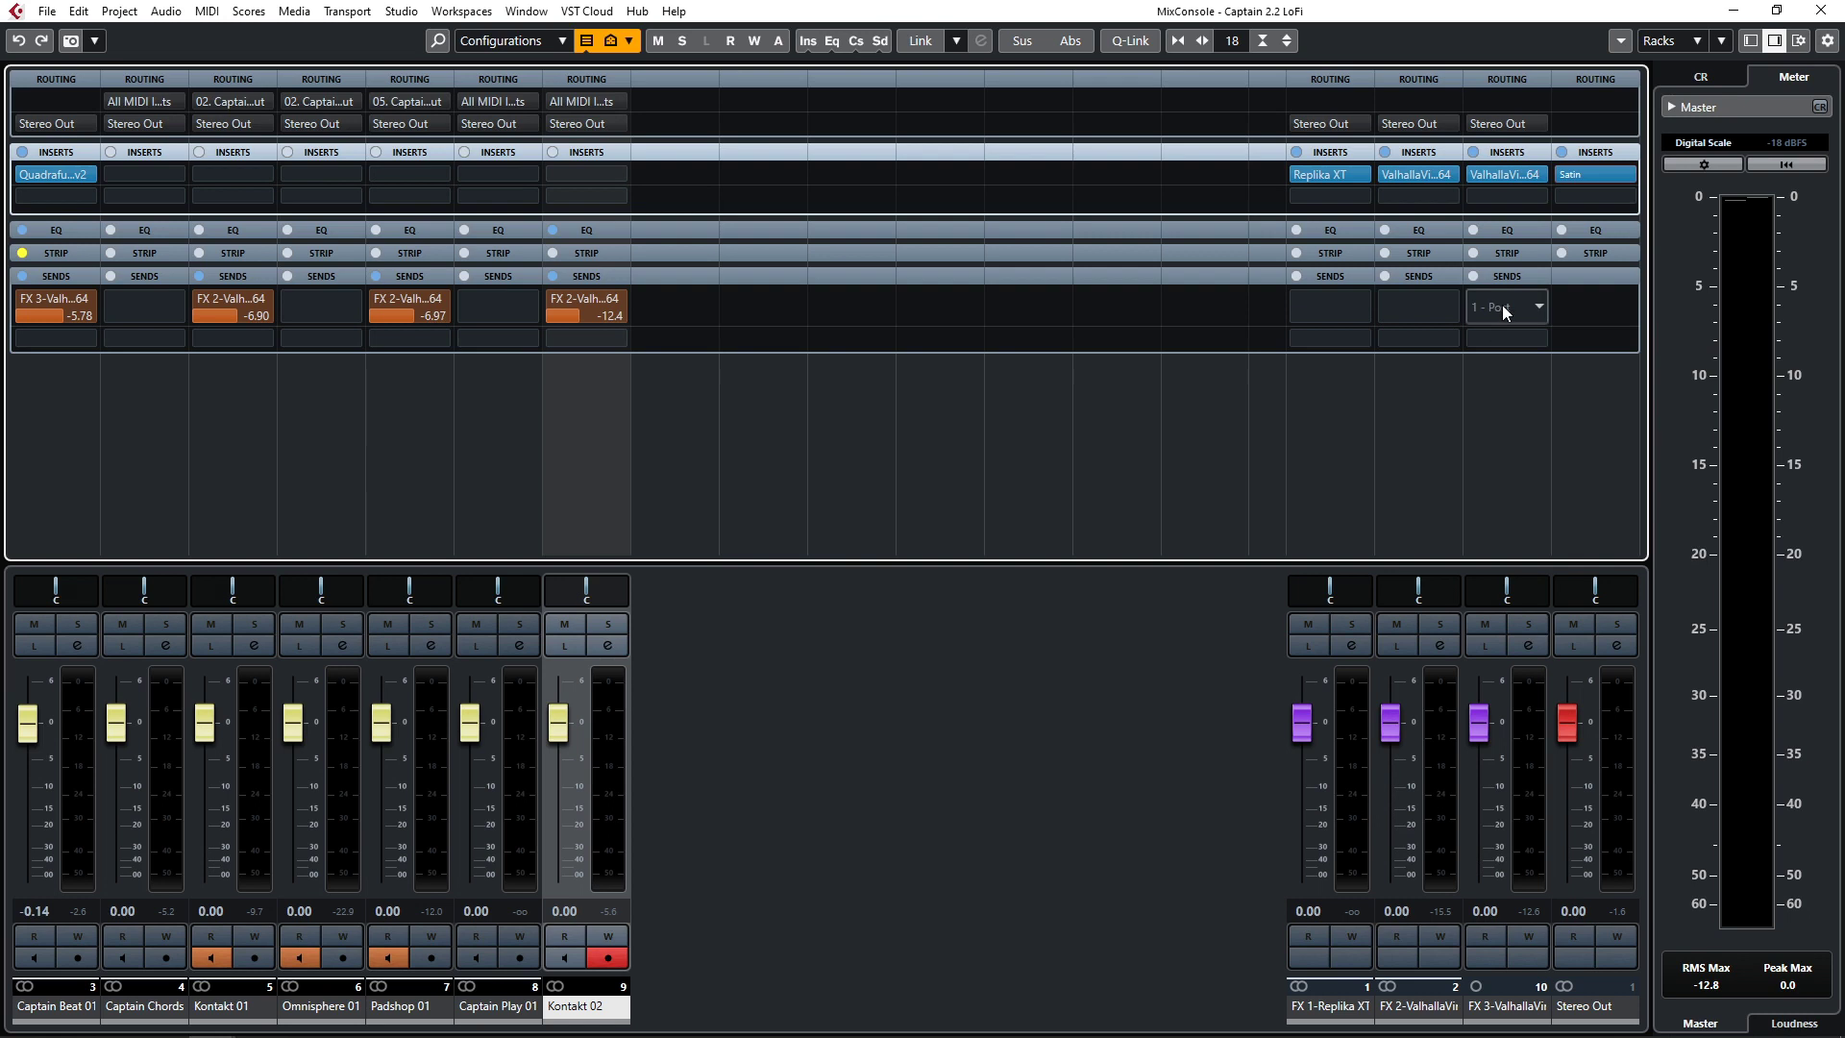
pyautogui.click(1581, 175)
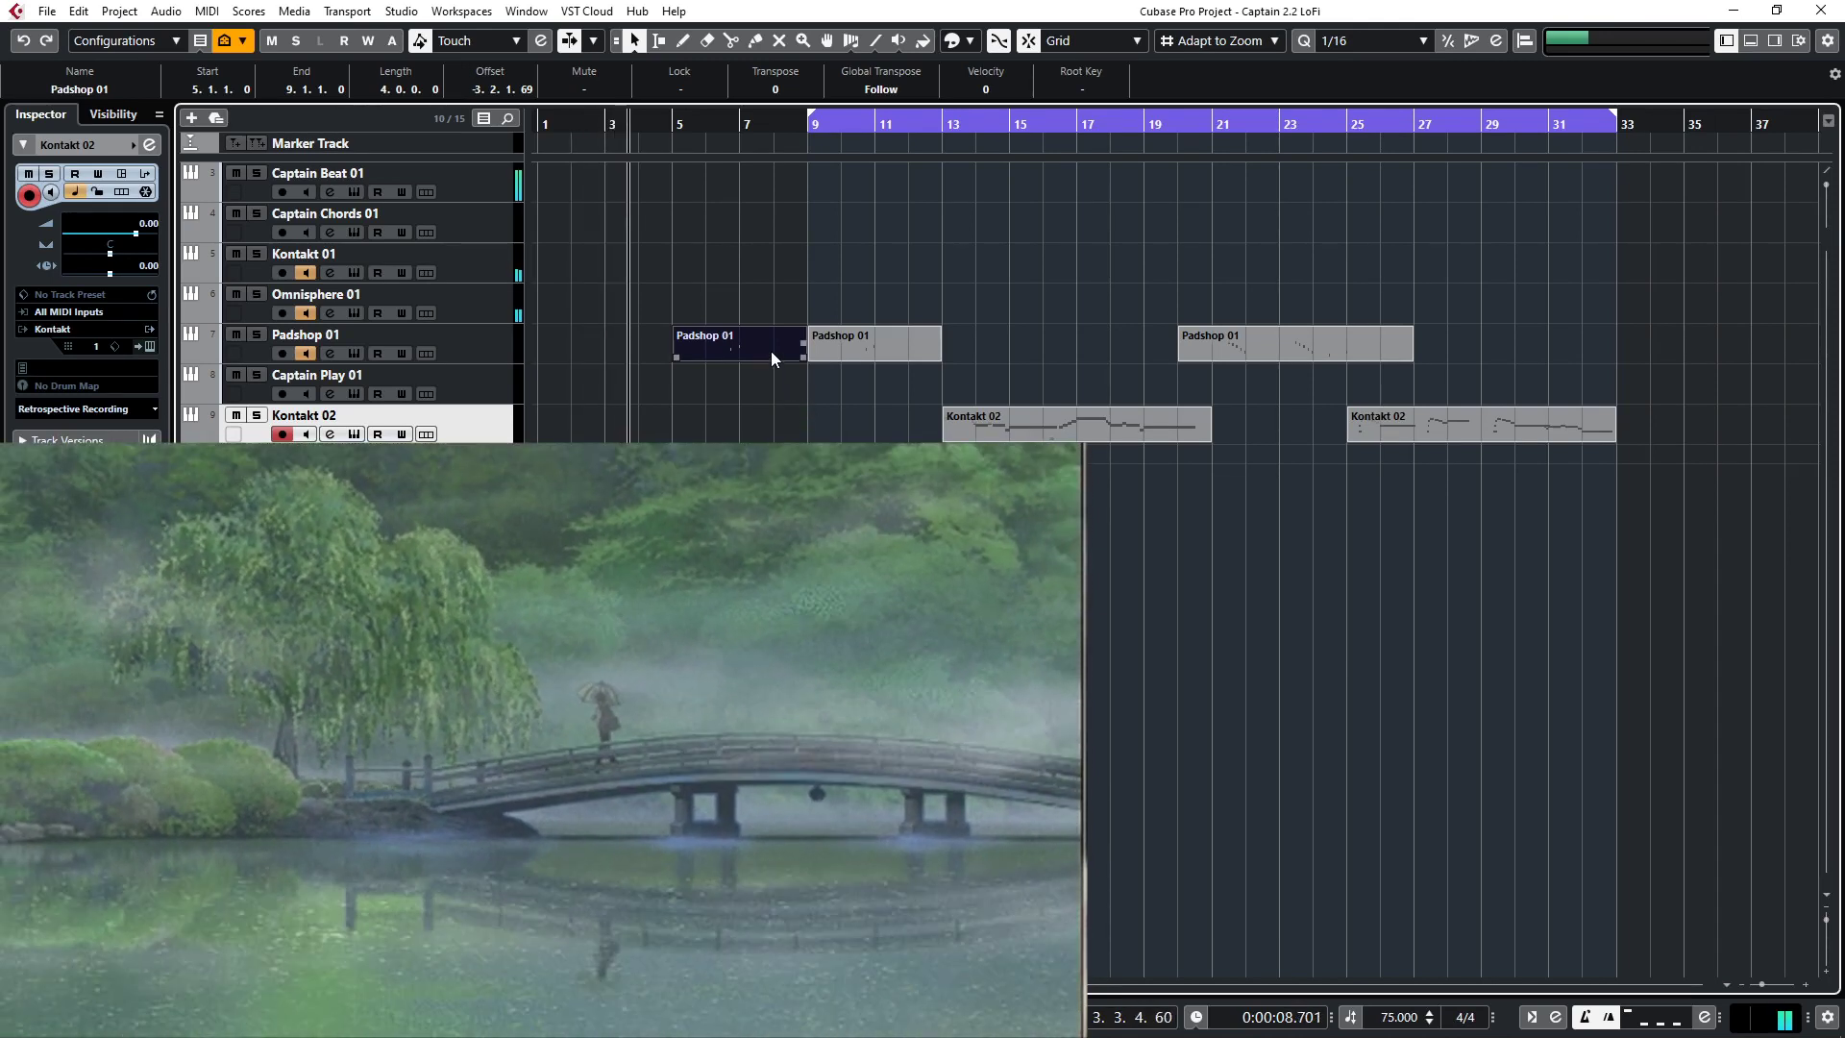
# Step: During playback, view the notes of the Padshop 01 part at bar 5 and the Kontakt 02 part at bar 13, closing each editor
pyautogui.doubleClick(771, 350)
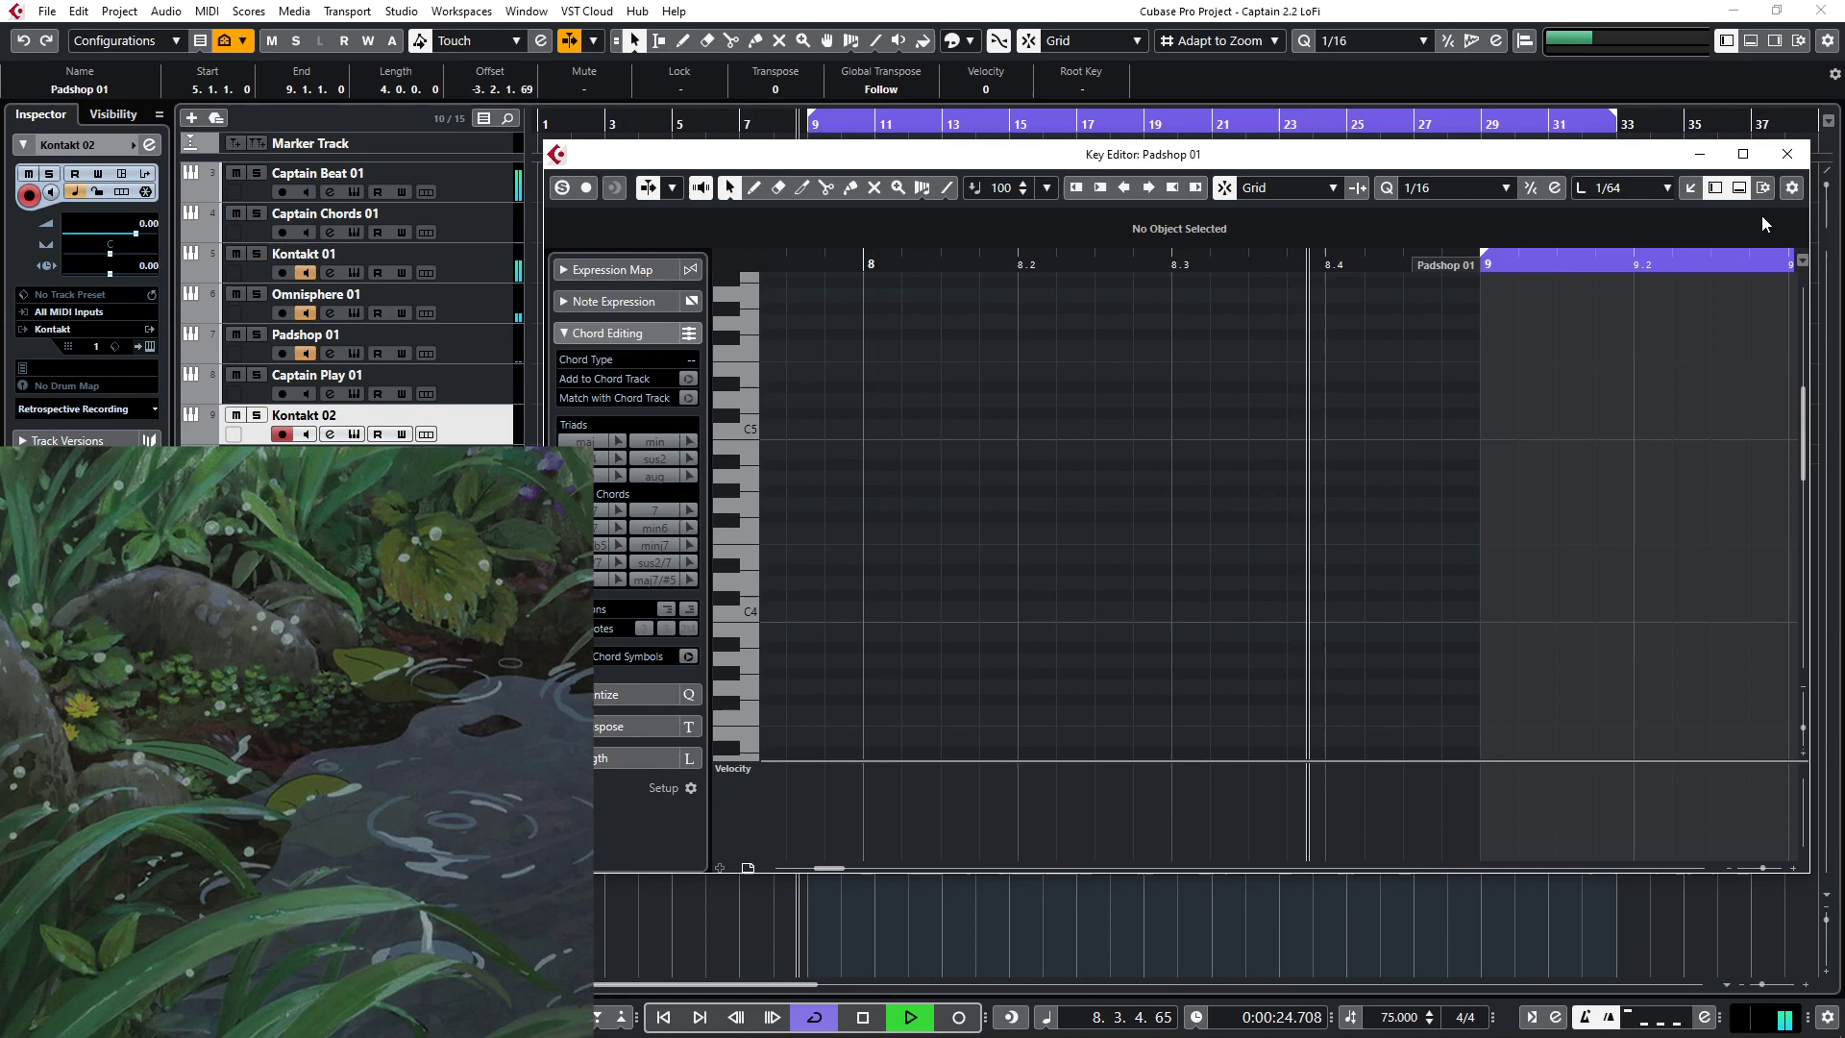
pyautogui.click(1788, 156)
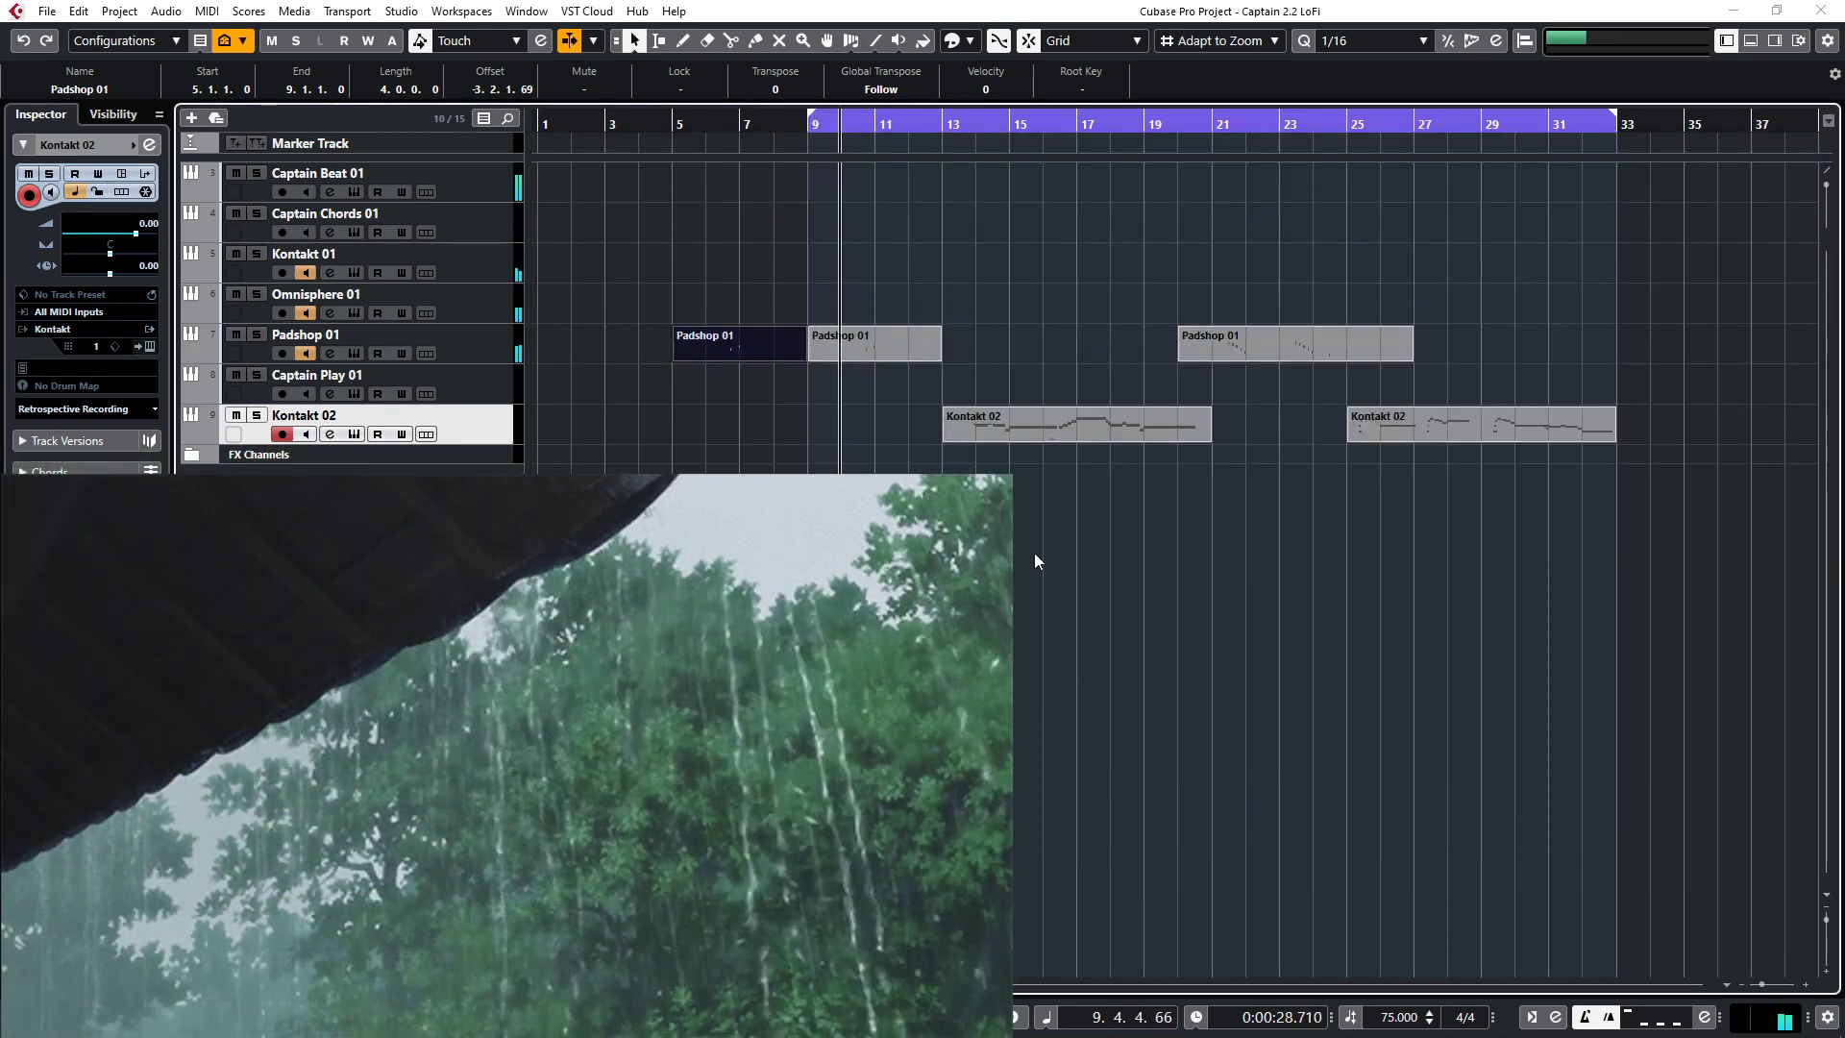
pyautogui.doubleClick(982, 434)
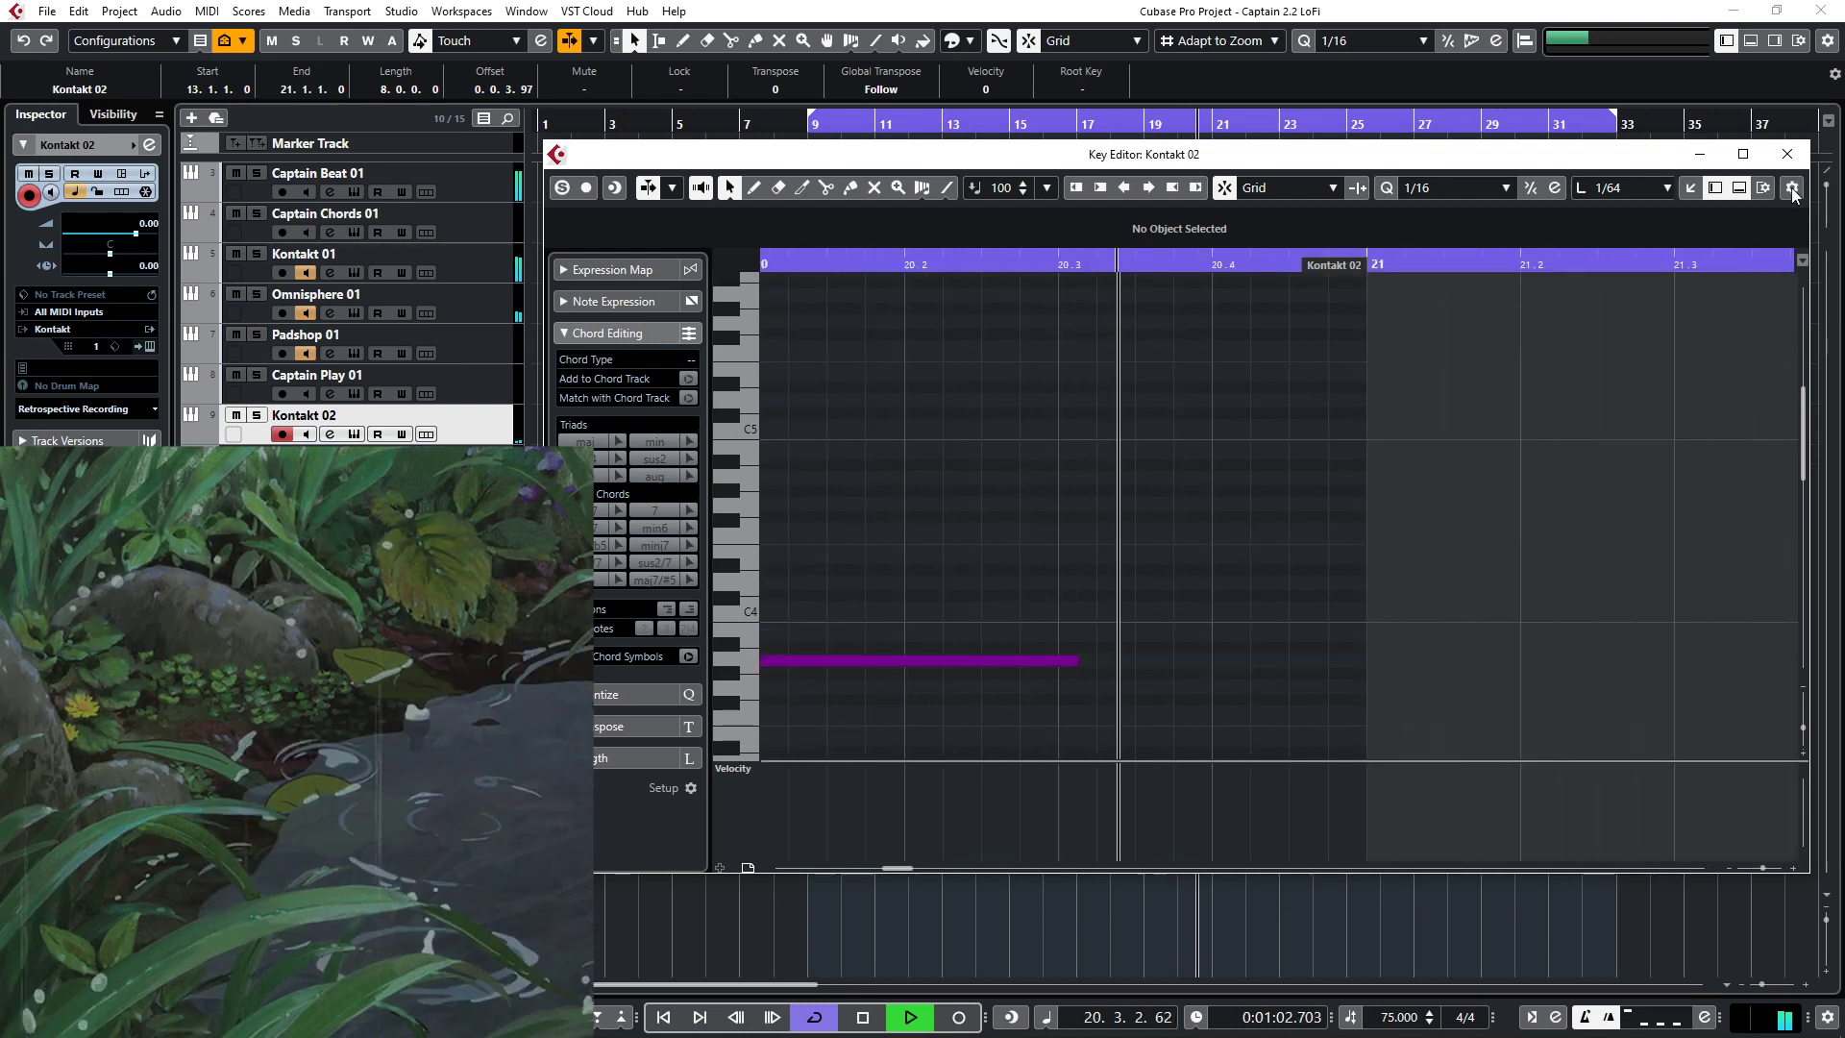
pyautogui.click(1783, 155)
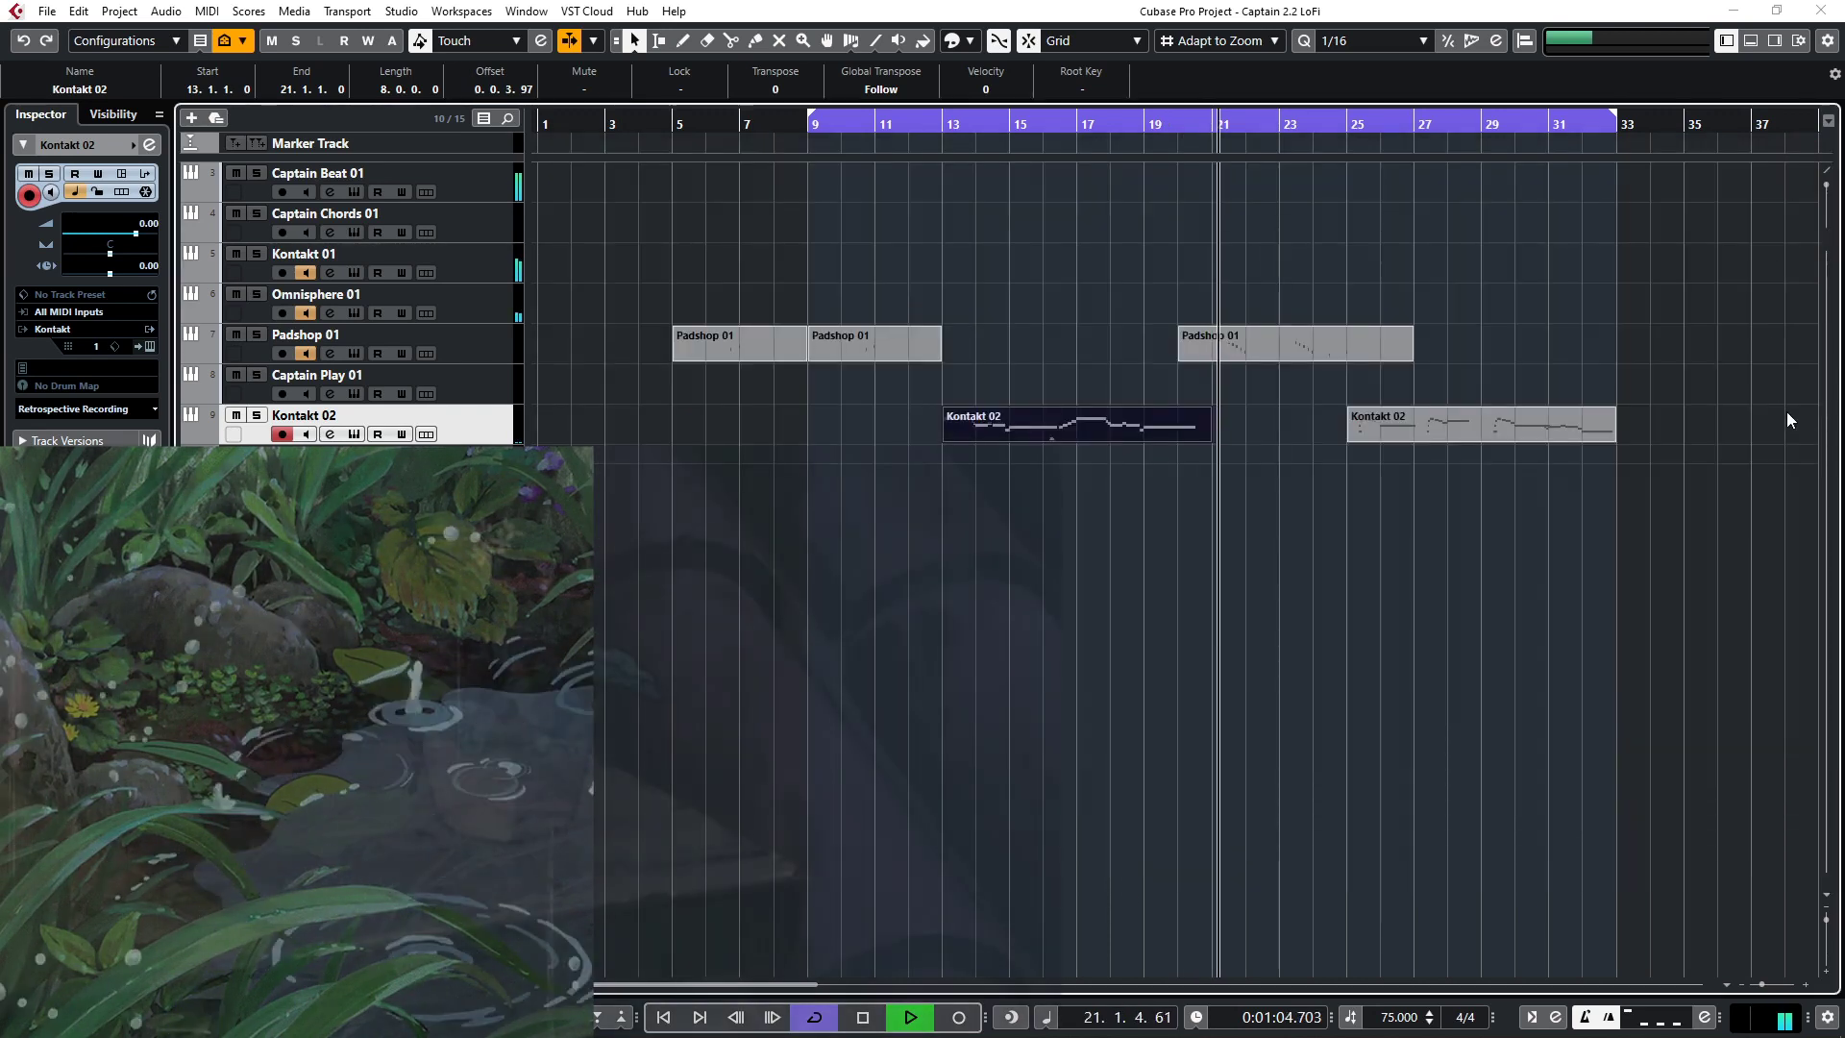
# Step: During playback, view the notes of the Padshop 01 part at bar 20 and the Kontakt 02 part at bar 25, closing each editor
pyautogui.doubleClick(1340, 342)
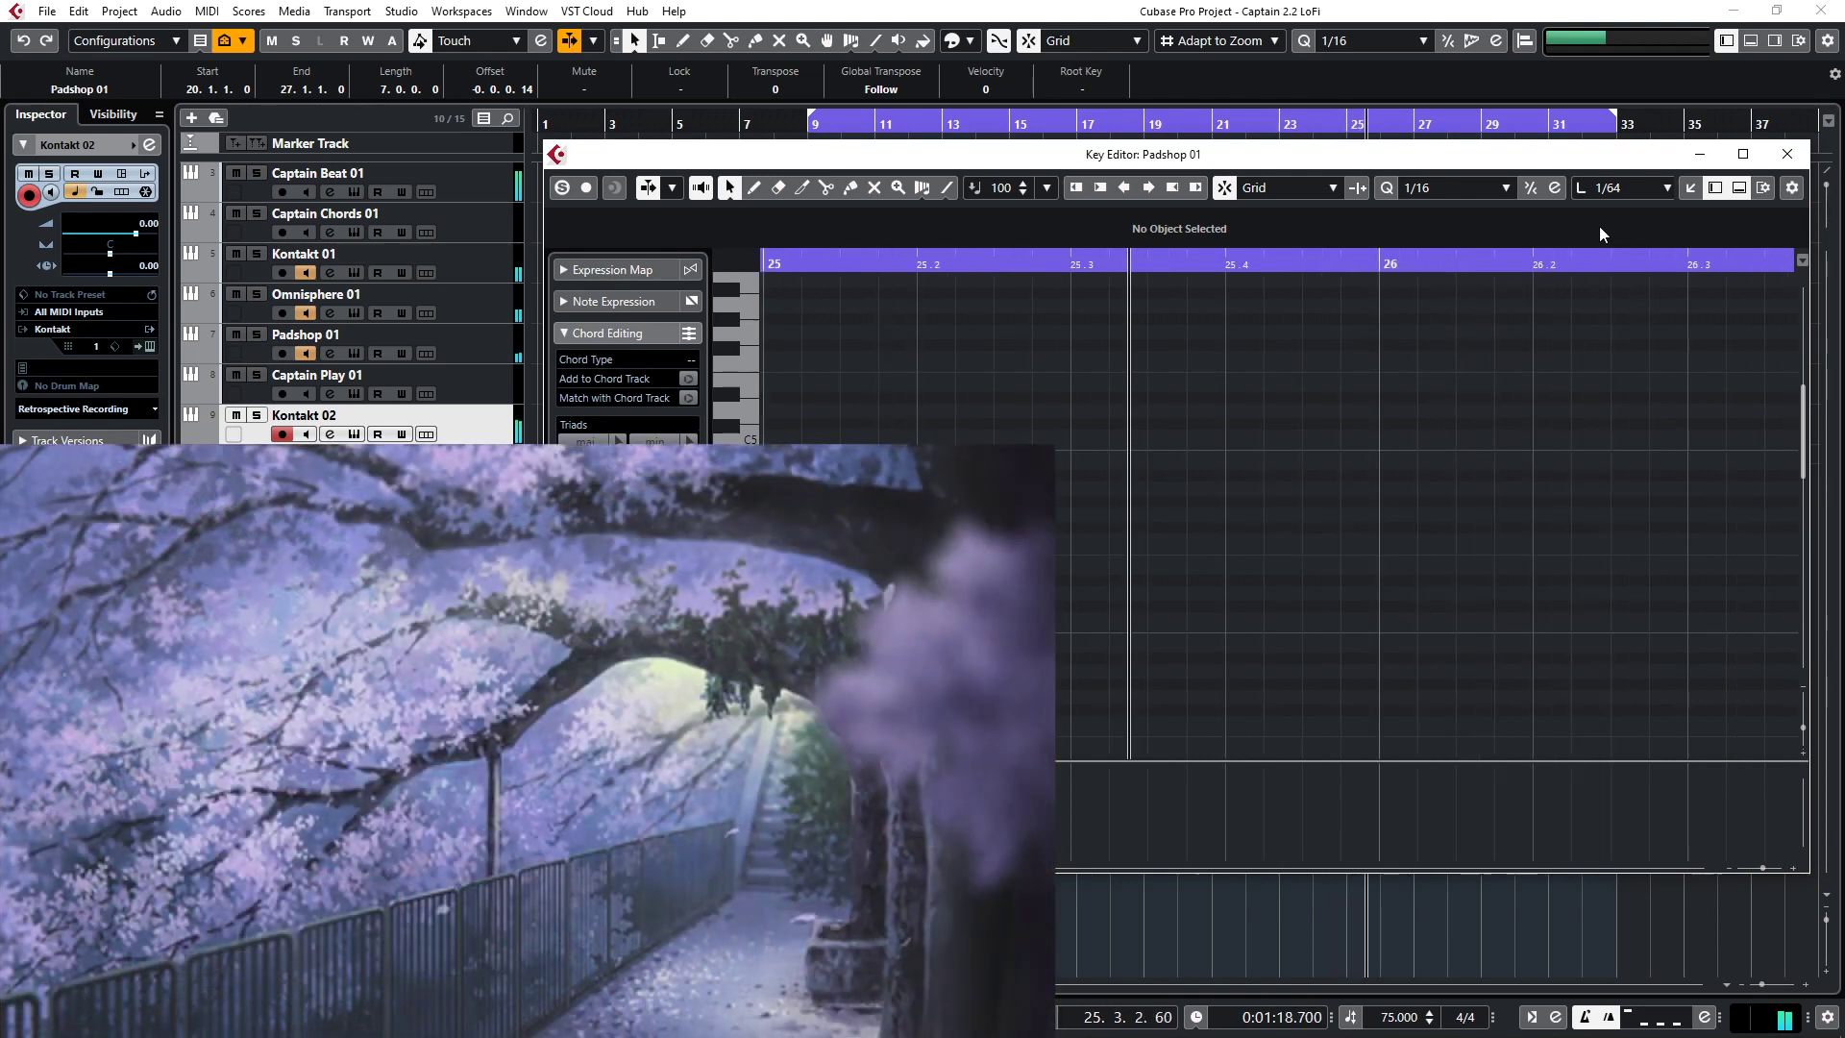
pyautogui.click(1779, 157)
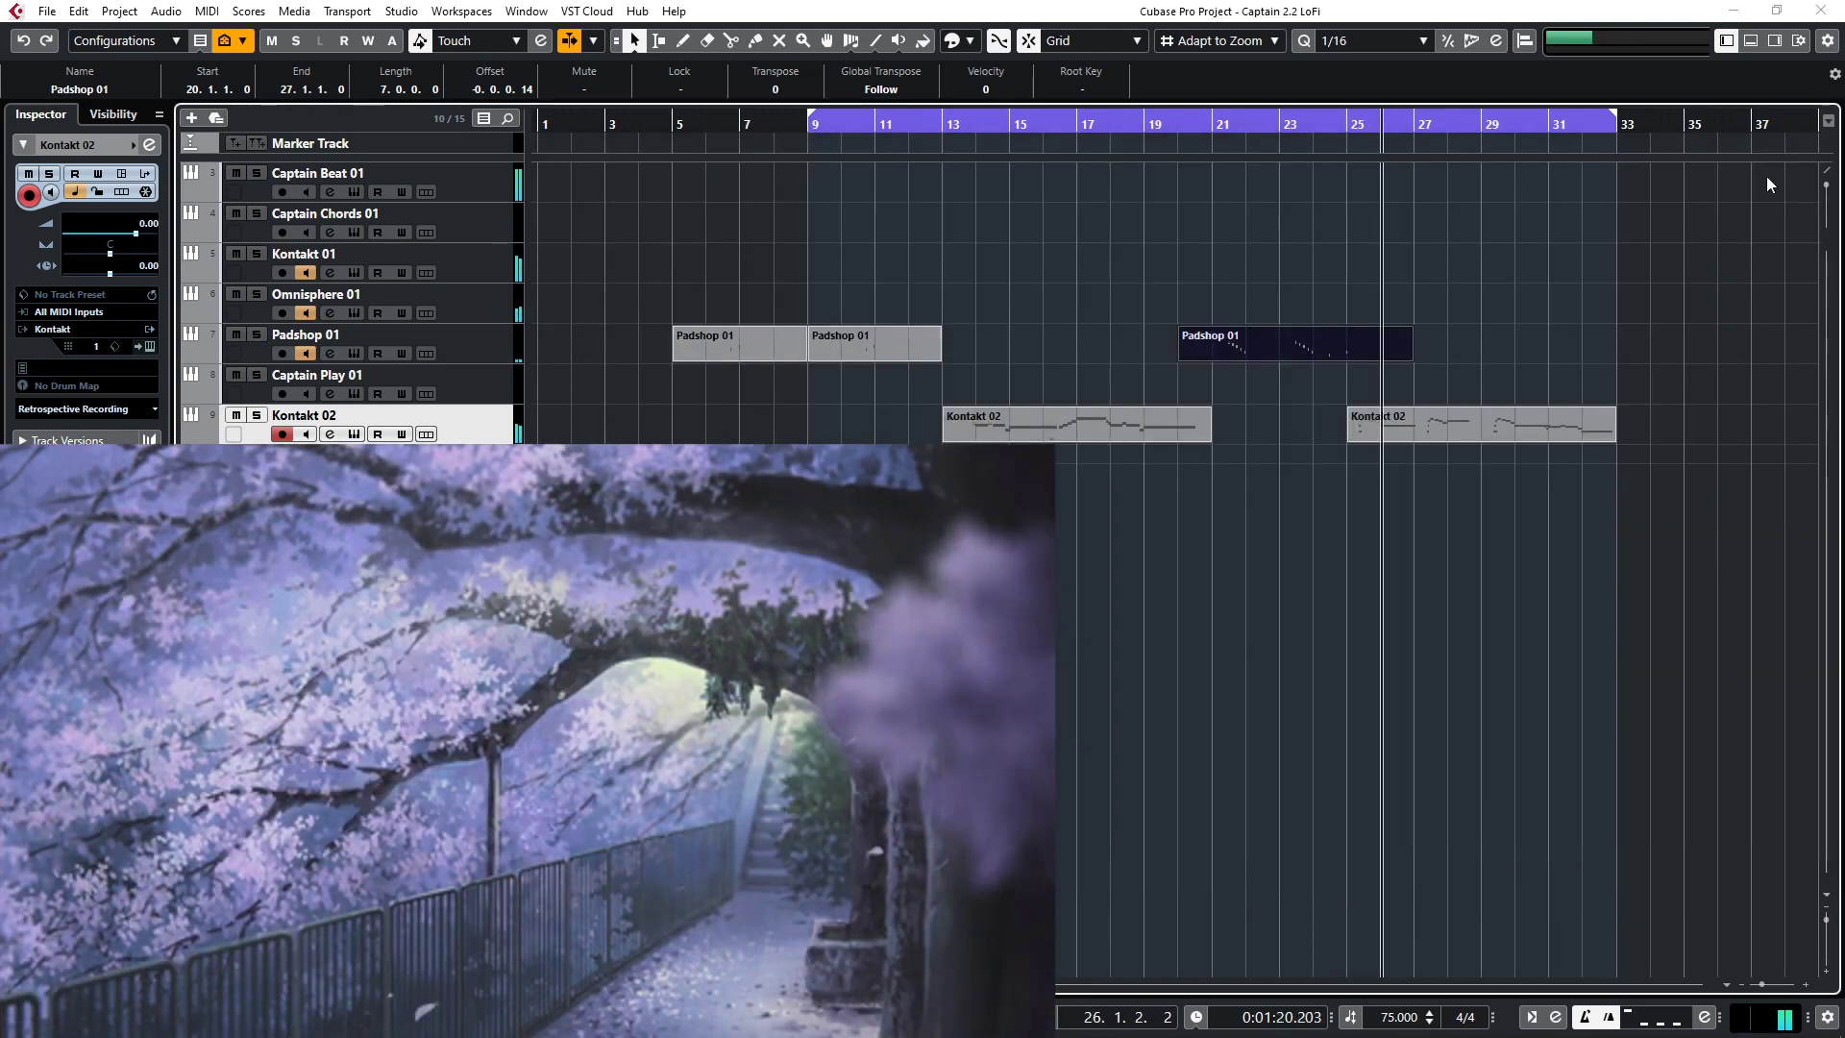
pyautogui.click(1449, 417)
pyautogui.doubleClick(1449, 417)
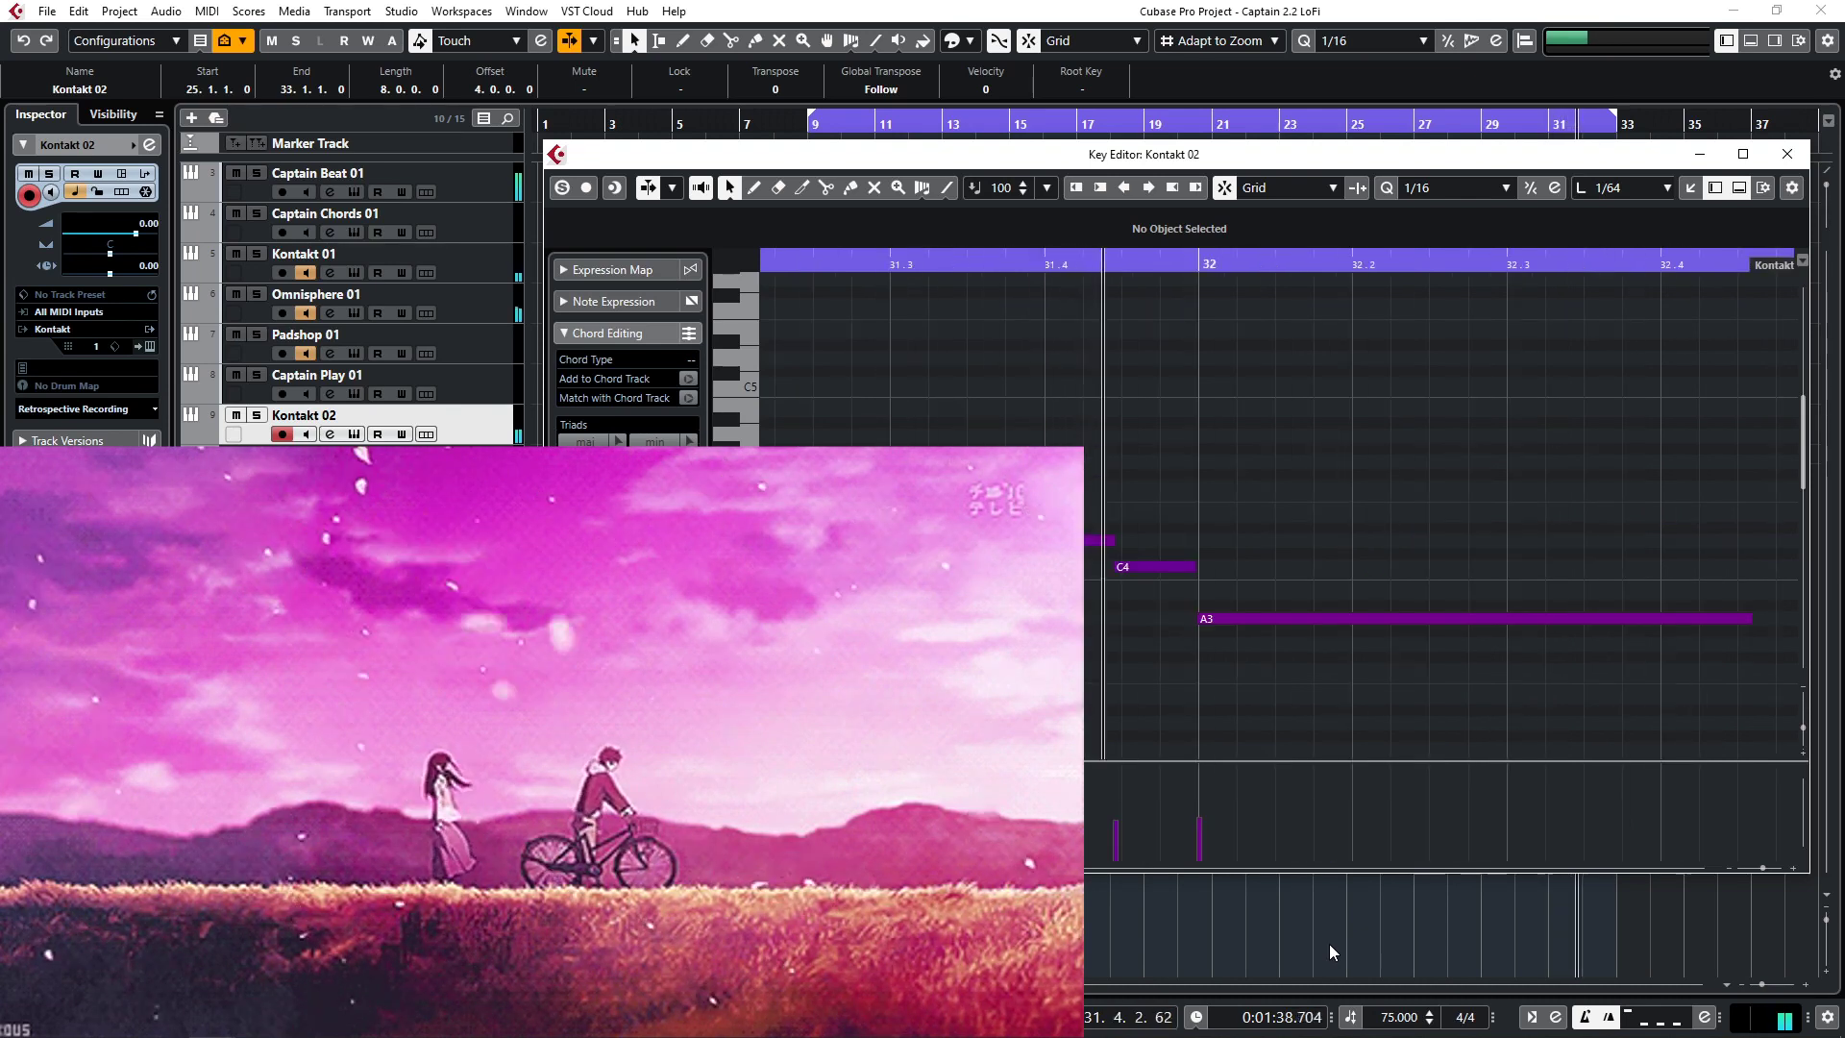
pyautogui.click(1787, 156)
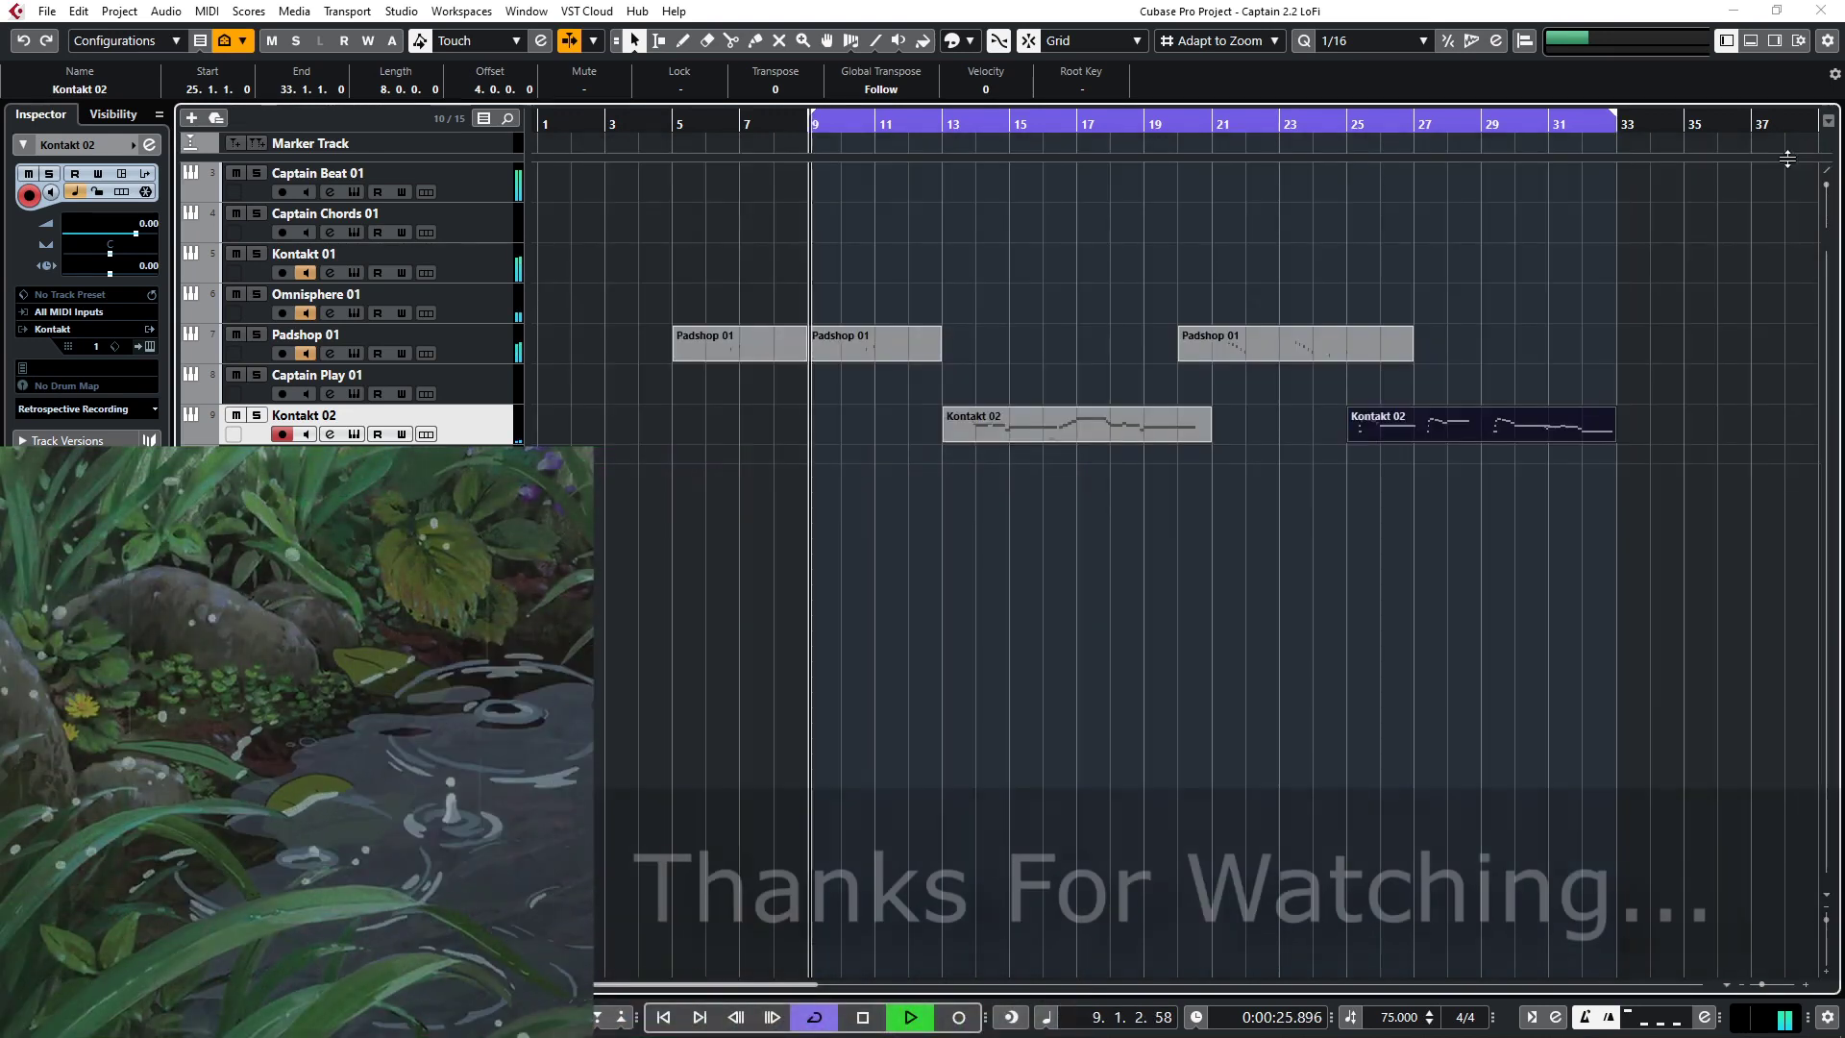